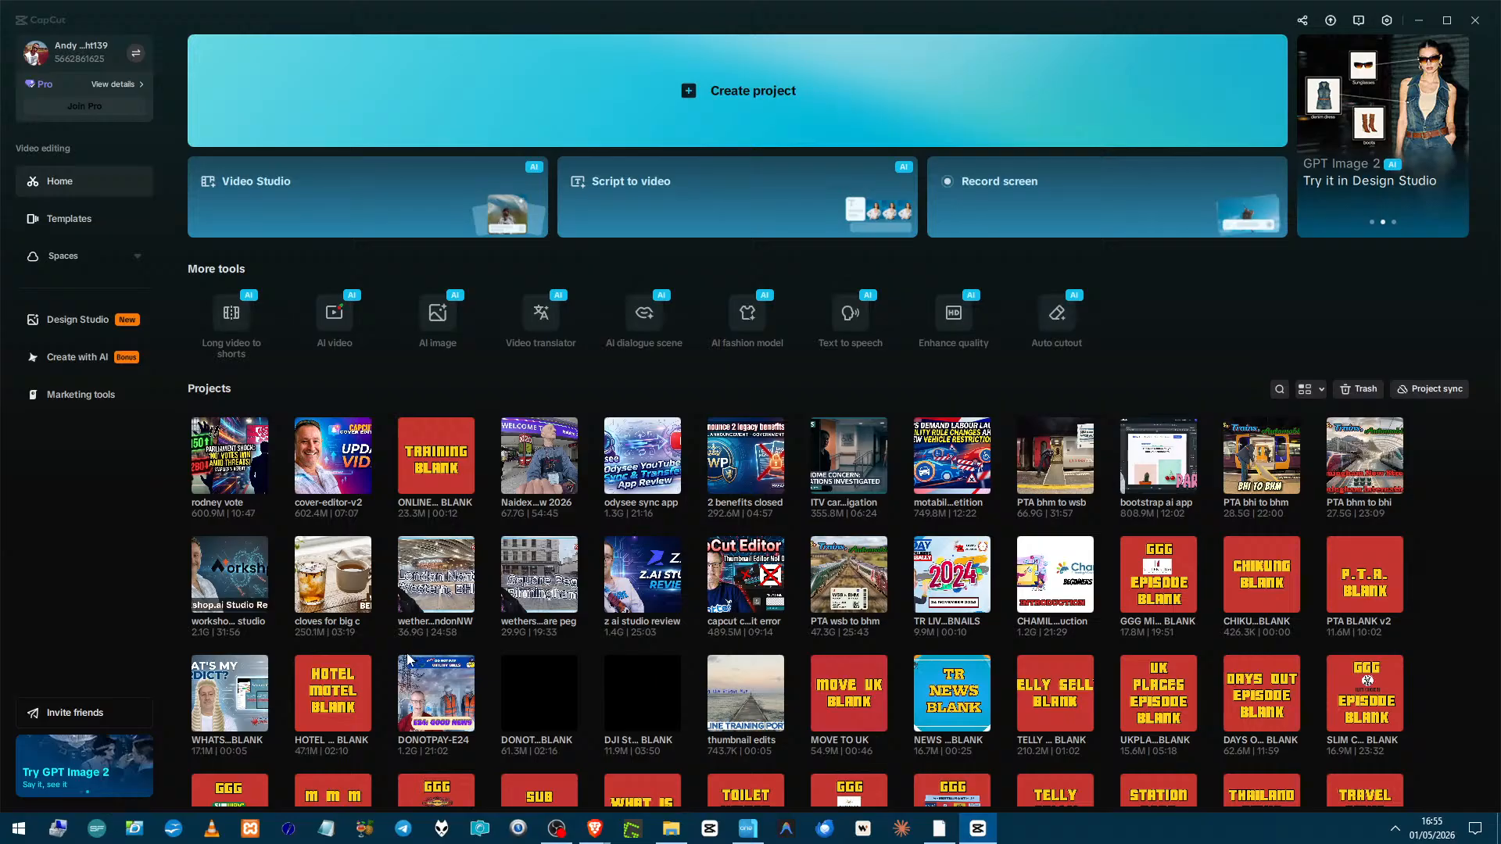
Duplicate the NEWS BLANK project in the projects list.
scroll(344, 684, down, 2)
scroll(344, 684, up, 2)
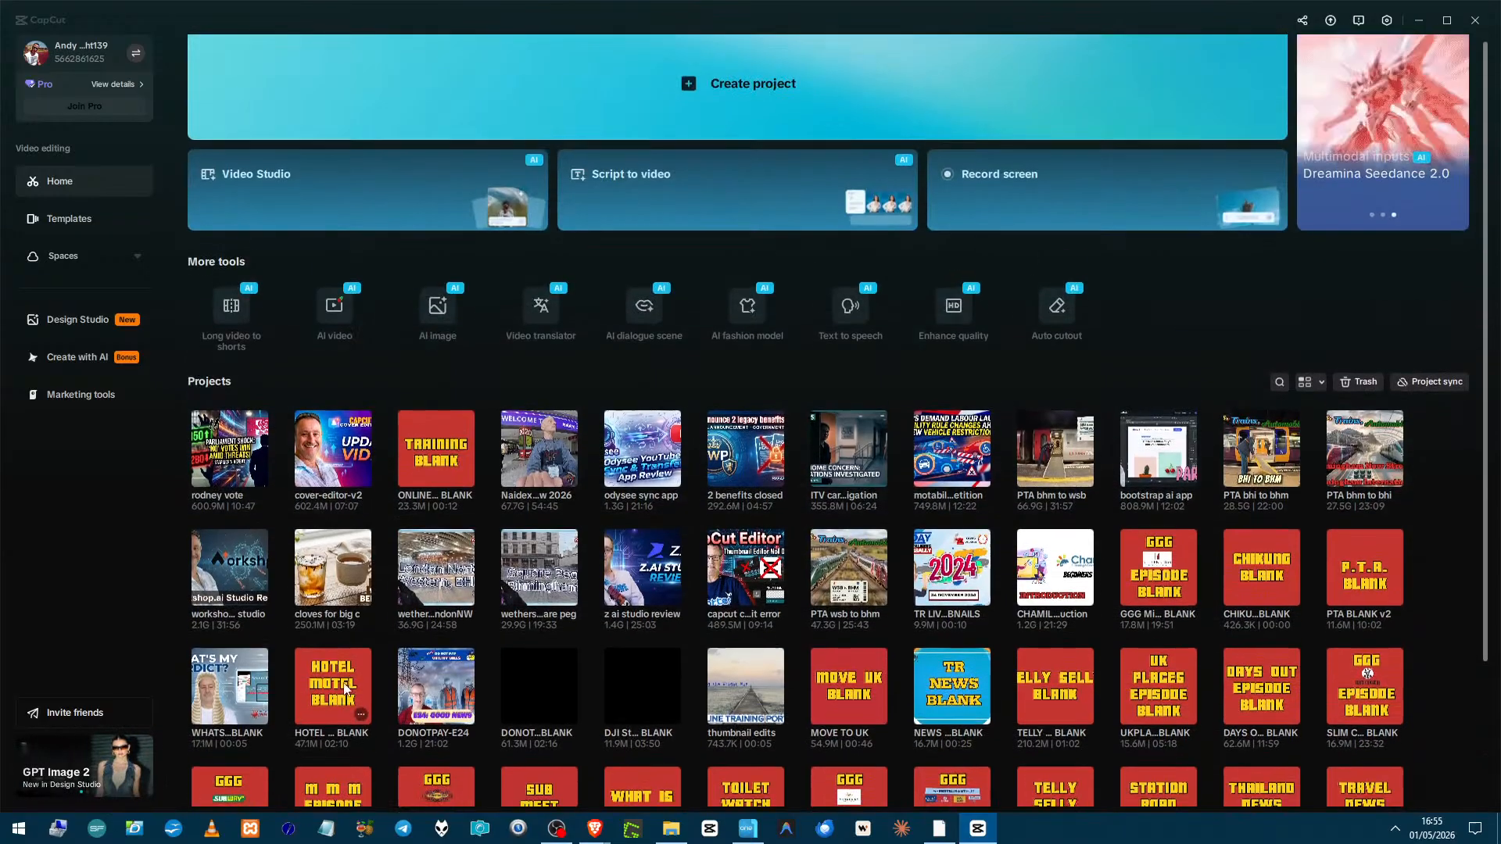
scroll(344, 688, down, 3)
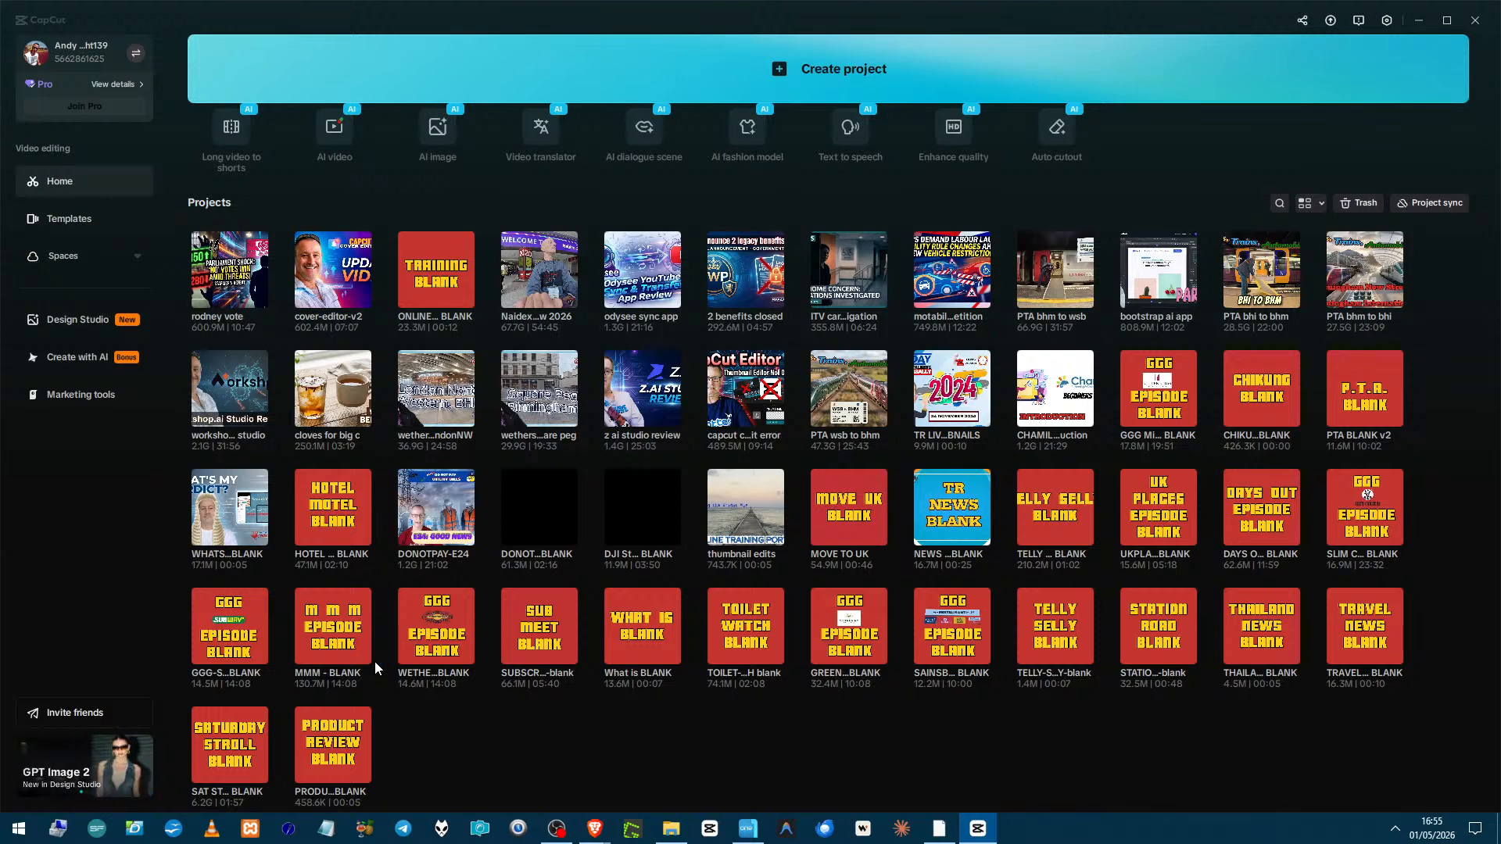
scroll(374, 662, up, 3)
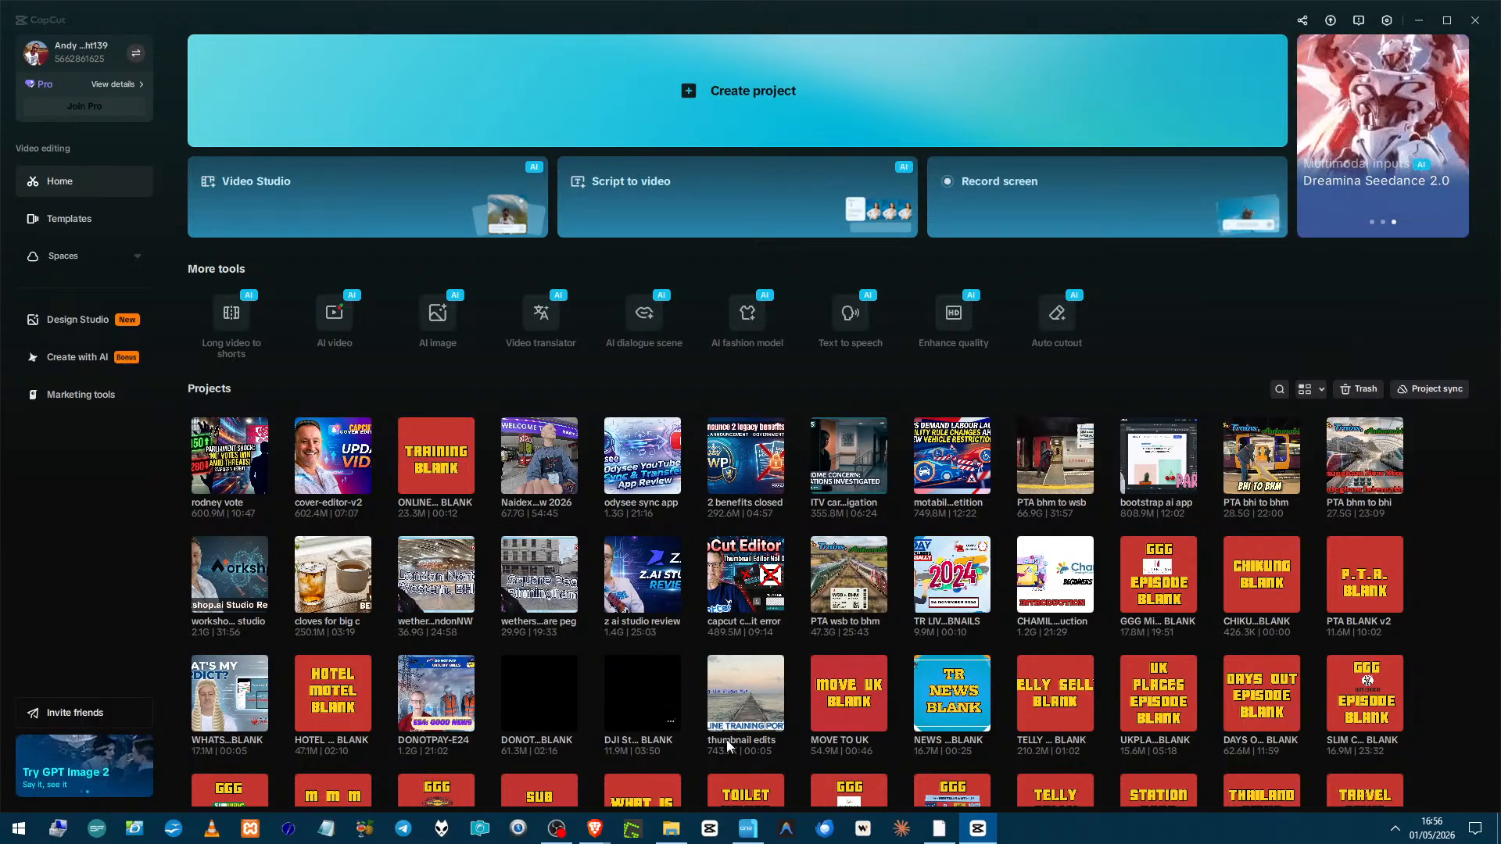
click(982, 725)
click(1027, 773)
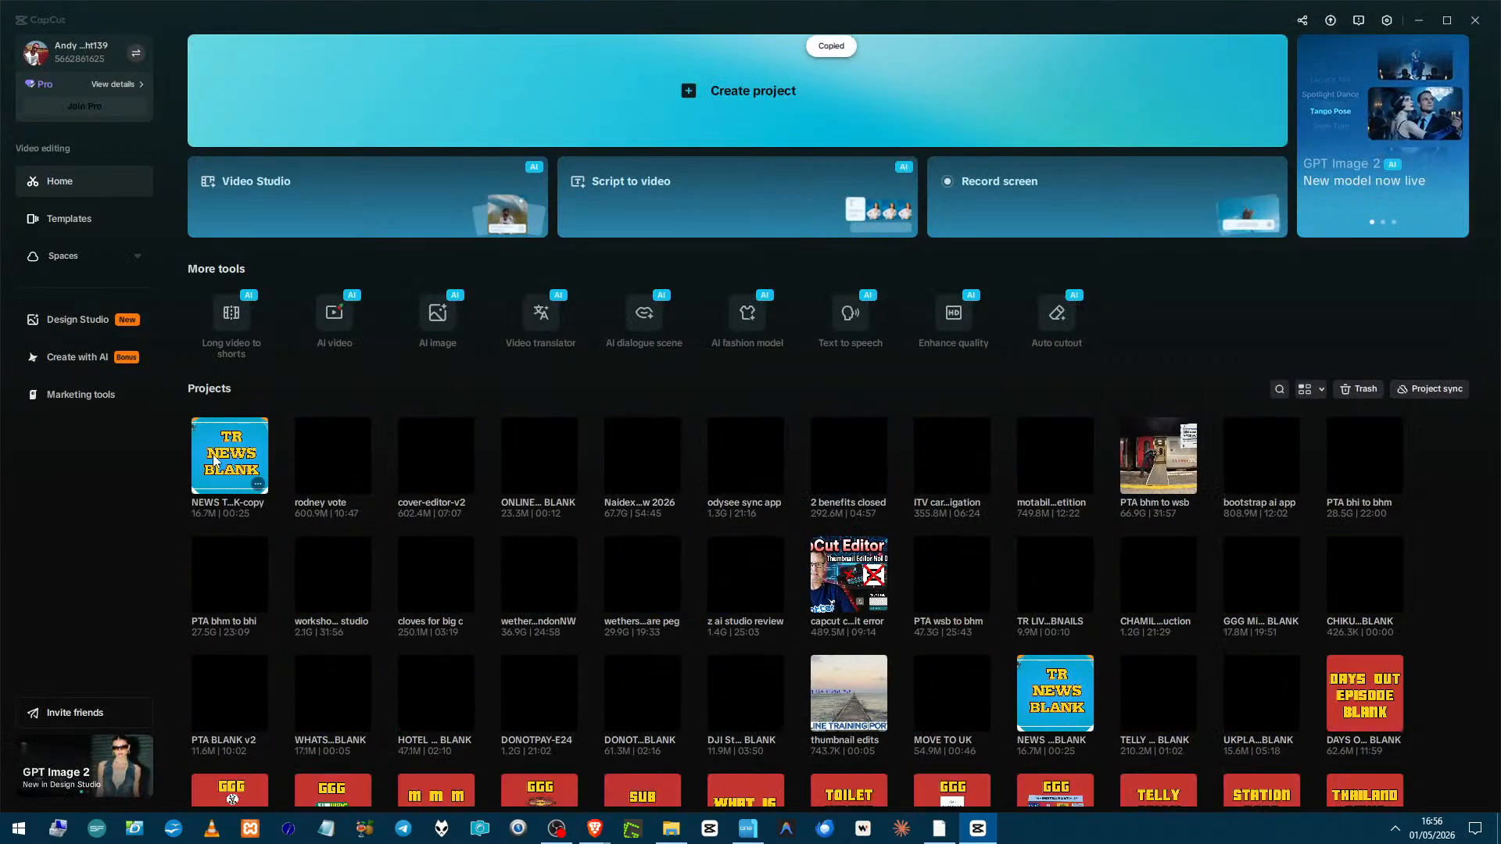
Rename the duplicated project as wasting money.
click(259, 485)
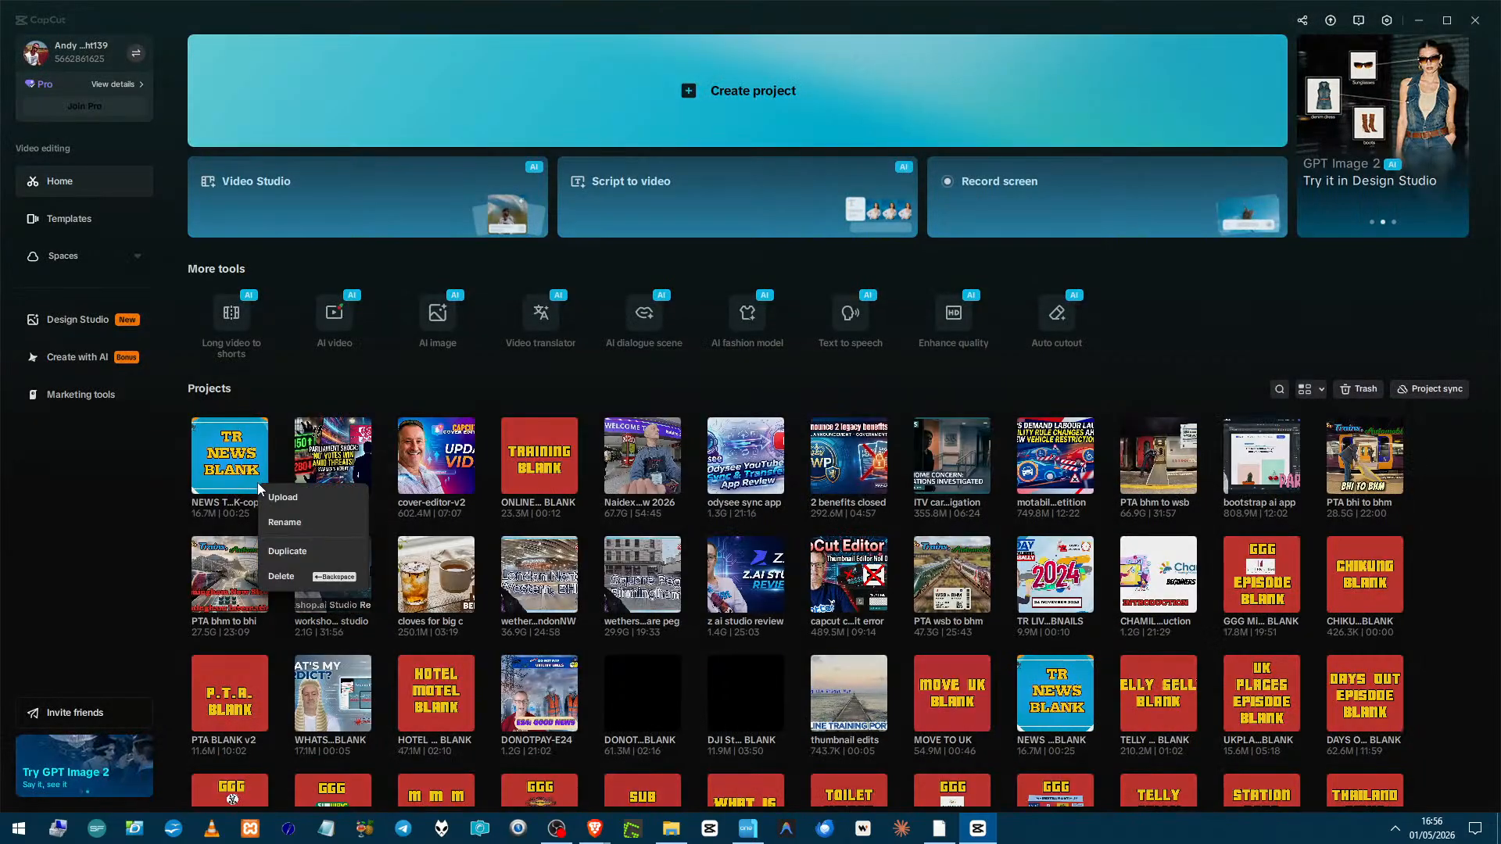
click(270, 523)
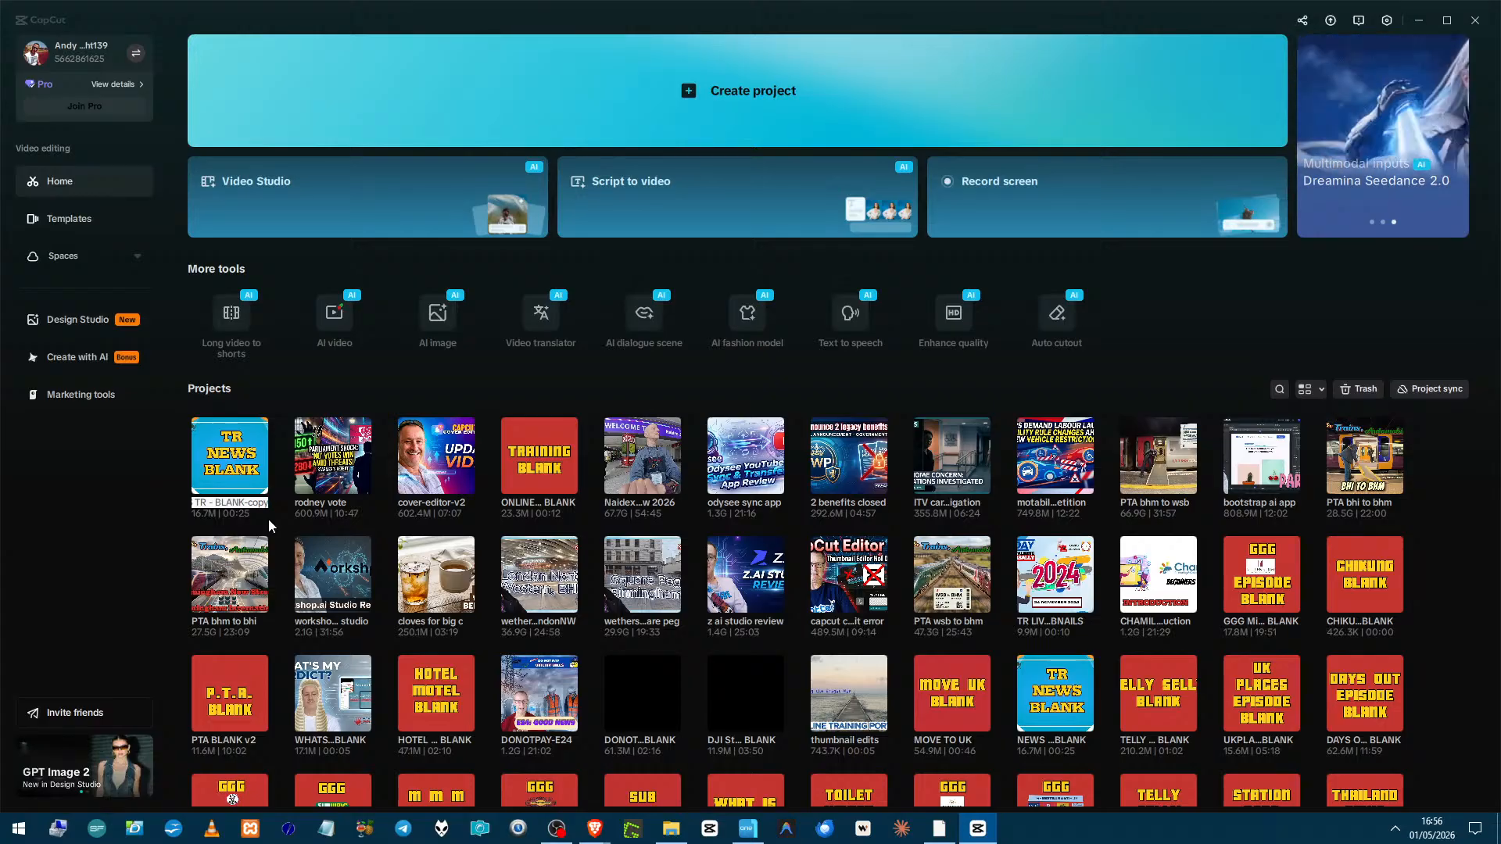
text(wastu)
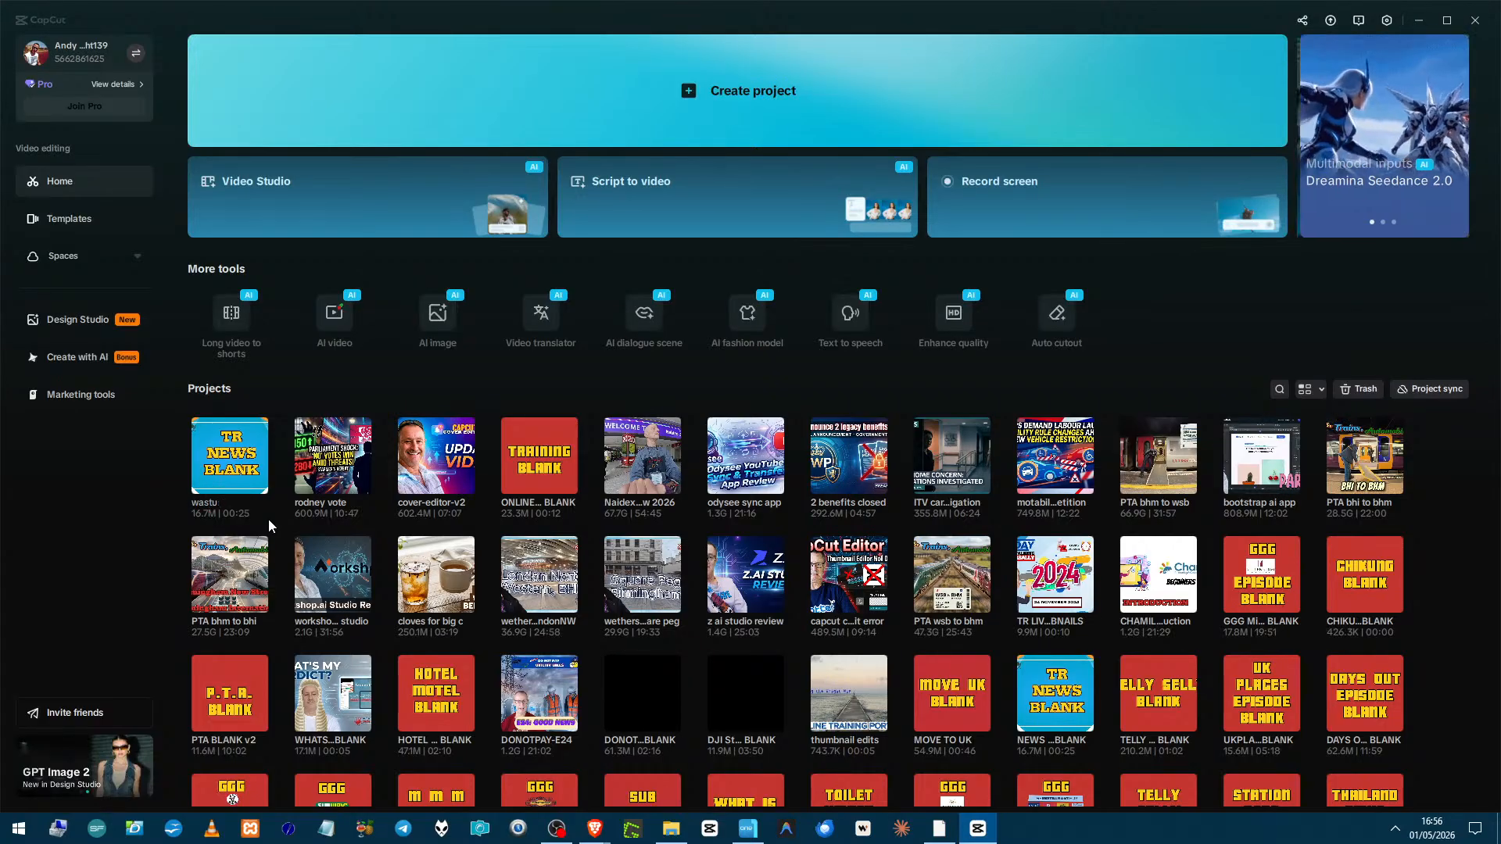
key(BackSpace)
text(ing mo)
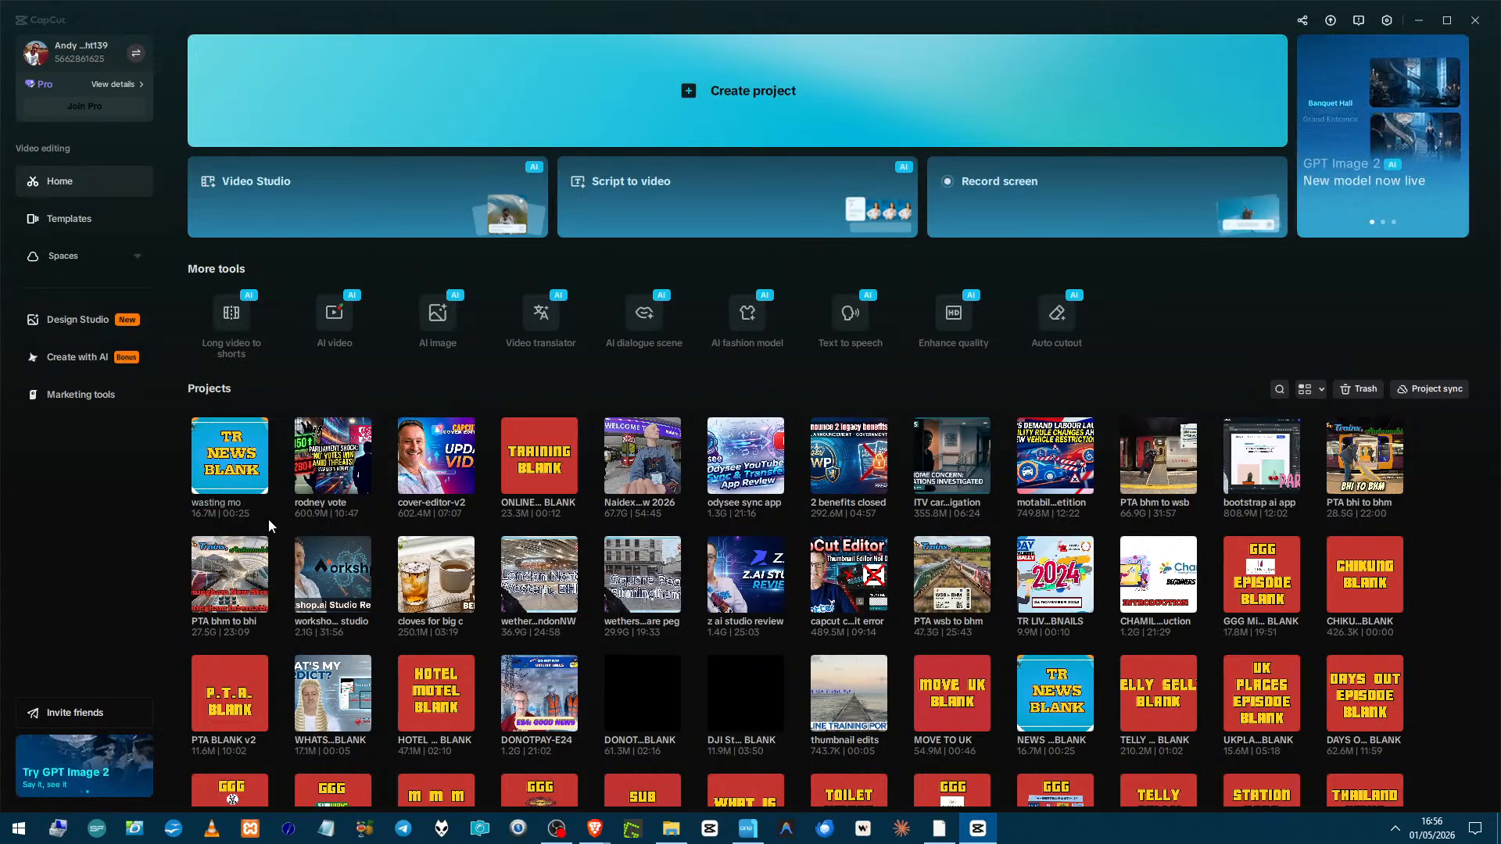
text(ney)
key(Return)
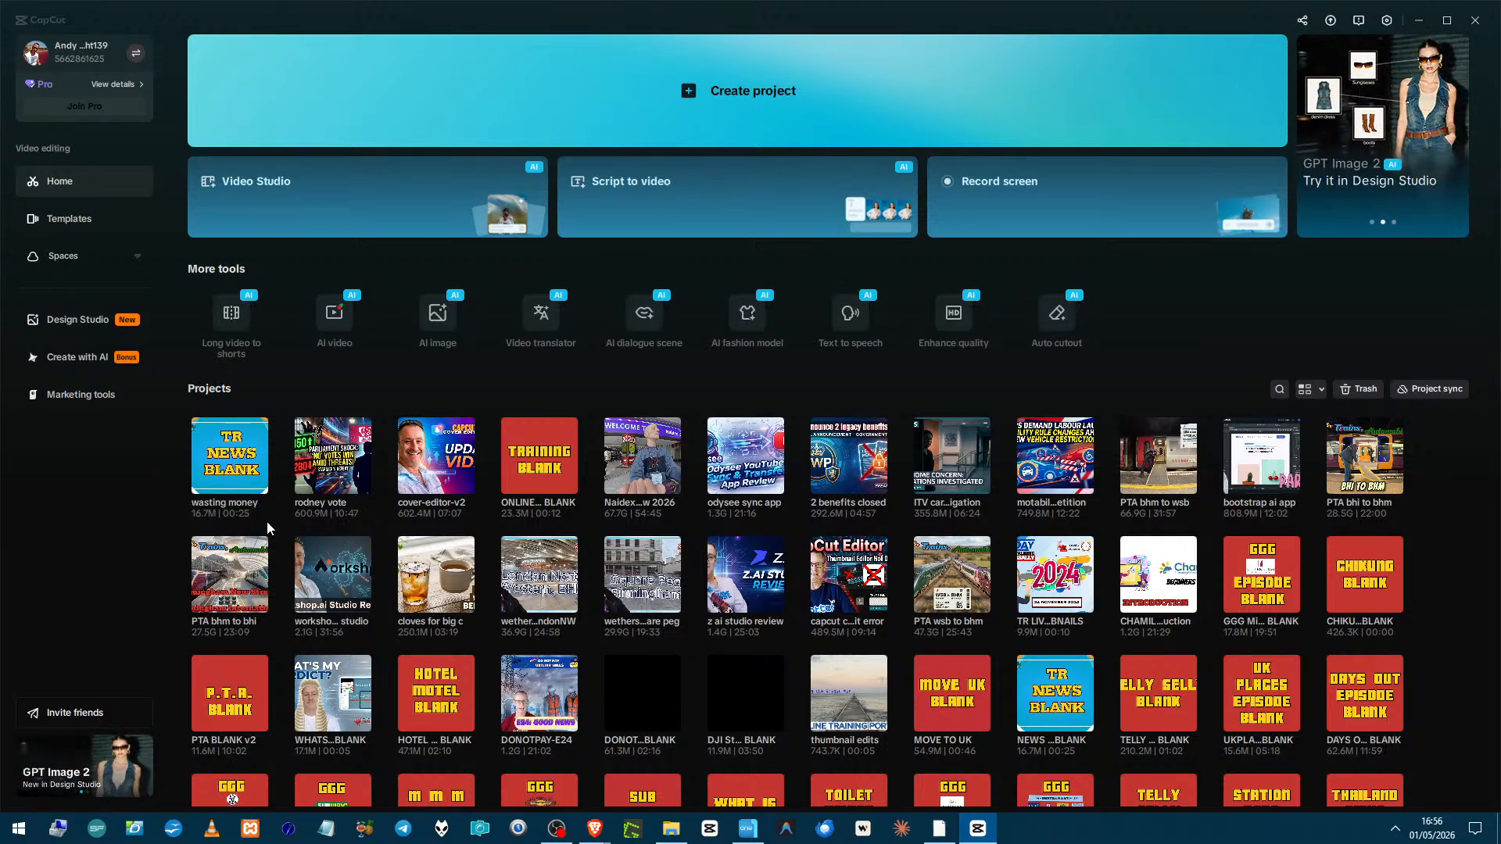
Open the wasting money project in the editor.
key(alt+F4)
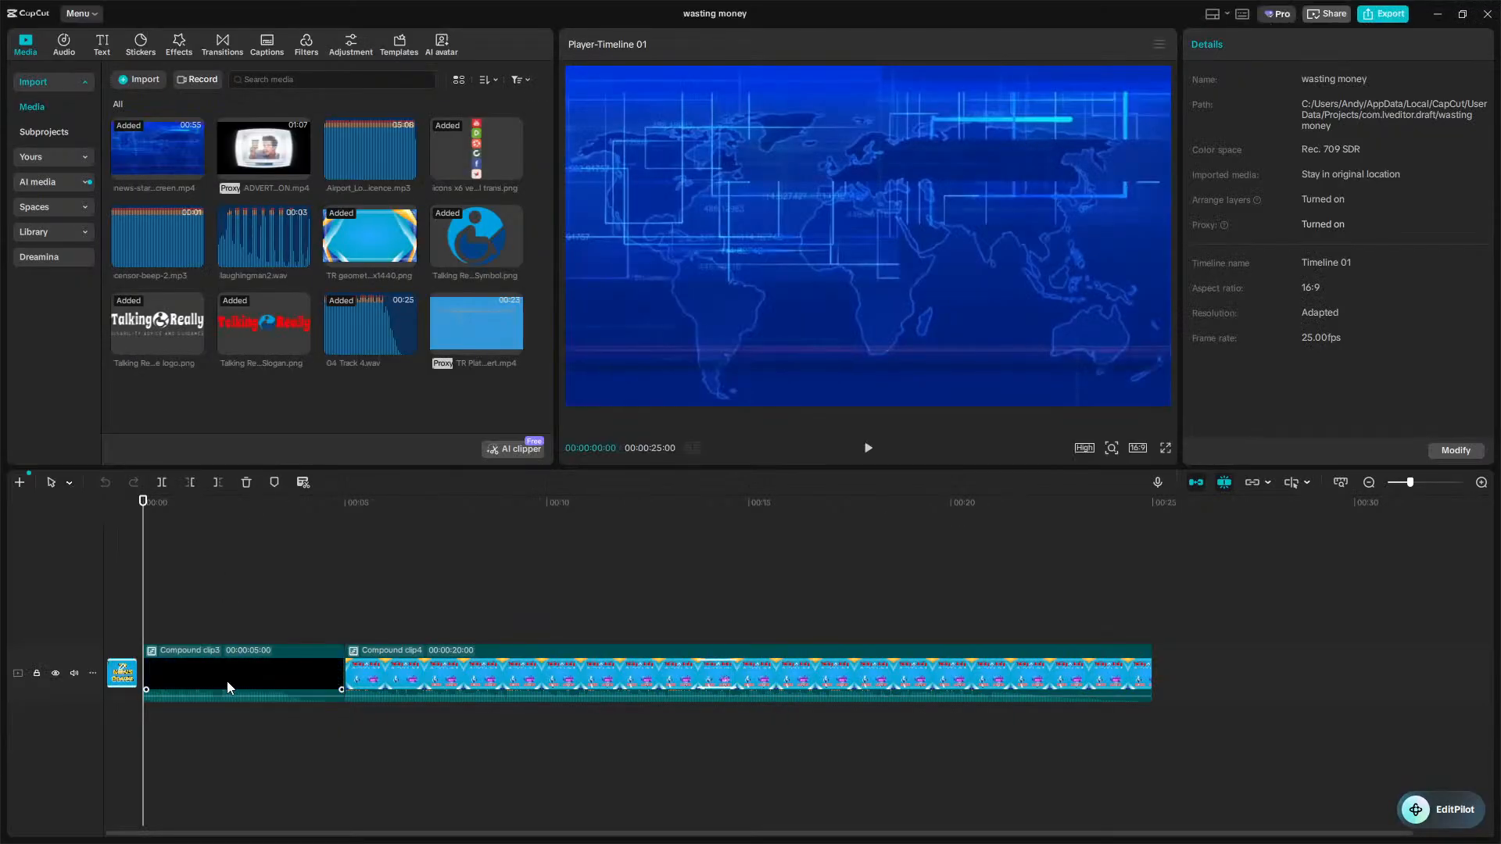
click(393, 679)
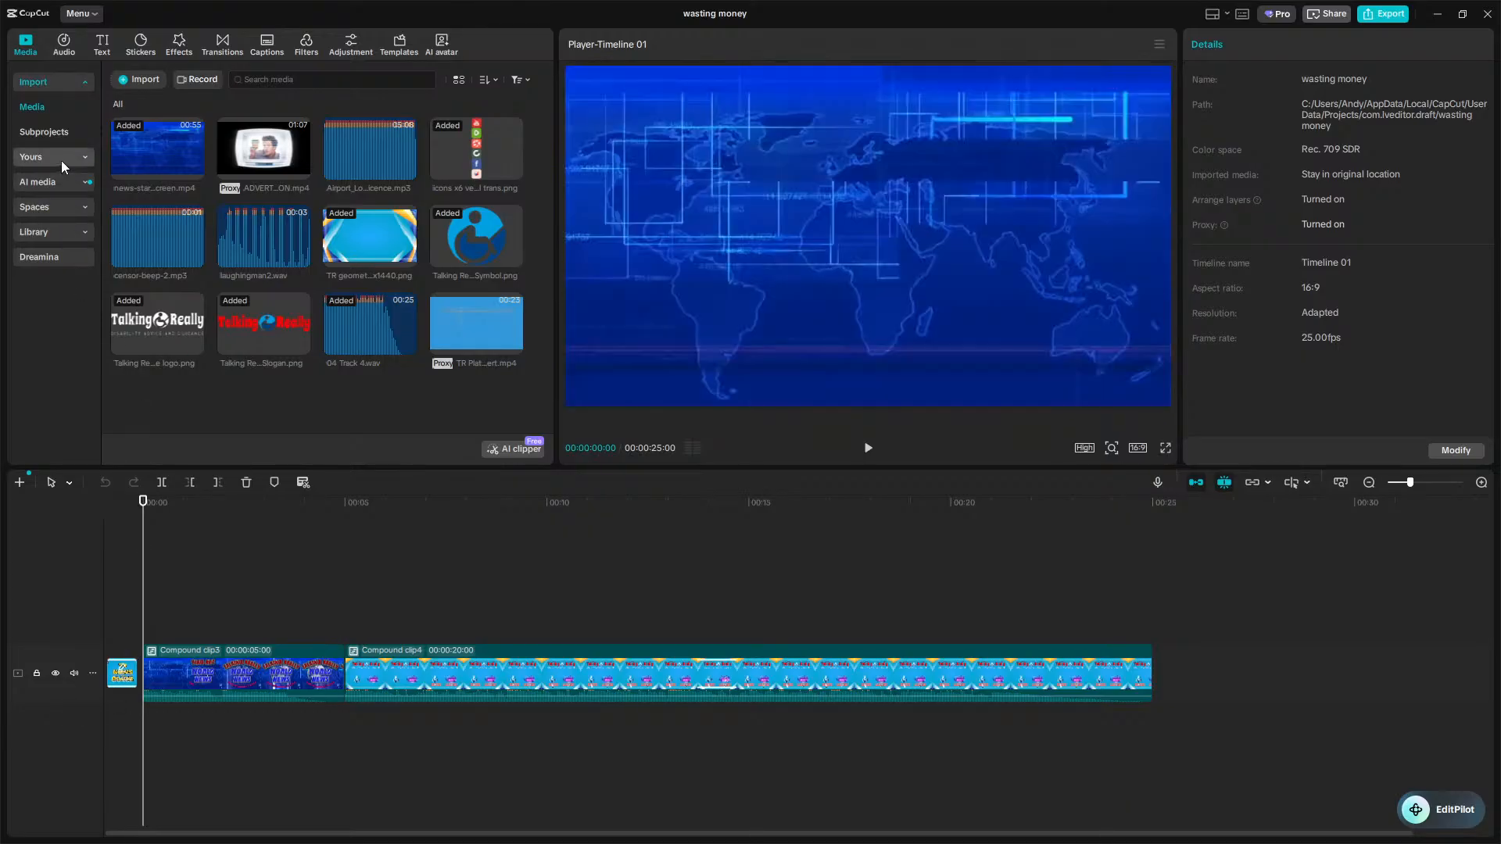
Insert the TR short intro preset from Yours at the start of the timeline.
click(63, 161)
click(63, 159)
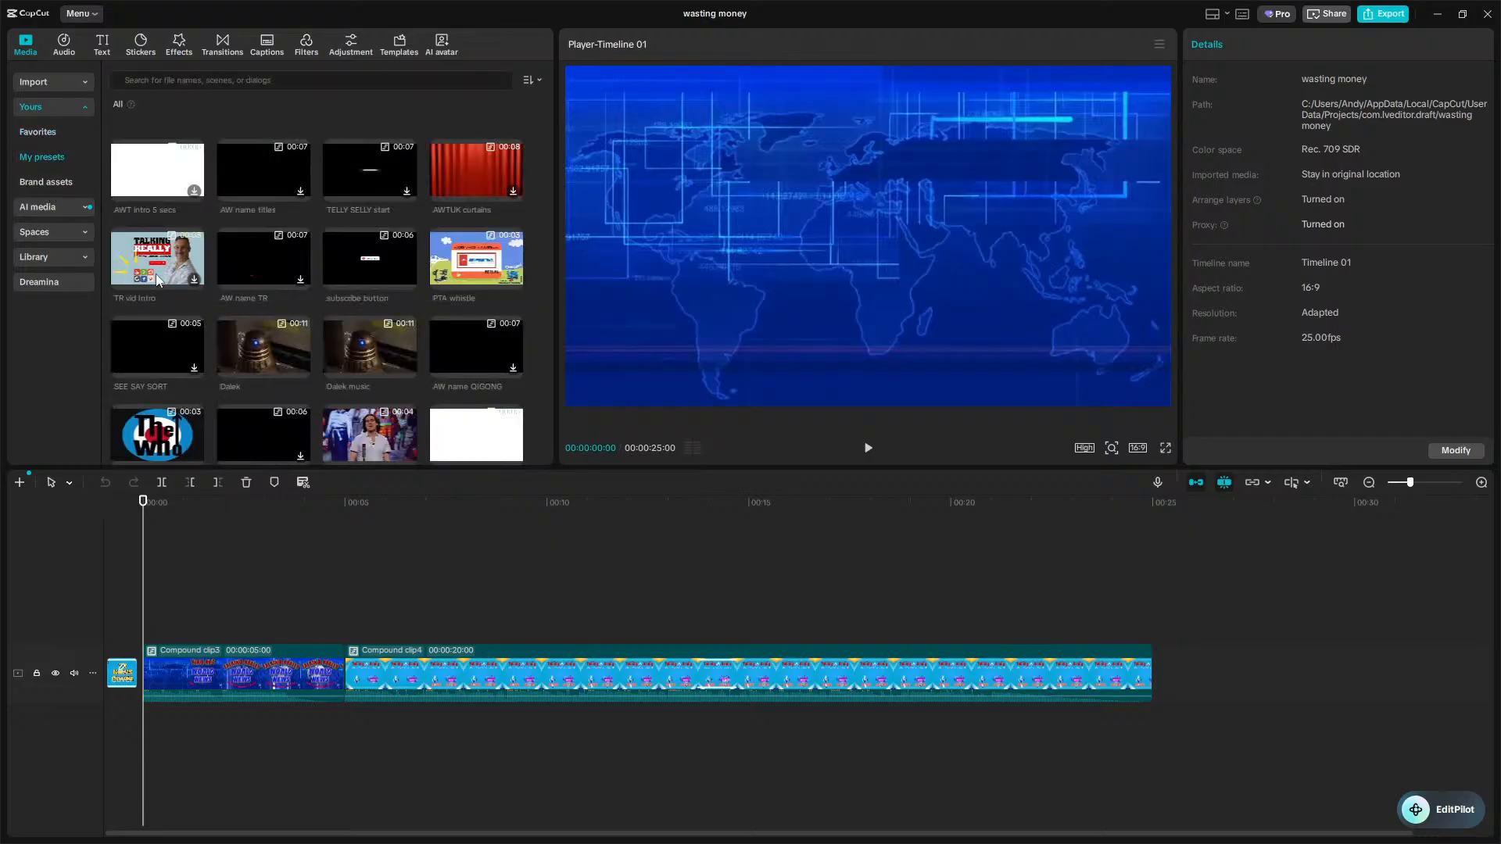
scroll(190, 356, down, 10)
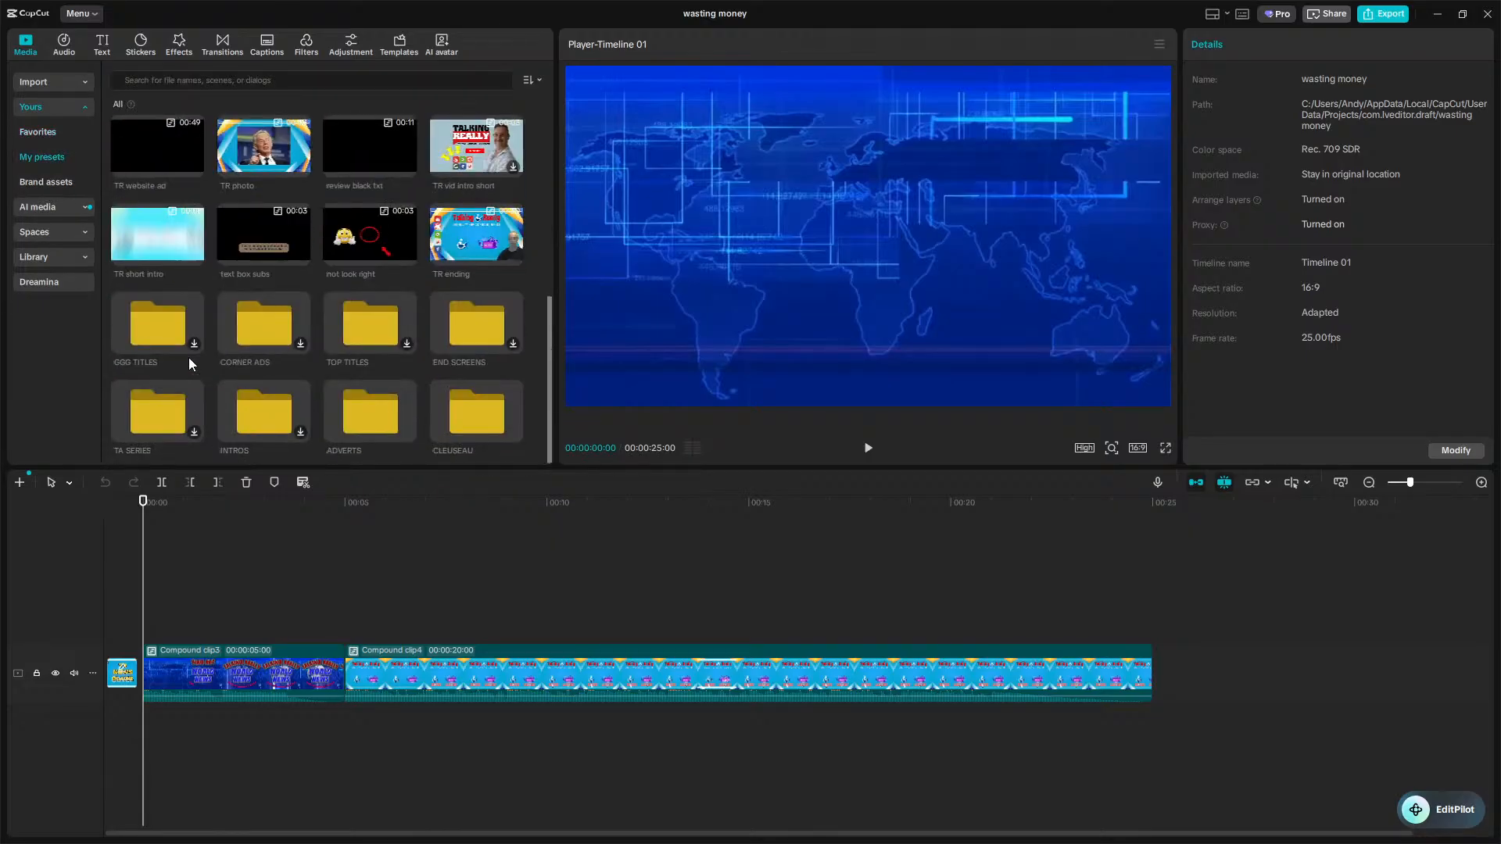
drag(159, 255, 137, 678)
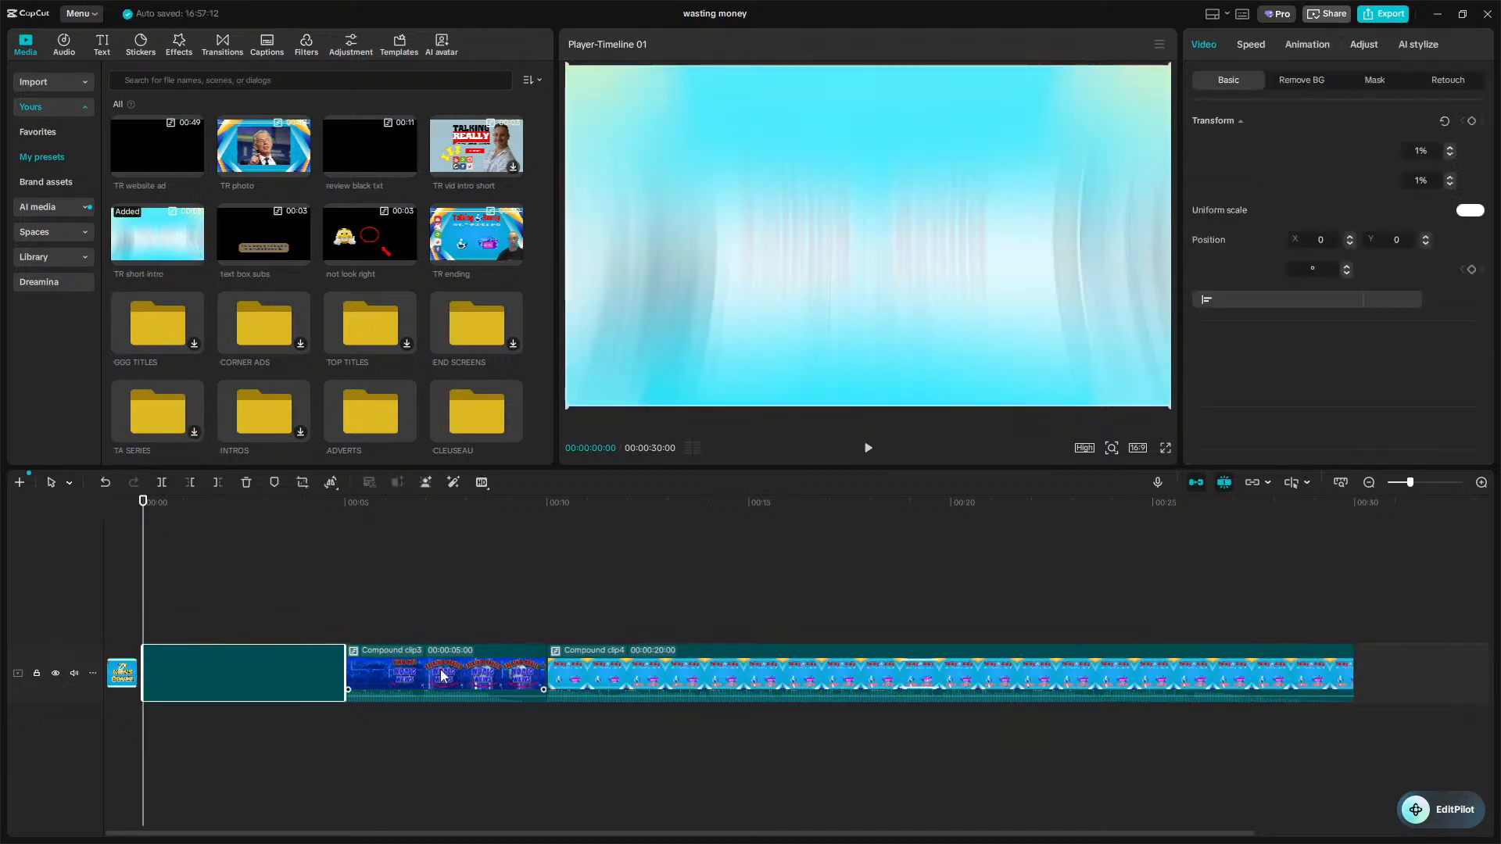
Delete both old compound clips that follow the intro on the timeline.
click(436, 680)
key(Delete)
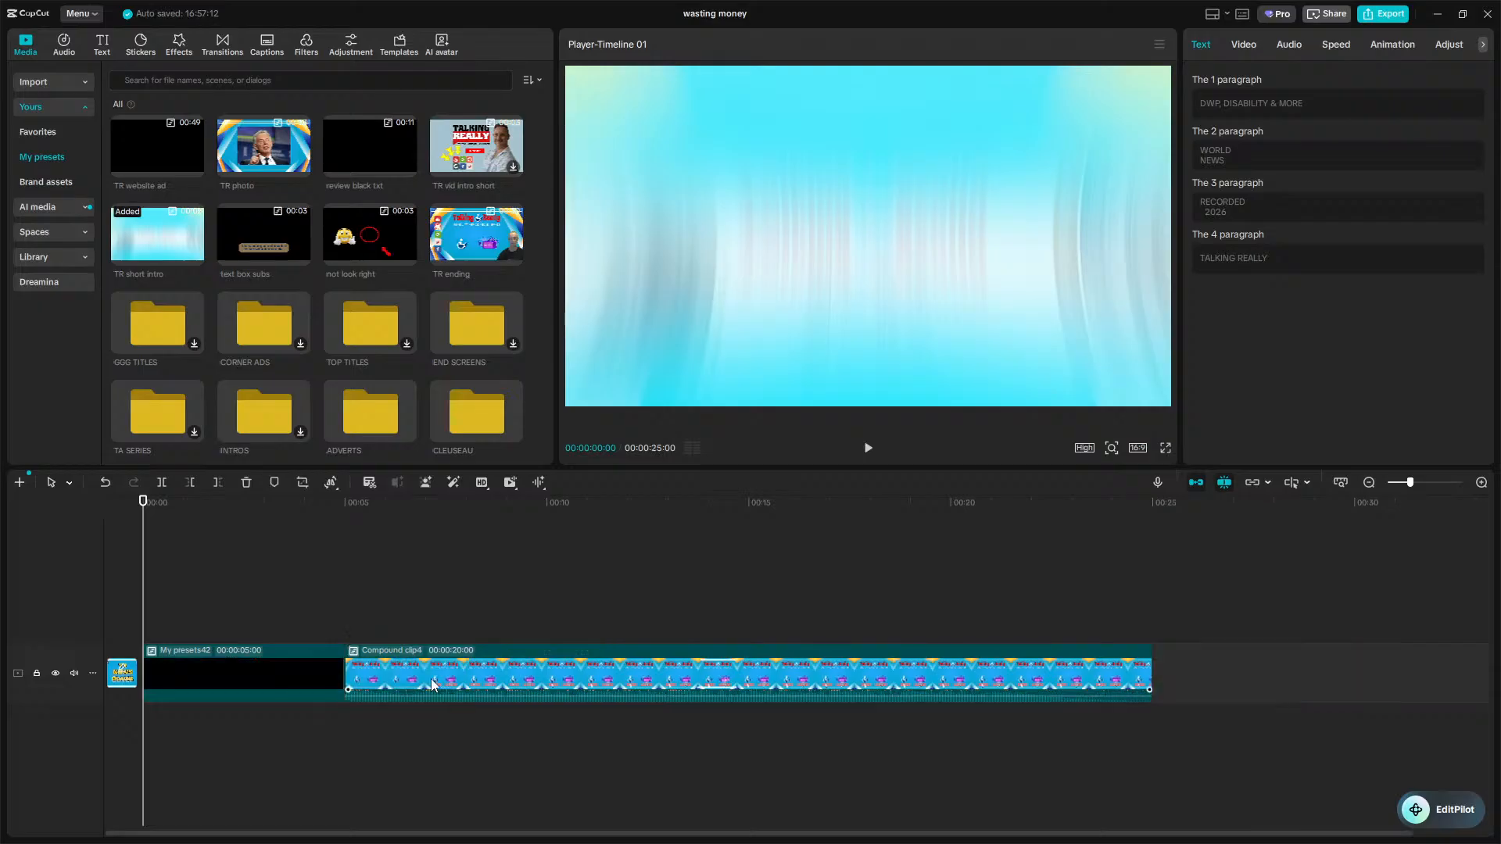
click(433, 685)
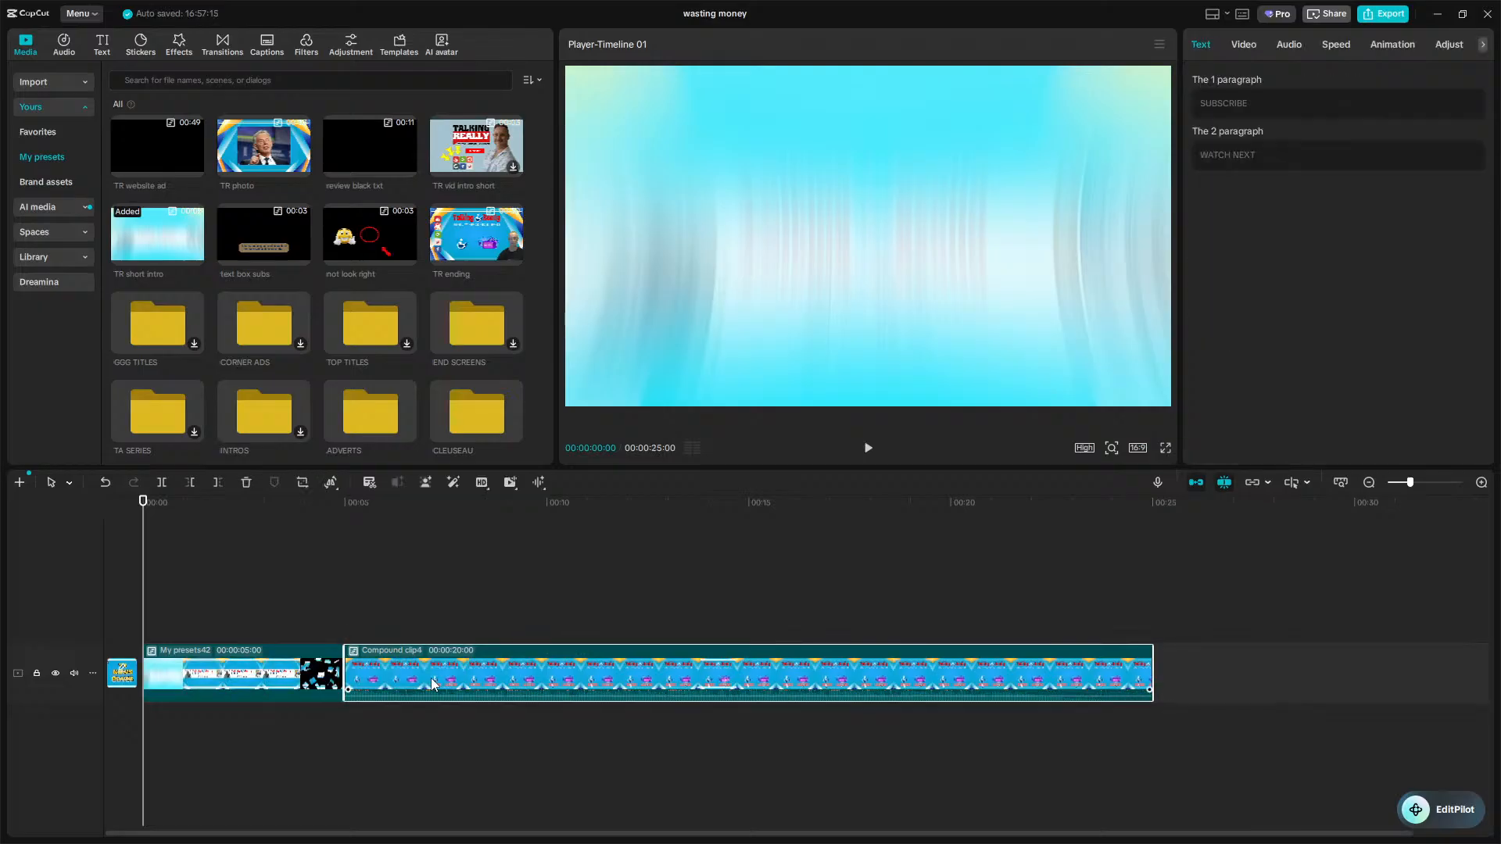
key(Delete)
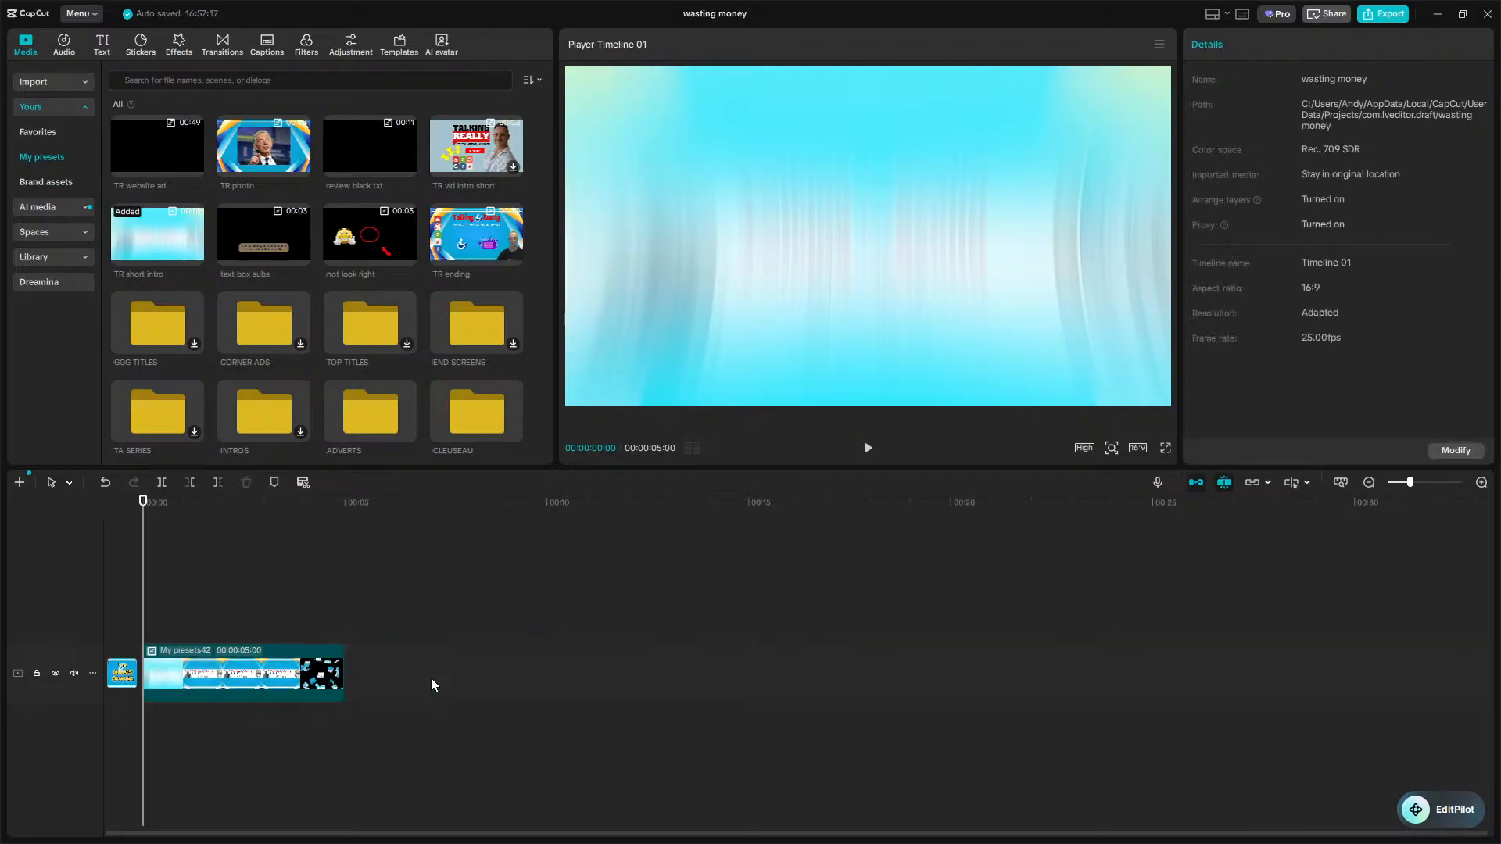
click(356, 659)
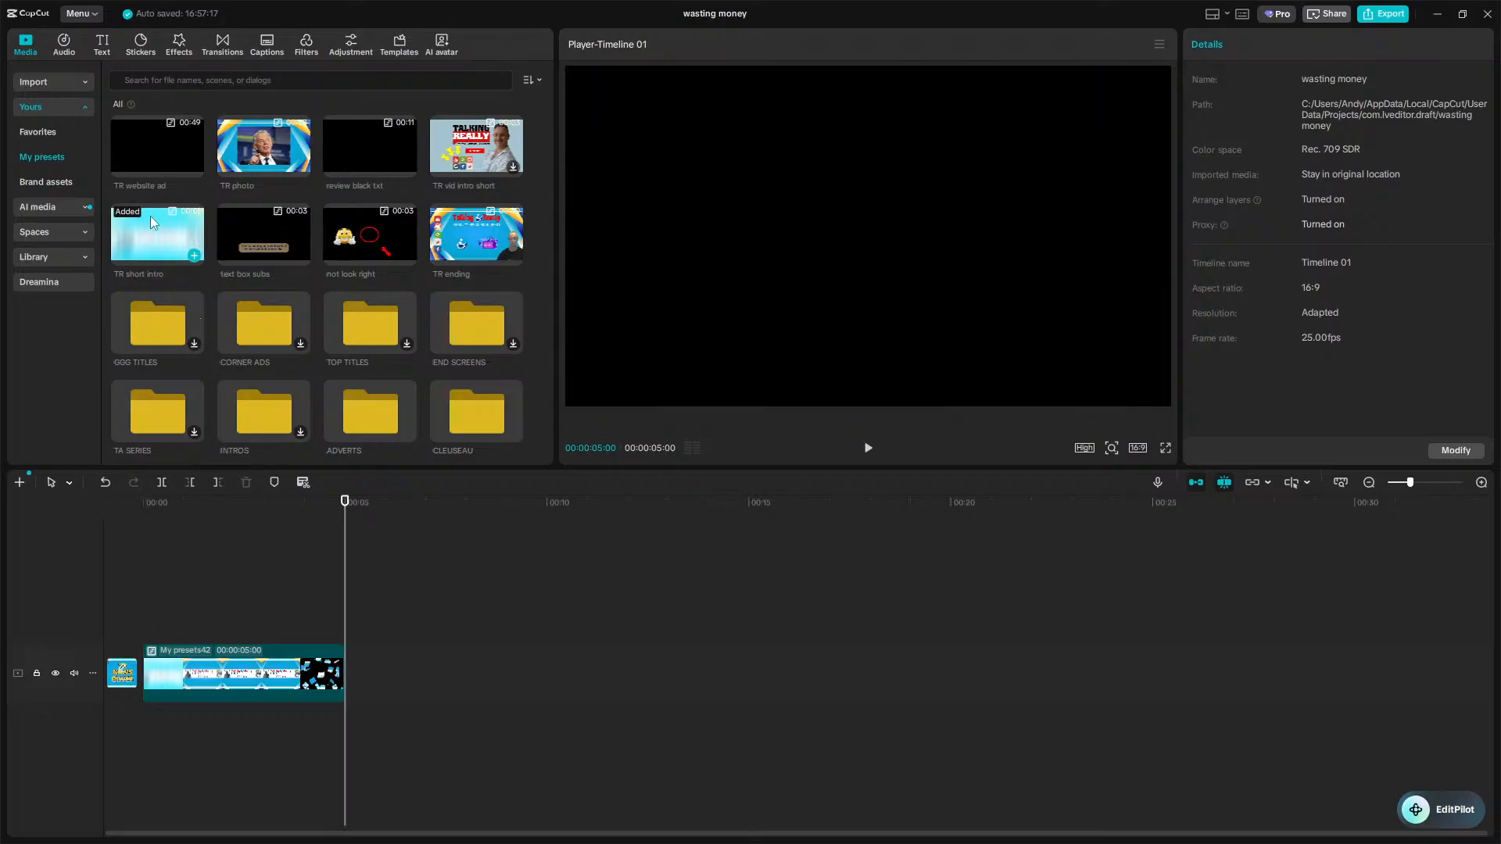
click(85, 86)
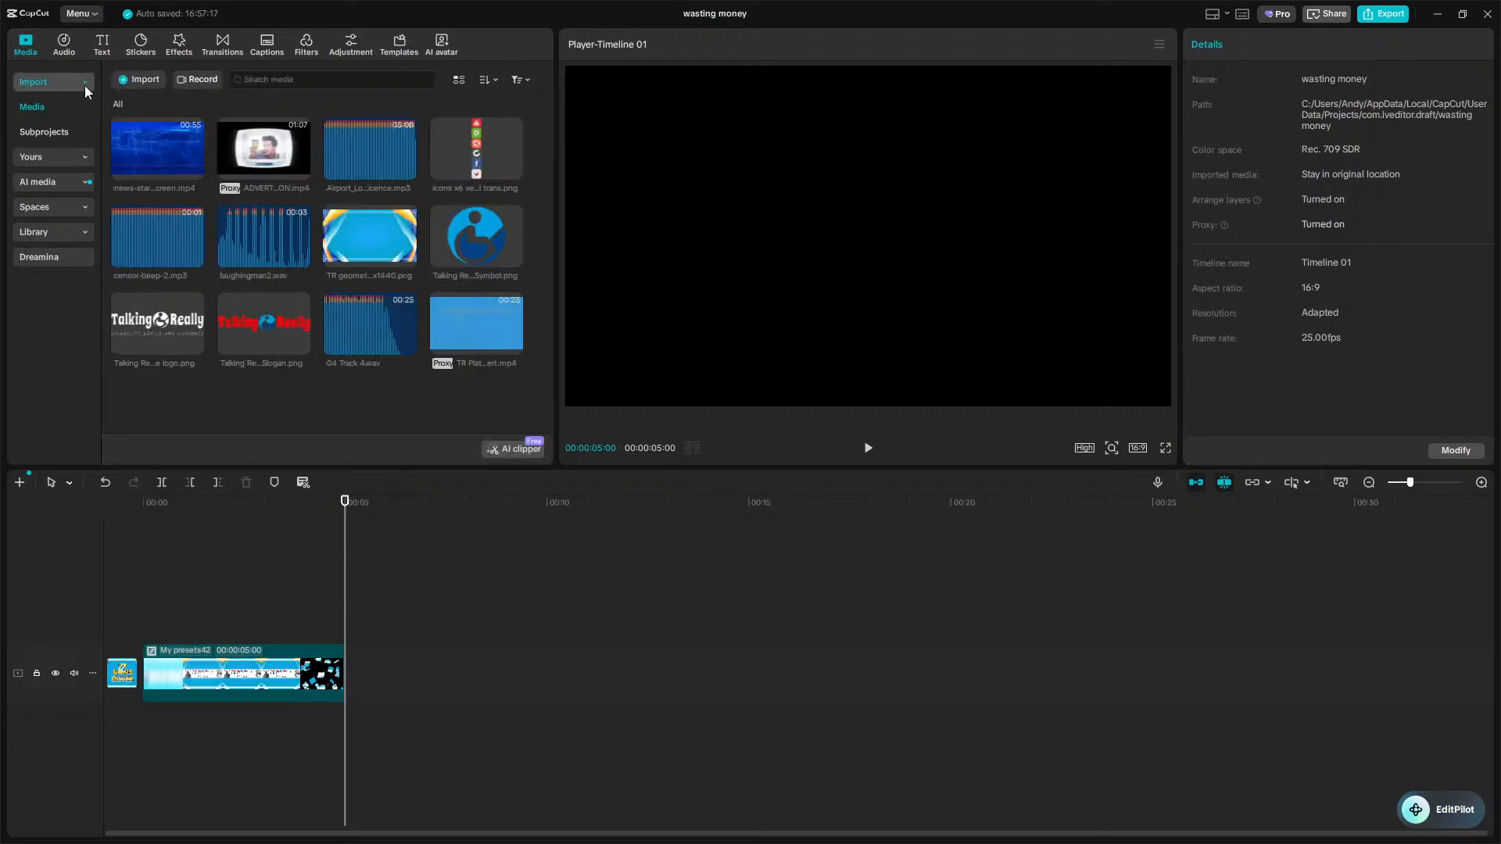
click(133, 83)
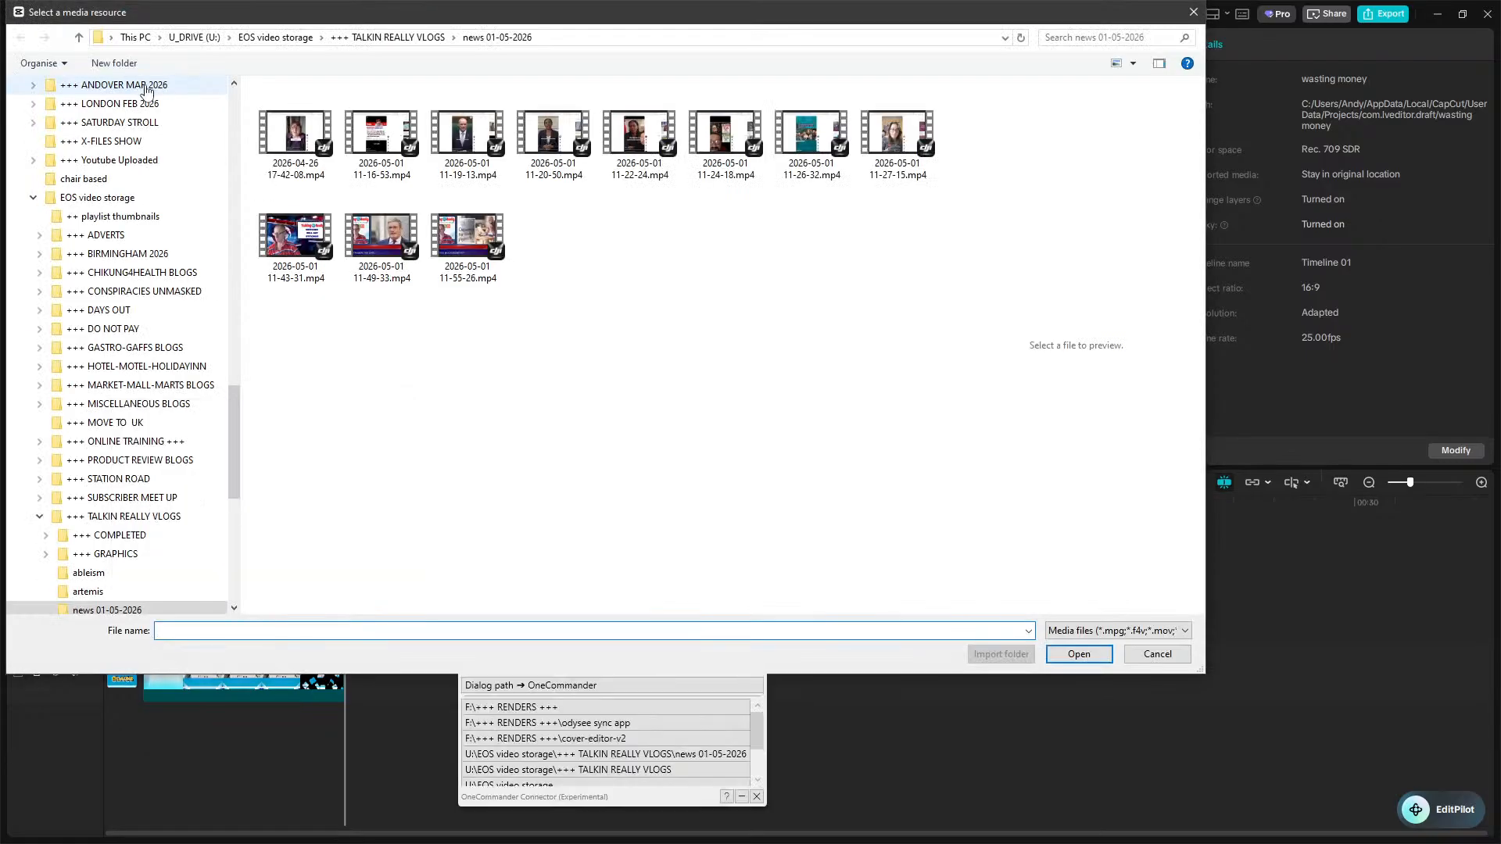
click(289, 265)
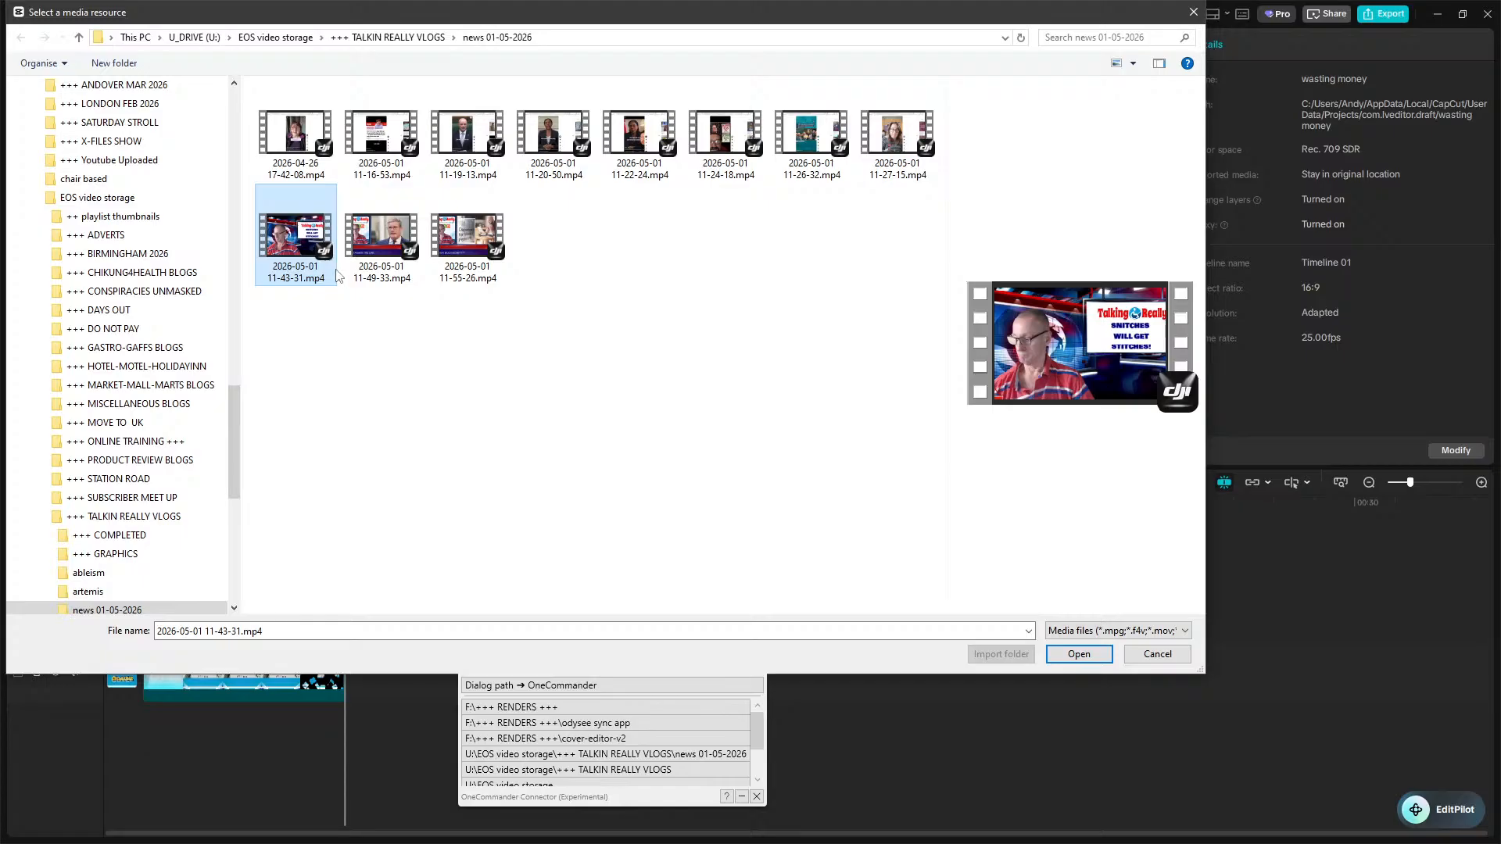
ctrl+click(307, 154)
ctrl+click(374, 146)
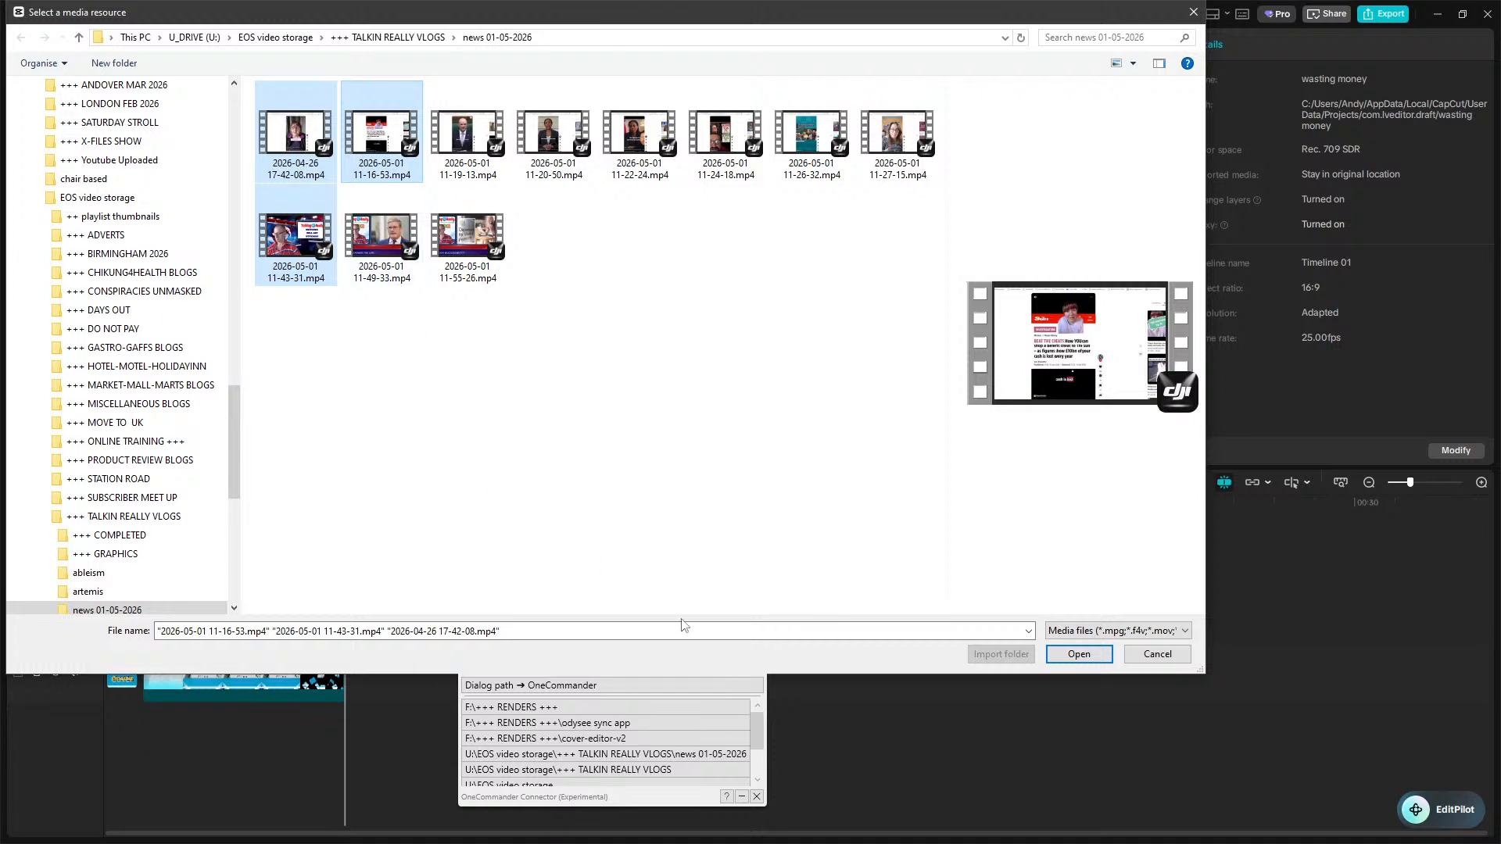
click(1081, 655)
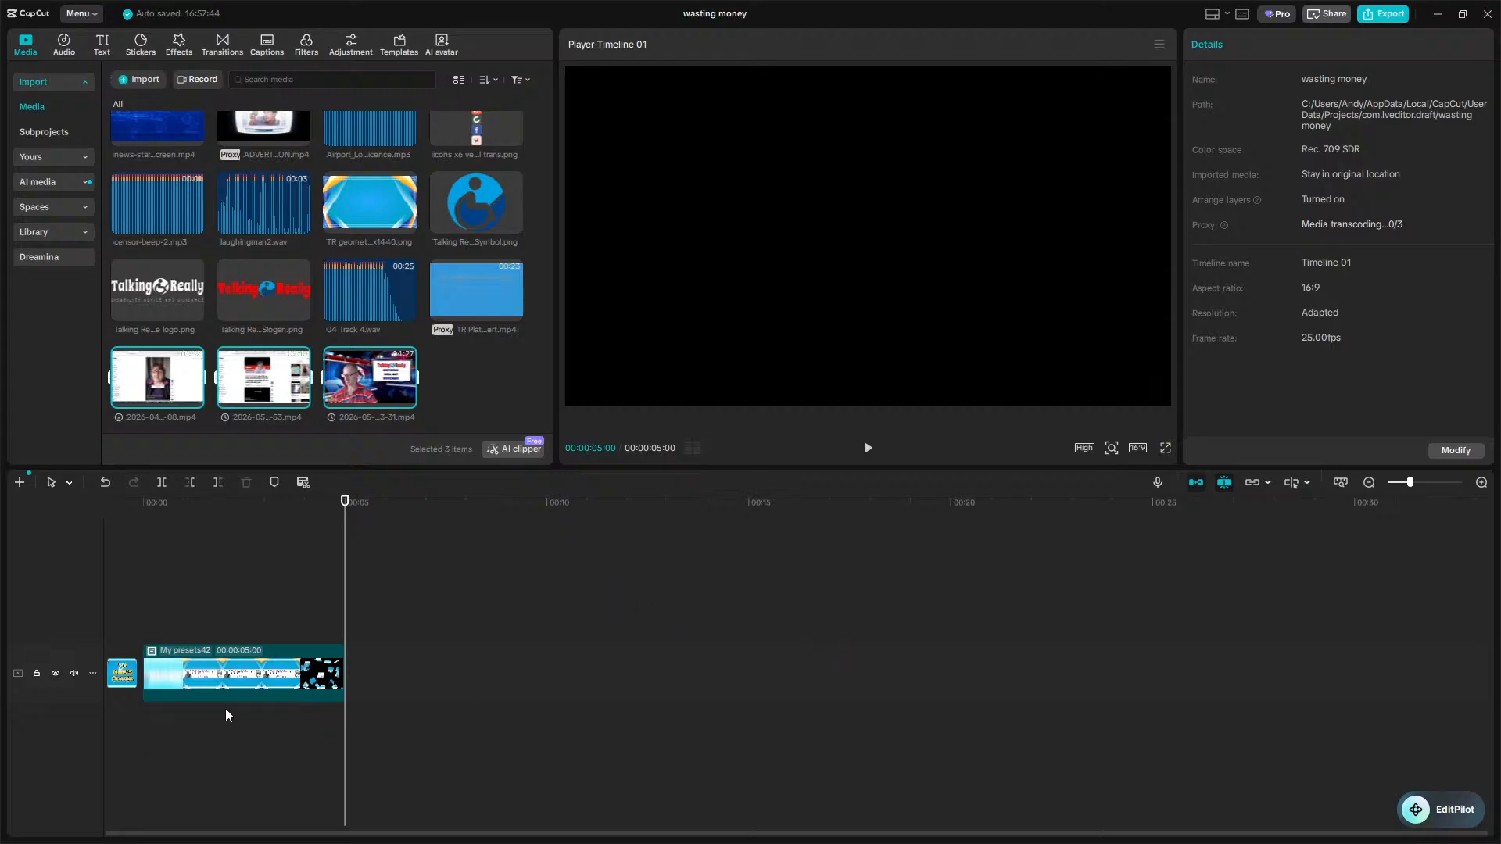
click(437, 401)
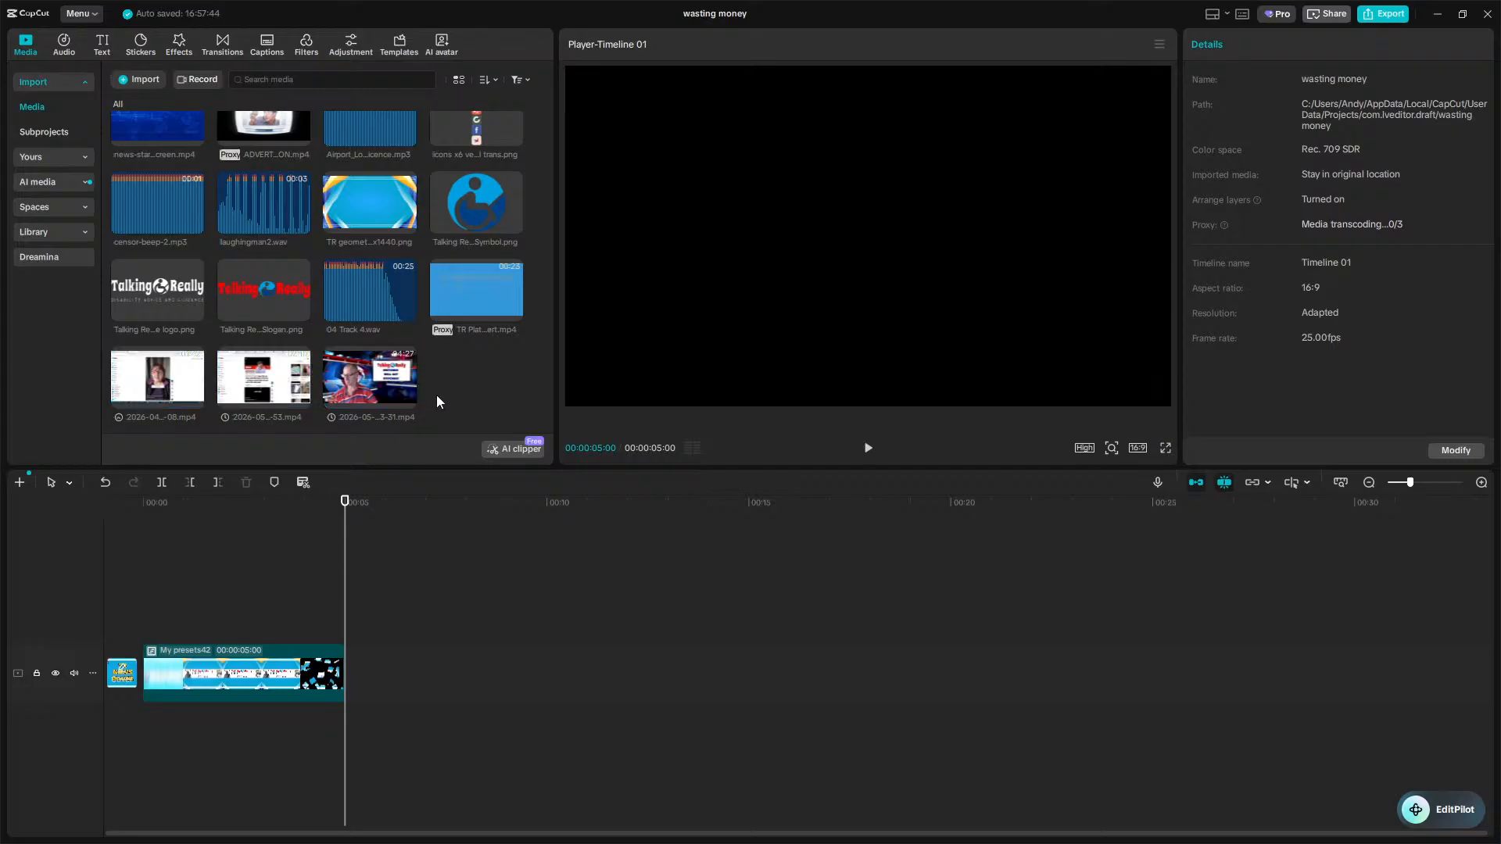
click(408, 397)
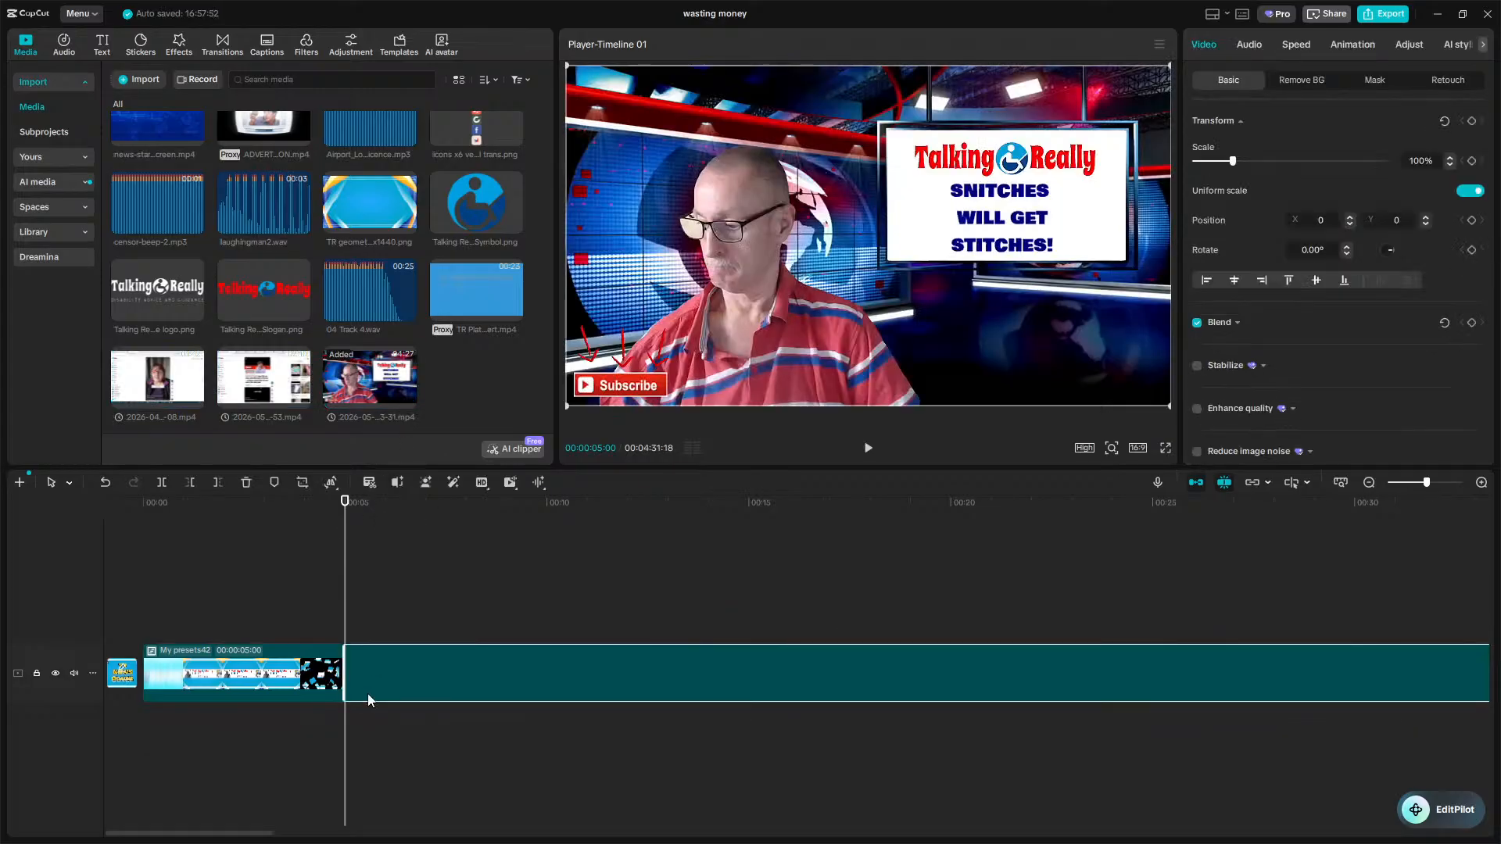
click(444, 724)
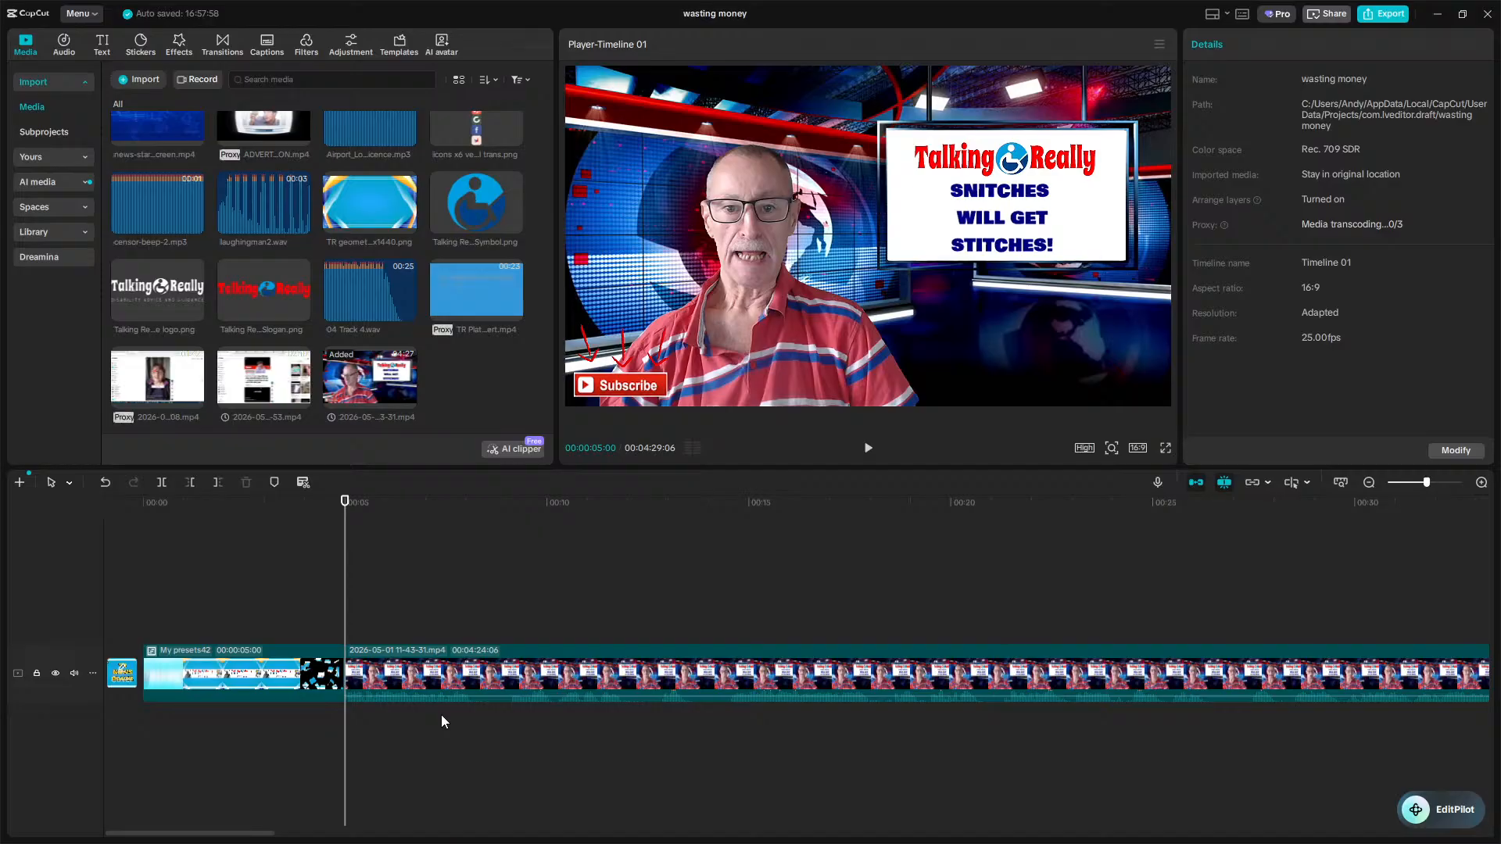
Split the 11-43-31 clip at about 40 seconds into the timeline.
key(space)
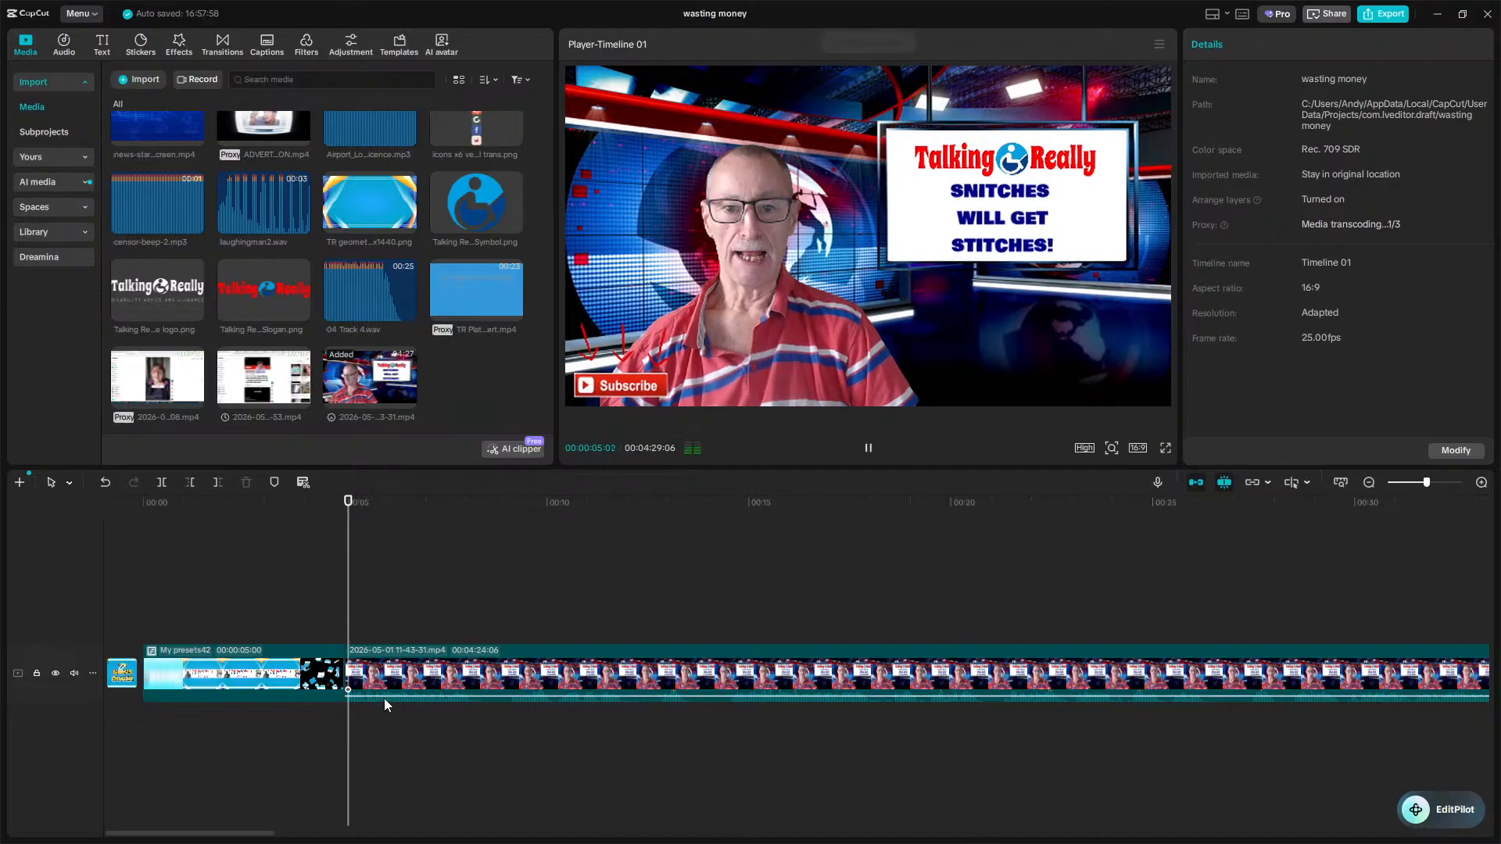
key(space)
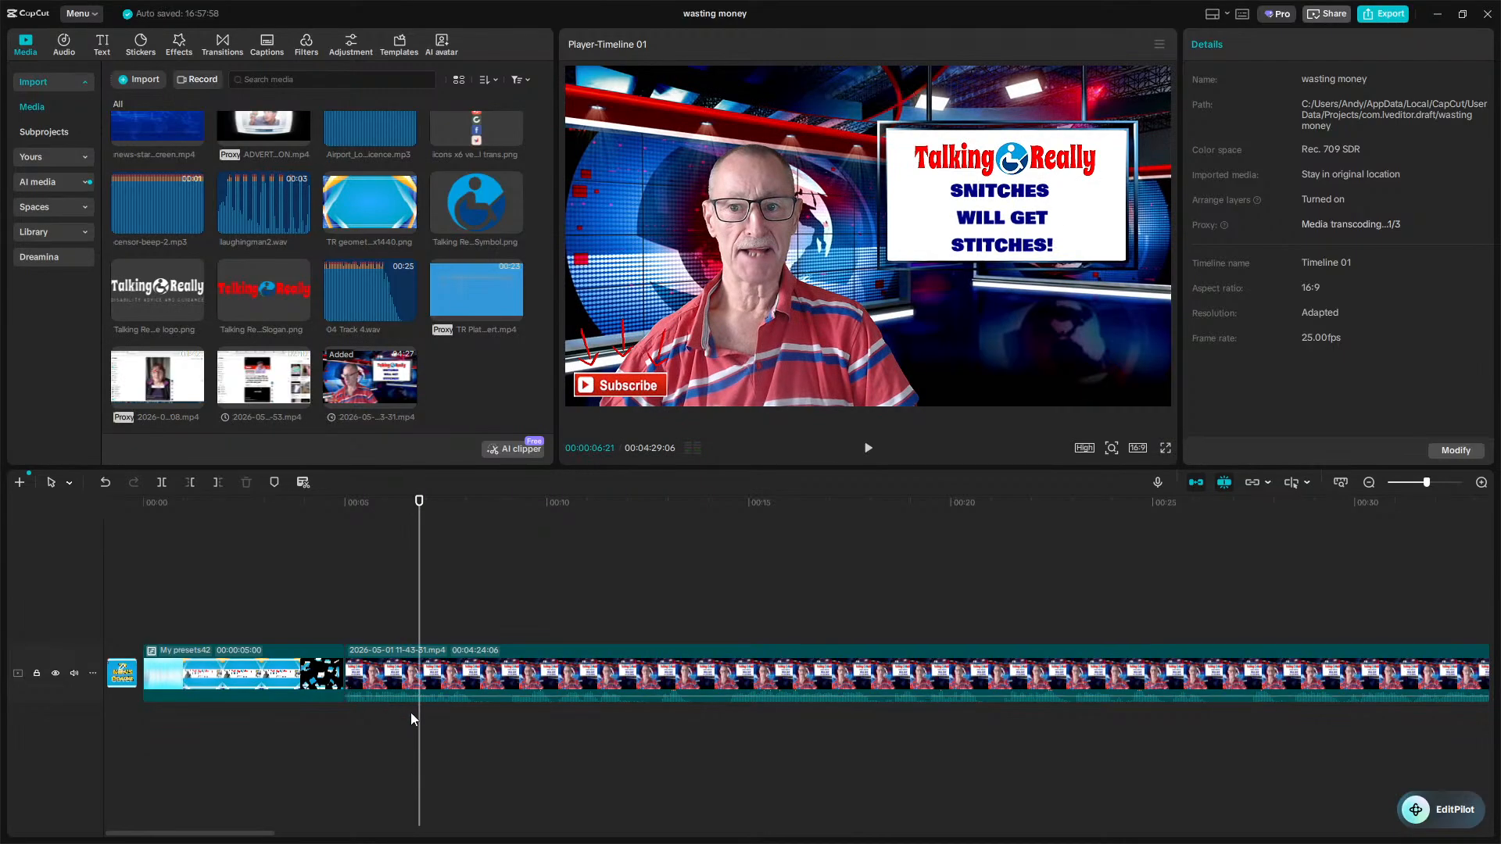
drag(422, 719, 1083, 742)
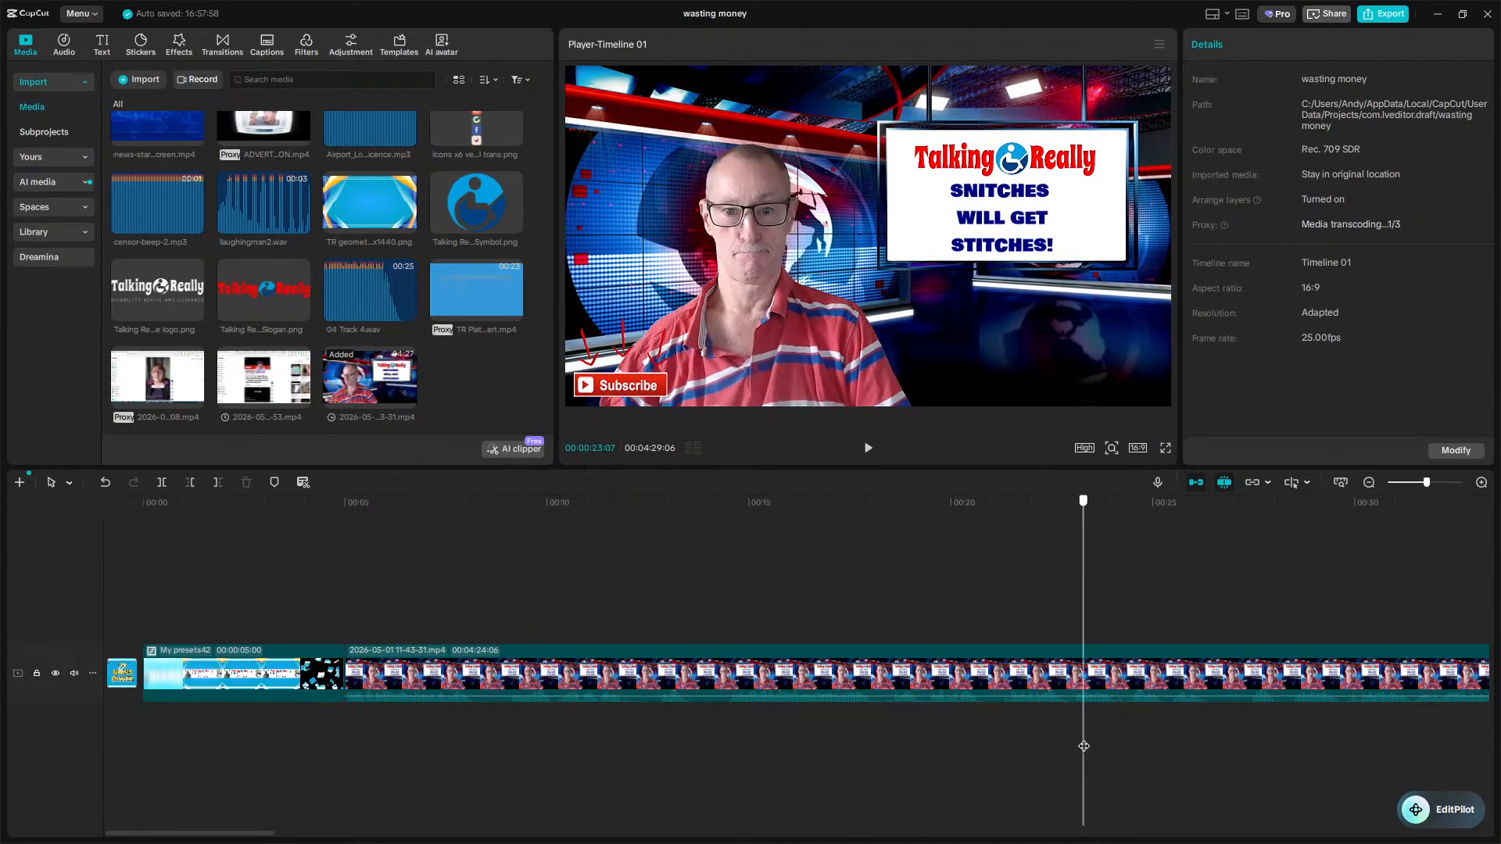
key(space)
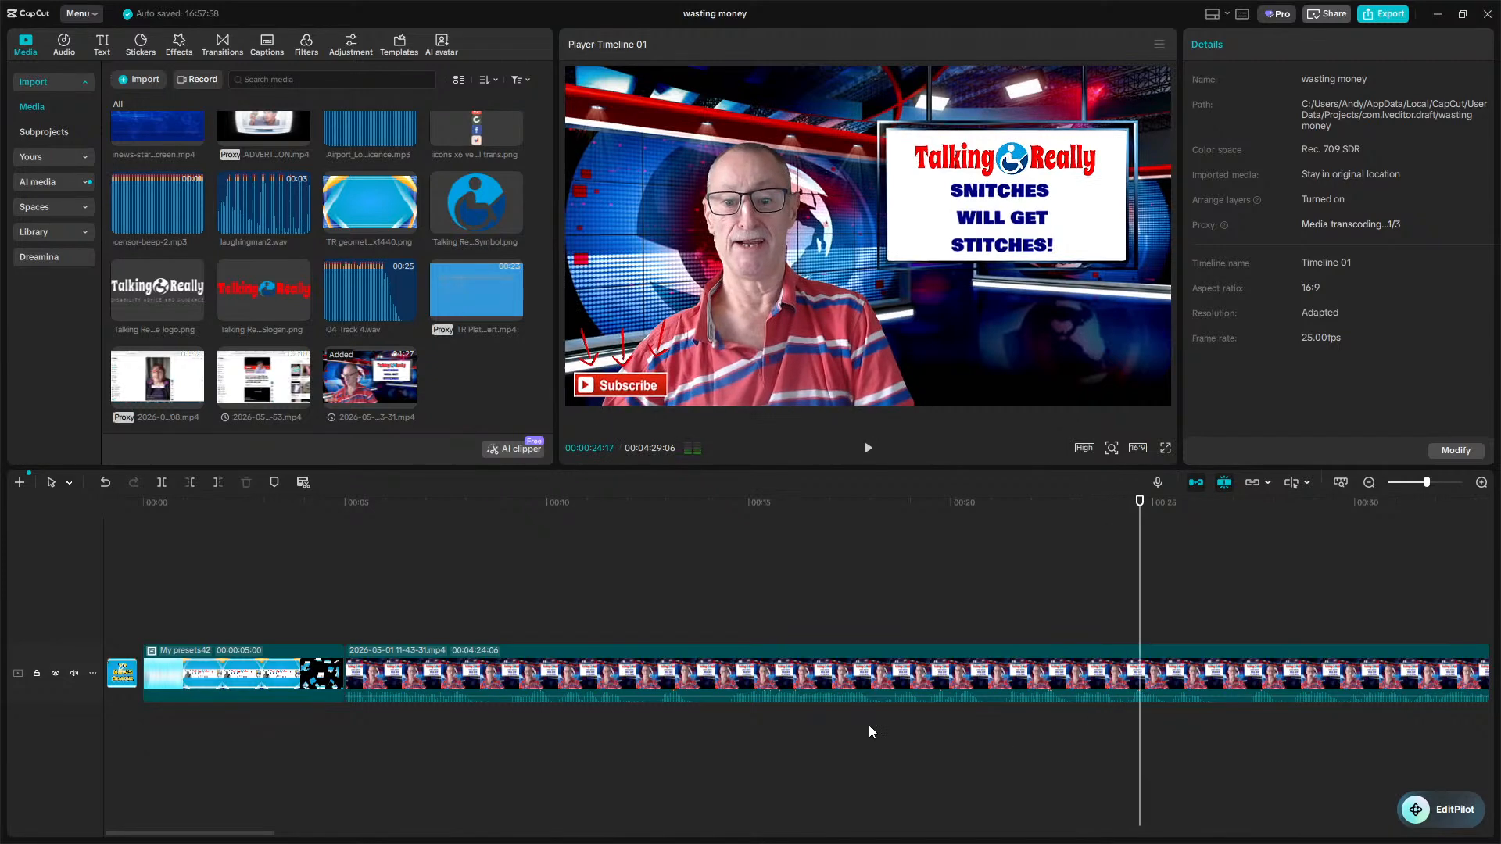
scroll(881, 719, right, 5)
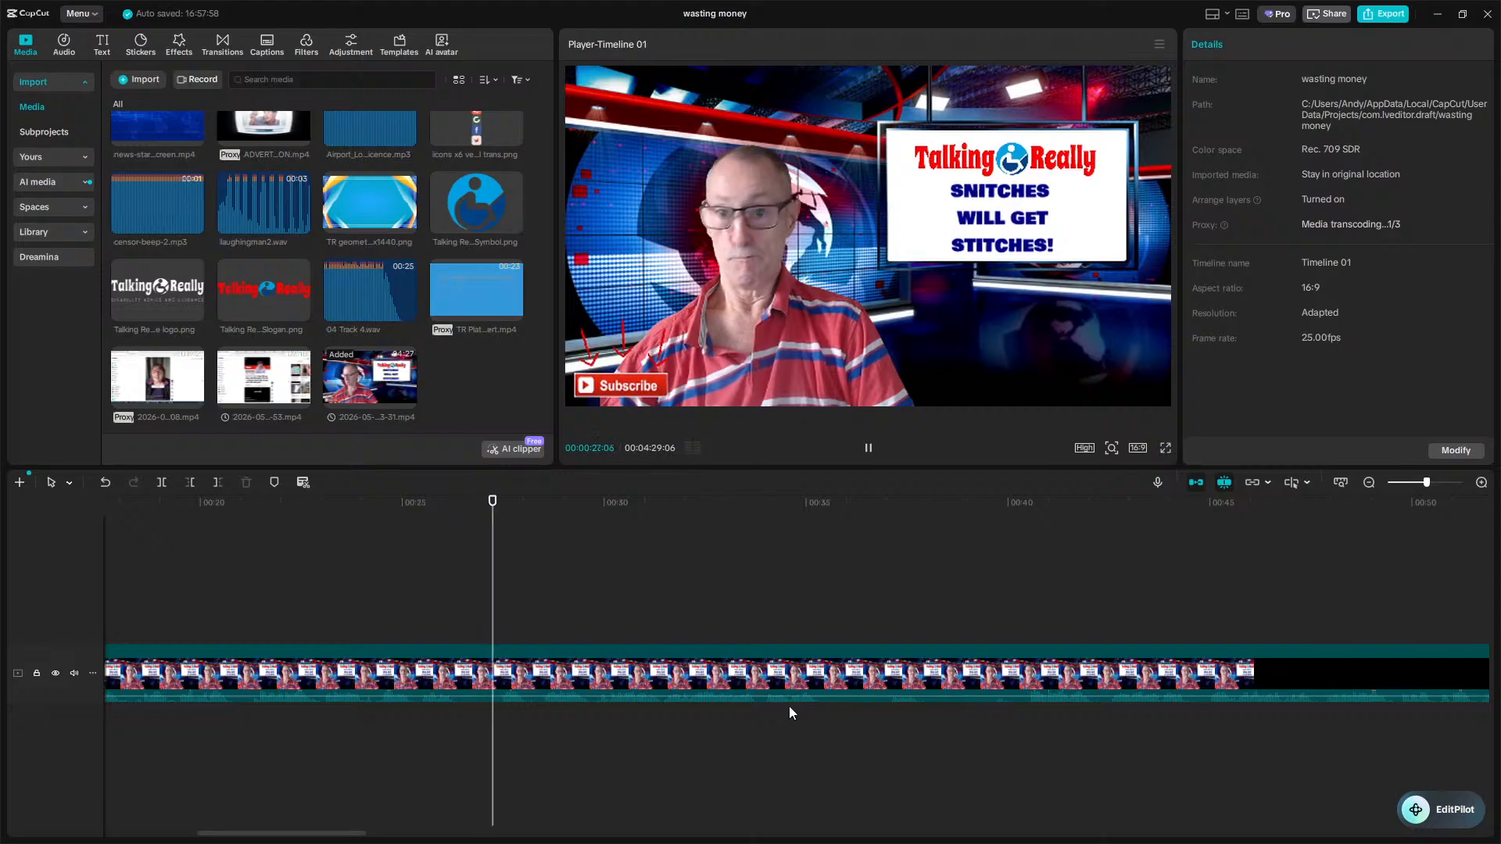
click(804, 720)
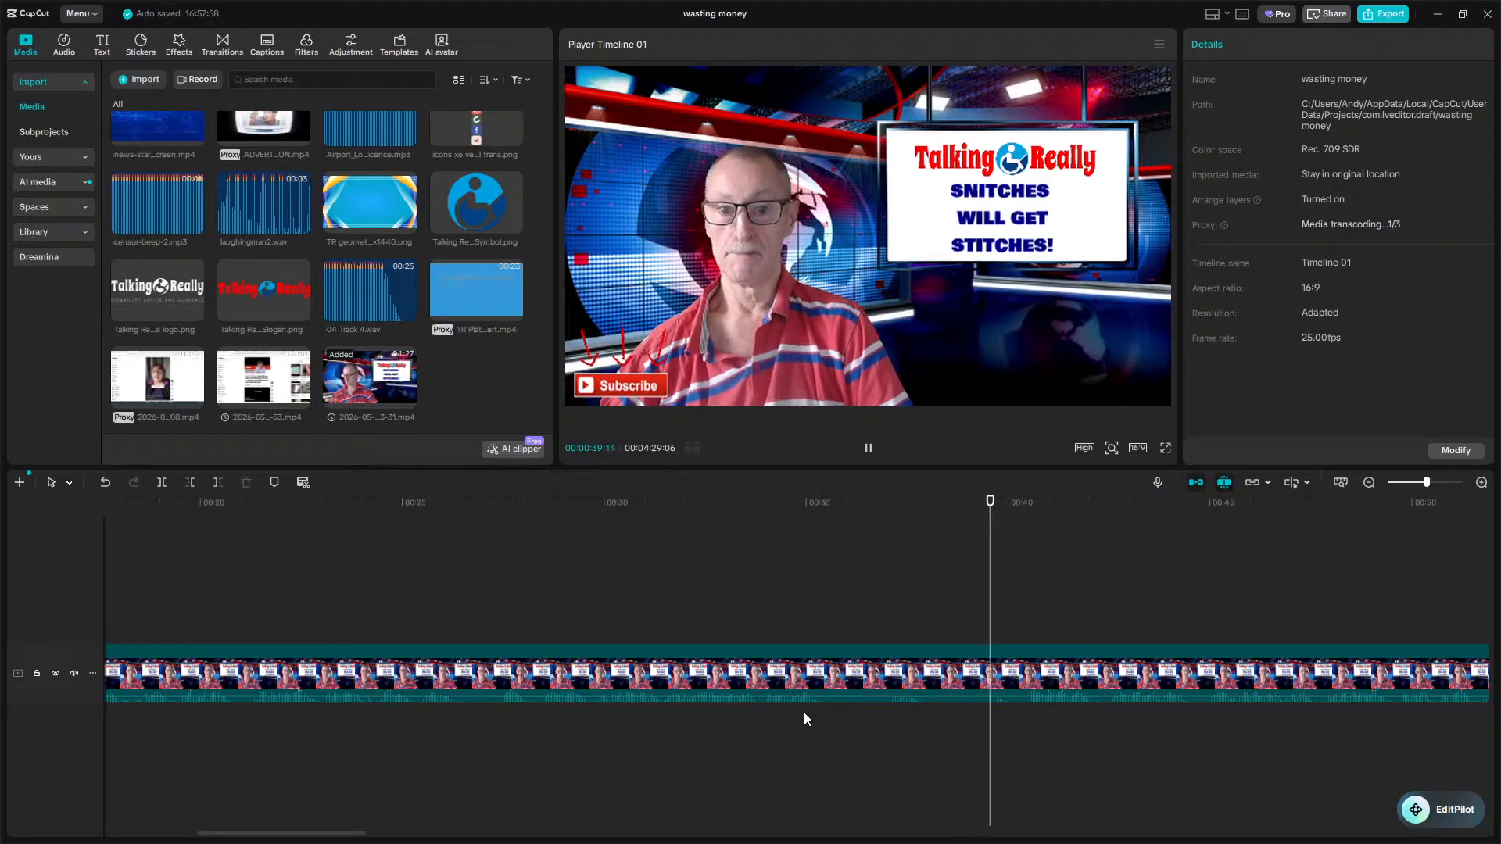
key(space)
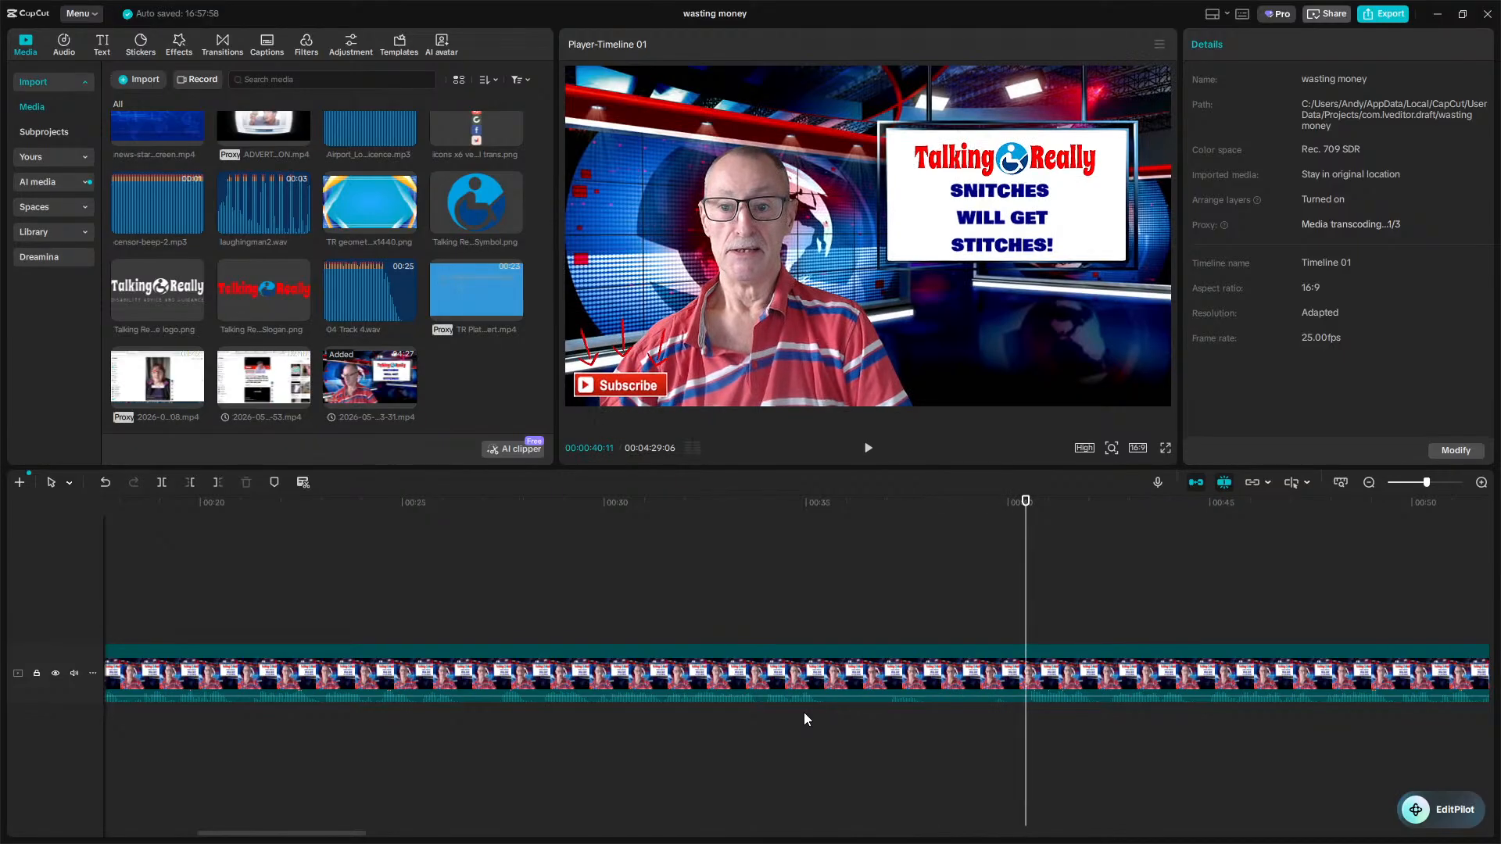
key(ctrl+b)
Play back the footage from the split point.
key(space)
key(space)
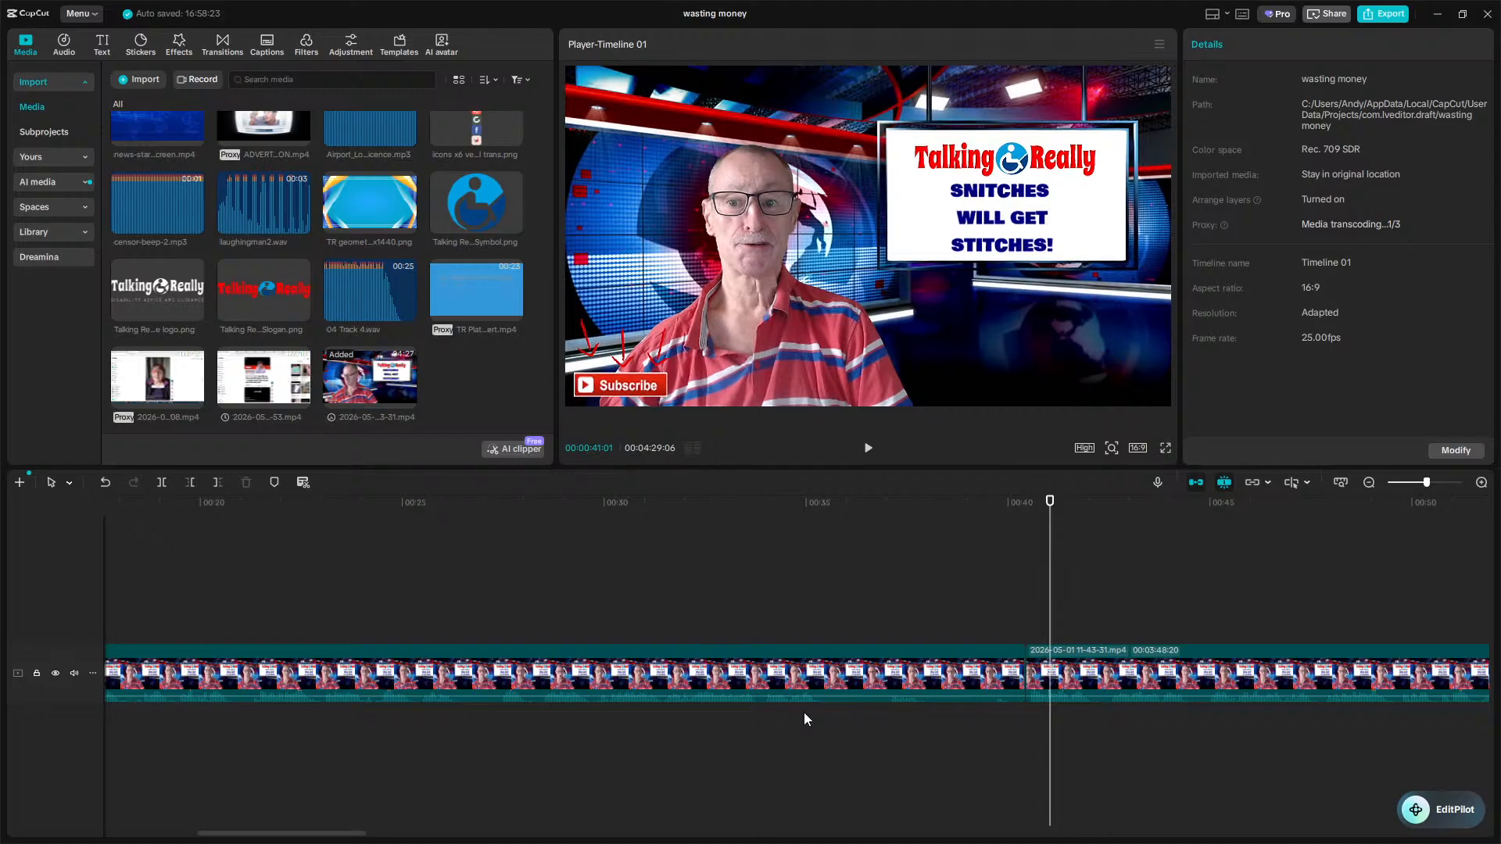
Review the 11-43-31 clip by playing it back from several points in its first 40 seconds.
key(space)
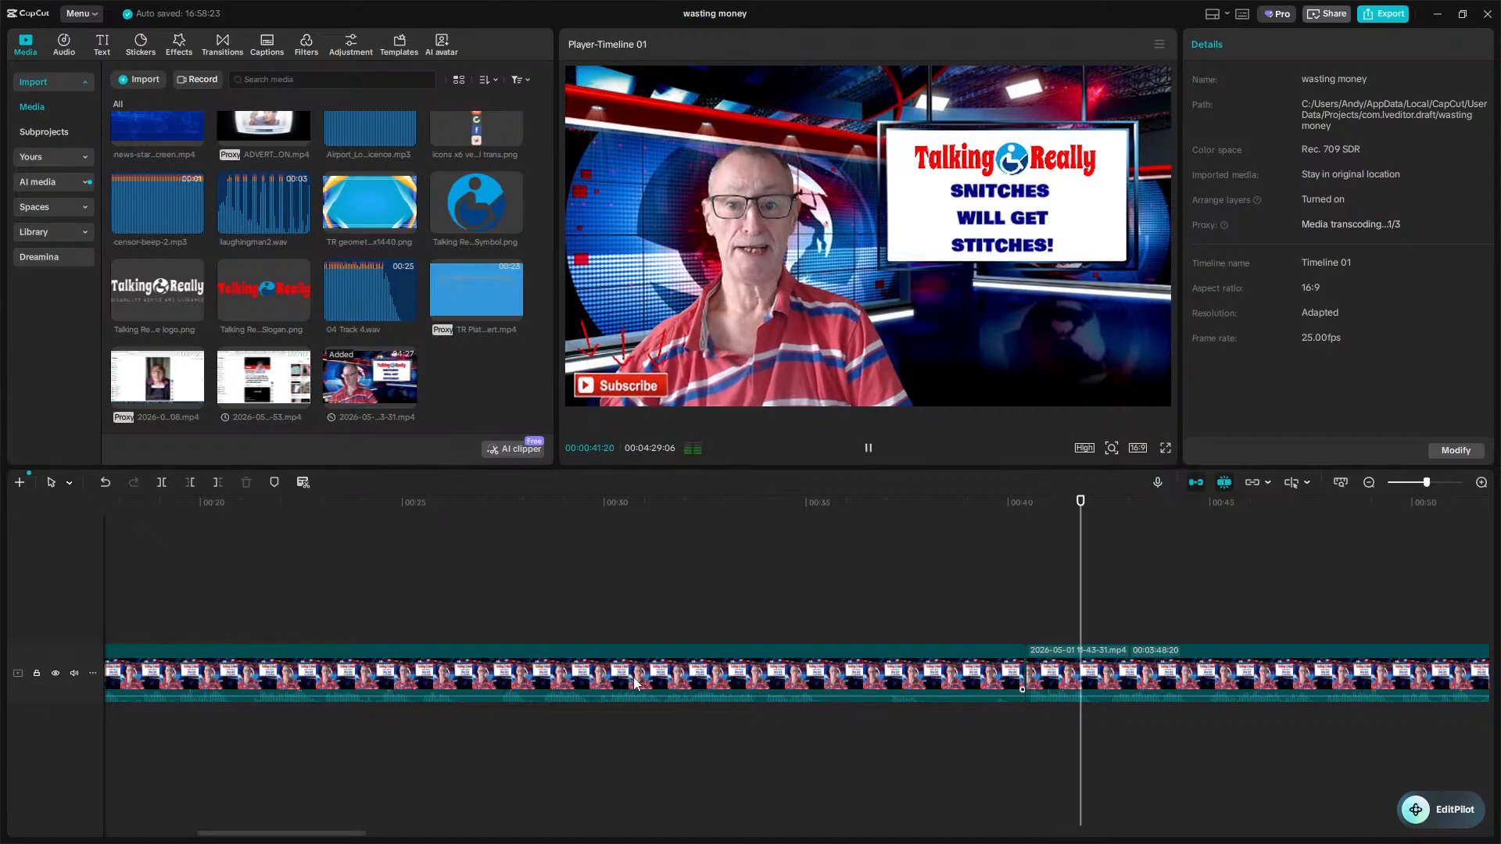
key(space)
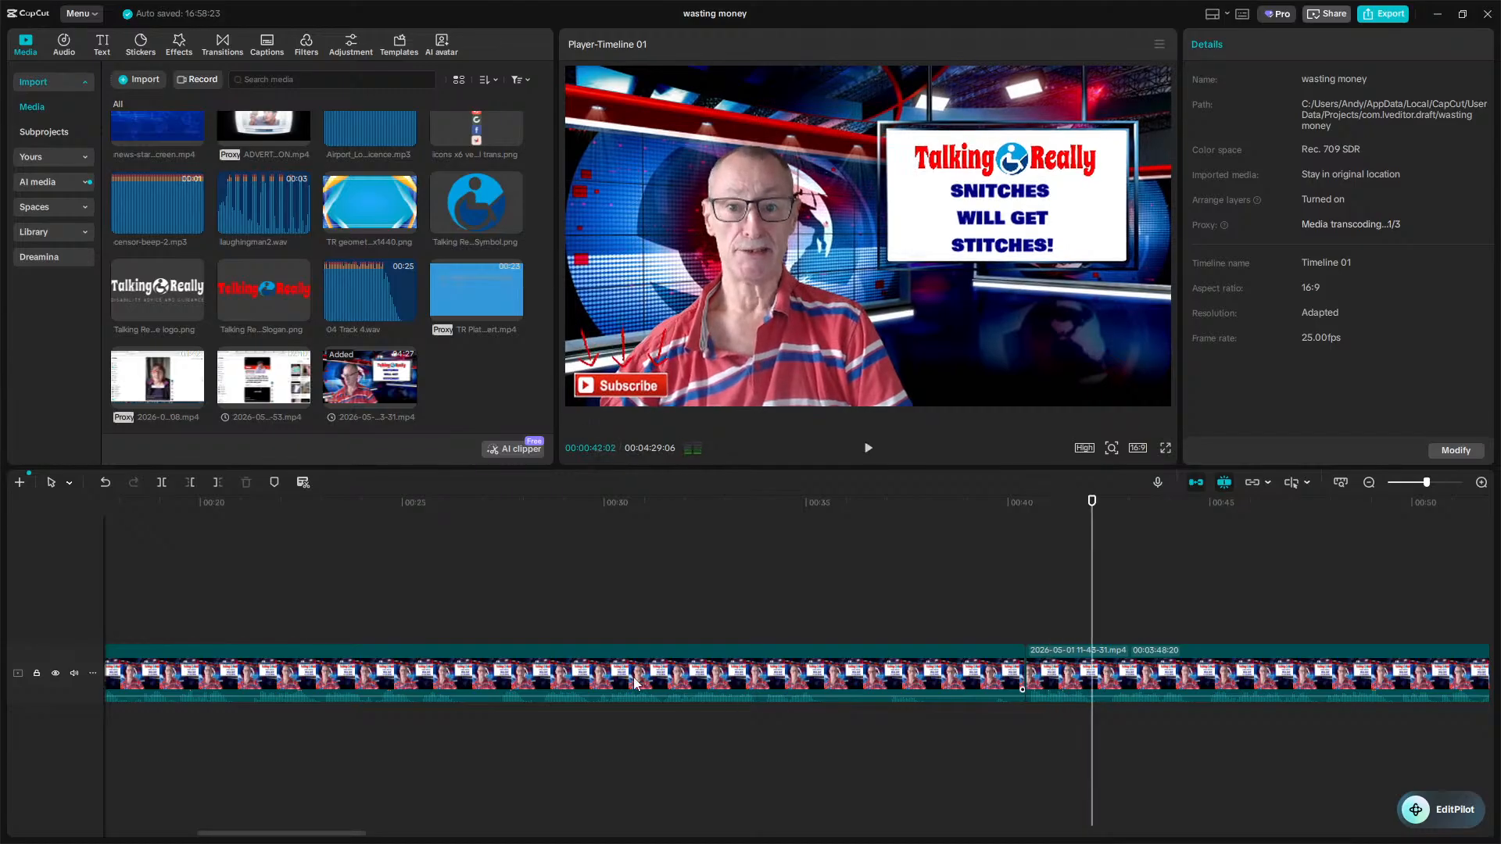
click(258, 759)
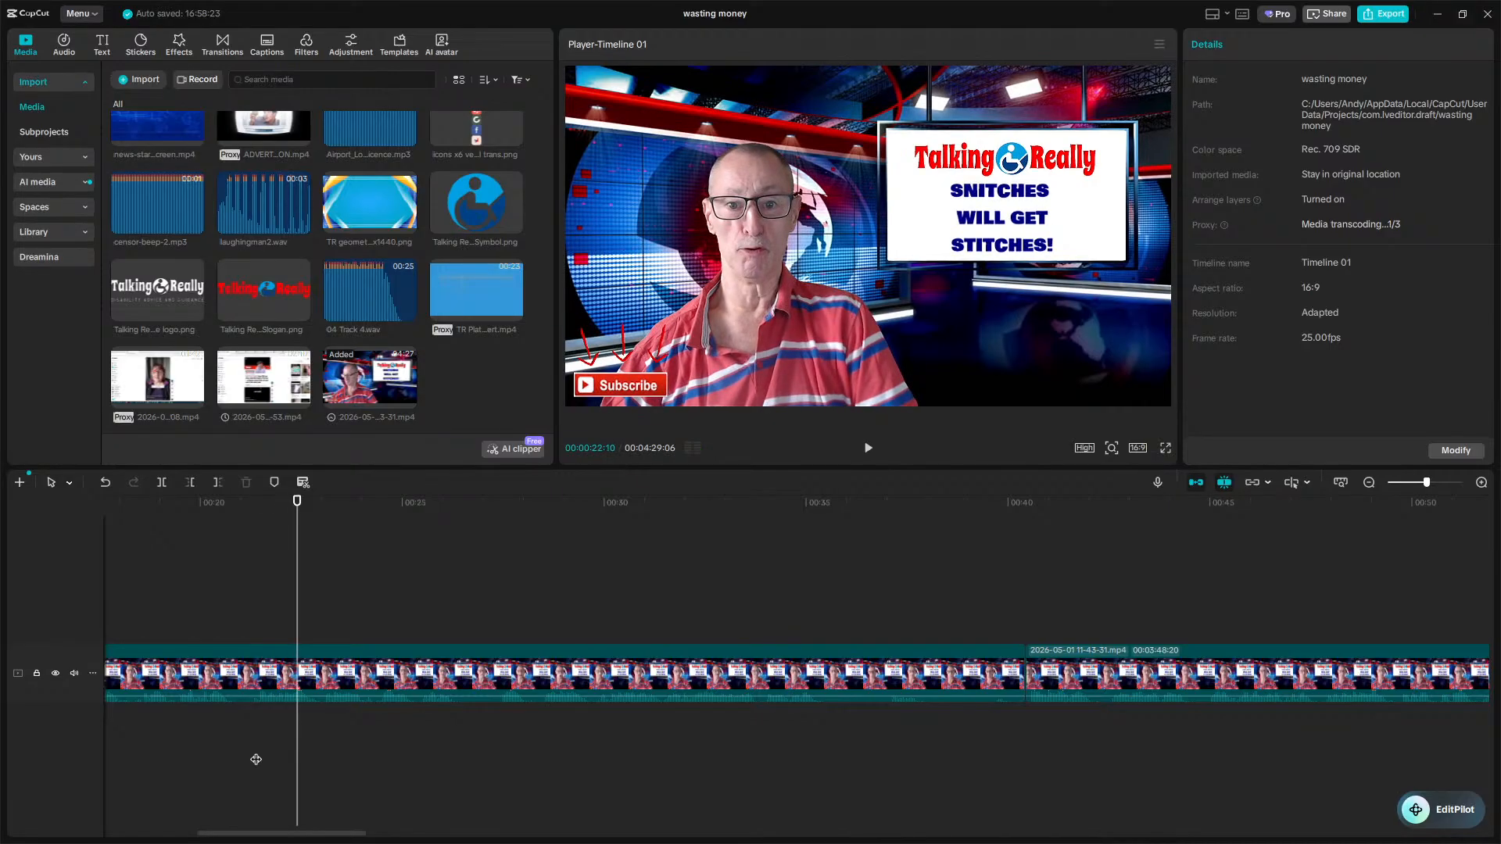
key(space)
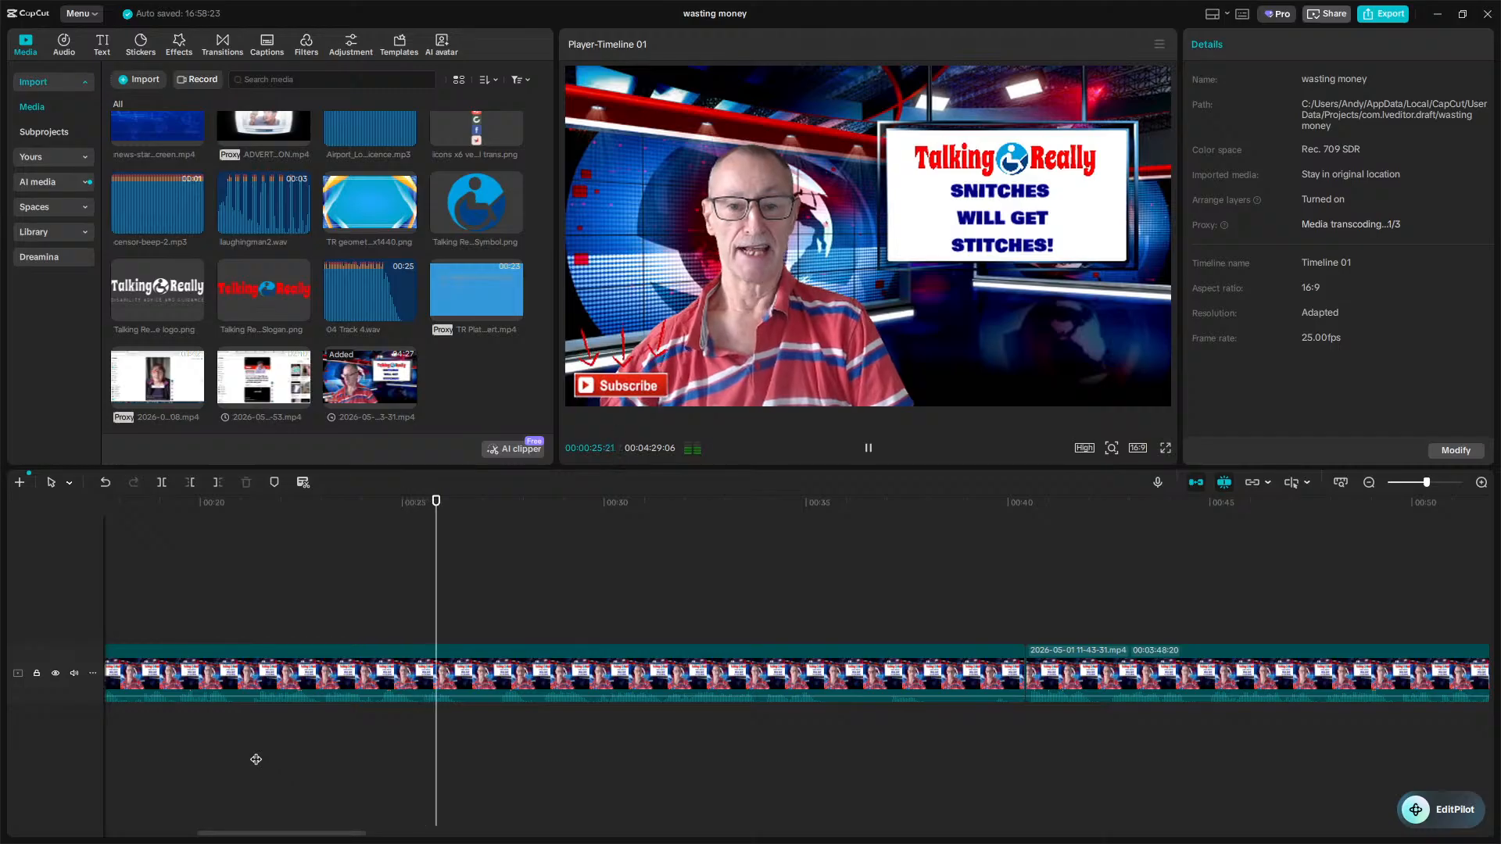
key(space)
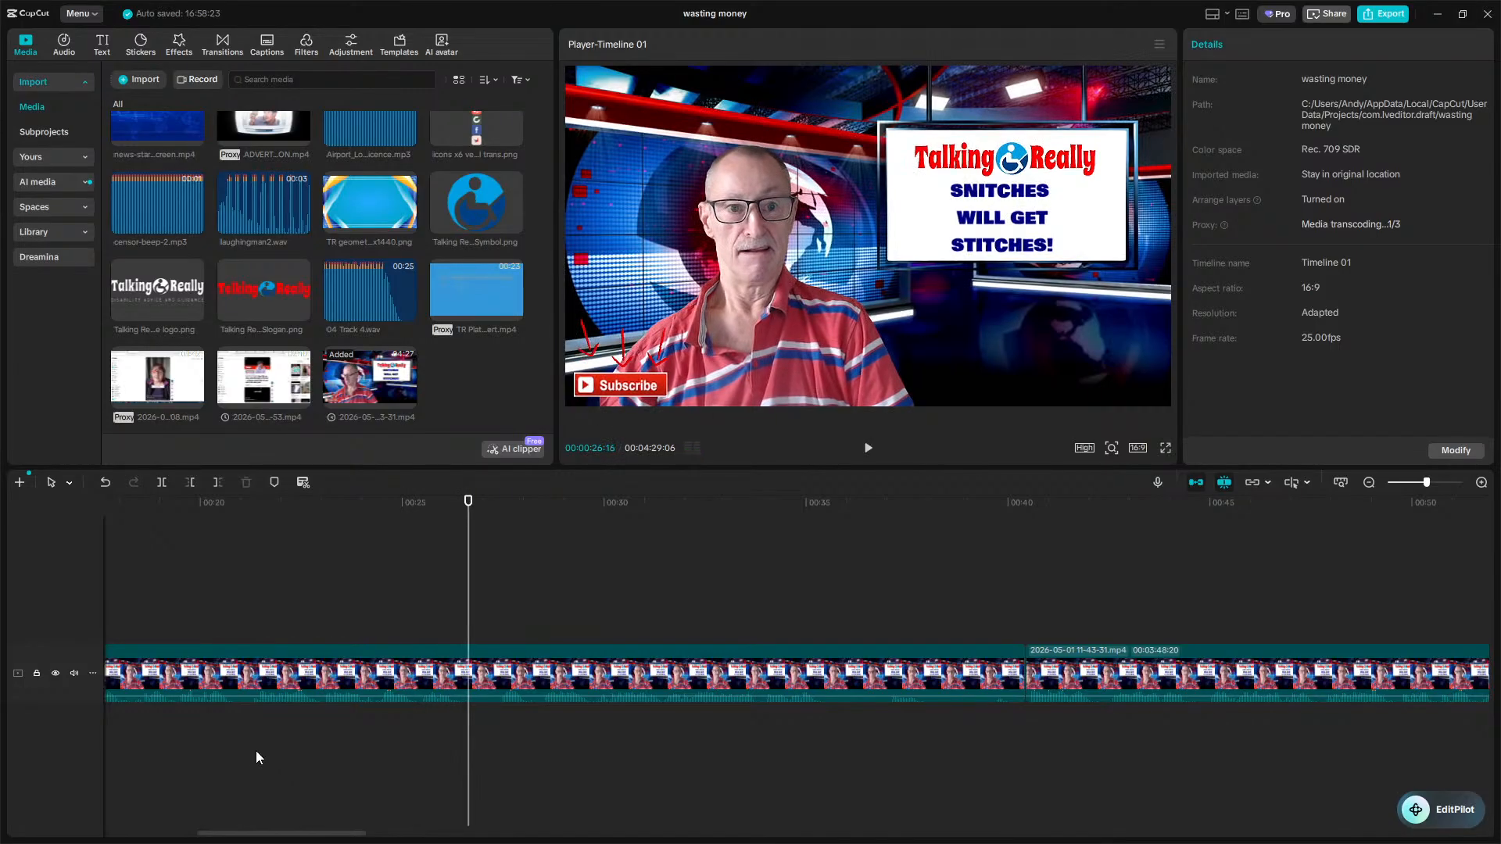
scroll(259, 740, up, 1)
scroll(259, 734, left, 10)
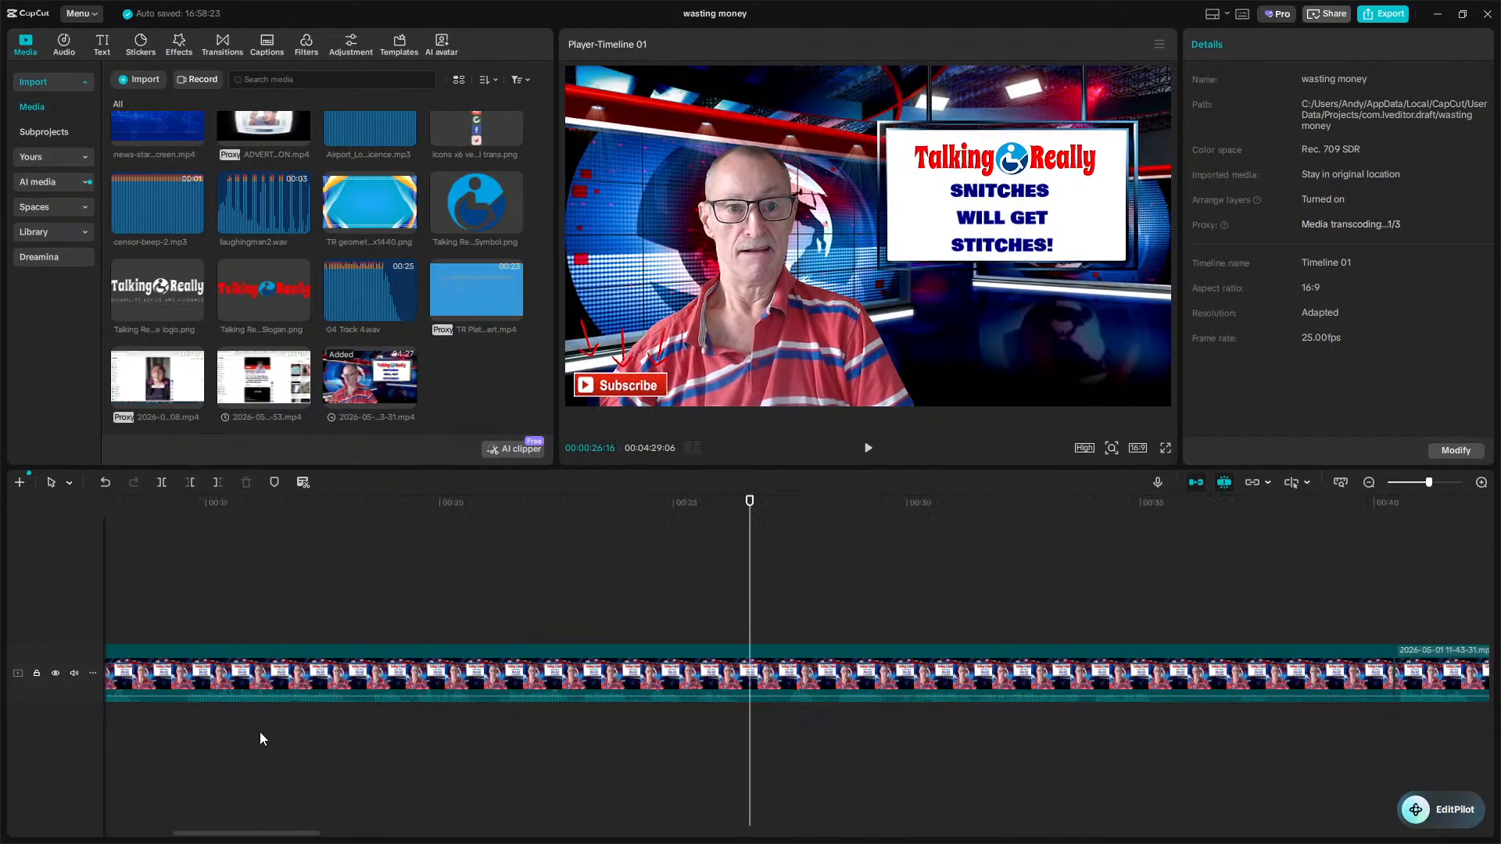
scroll(260, 740, right, 2)
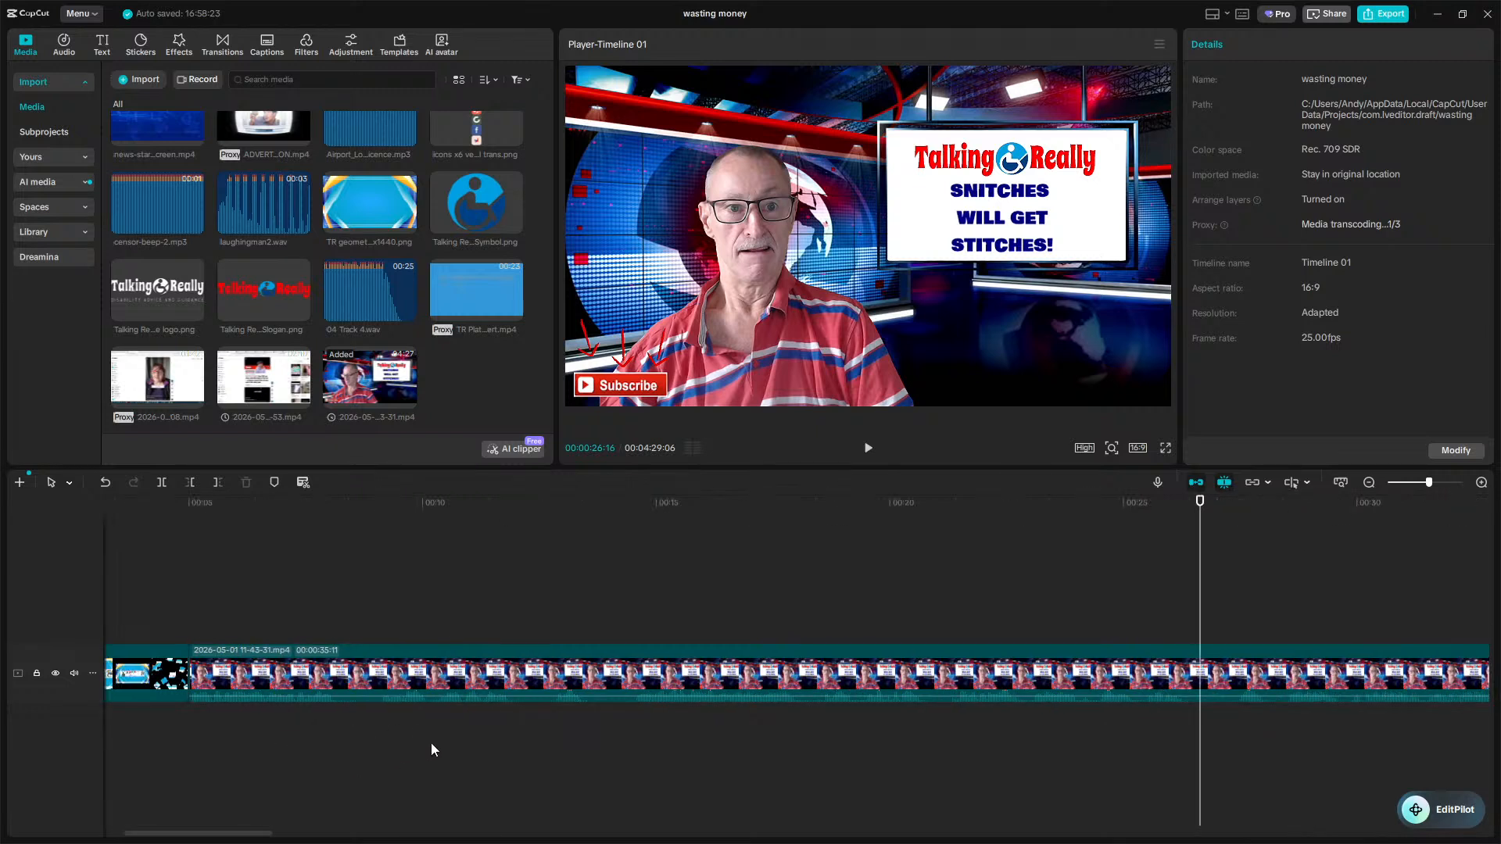
key(space)
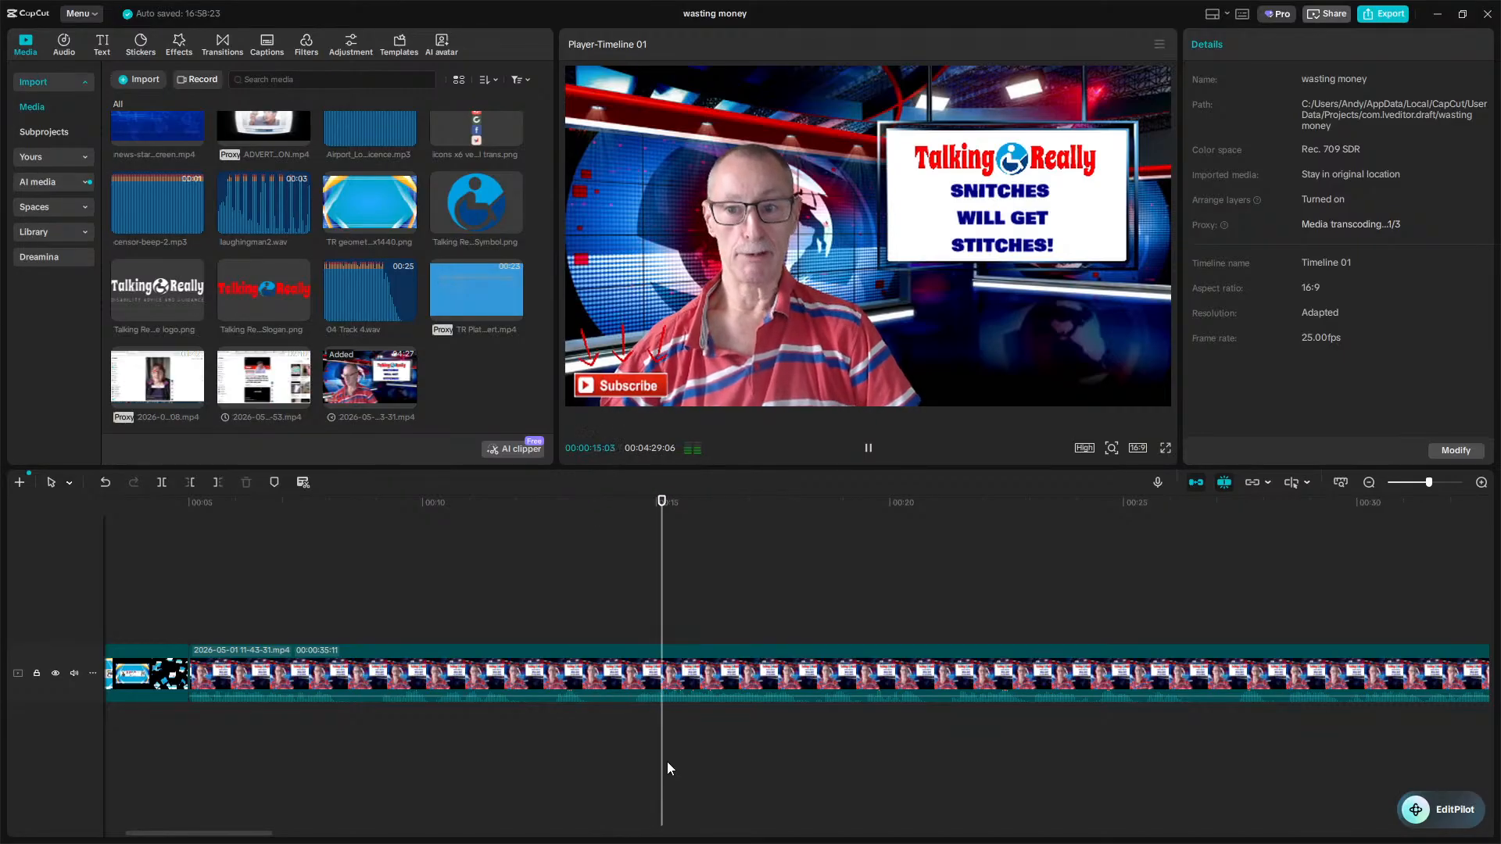
key(space)
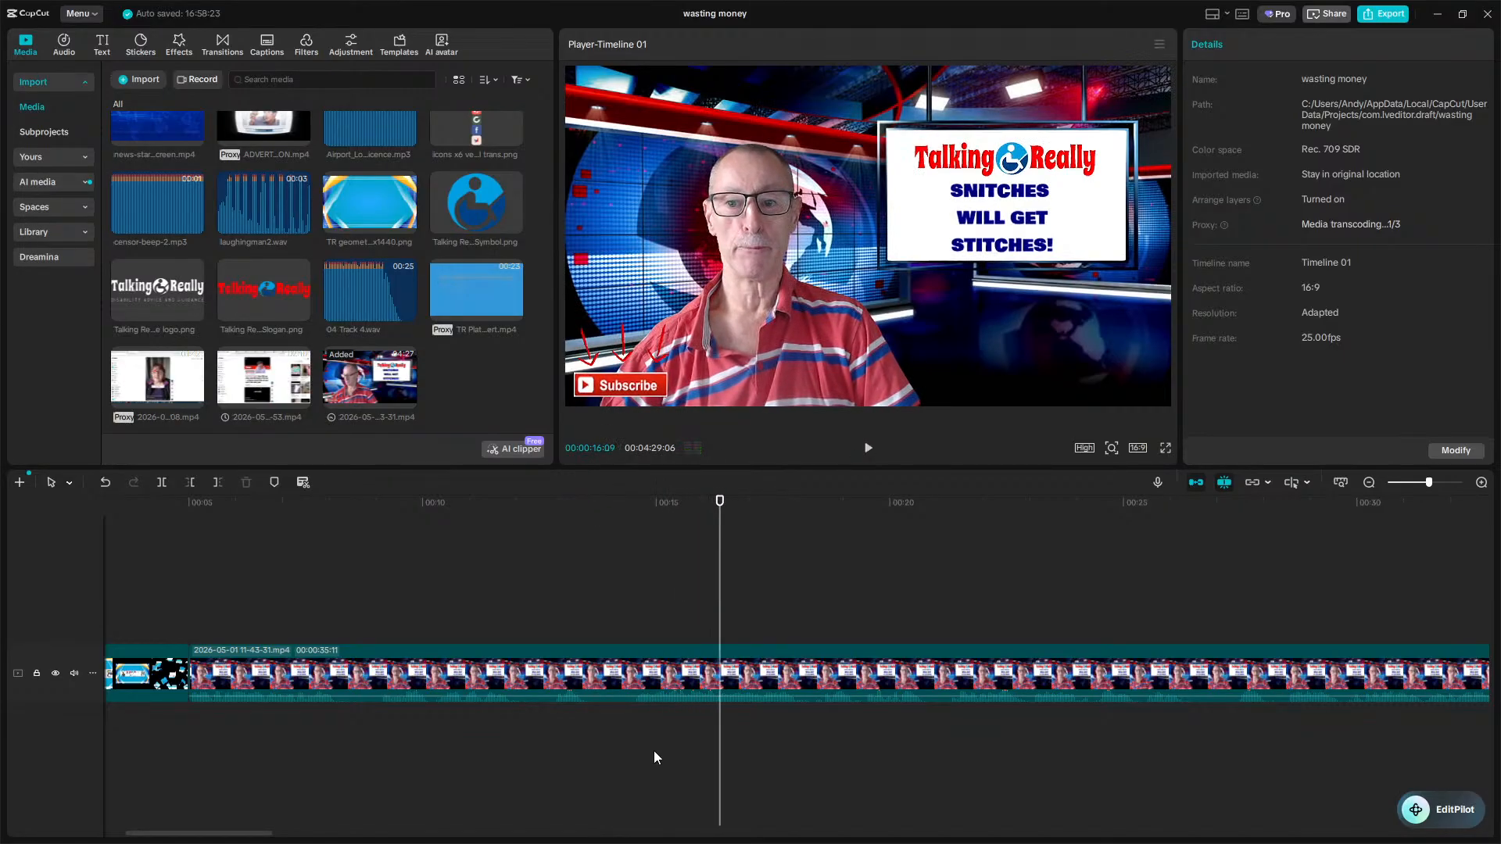
Split the 11-43-31 clip at about 14 seconds into the timeline.
click(612, 762)
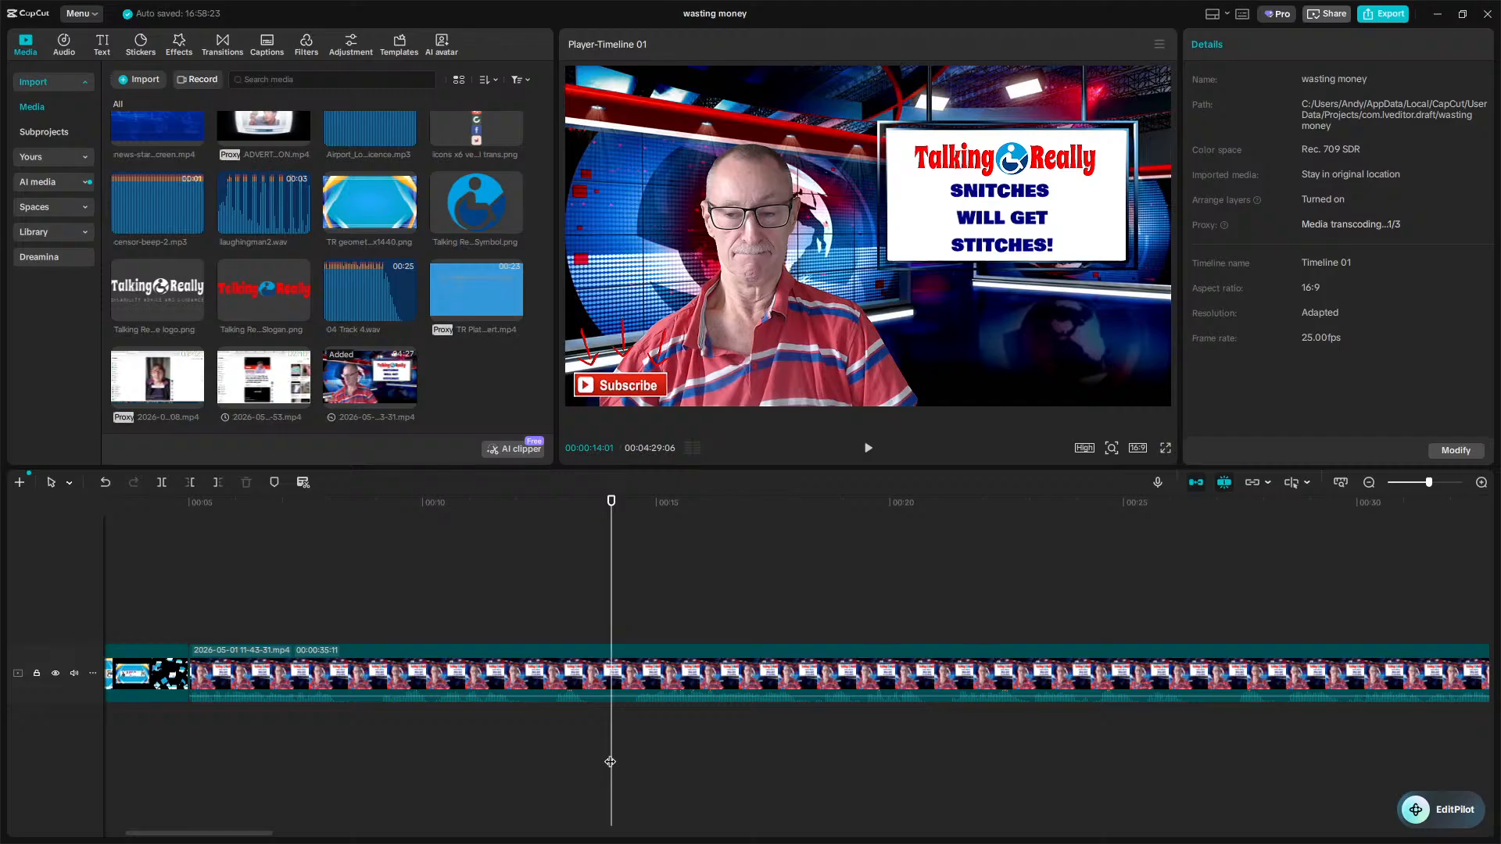
click(660, 693)
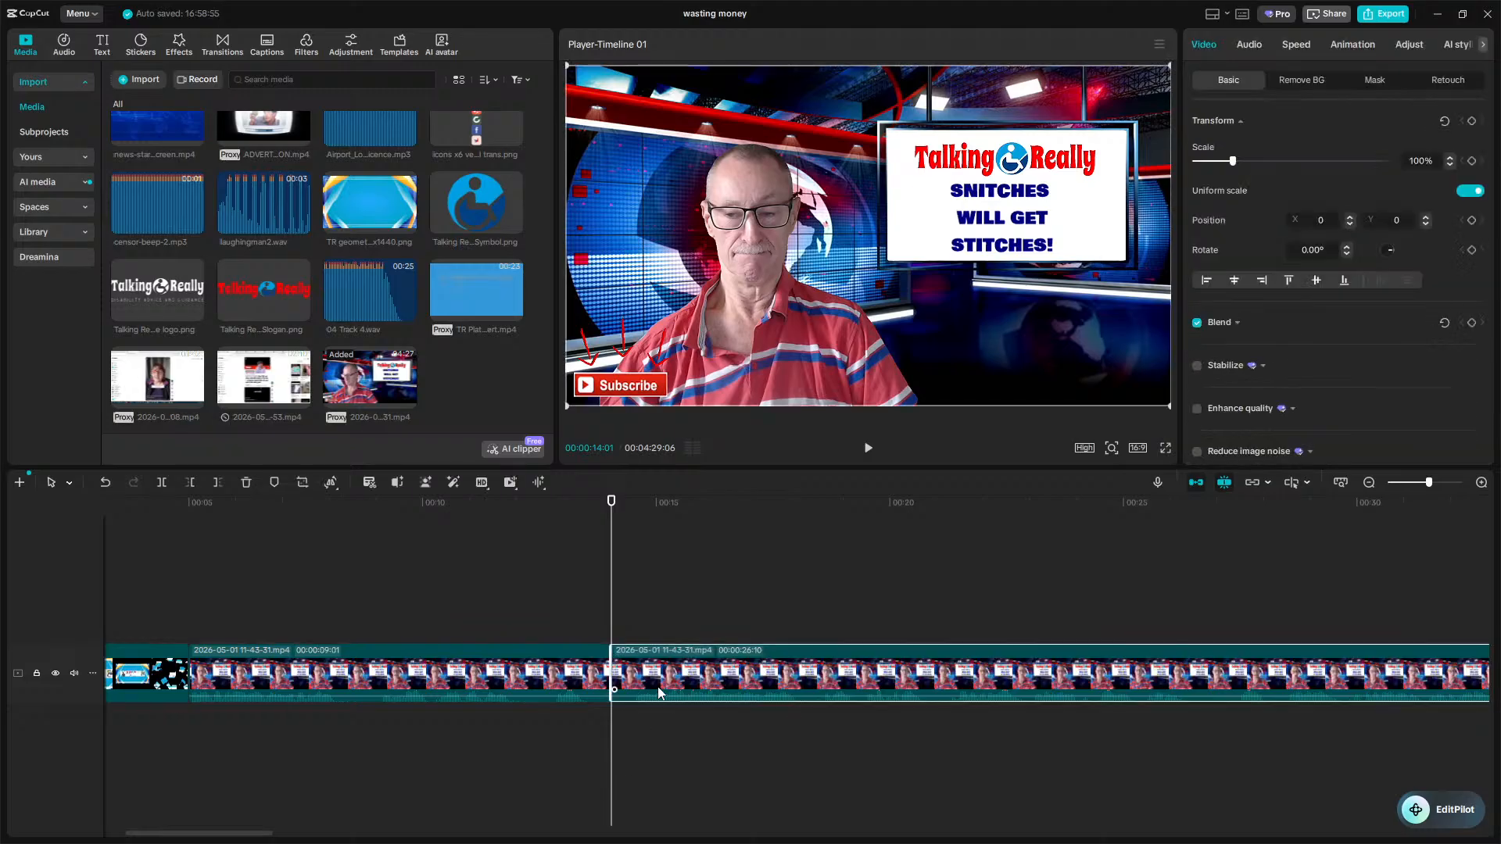
key(w)
Split the clip again at about 35 seconds into the timeline.
key(space)
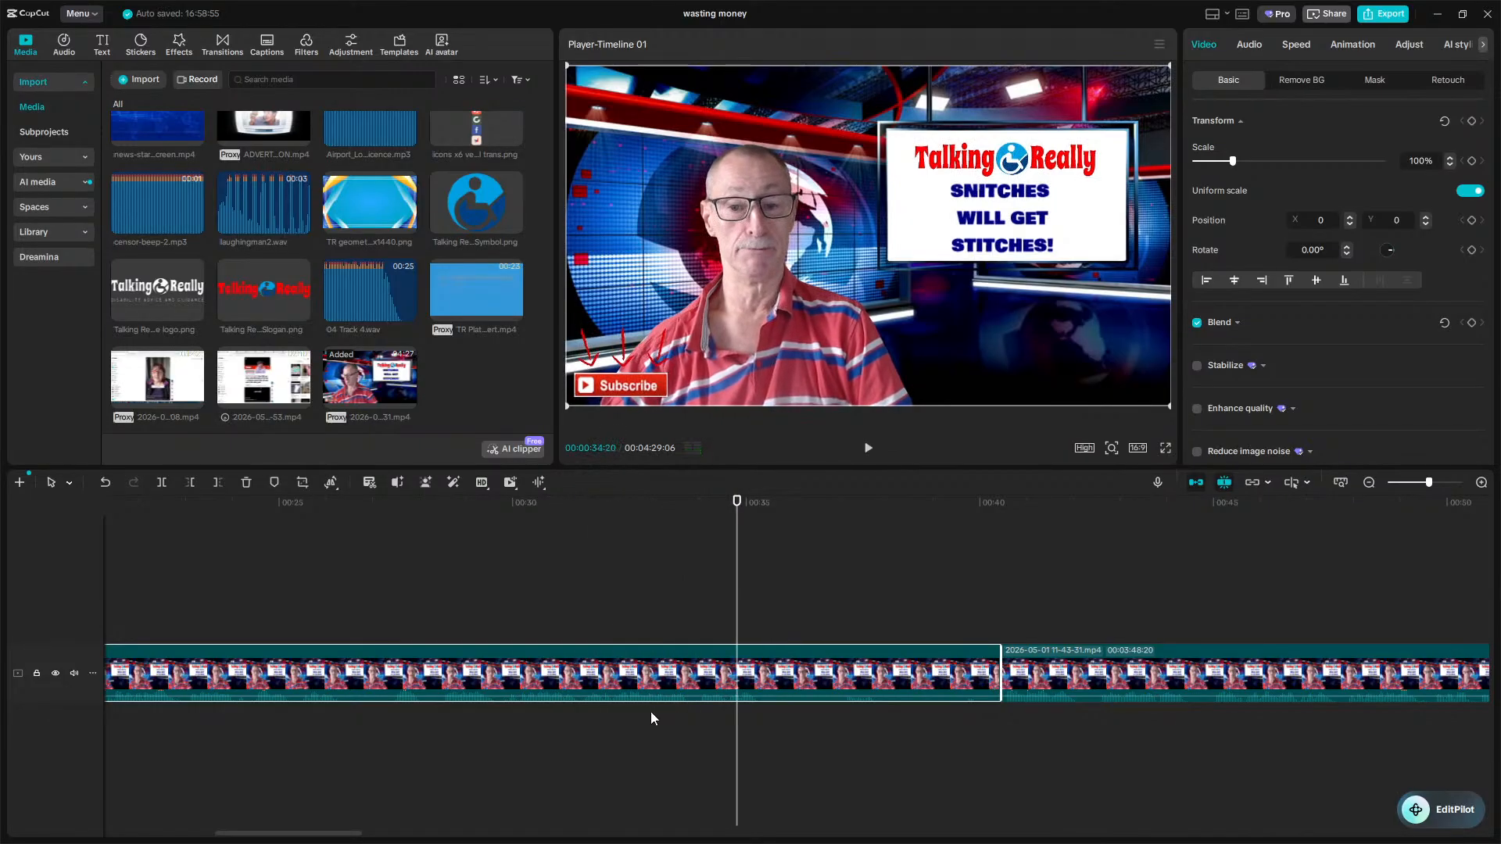
key(space)
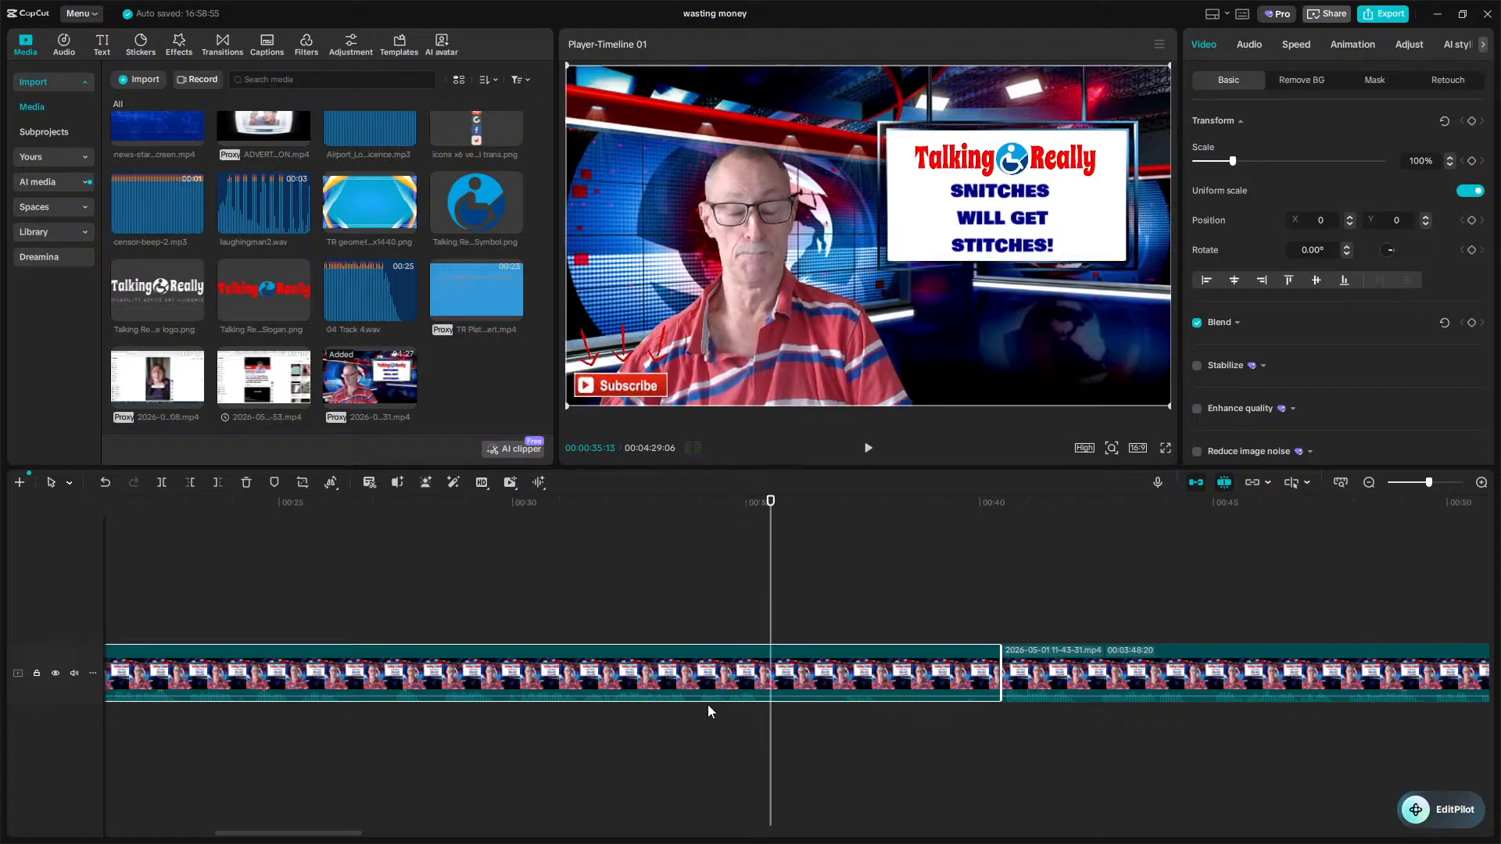
drag(768, 732, 764, 732)
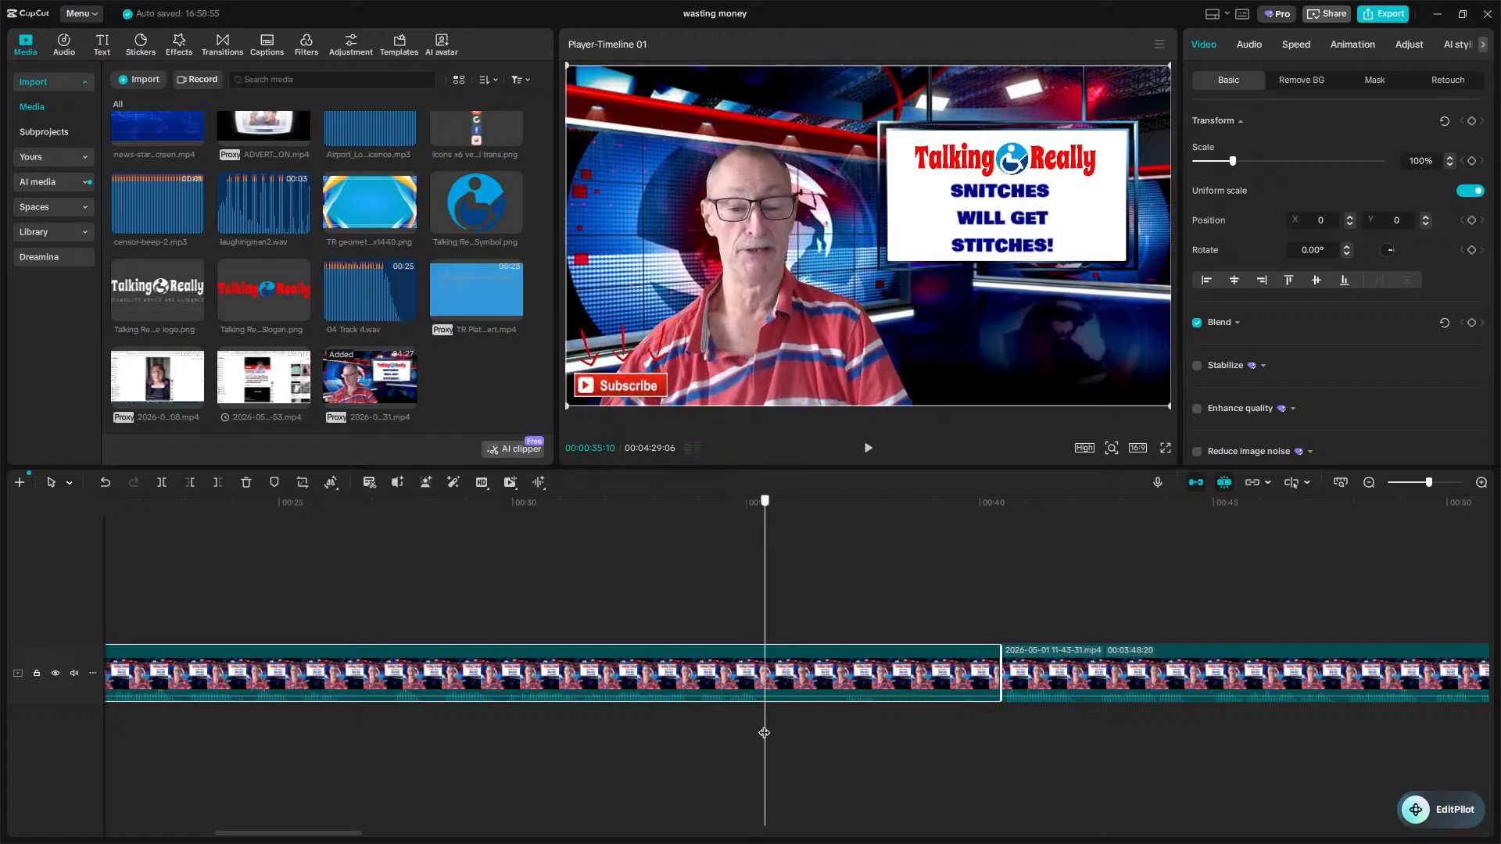
key(ctrl+b)
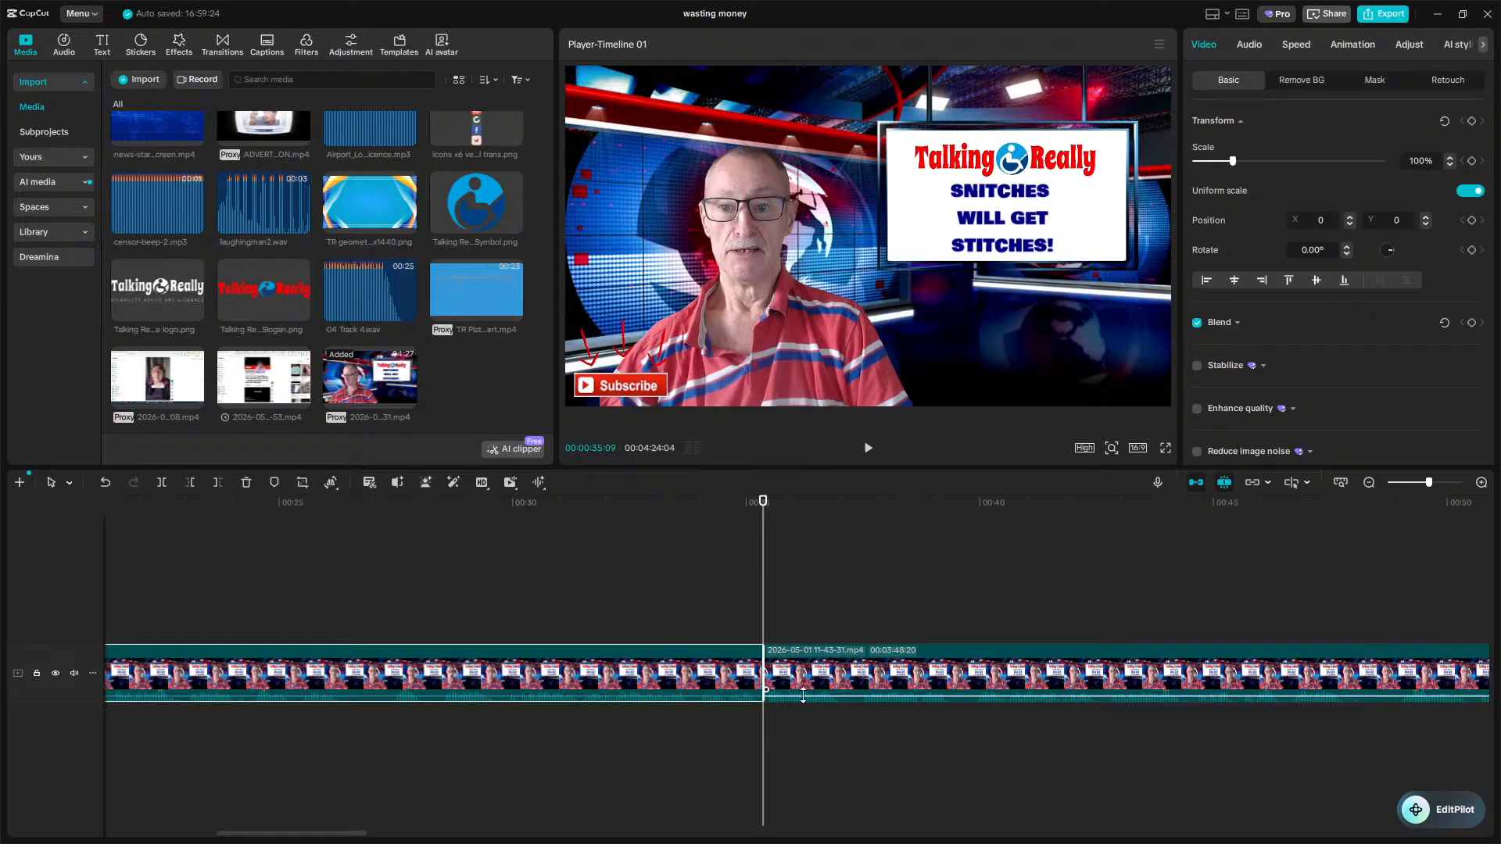
Play back the footage just after the 35-second split point.
key(space)
key(space)
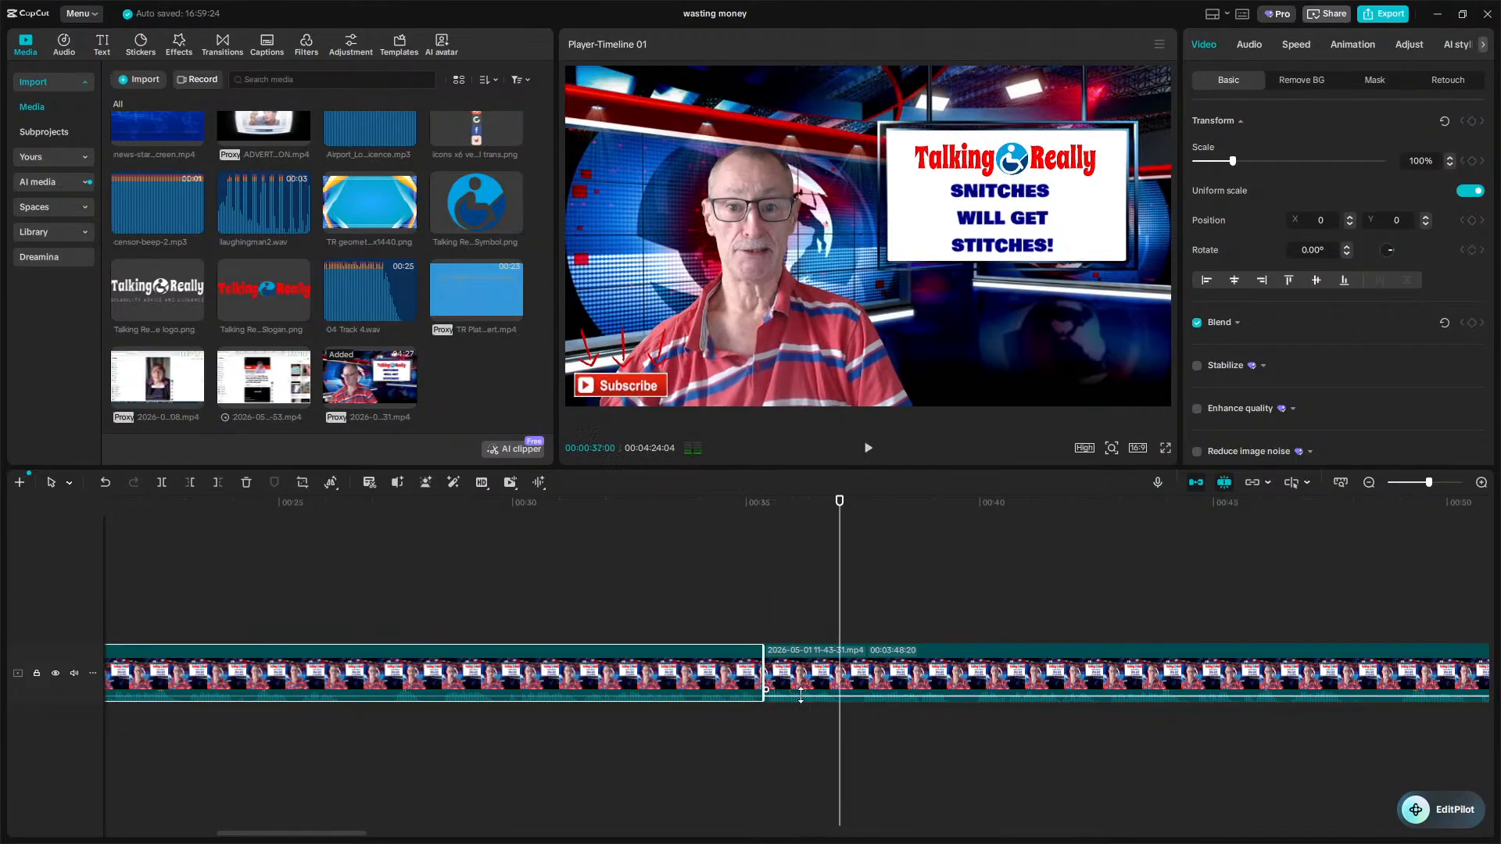
key(space)
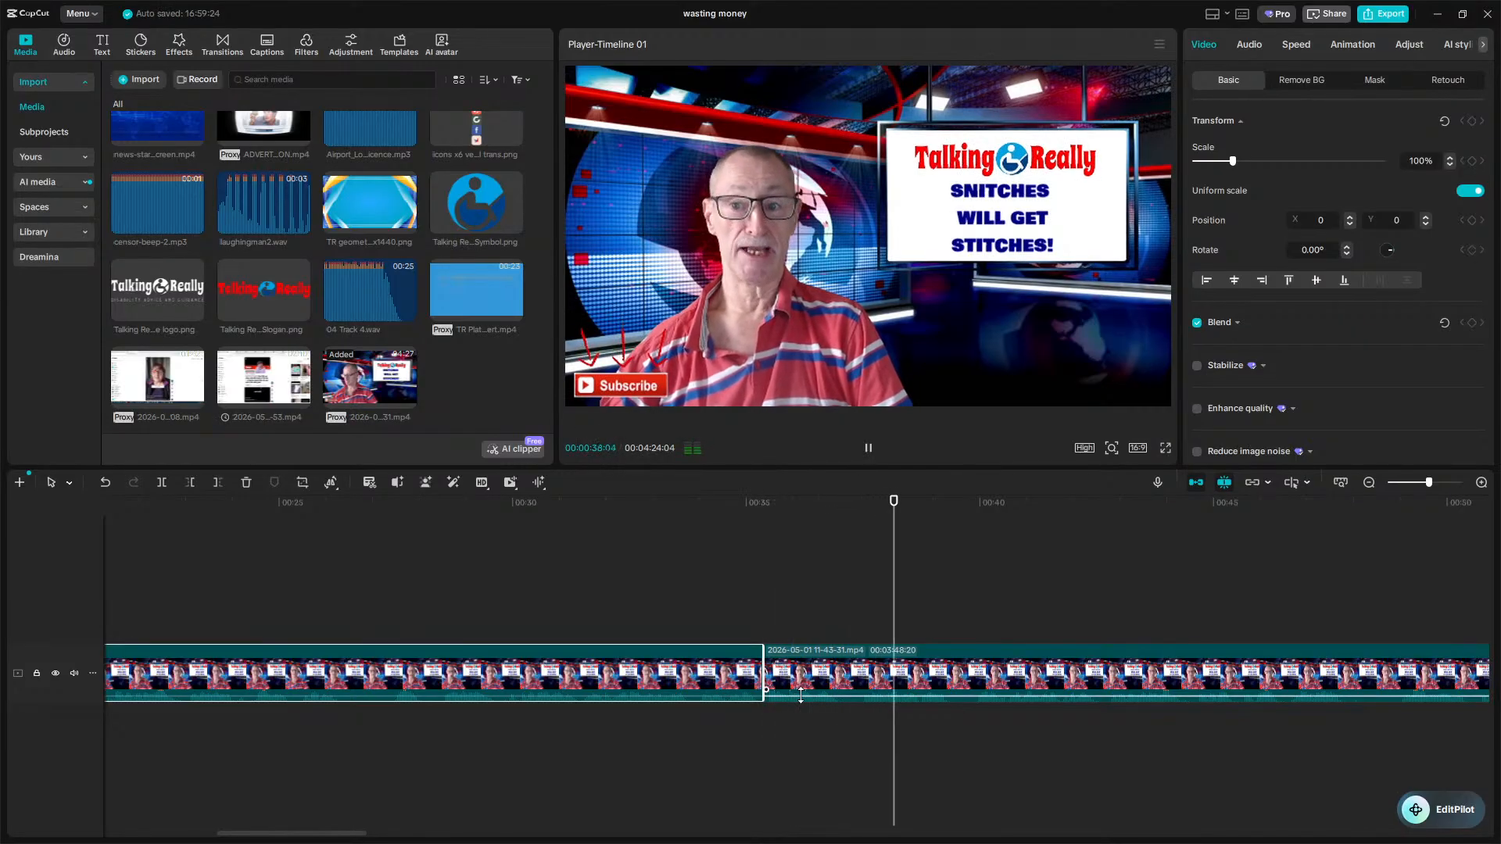
key(space)
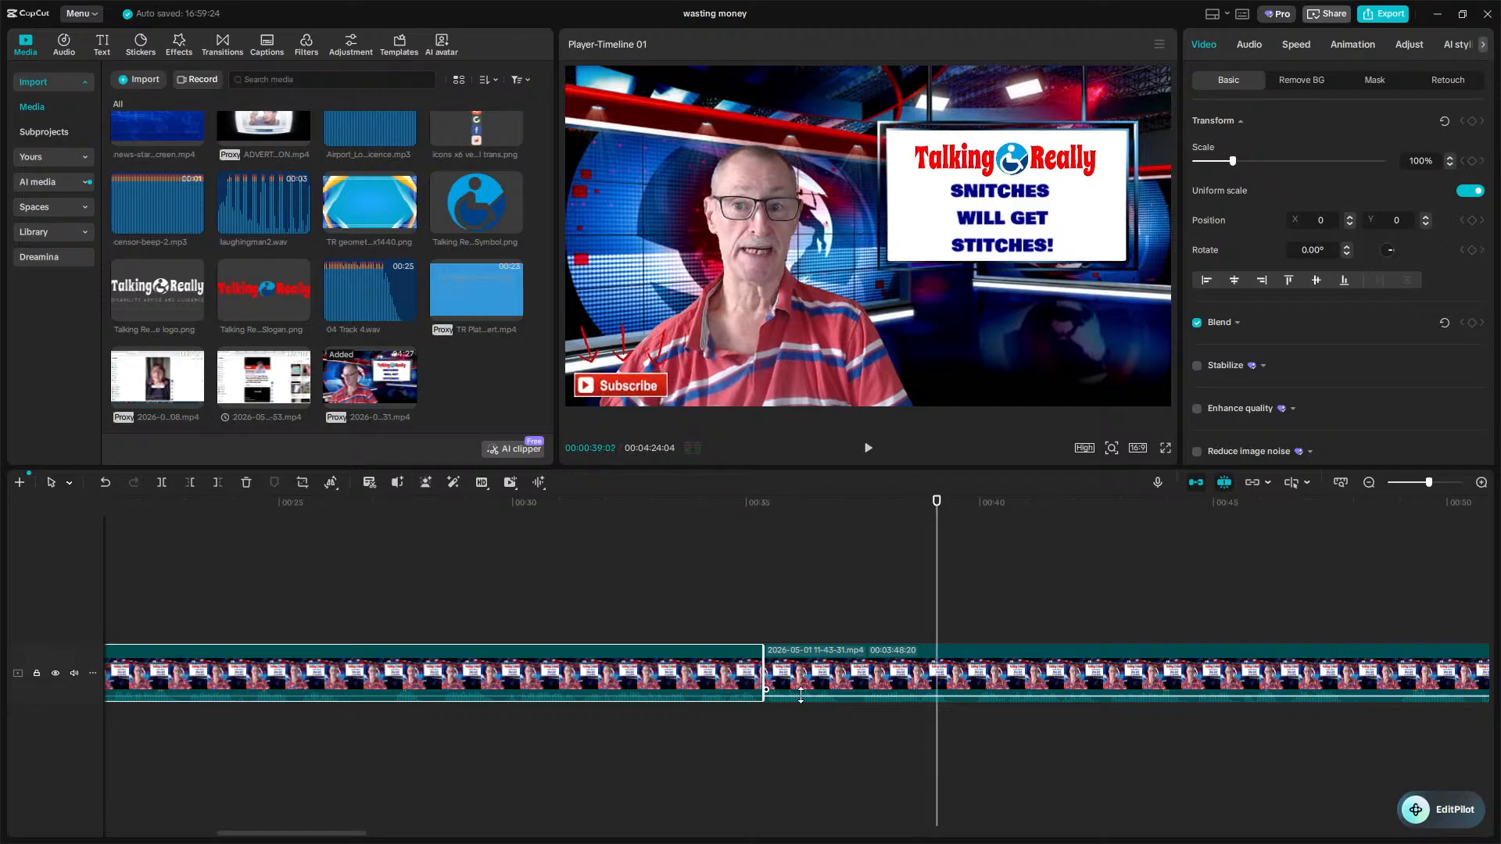
key(space)
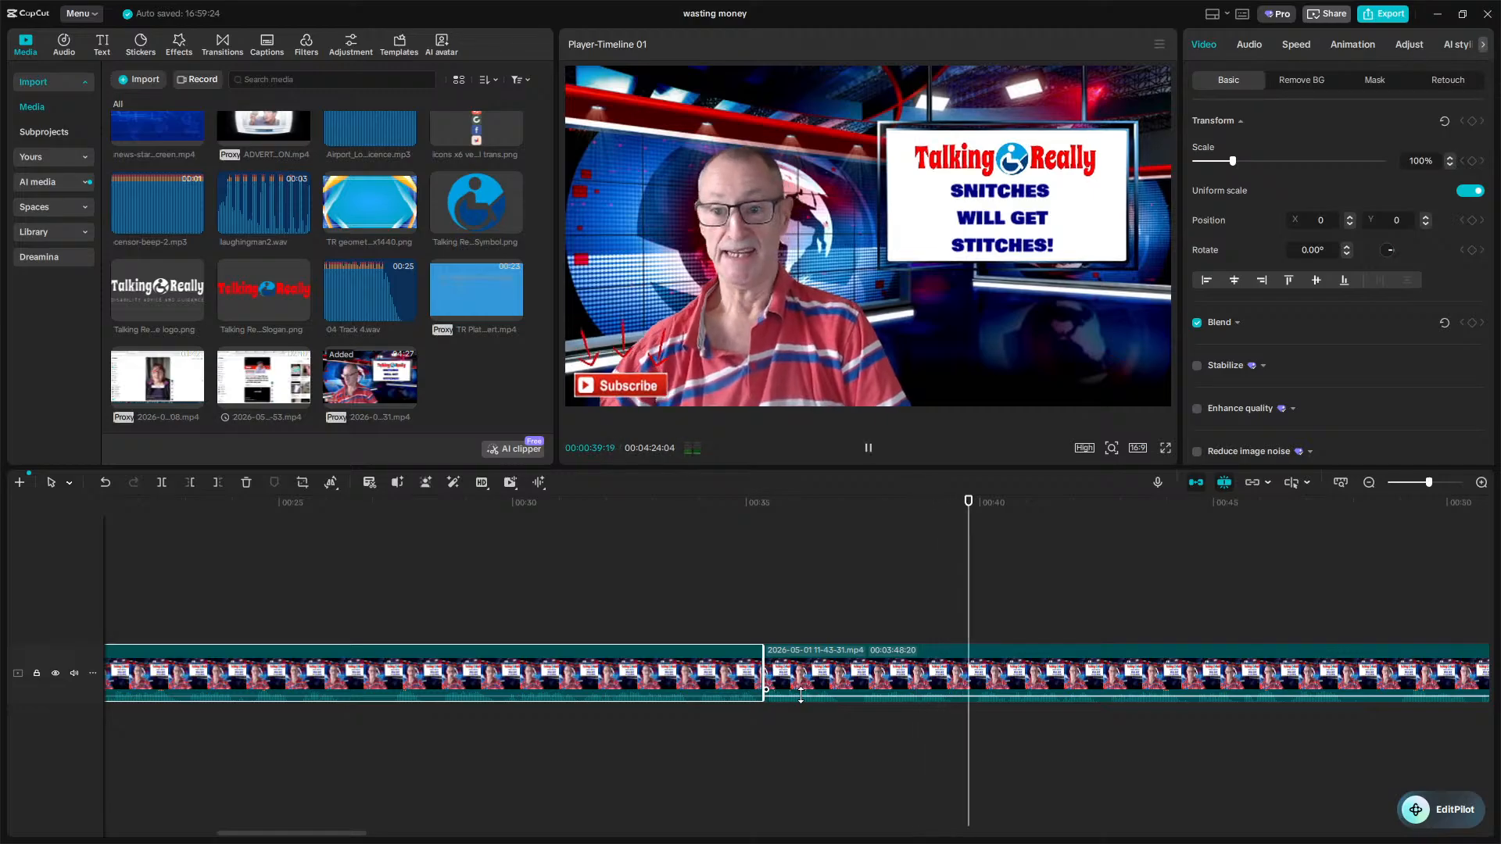
key(space)
Delete the roughly 21-second segment between the 14- and 35-second splits.
scroll(800, 695, down, 5)
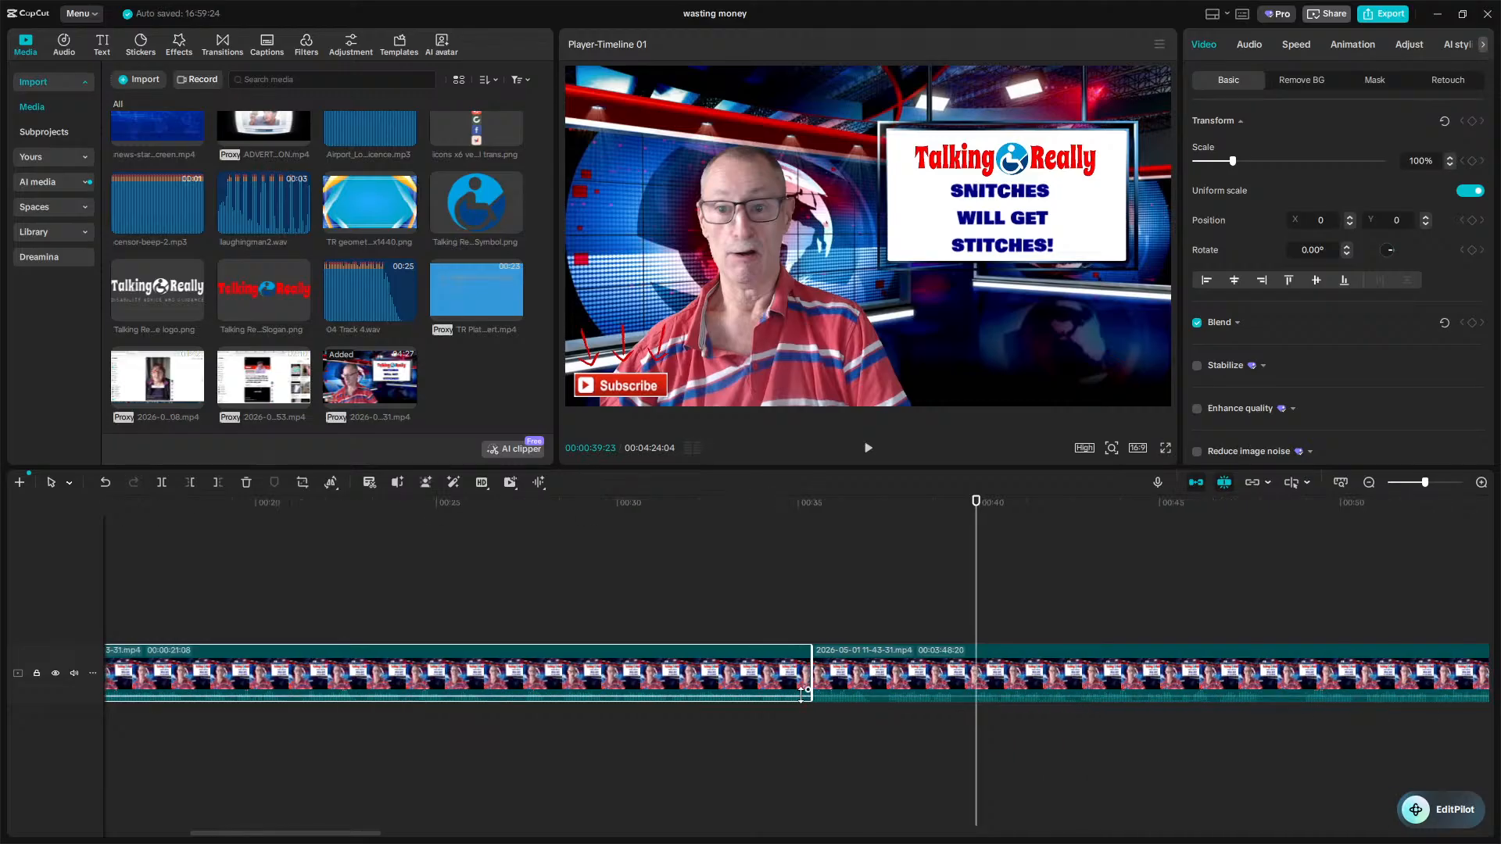
scroll(801, 694, down, 1)
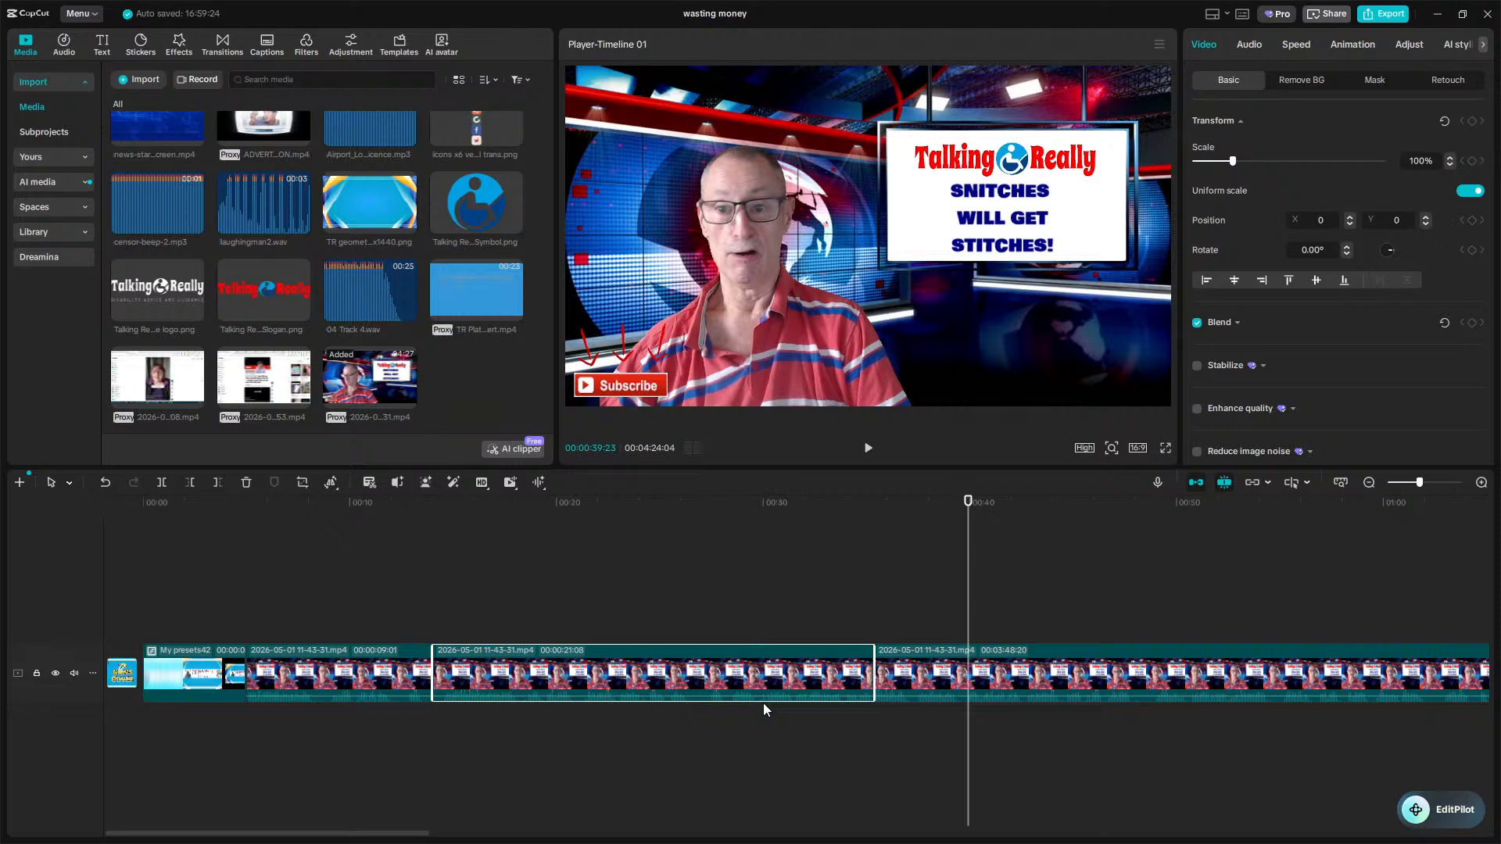
key(space)
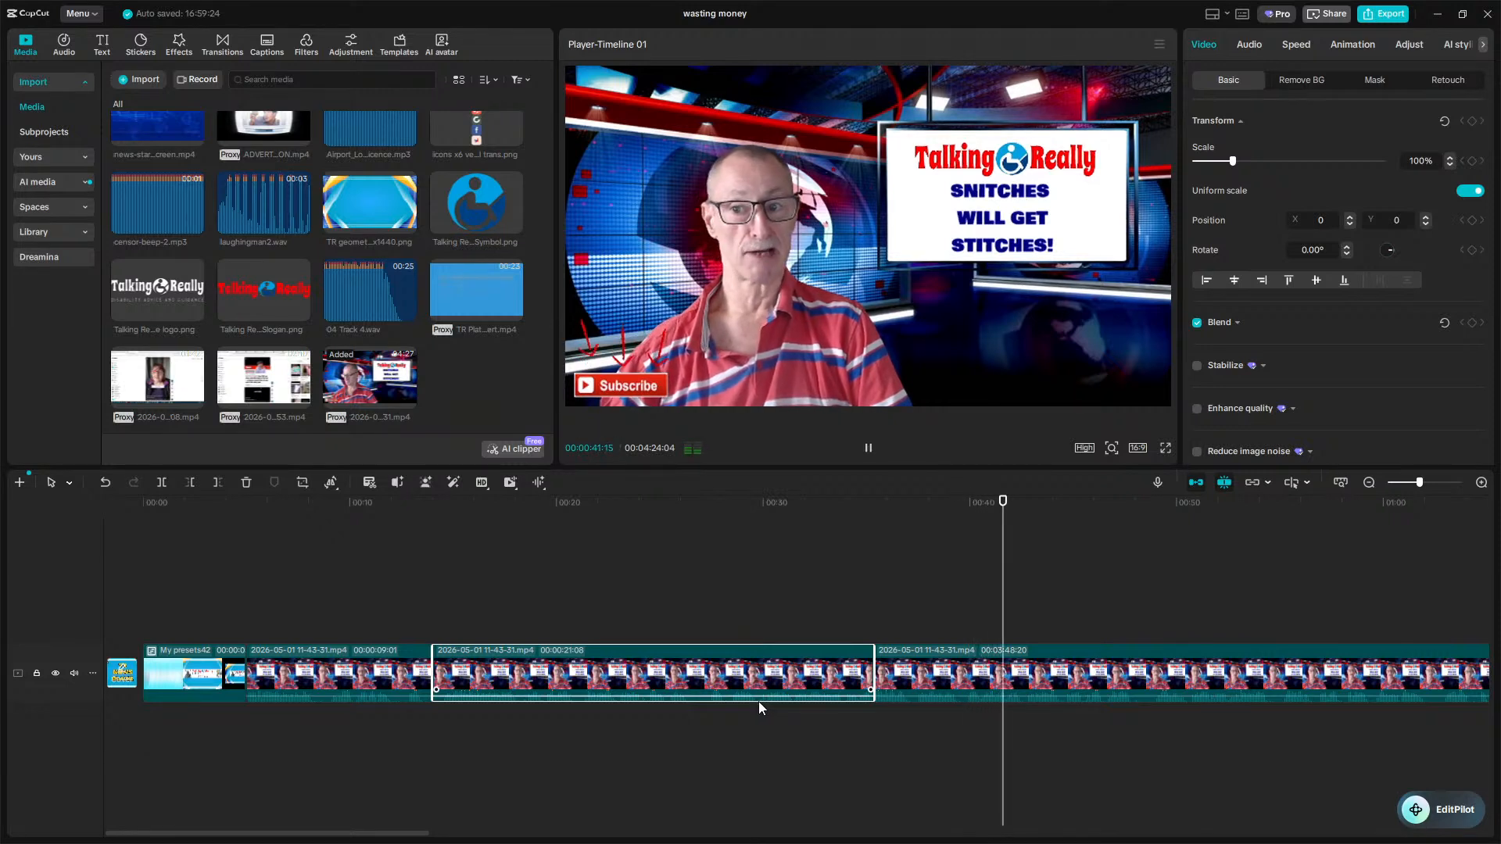
key(space)
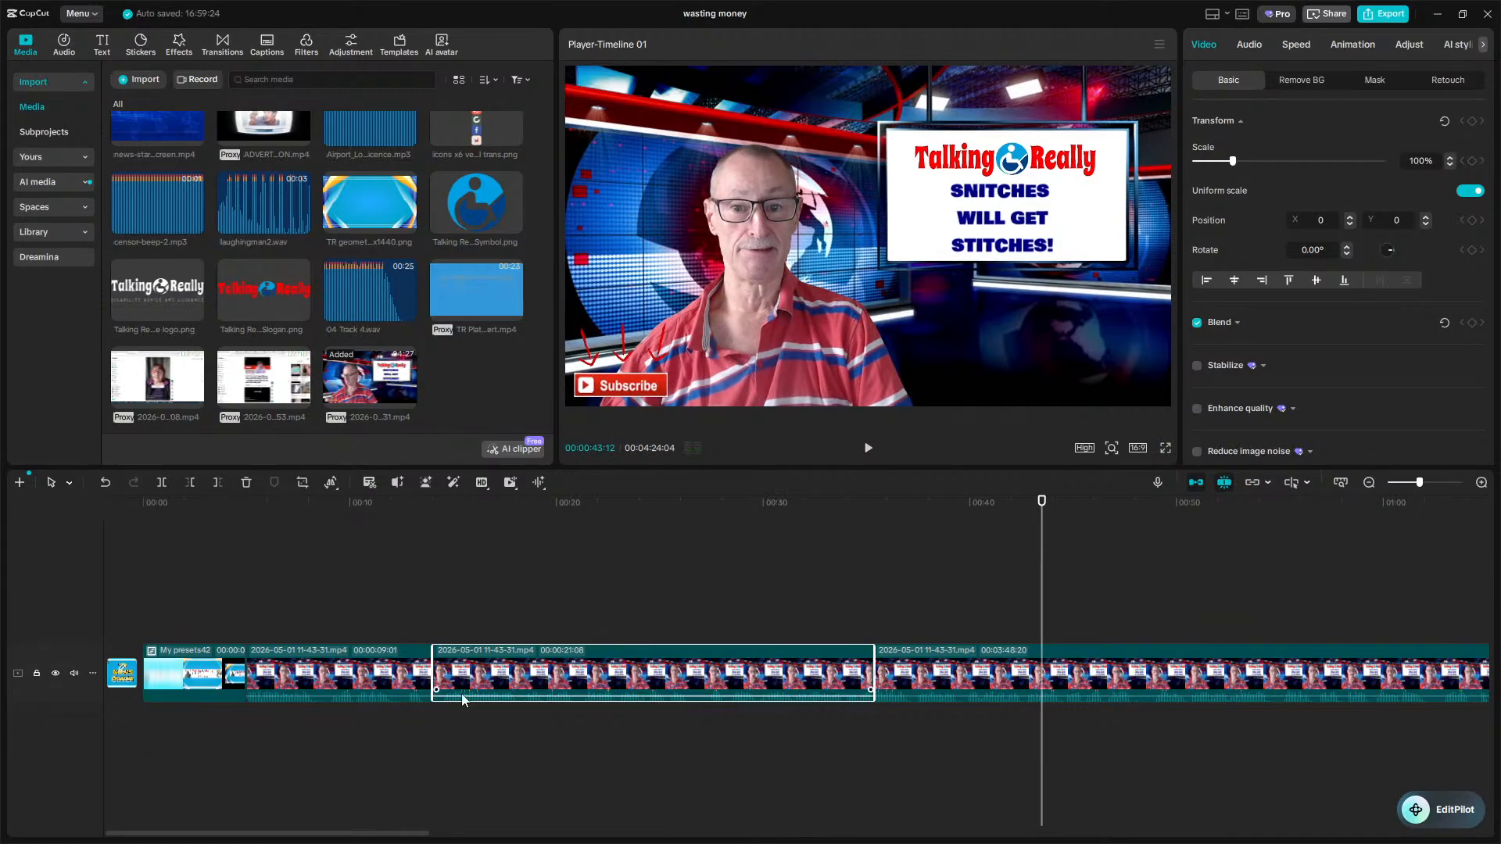
key(Delete)
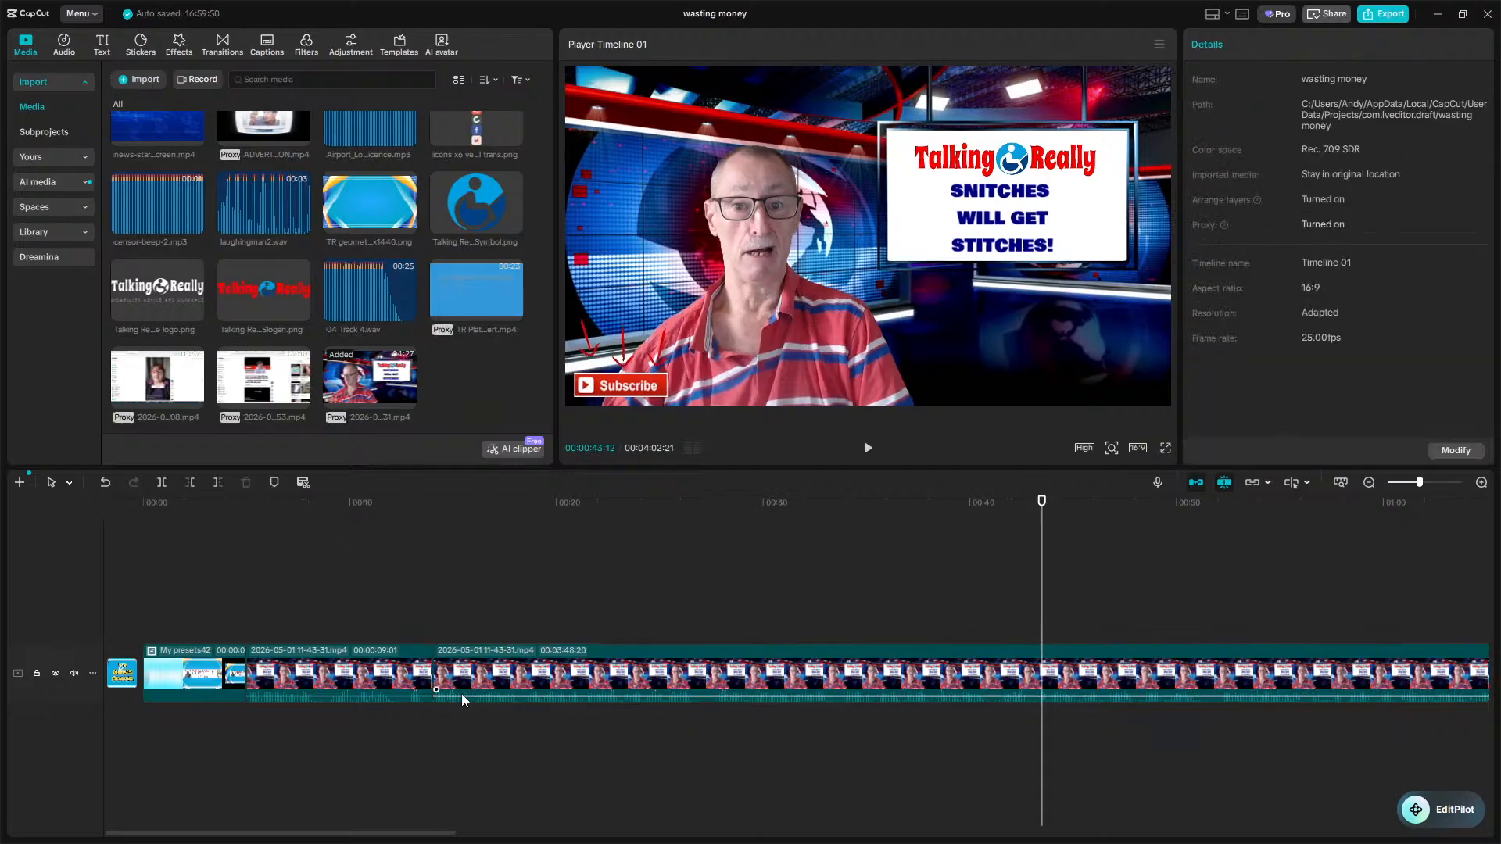
Trim the first 11-43-31 segment so it ends at about 8 seconds, removing the footage after that point.
click(339, 739)
key(space)
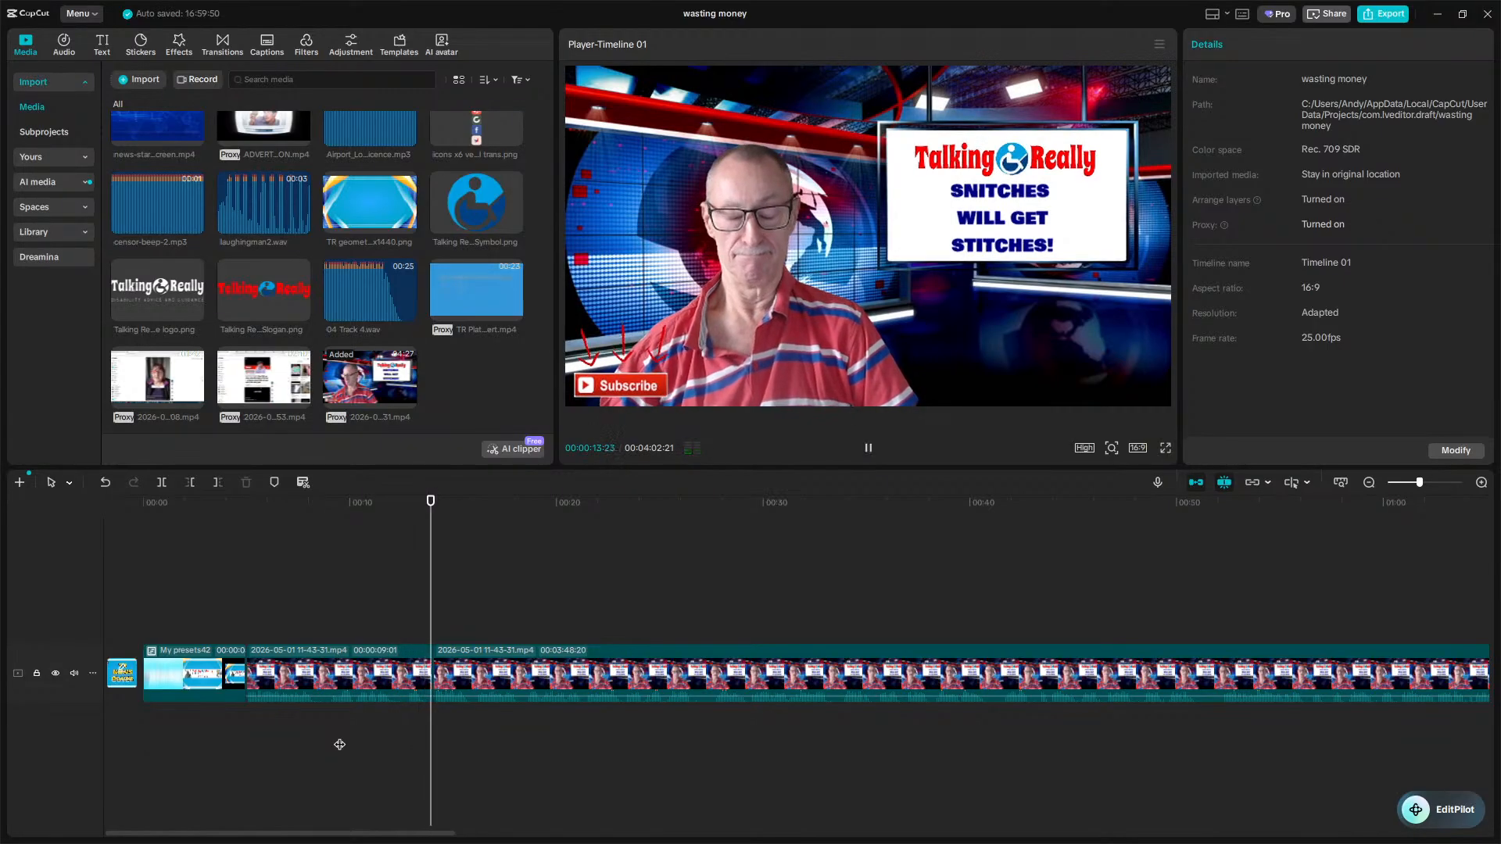
key(space)
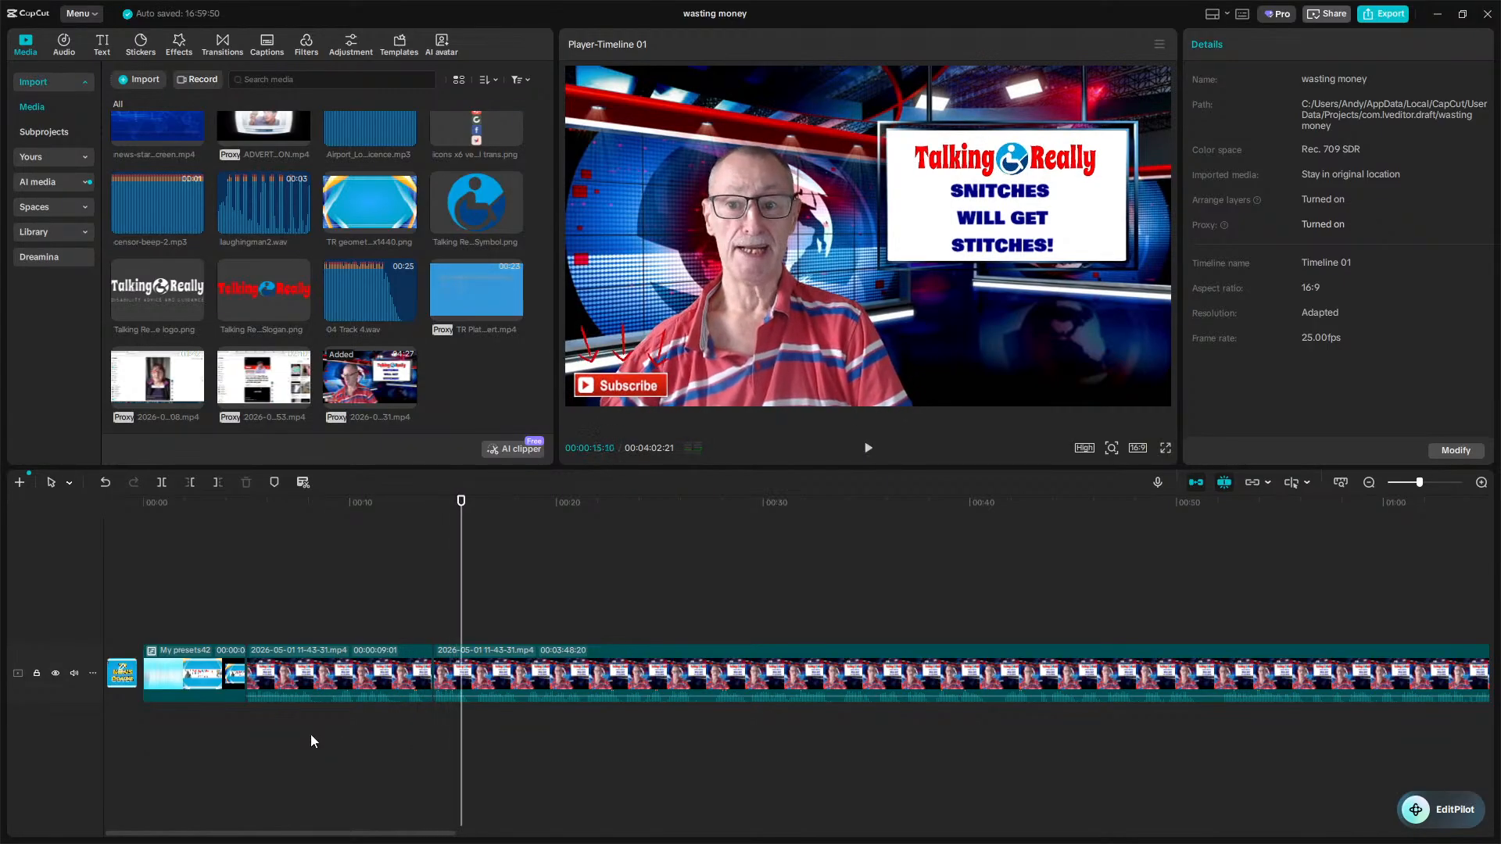
key(space)
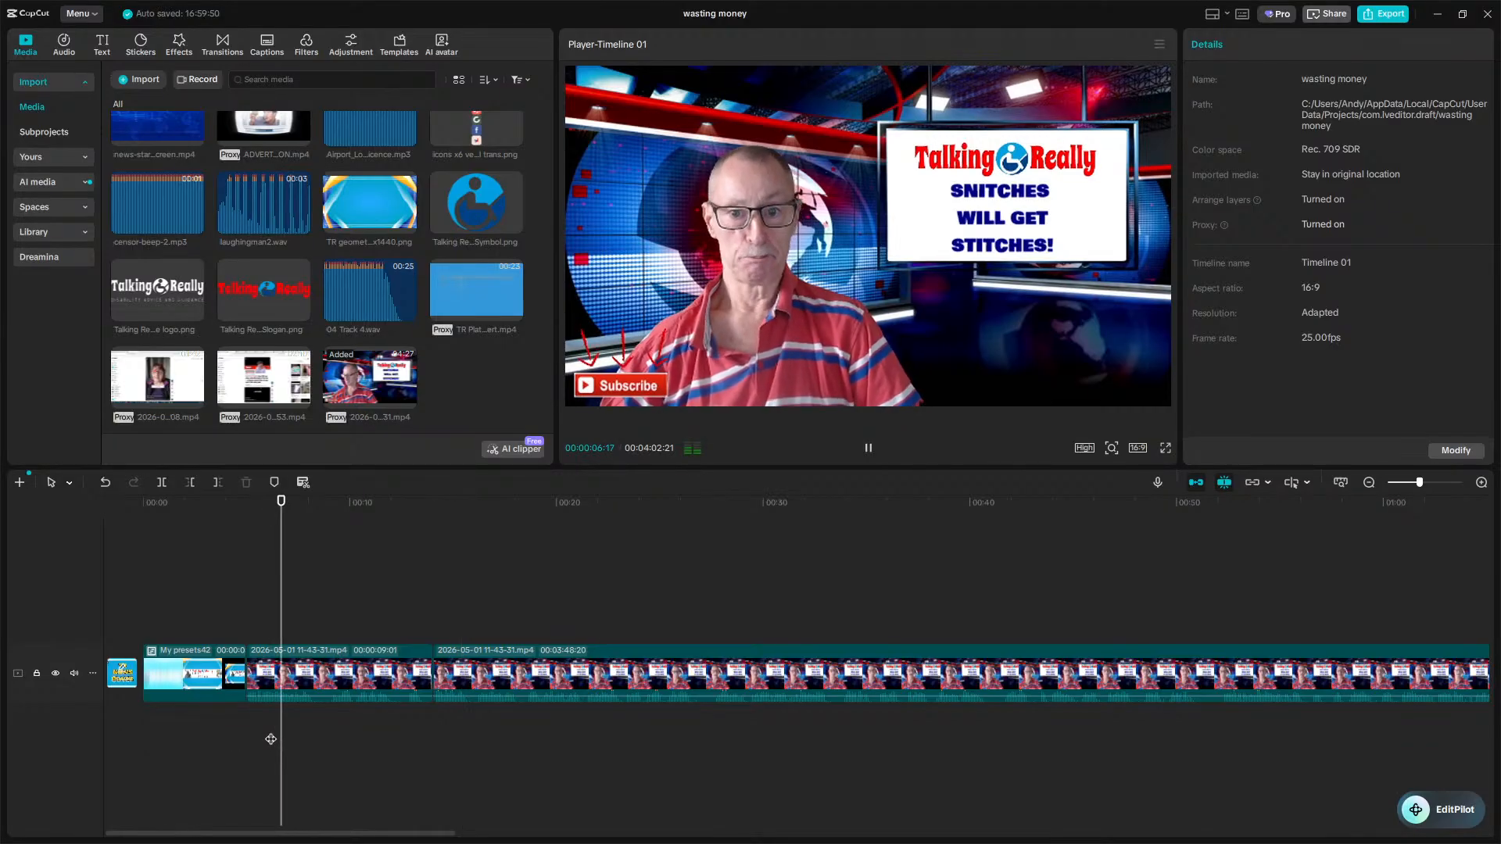
key(space)
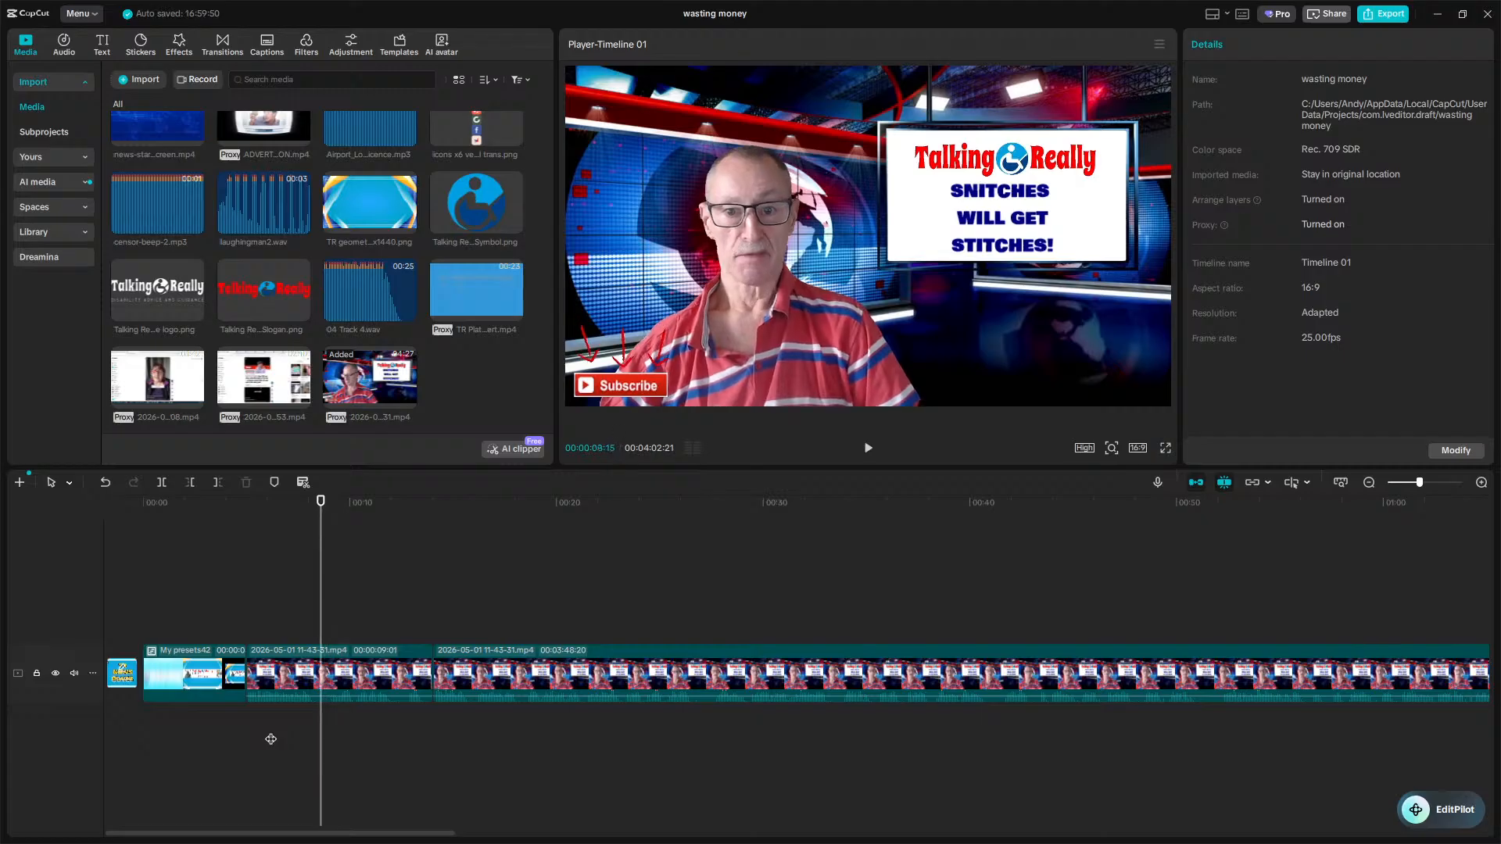
key(w)
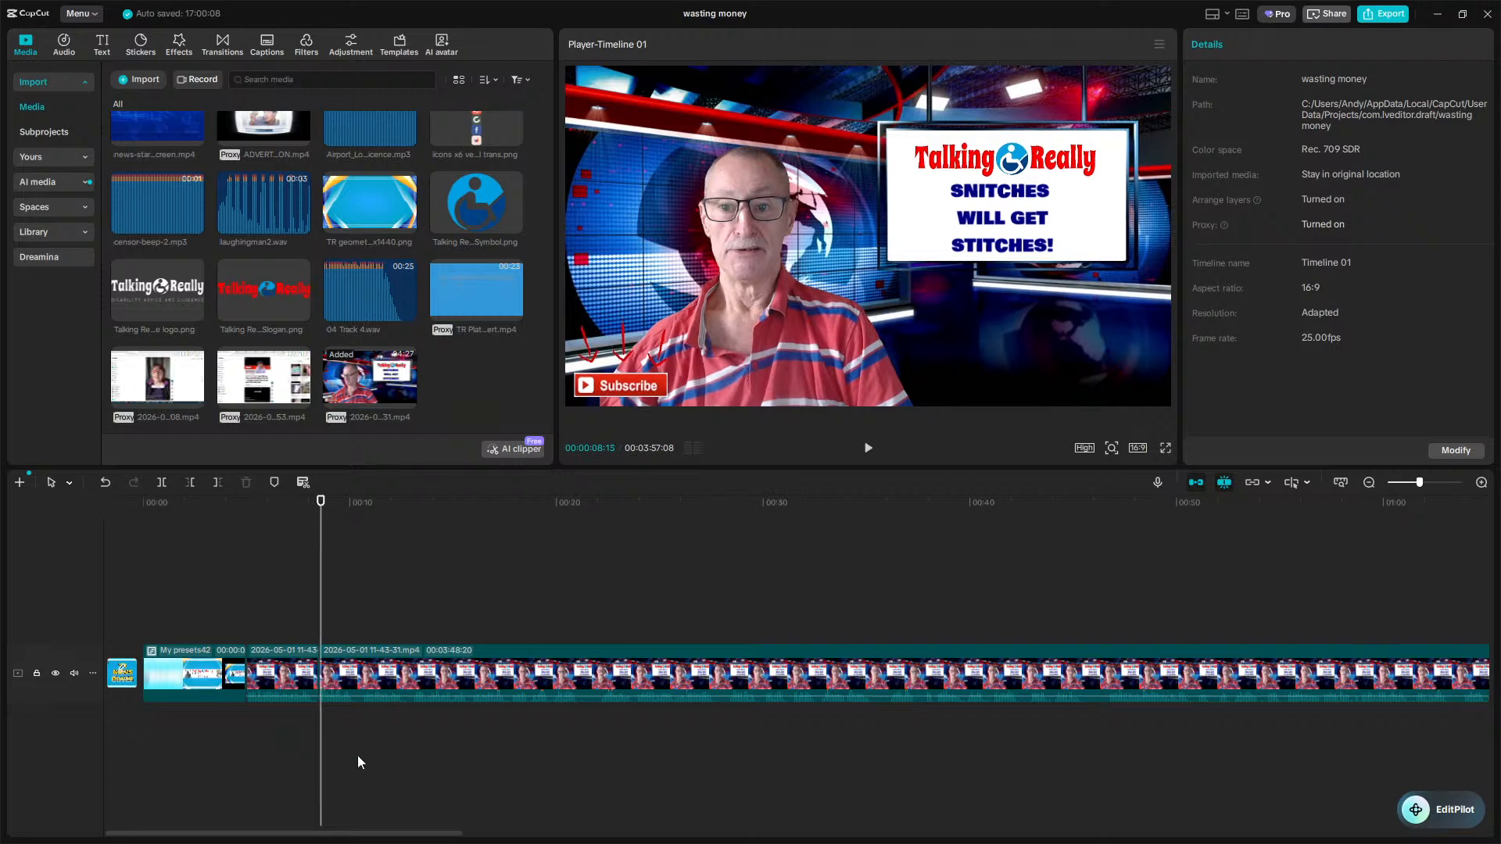
Play back the edited timeline at double speed, scrolling along to follow the clip.
key(space)
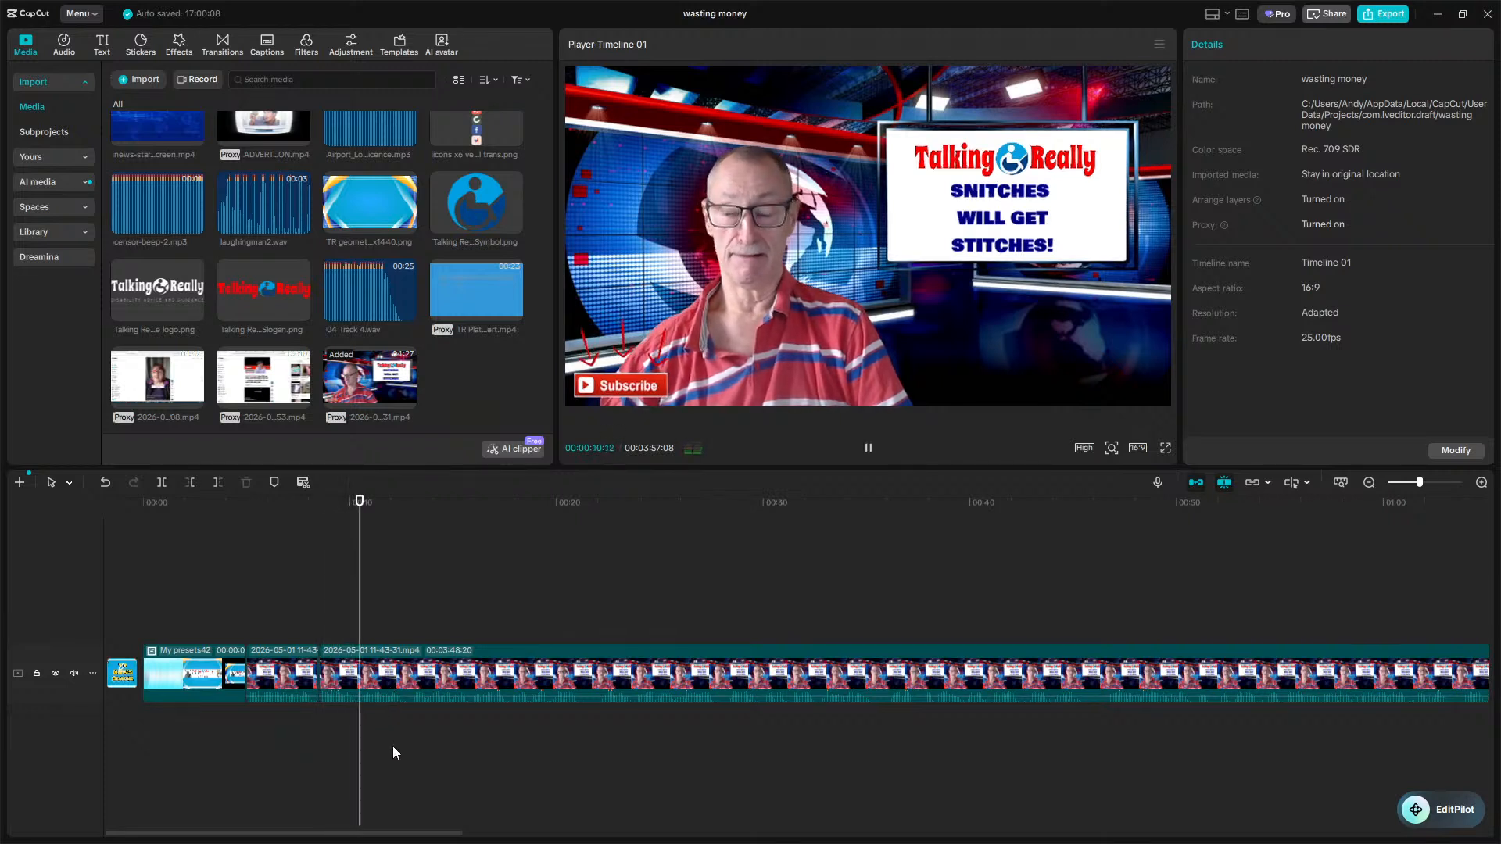
key(l)
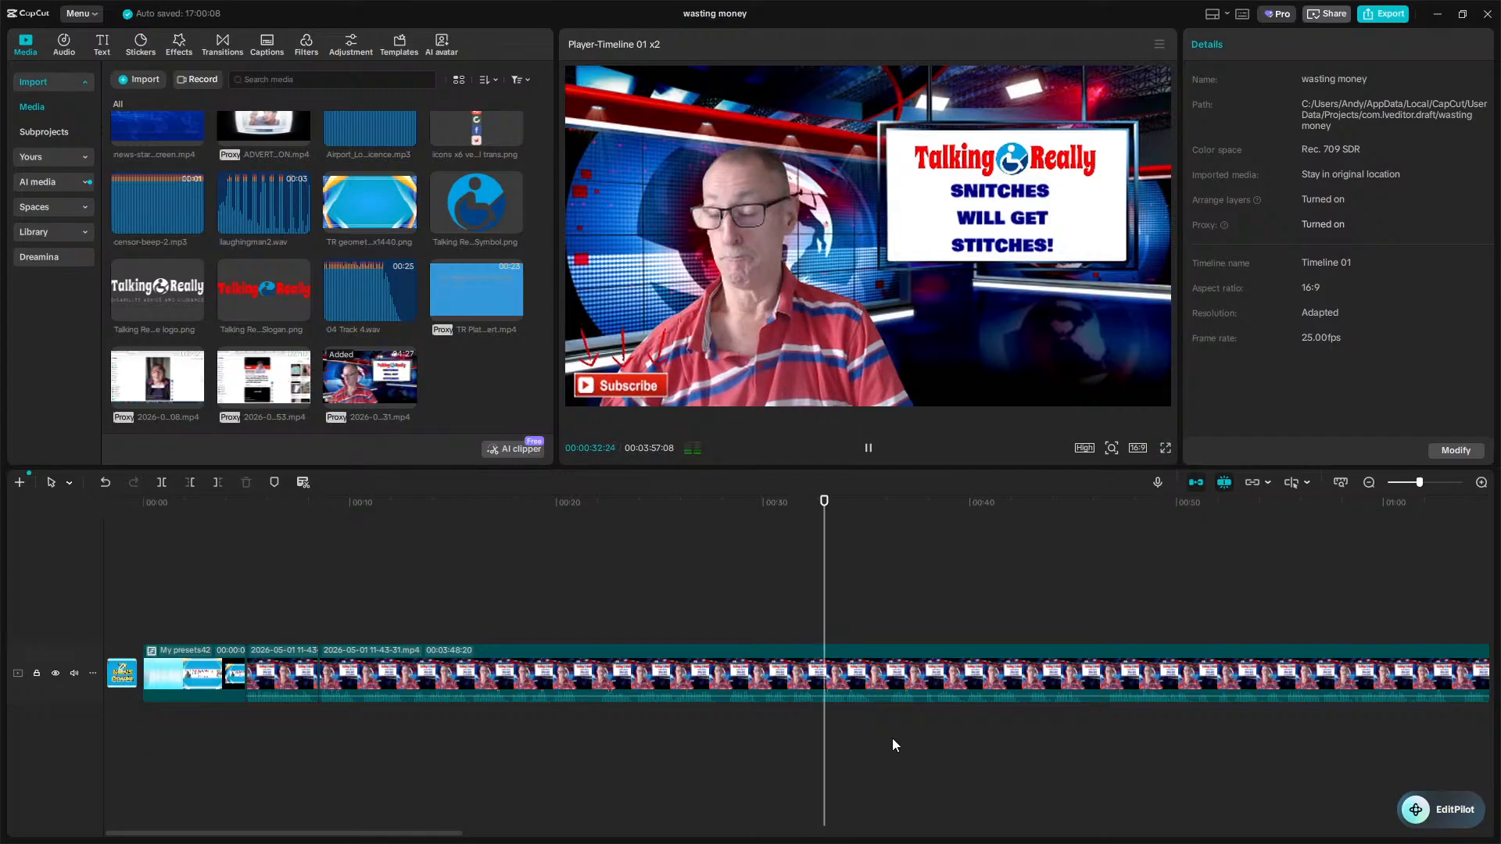
scroll(893, 738, right, 5)
scroll(893, 738, right, 2)
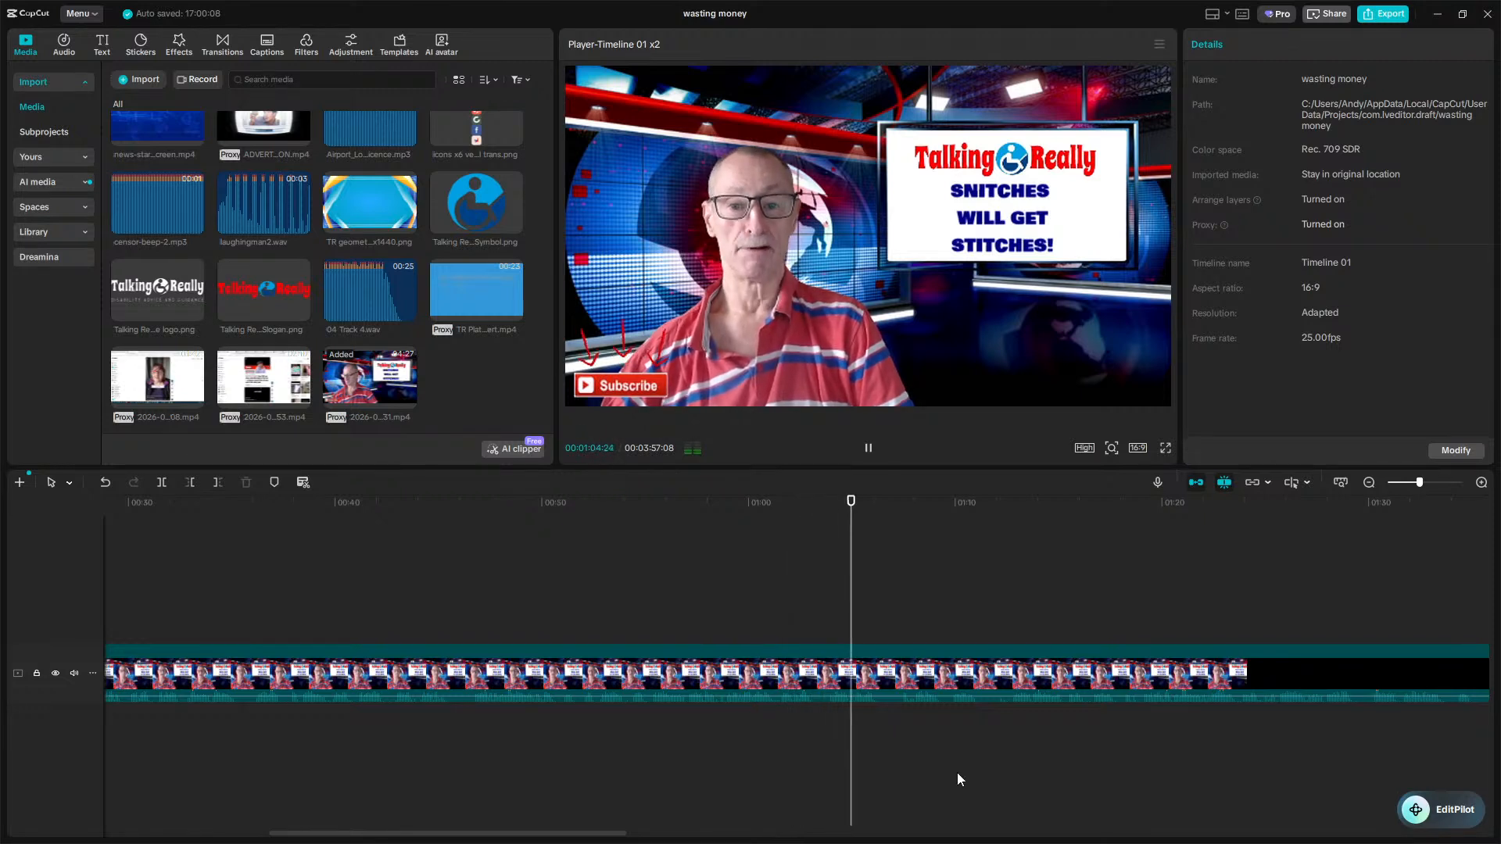
scroll(1088, 757, right, 4)
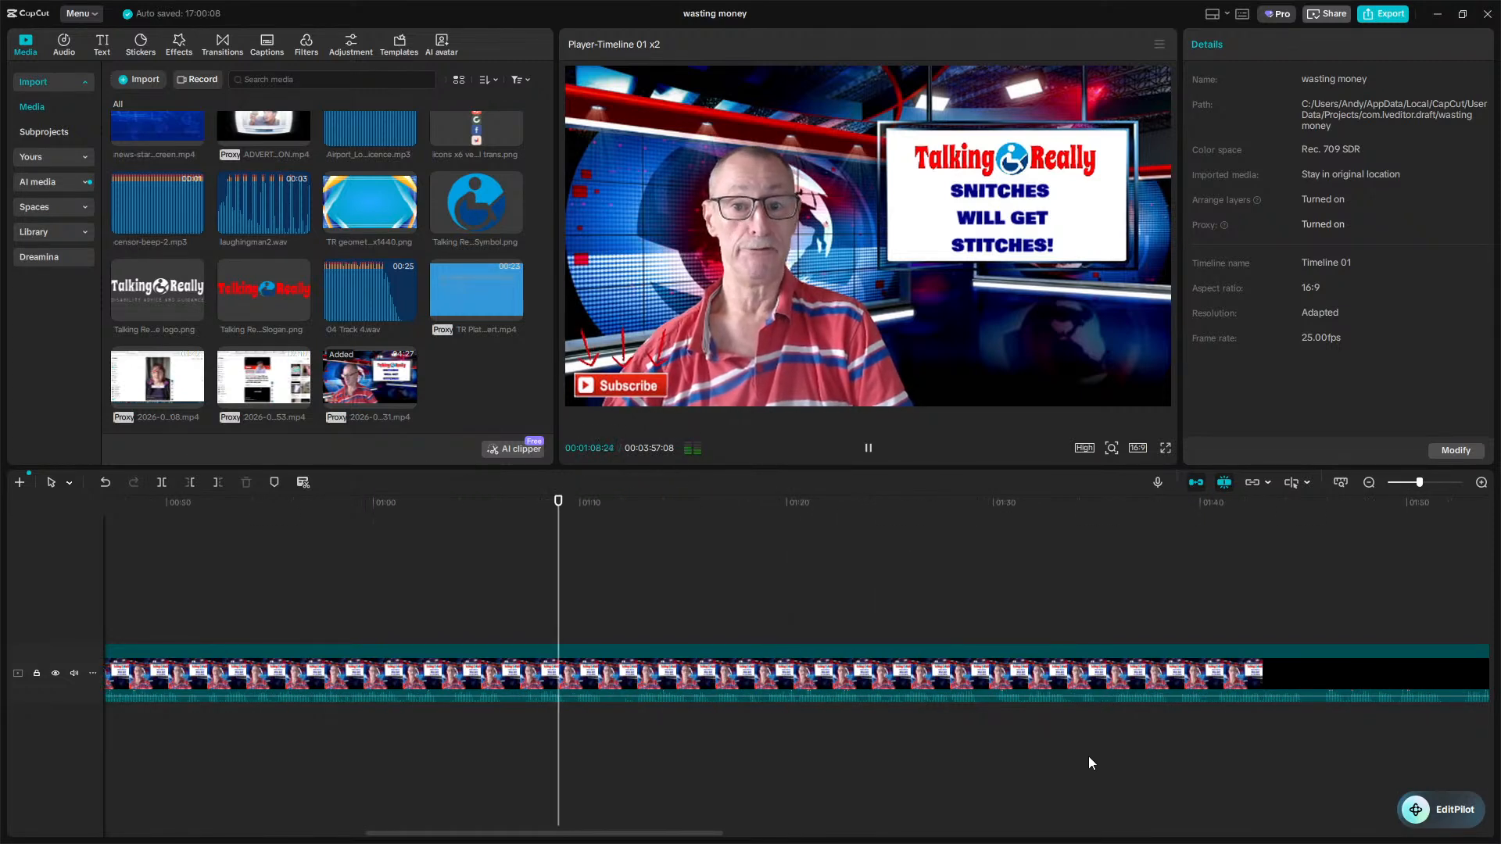
scroll(1088, 764, right, 2)
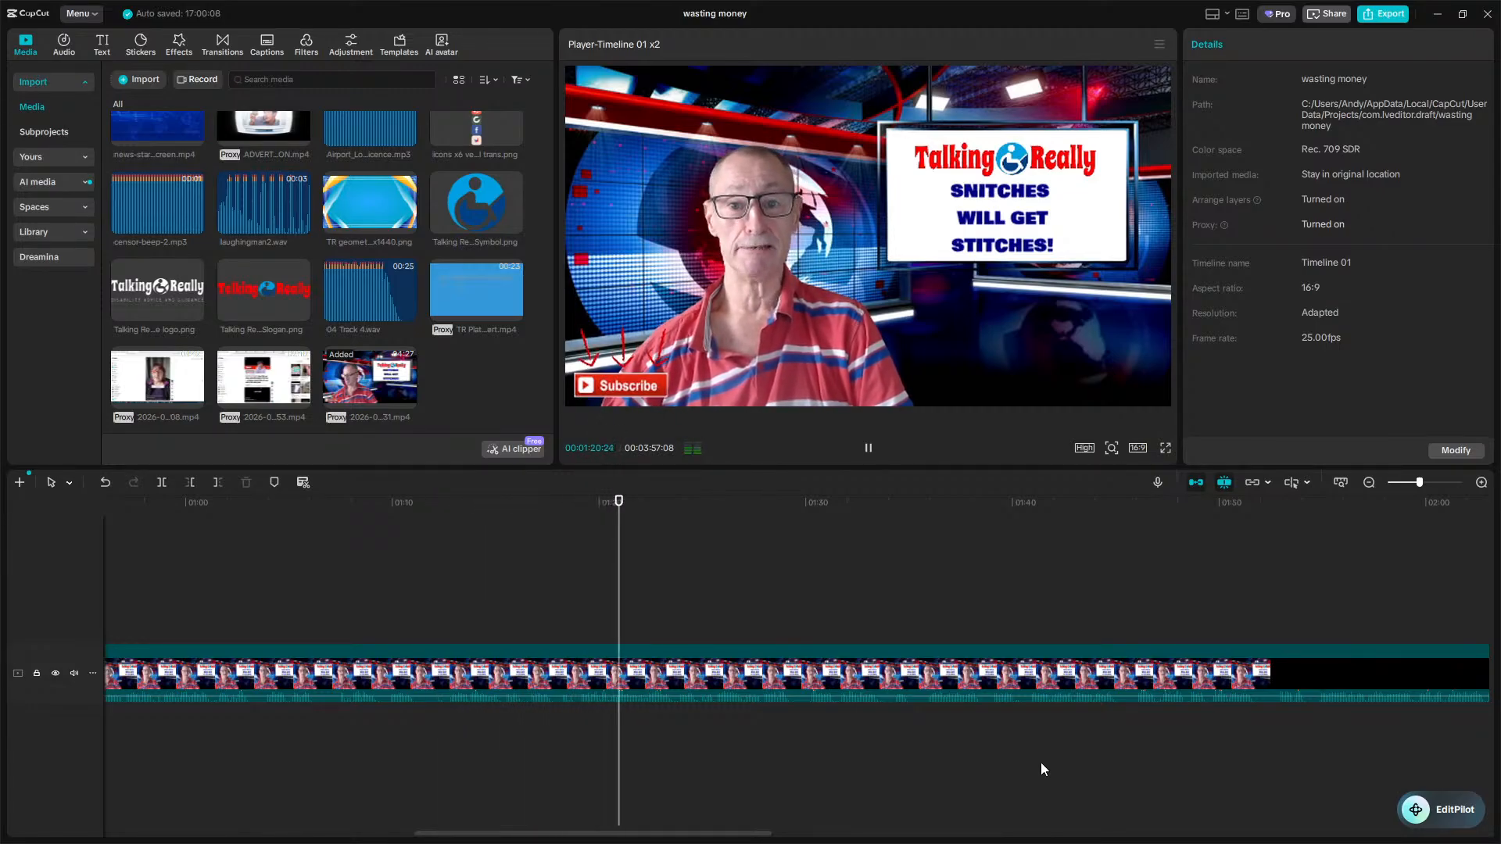
scroll(1040, 762, right, 3)
scroll(1040, 763, right, 2)
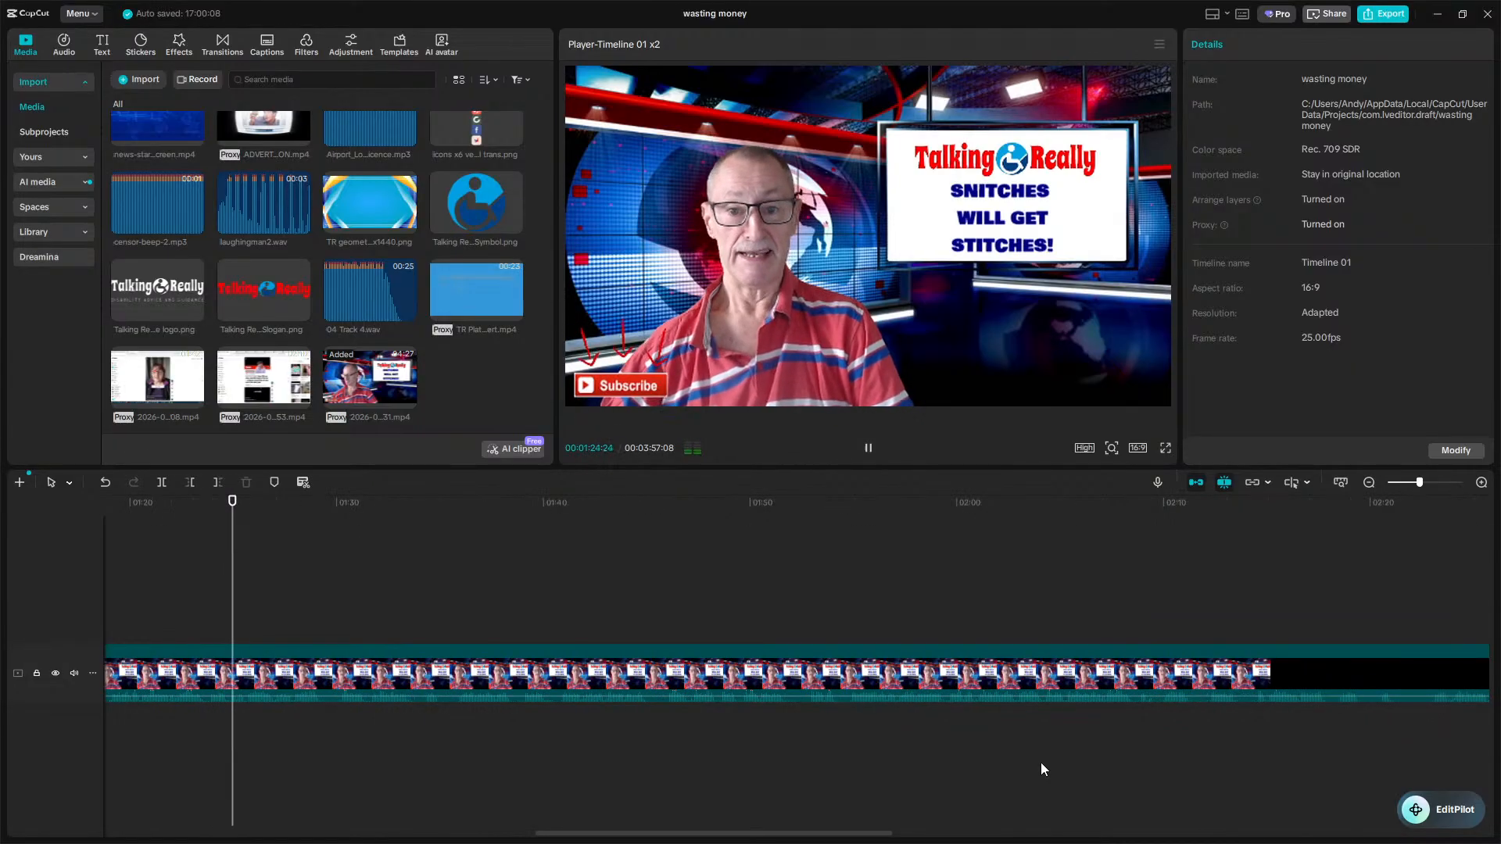
scroll(1040, 763, down, 1)
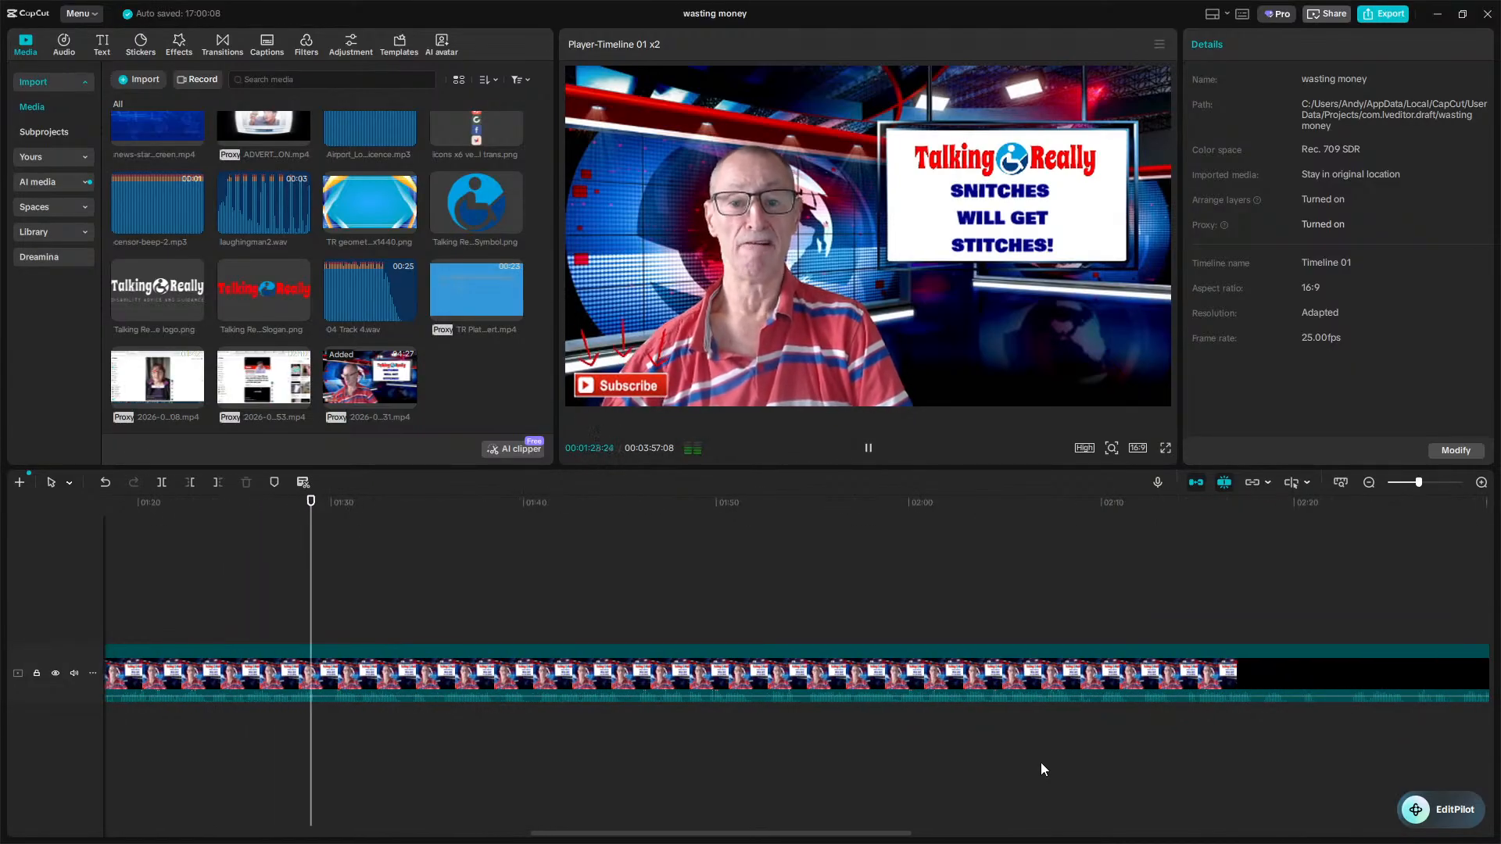
Trim about four seconds of footage from the main clip at the 2:18 playhead position.
scroll(1040, 763, down, 2)
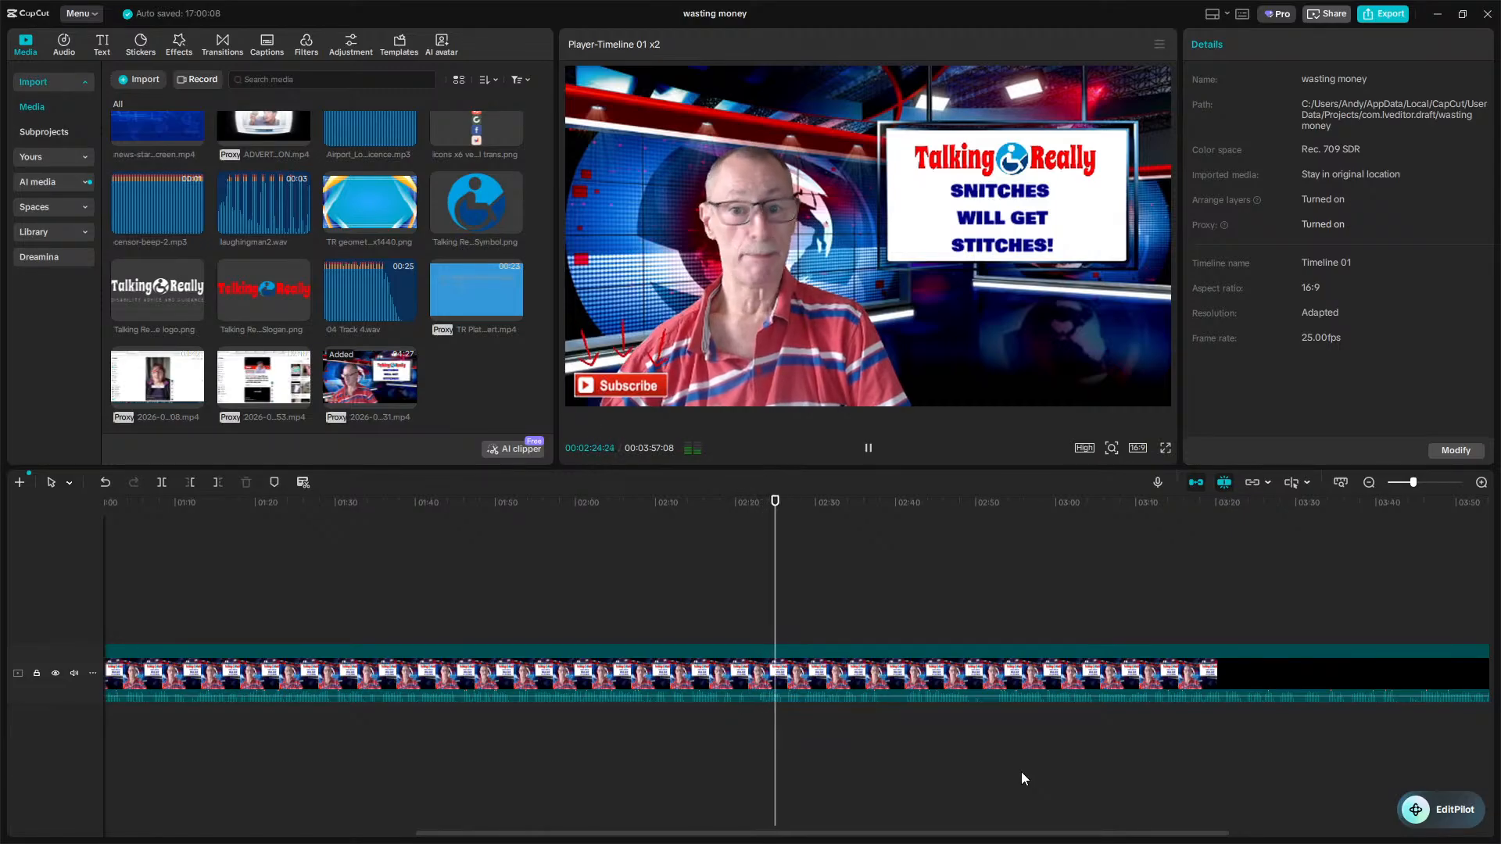
key(space)
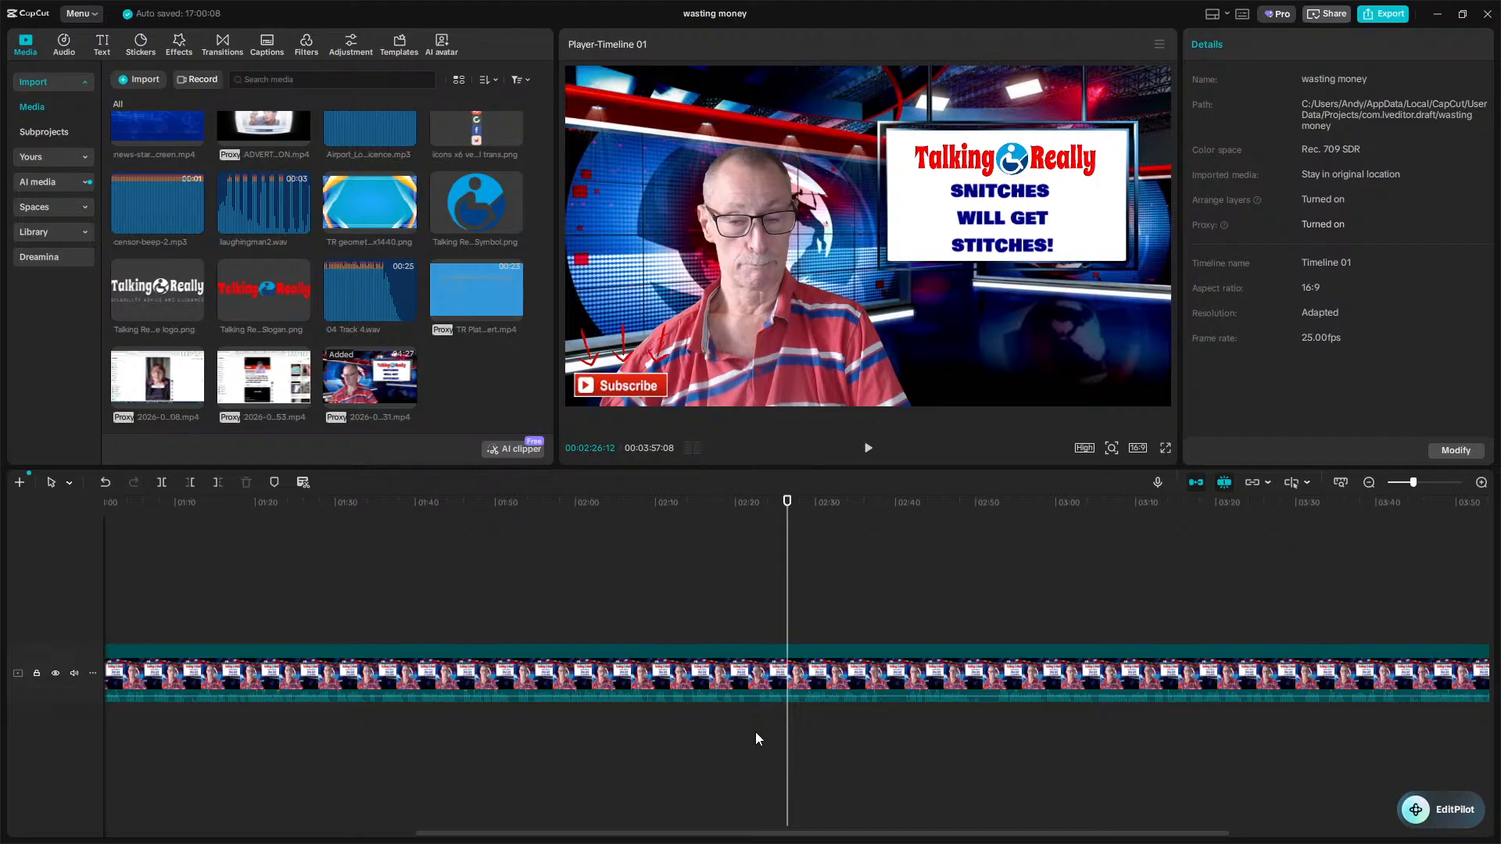
click(755, 739)
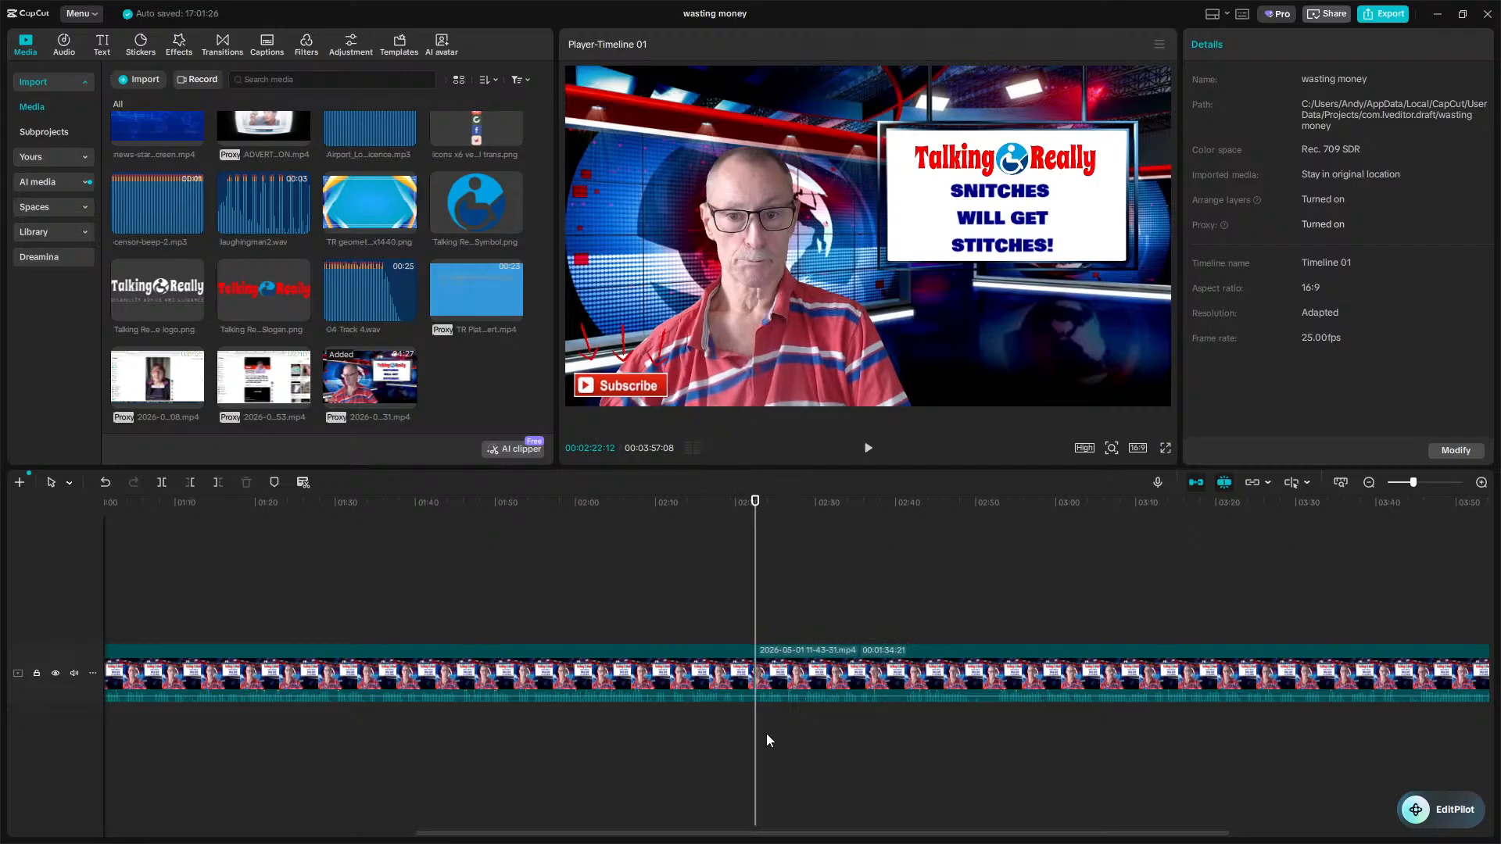
key(space)
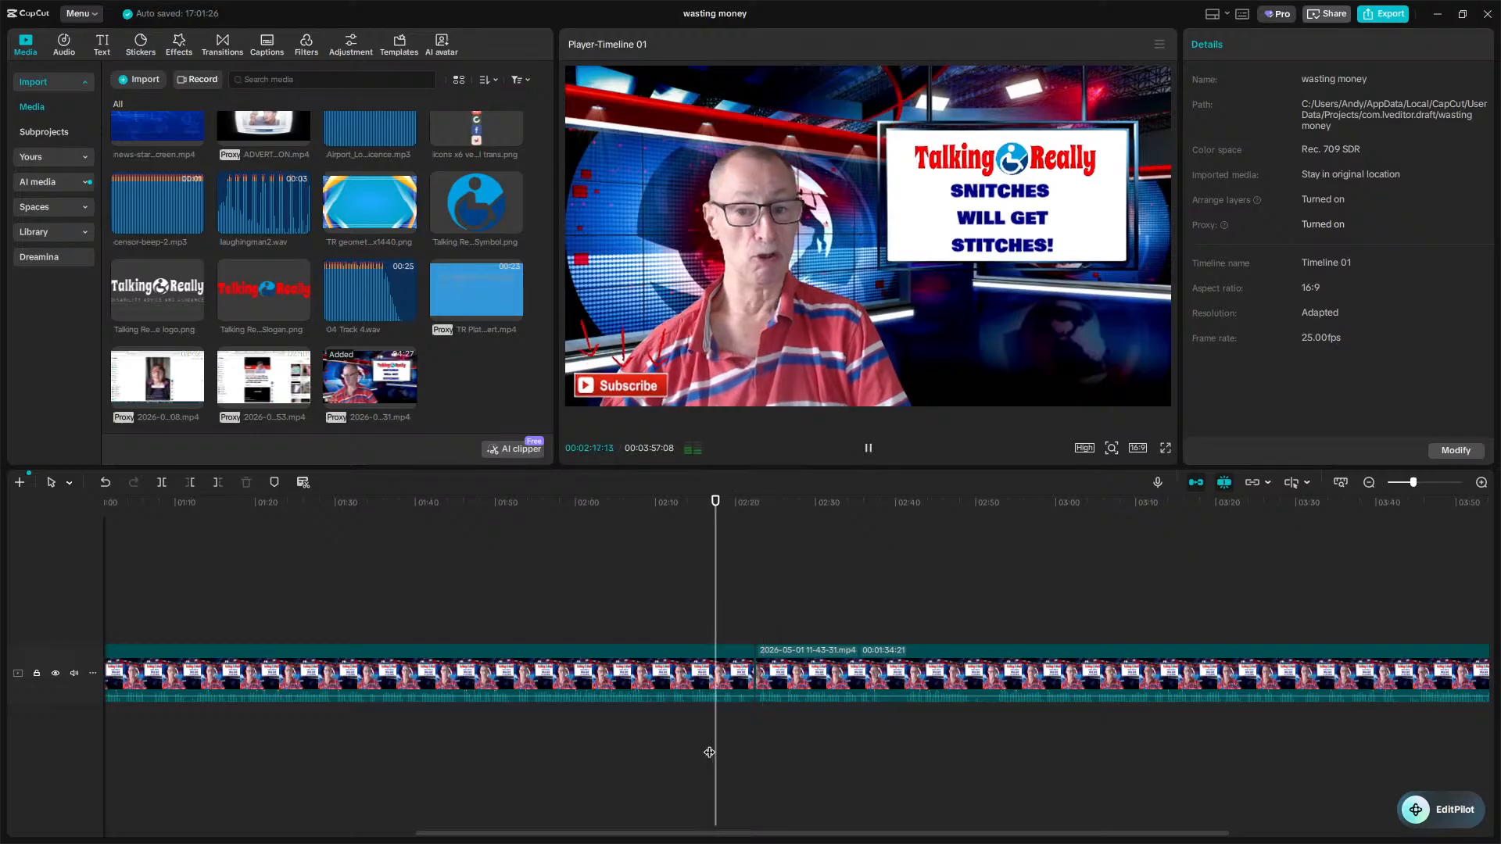
key(space)
key(w)
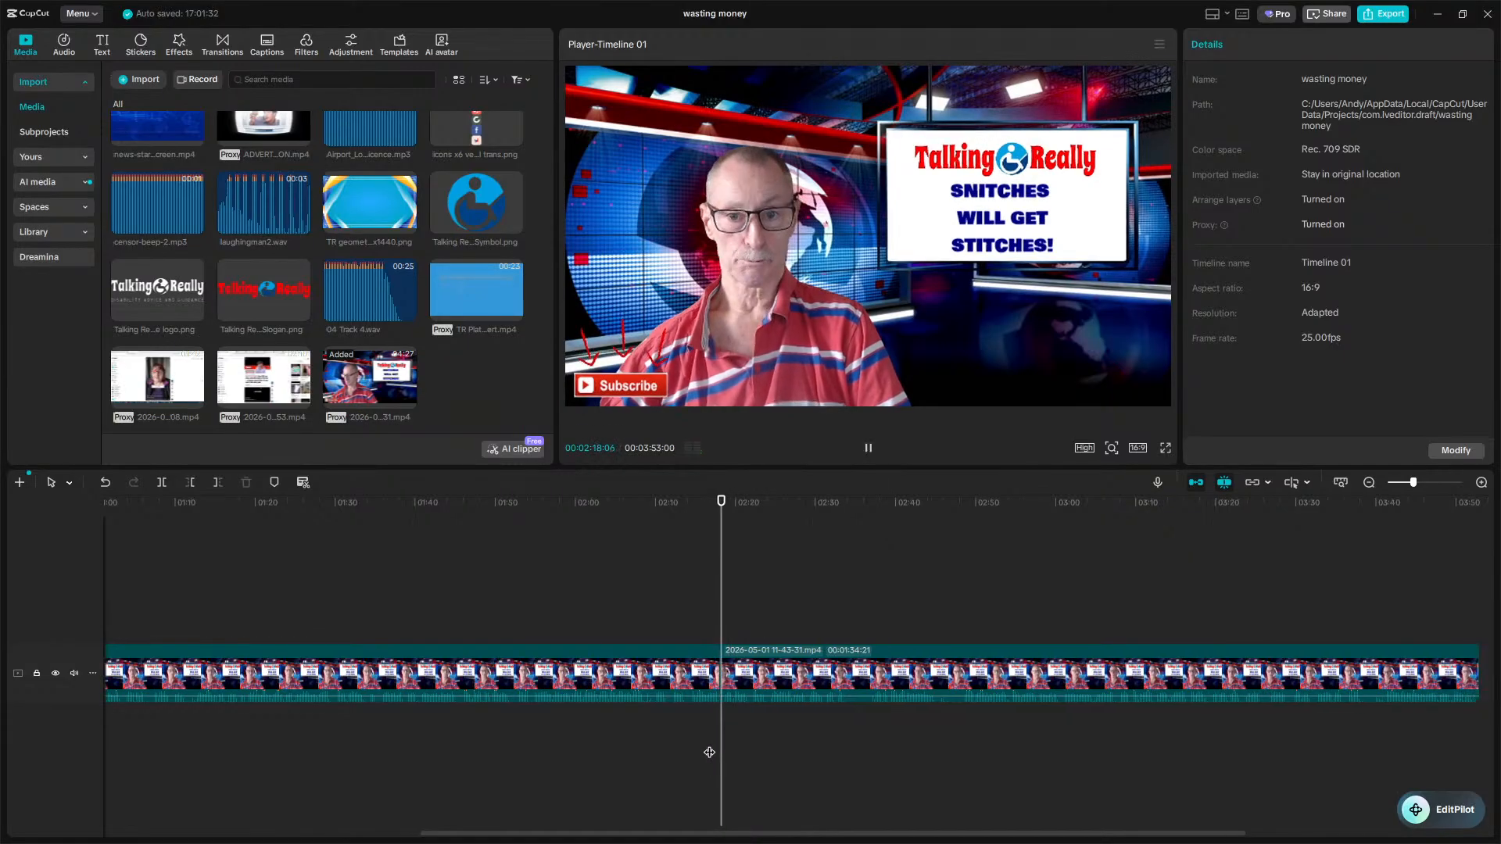
Split the main clip at about 2:34 and remove roughly three seconds of footage after the split.
key(l)
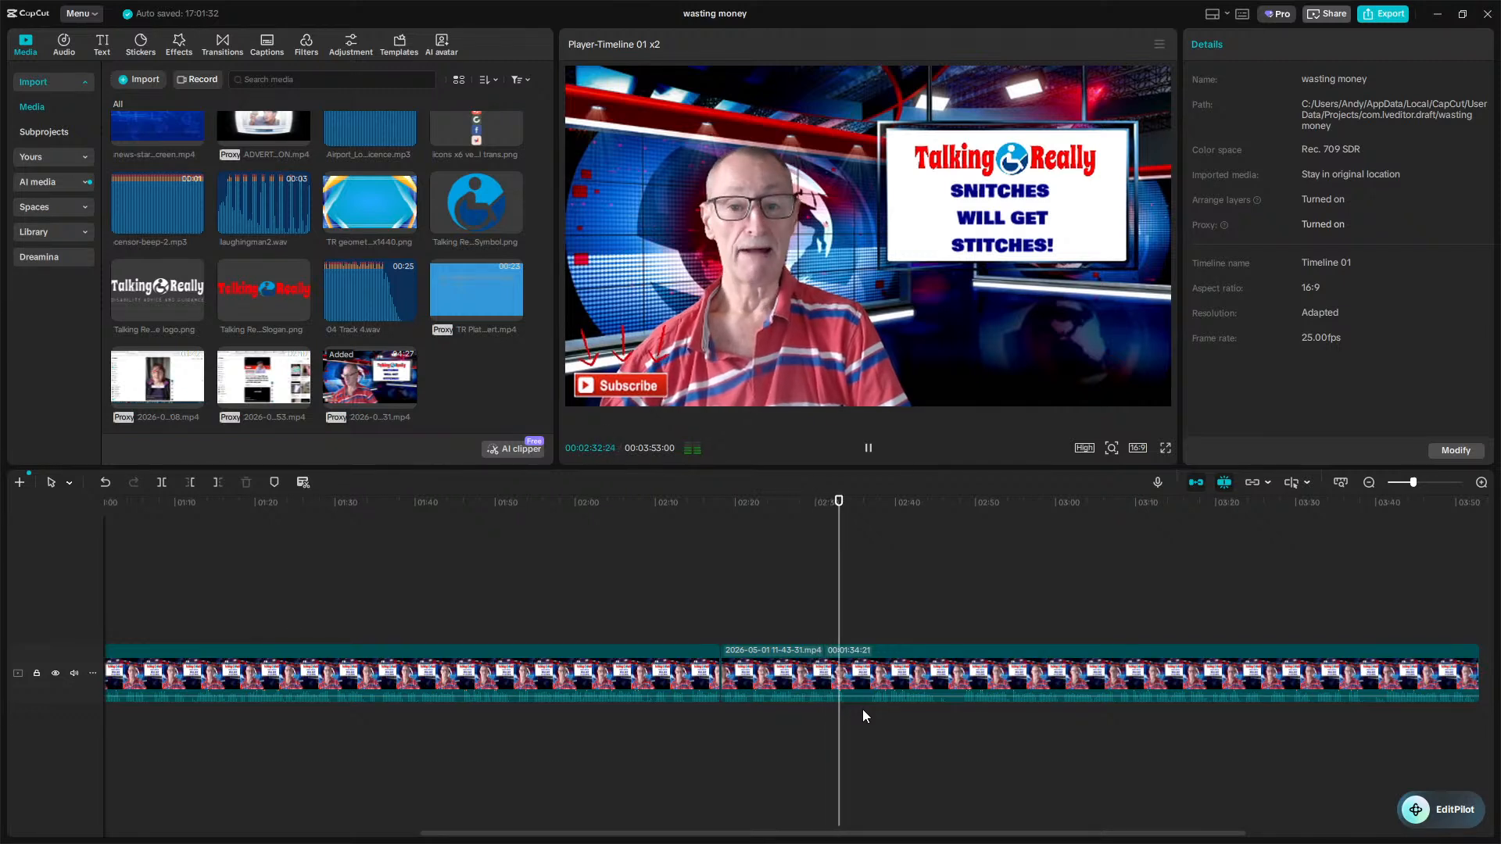
key(space)
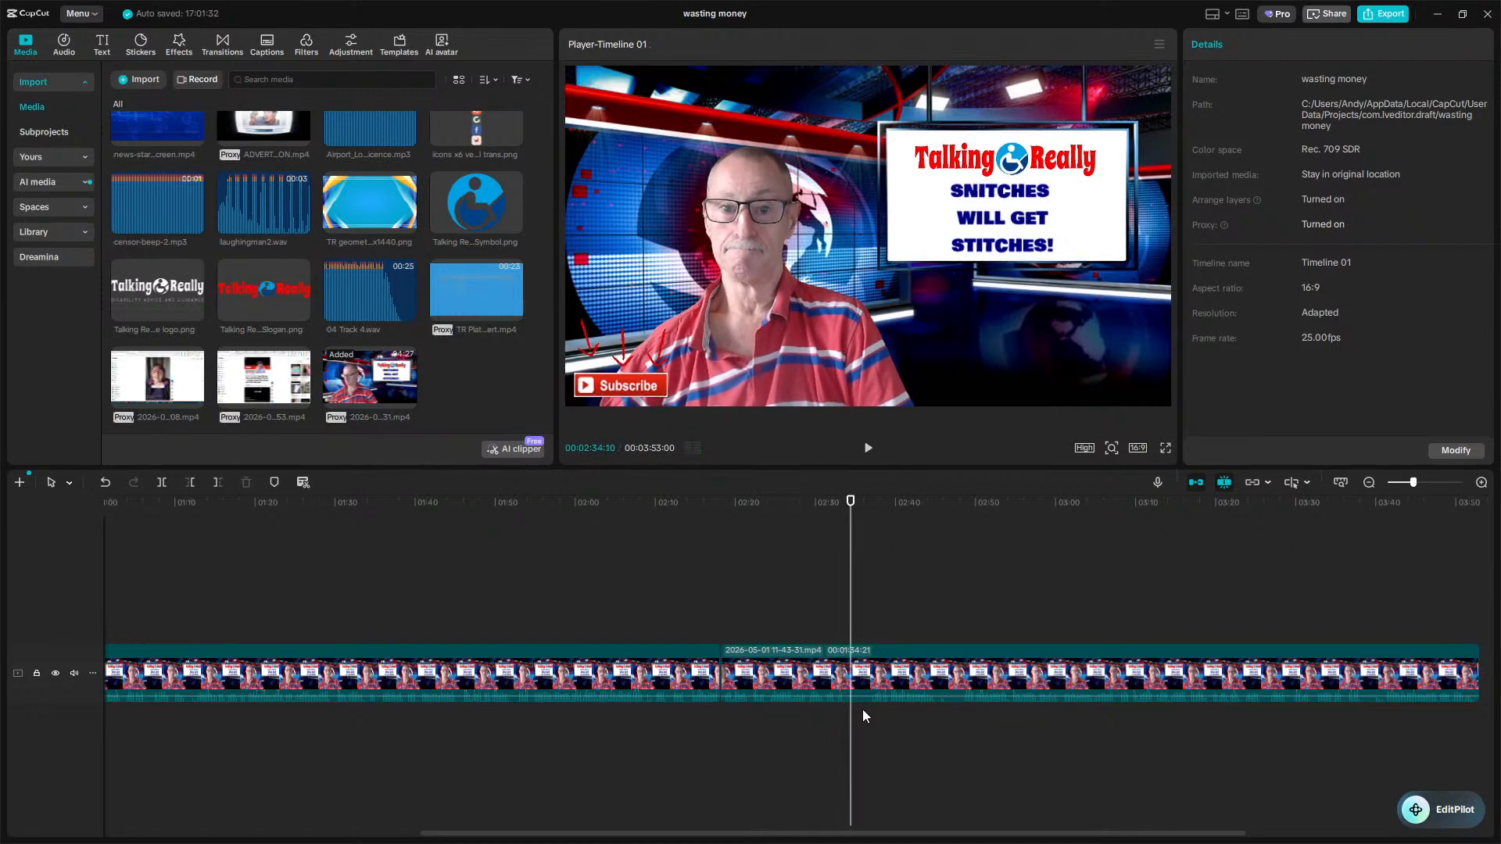
key(Left)
key(Left)
key(Left)
key(Left)
key(Left)
key(Left)
key(Left)
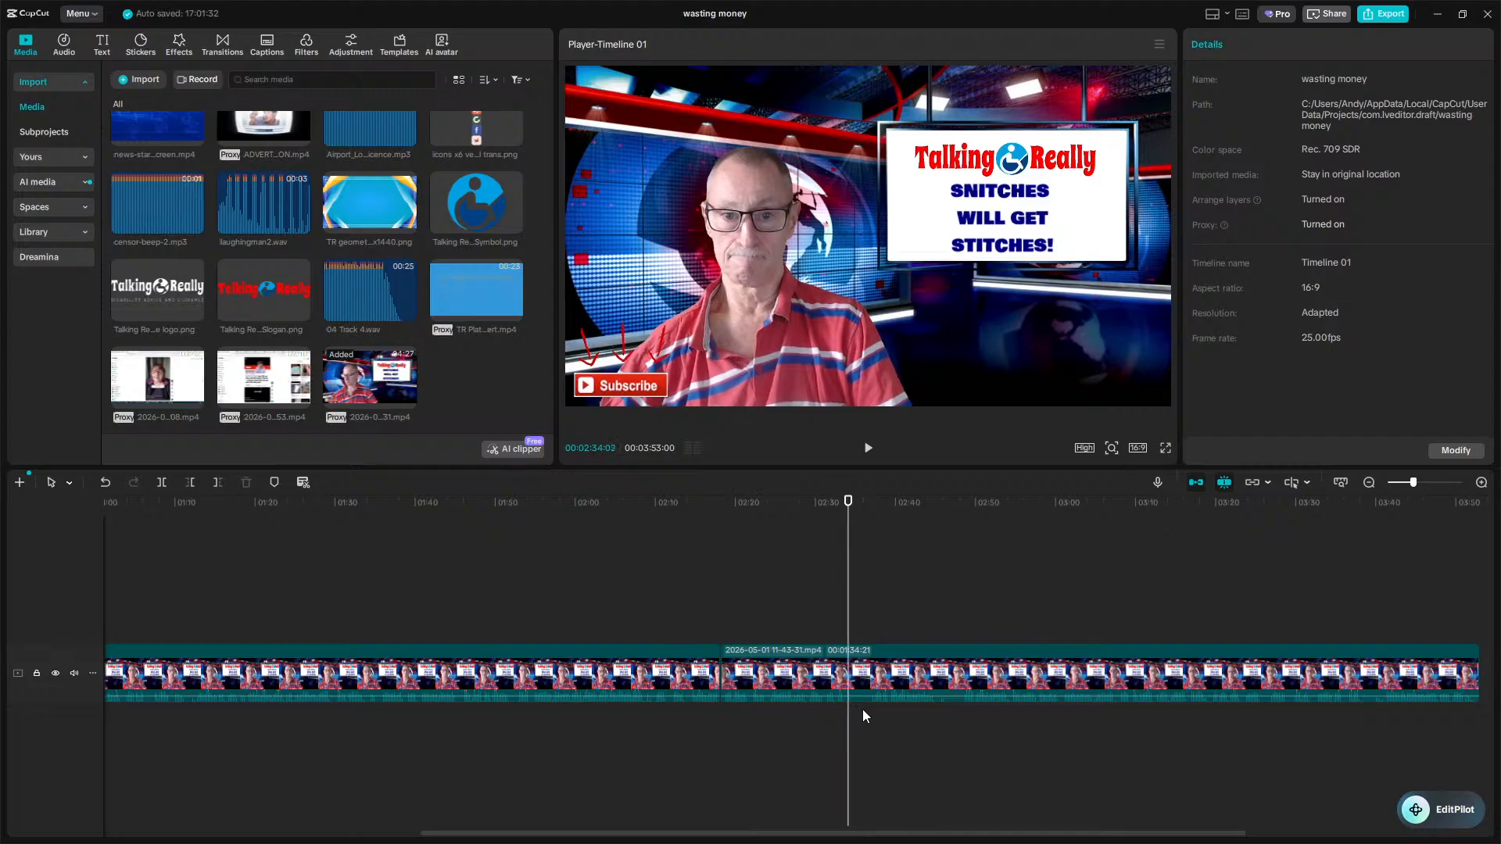
key(ctrl+b)
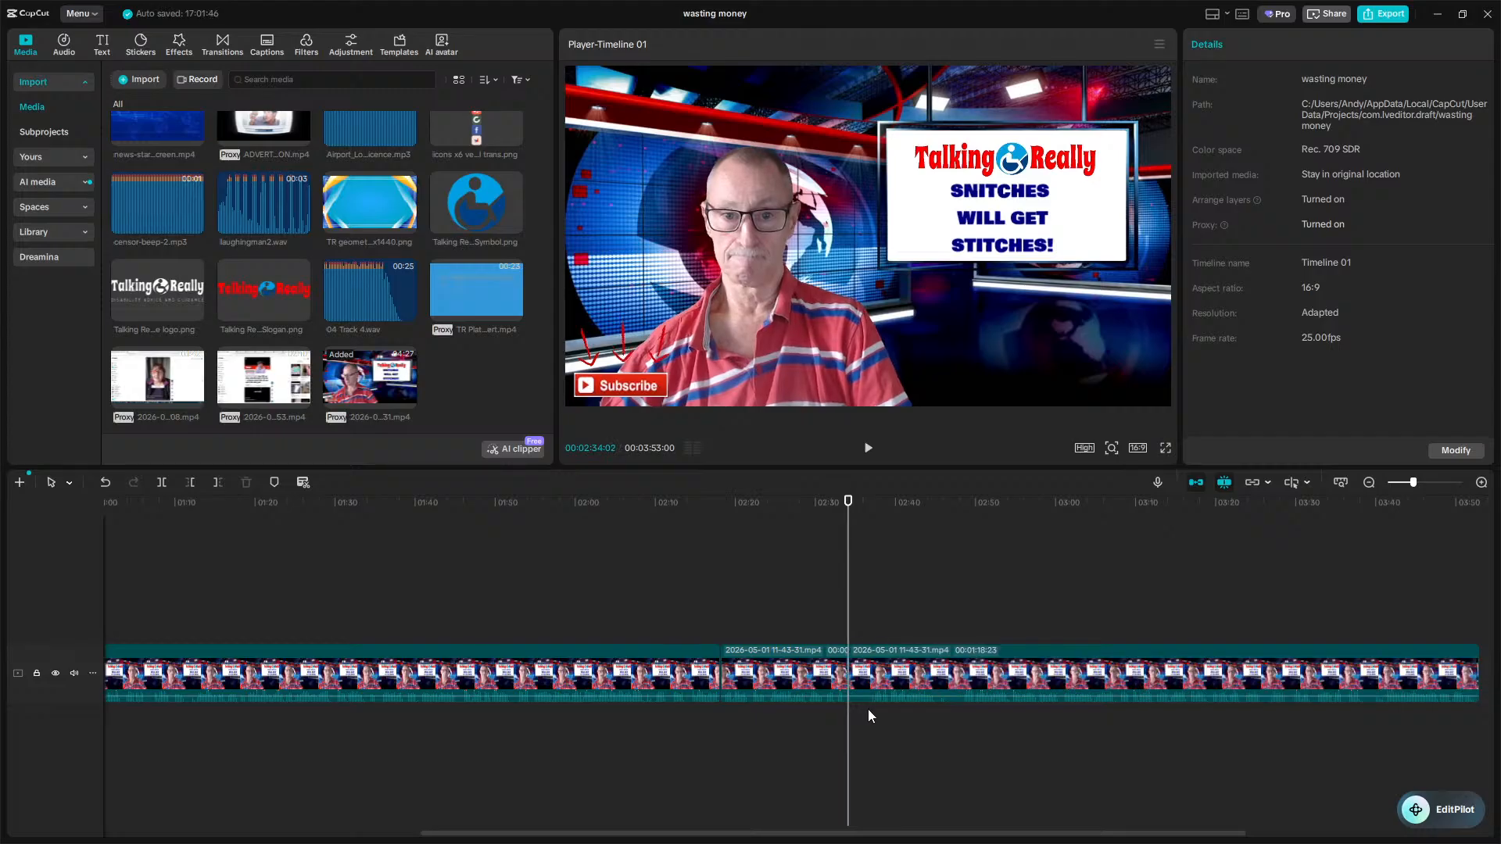
click(872, 718)
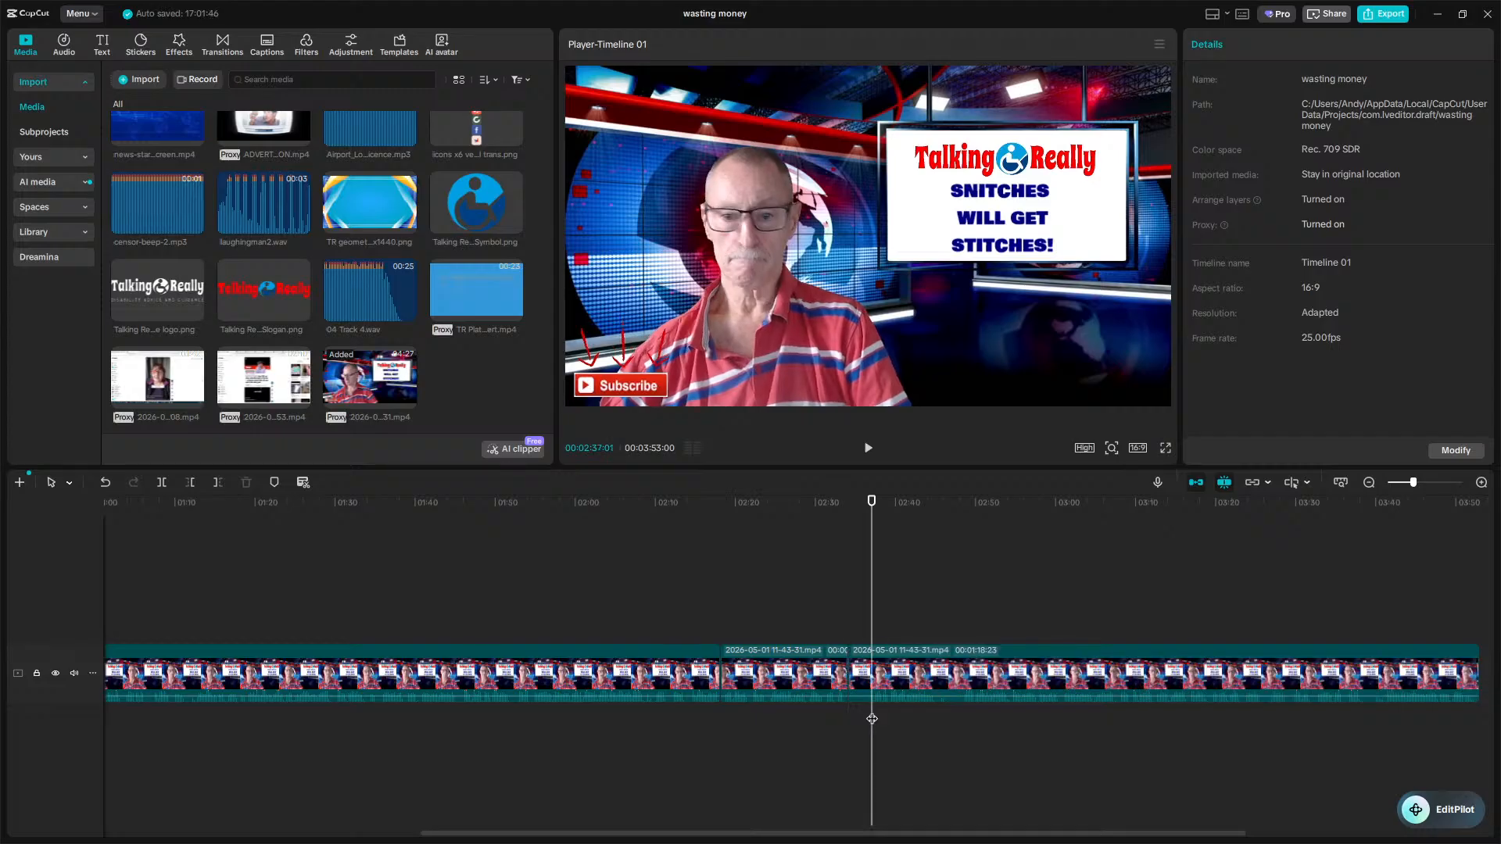
key(q)
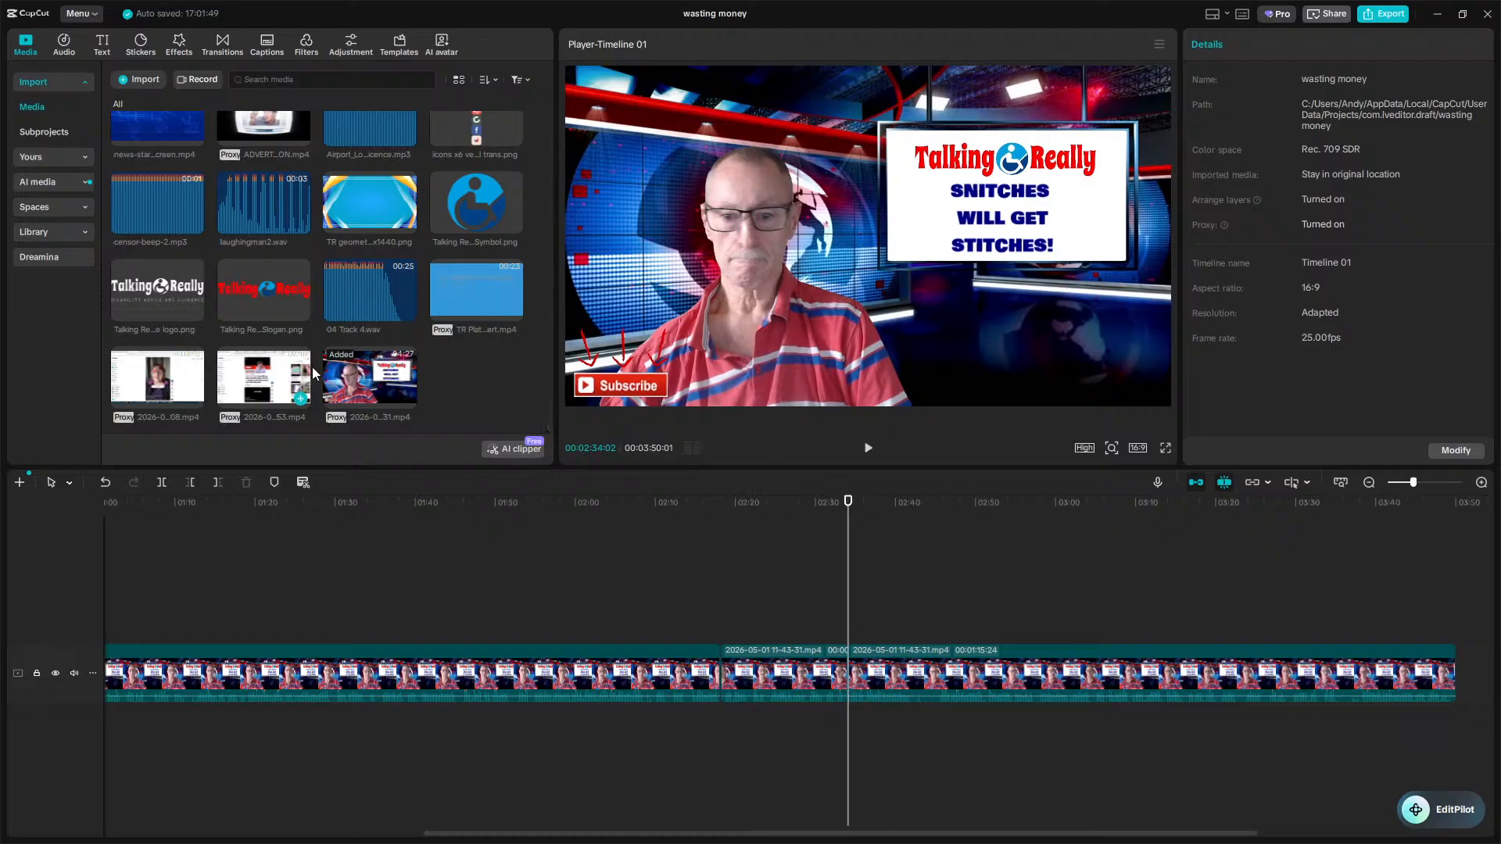
drag(297, 386, 846, 697)
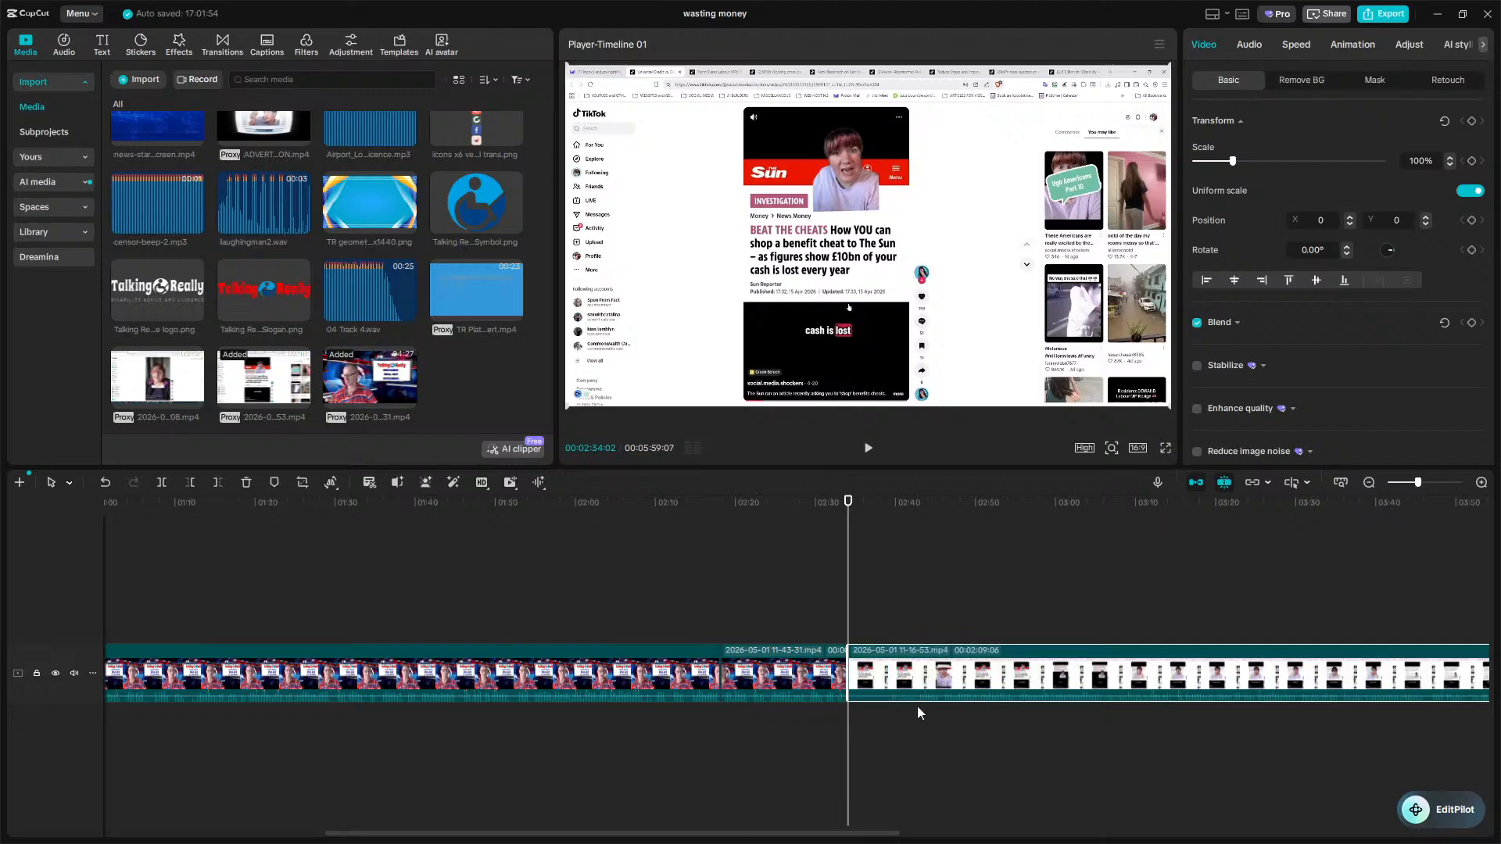
click(891, 725)
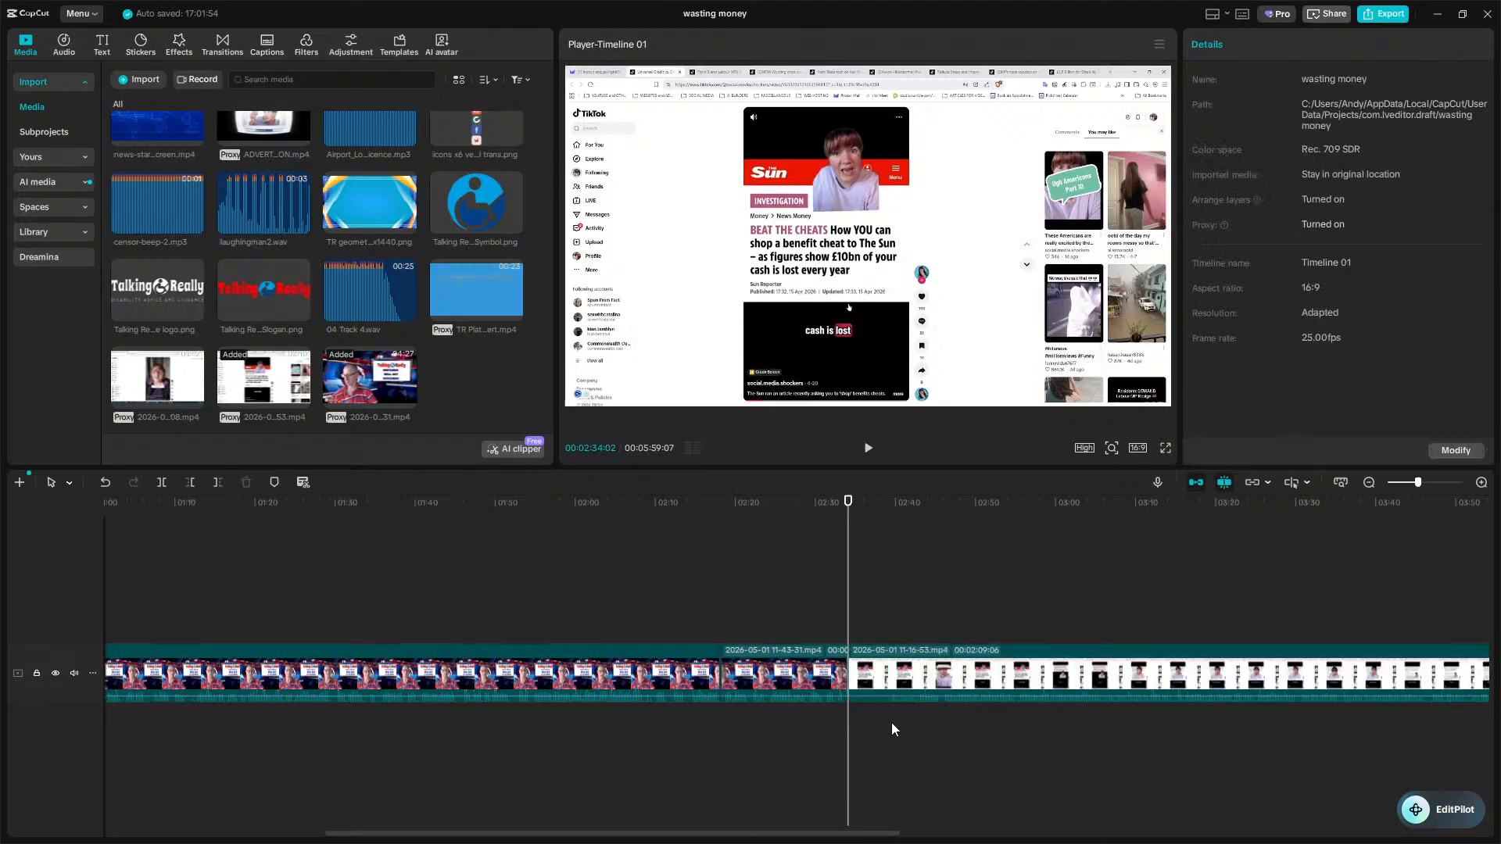
key(q)
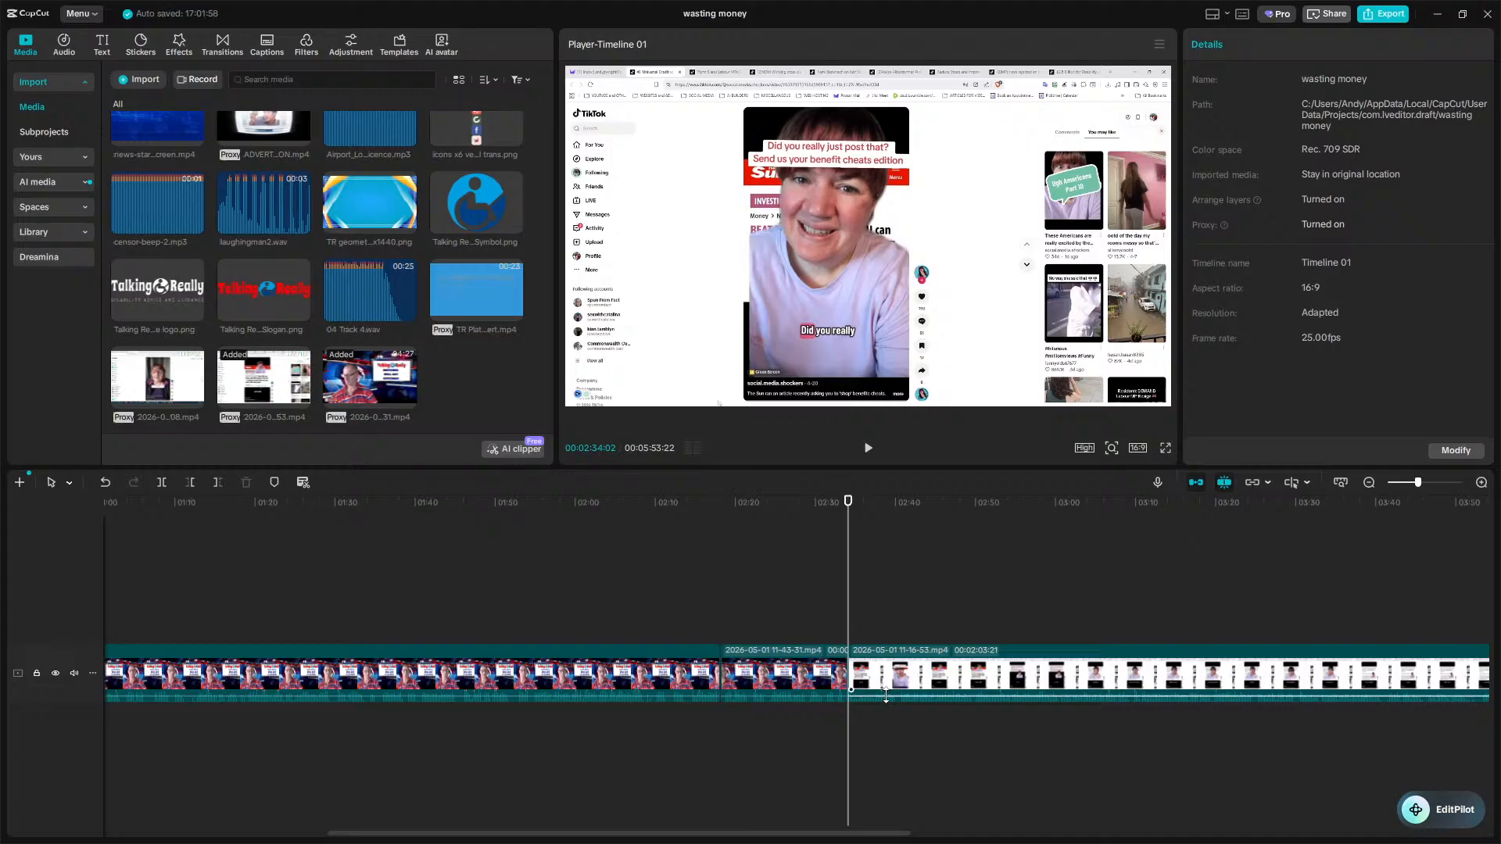
Add a rectangle mask to the inserted clip, framing the vertical phone video at about 498 by 837.
click(867, 692)
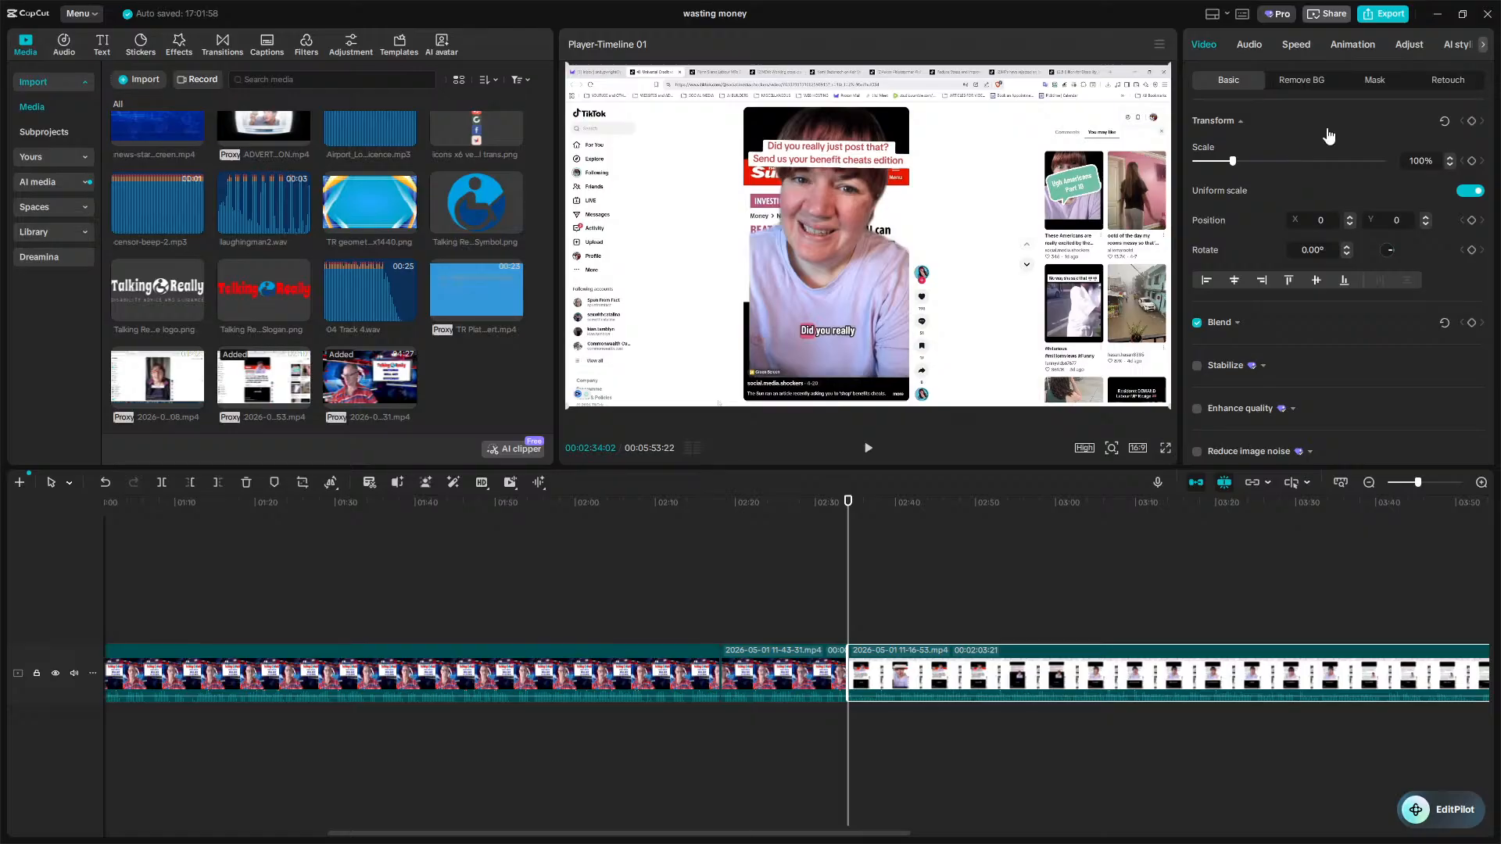
click(1365, 91)
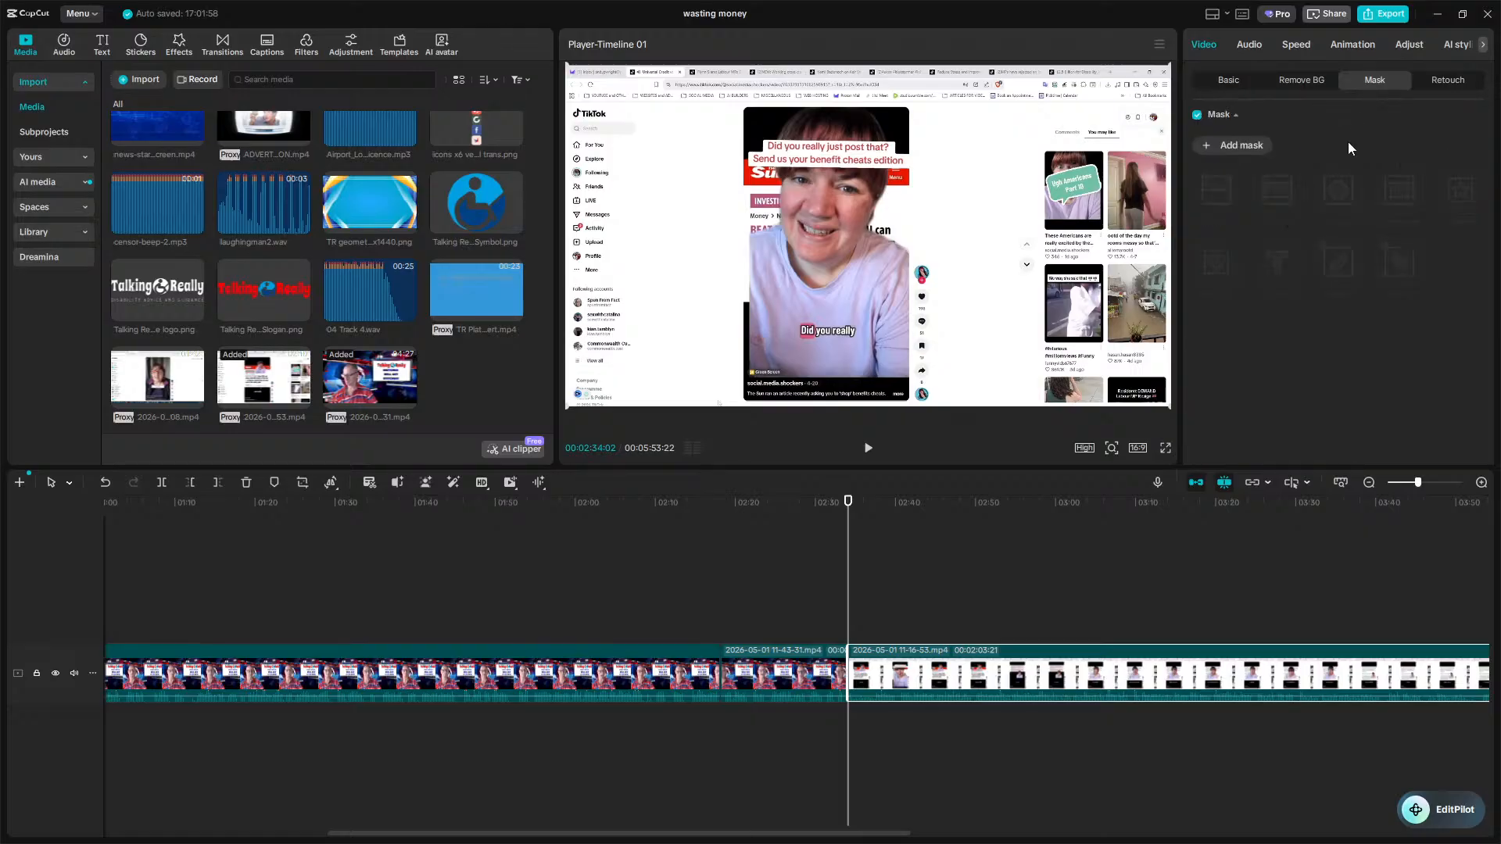
click(1229, 149)
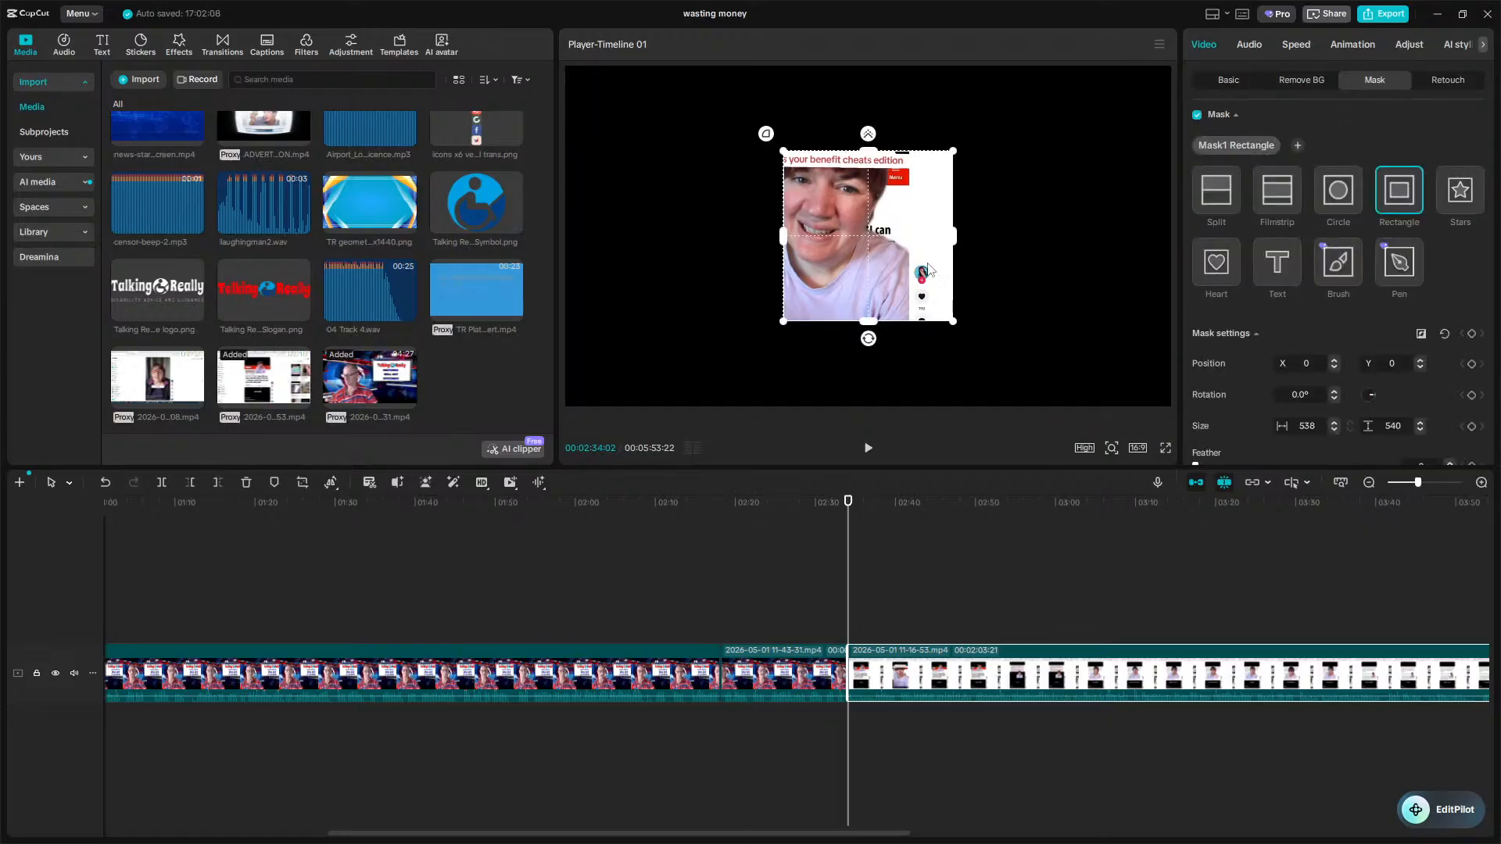
drag(928, 271, 889, 245)
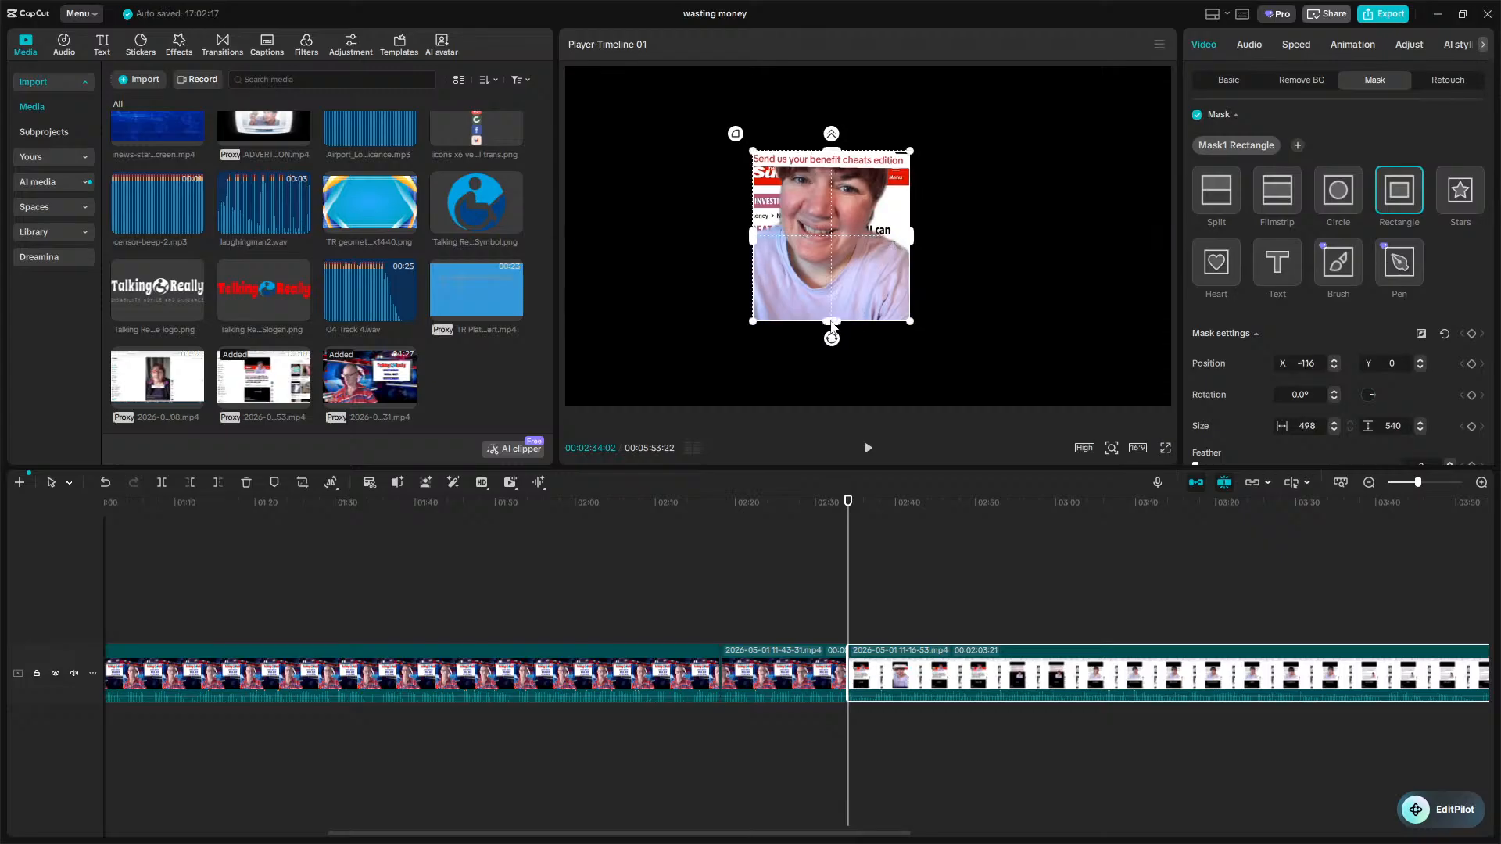
drag(832, 327, 824, 364)
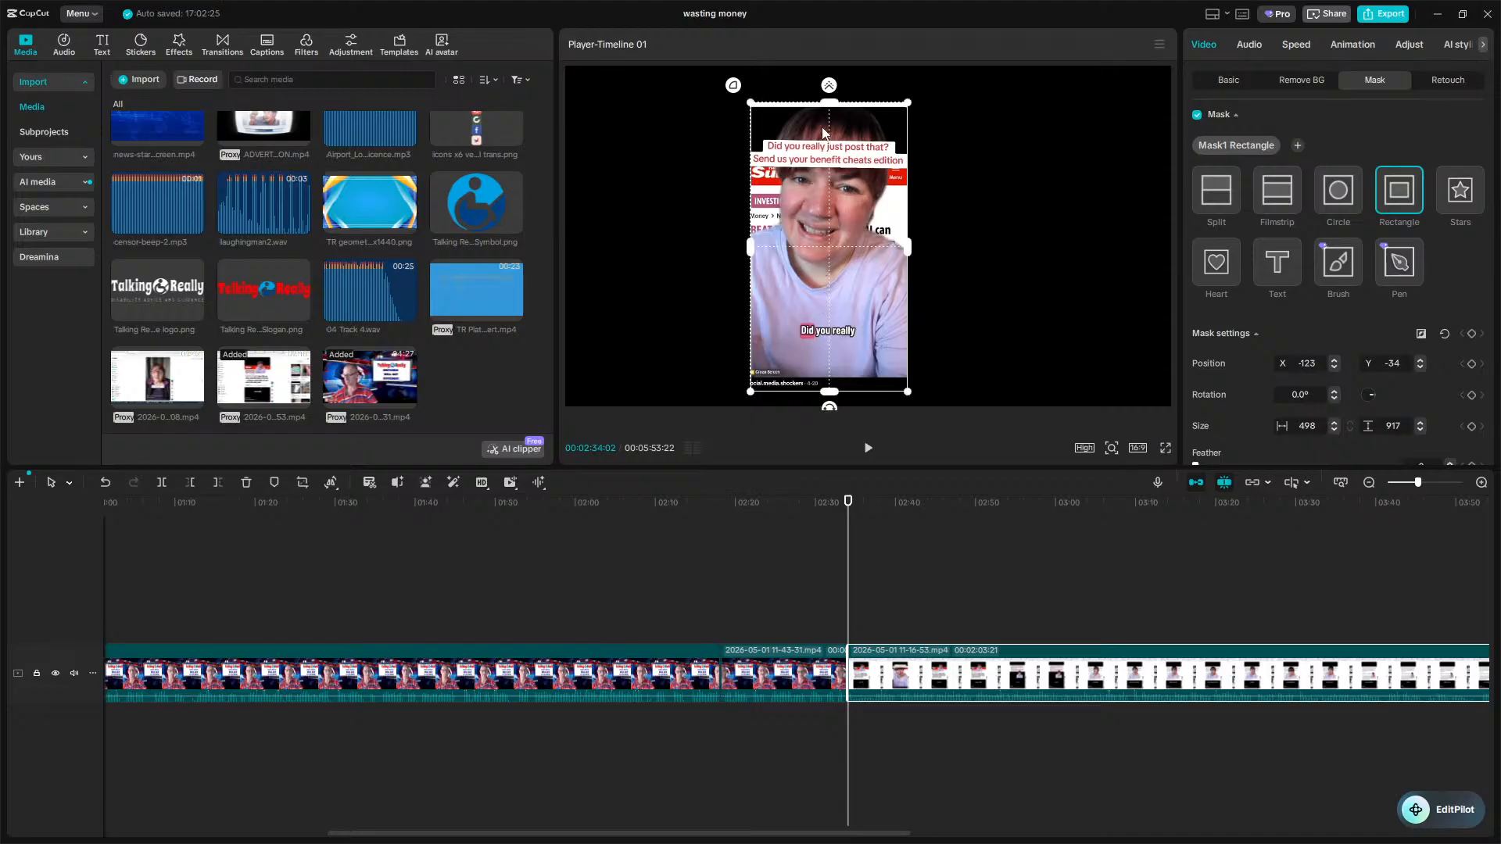
drag(830, 107, 830, 116)
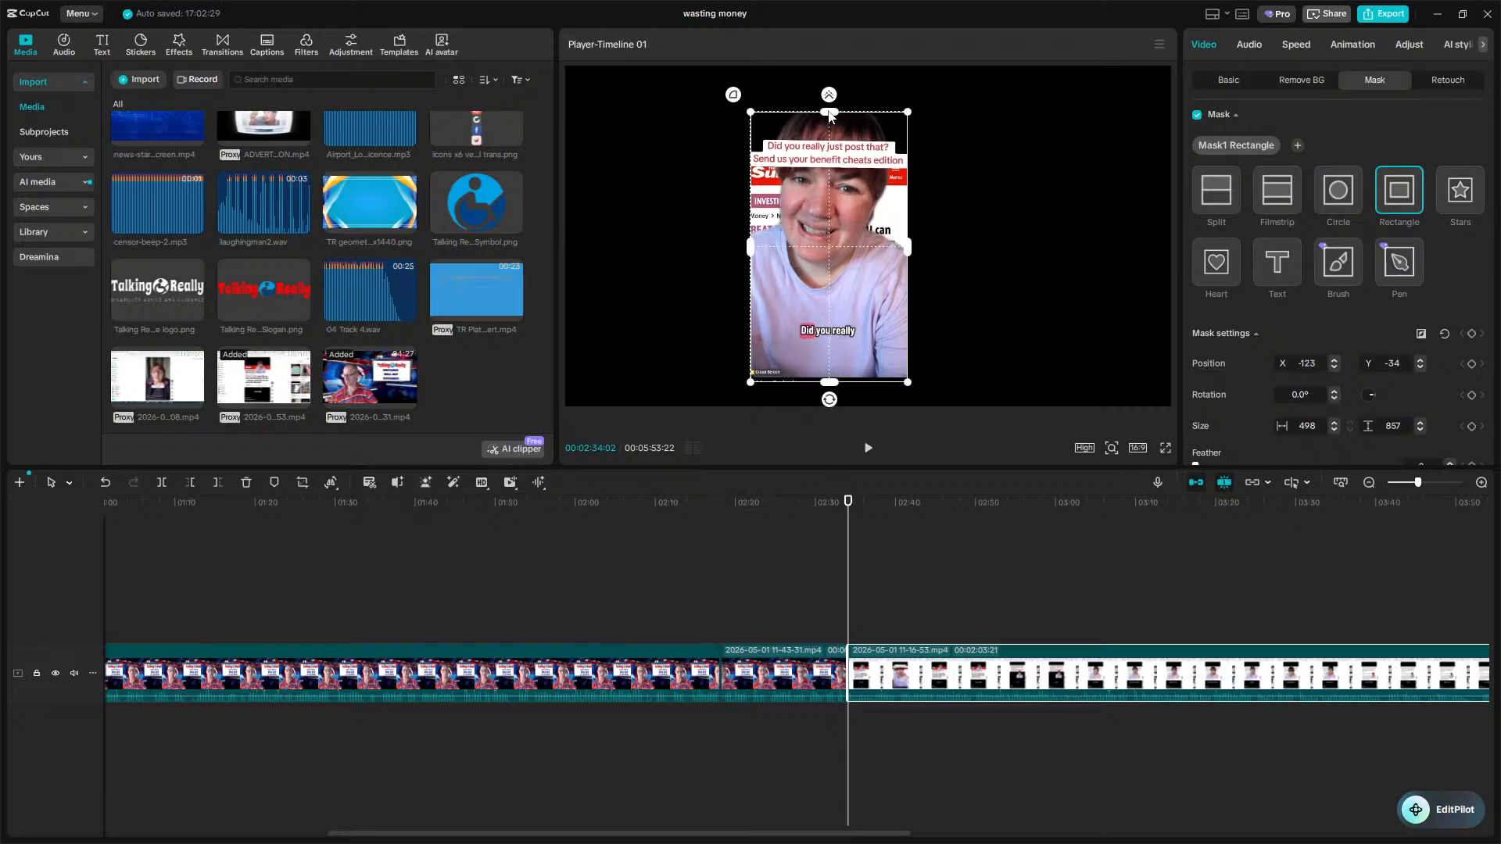
drag(805, 208, 804, 209)
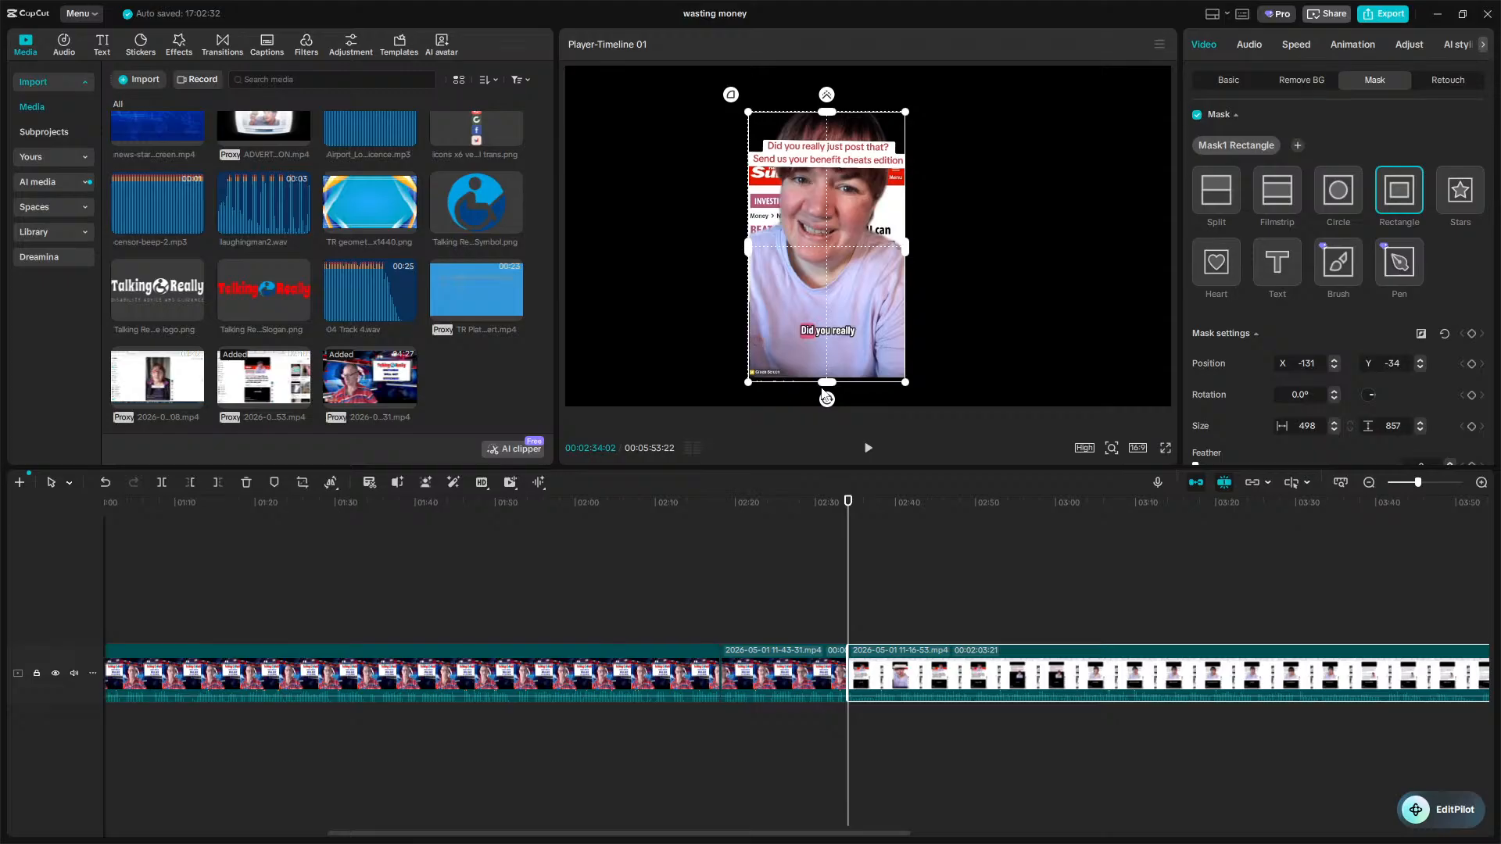
drag(826, 383, 828, 379)
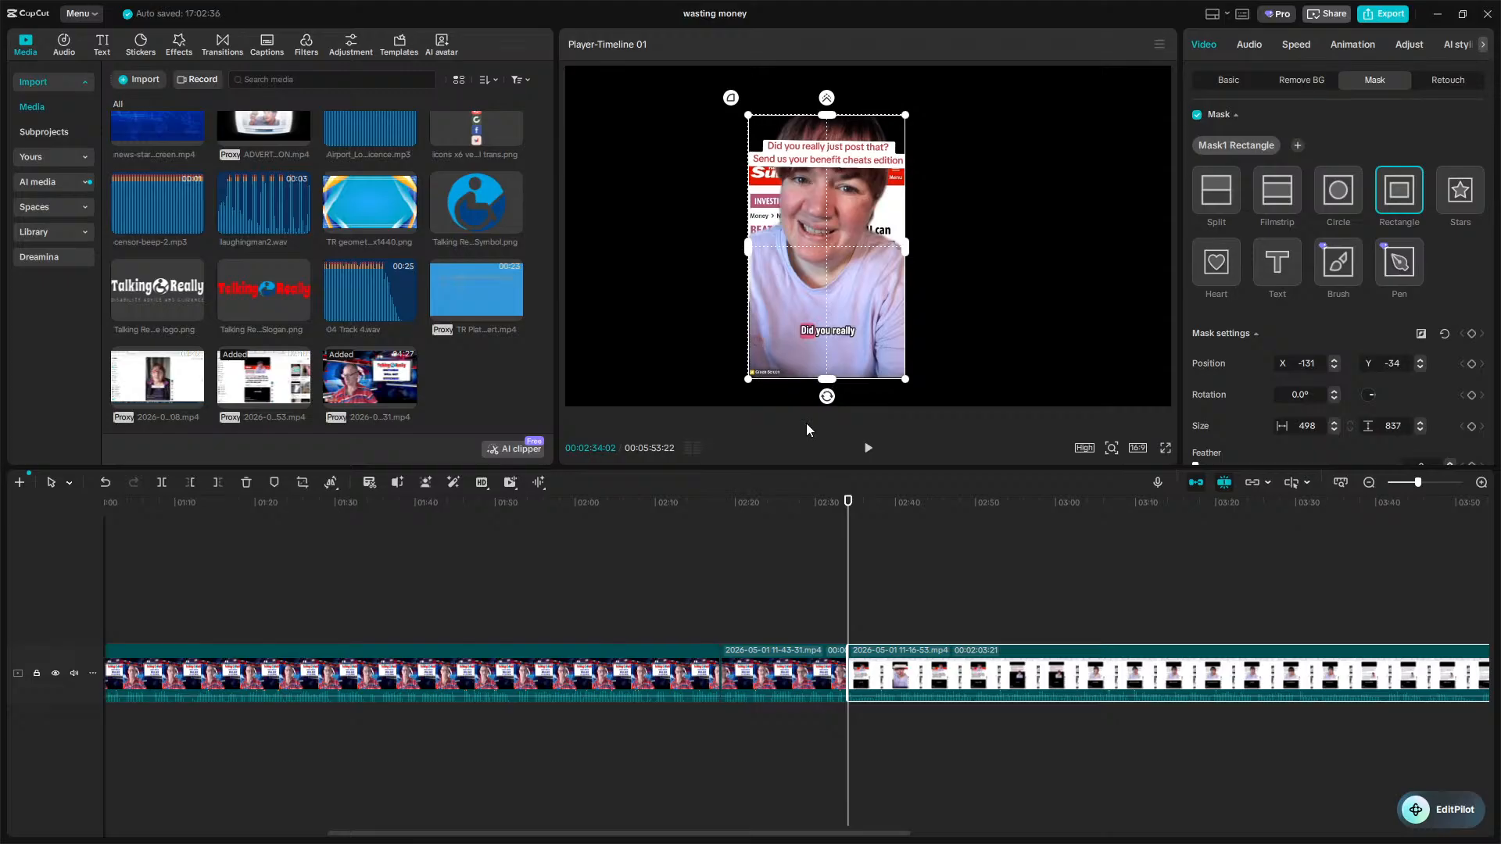
click(804, 552)
Play back the masked clip to check its framing.
key(space)
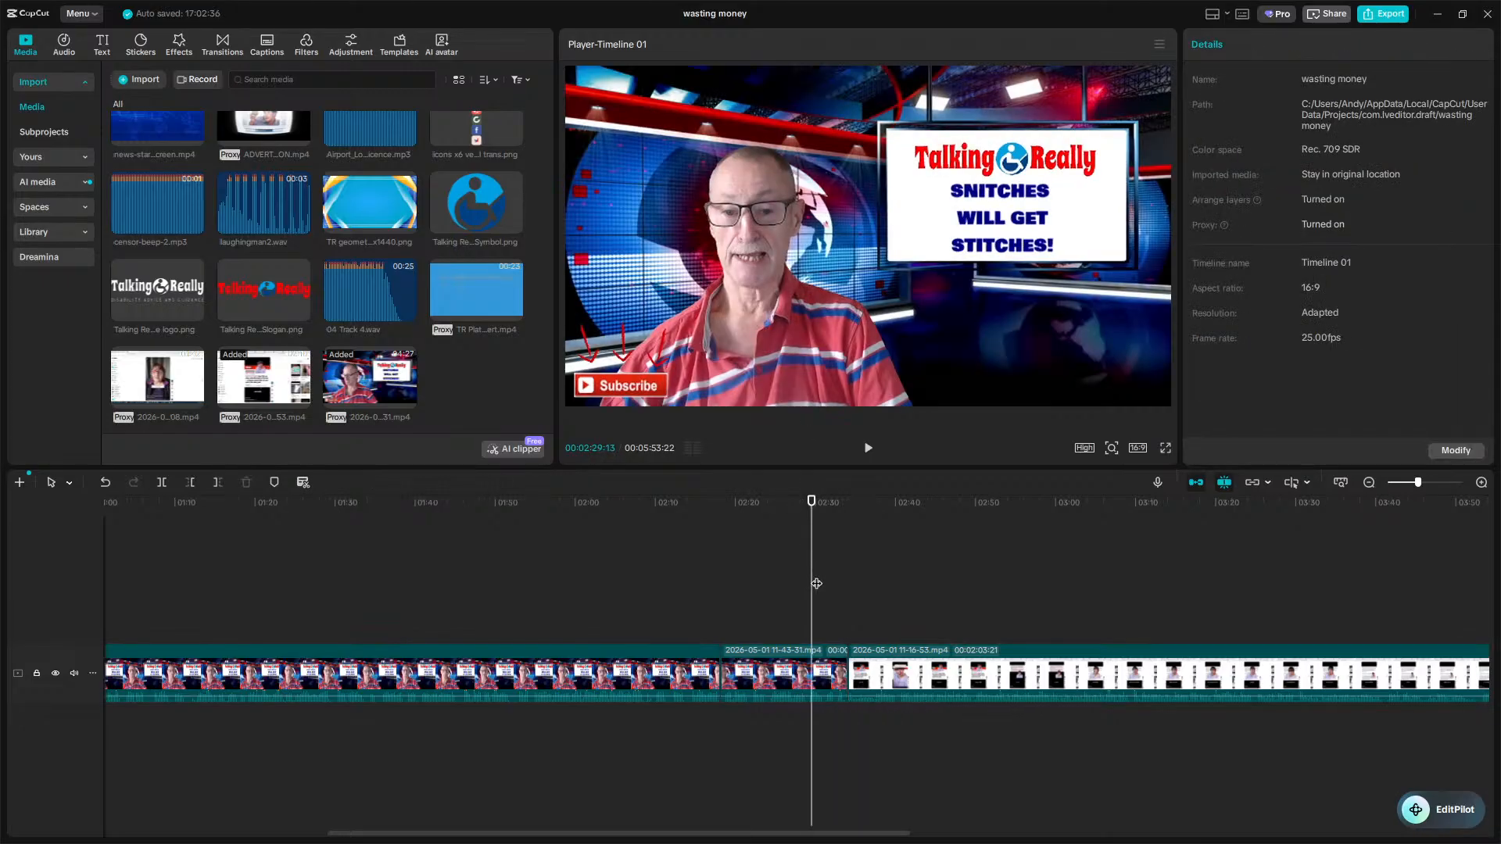
key(l)
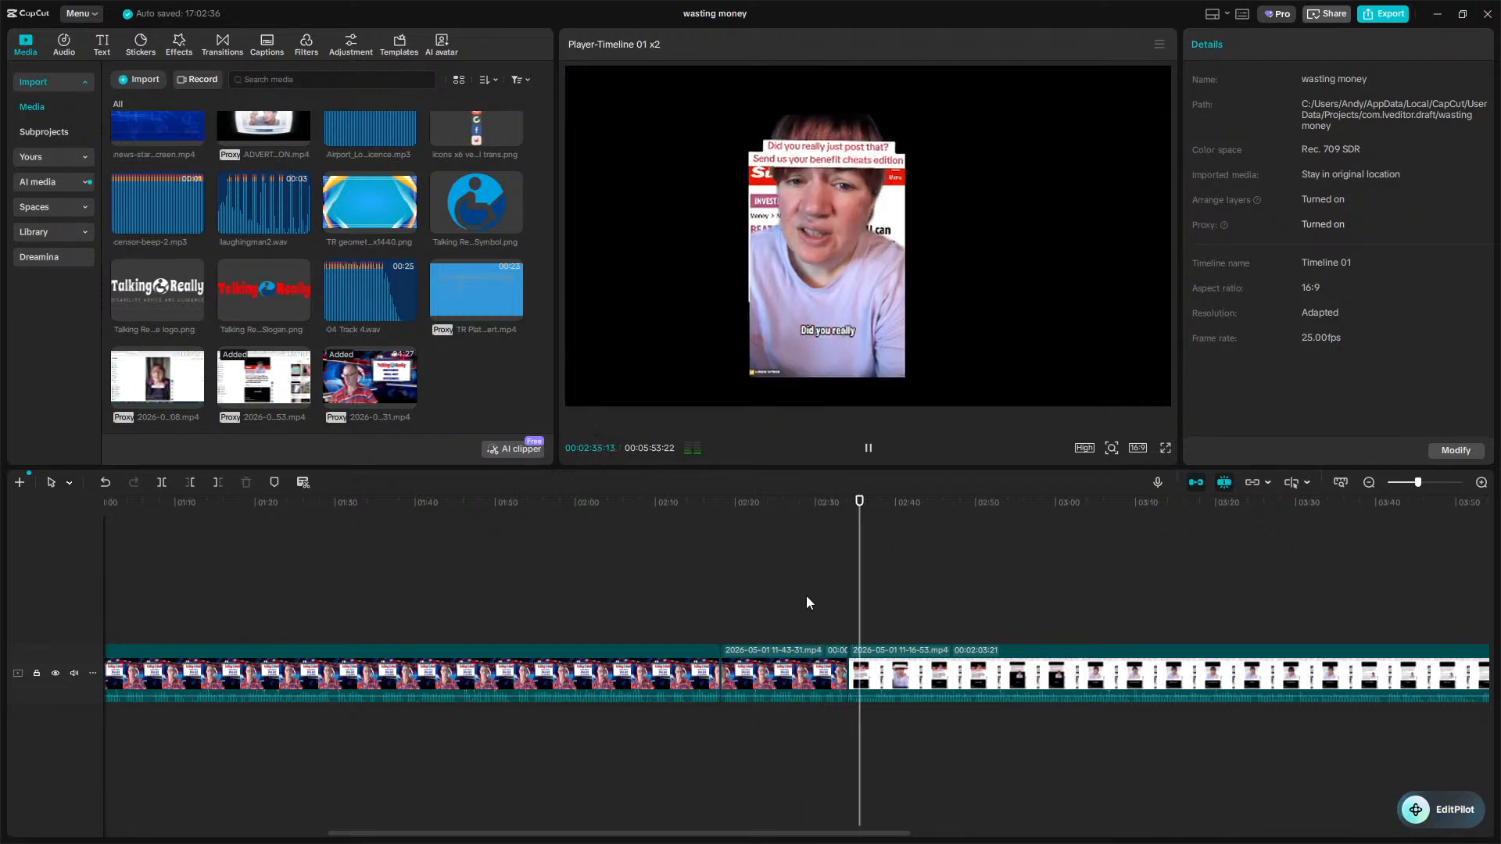
key(space)
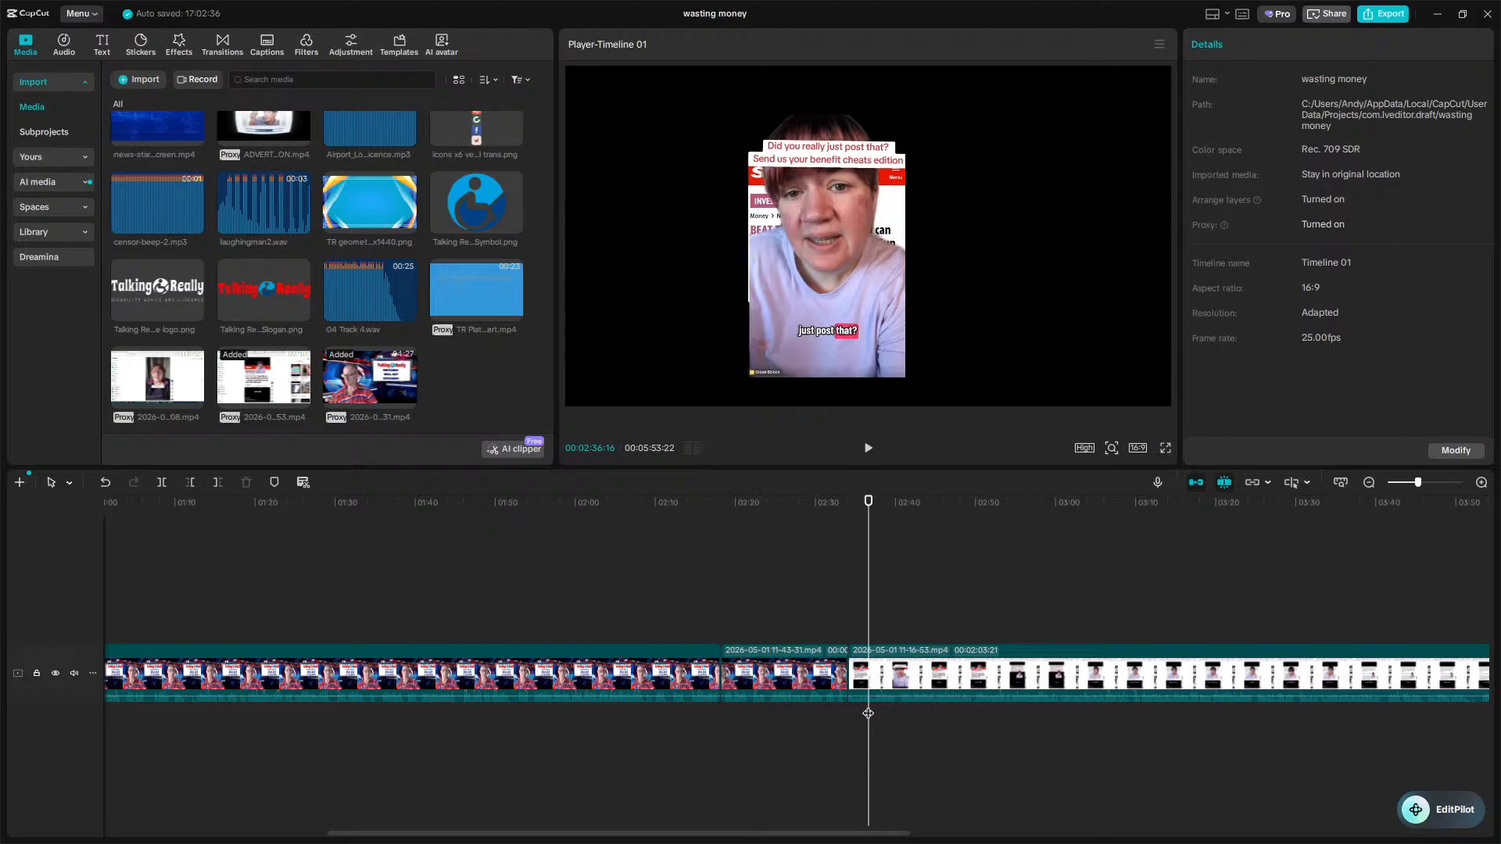
click(879, 695)
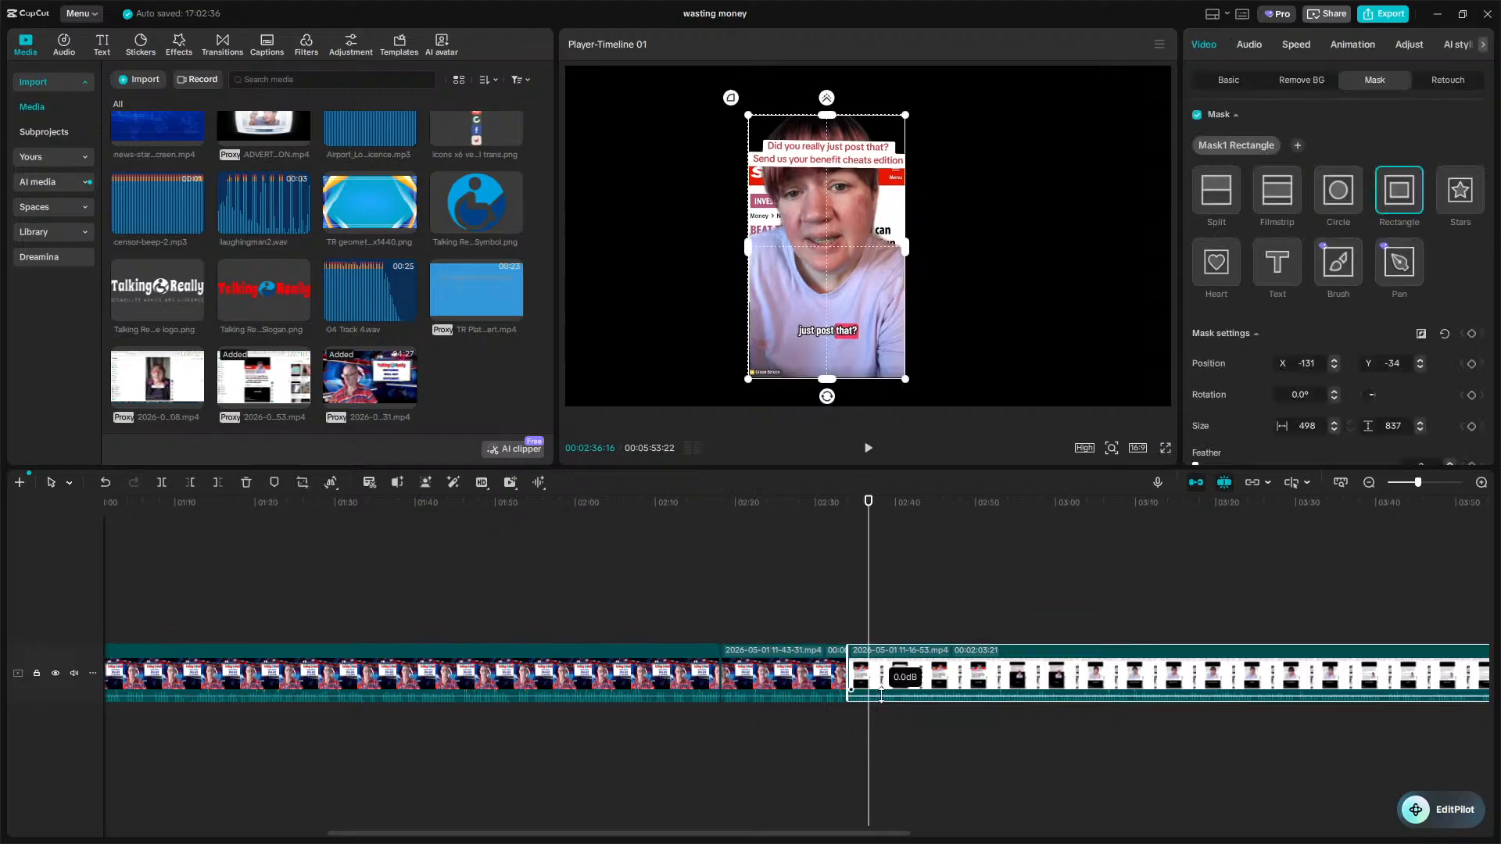
key(space)
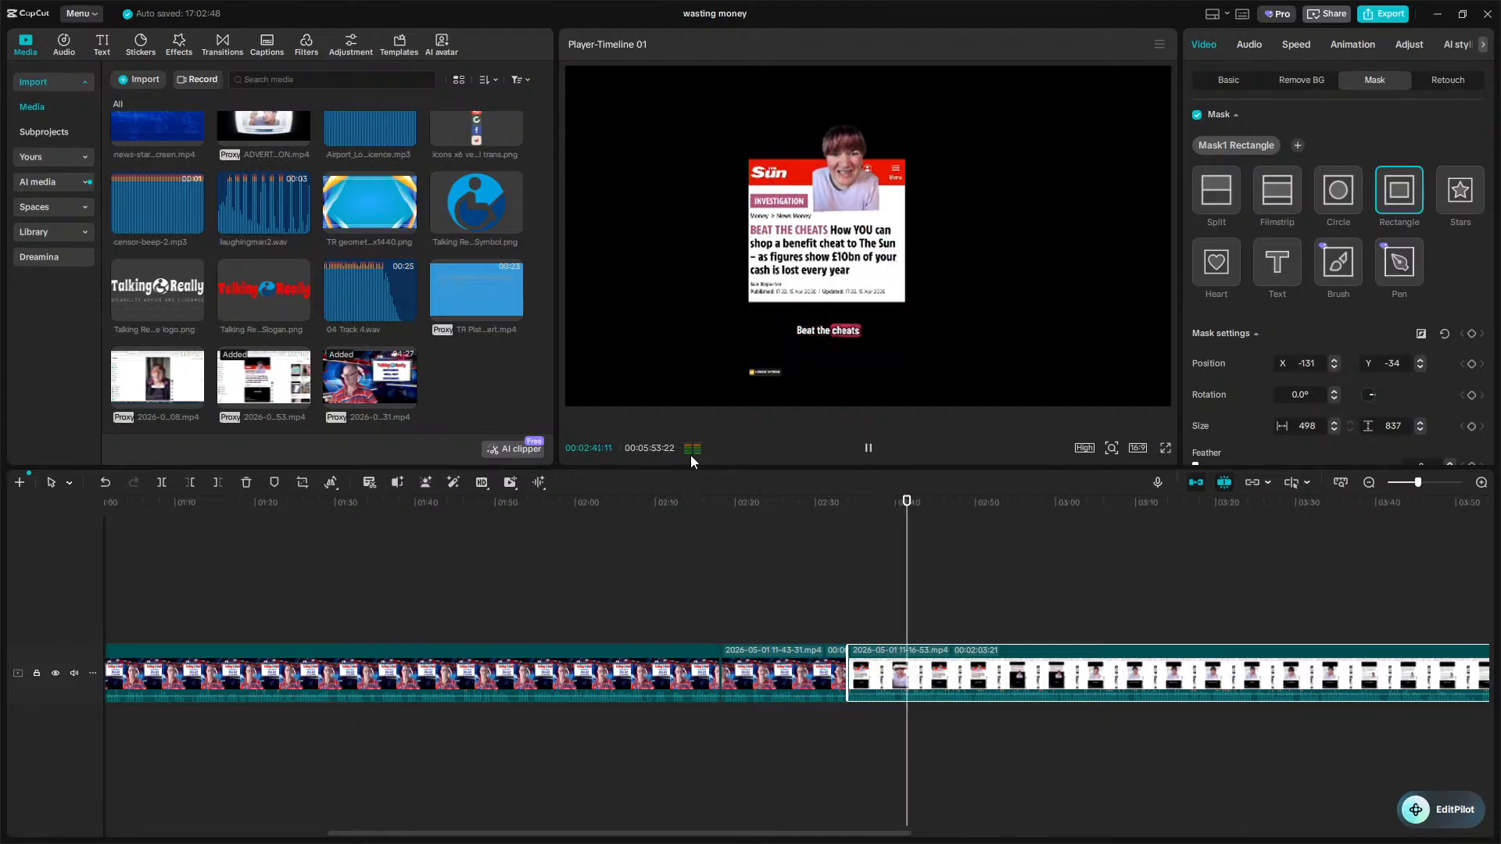
key(space)
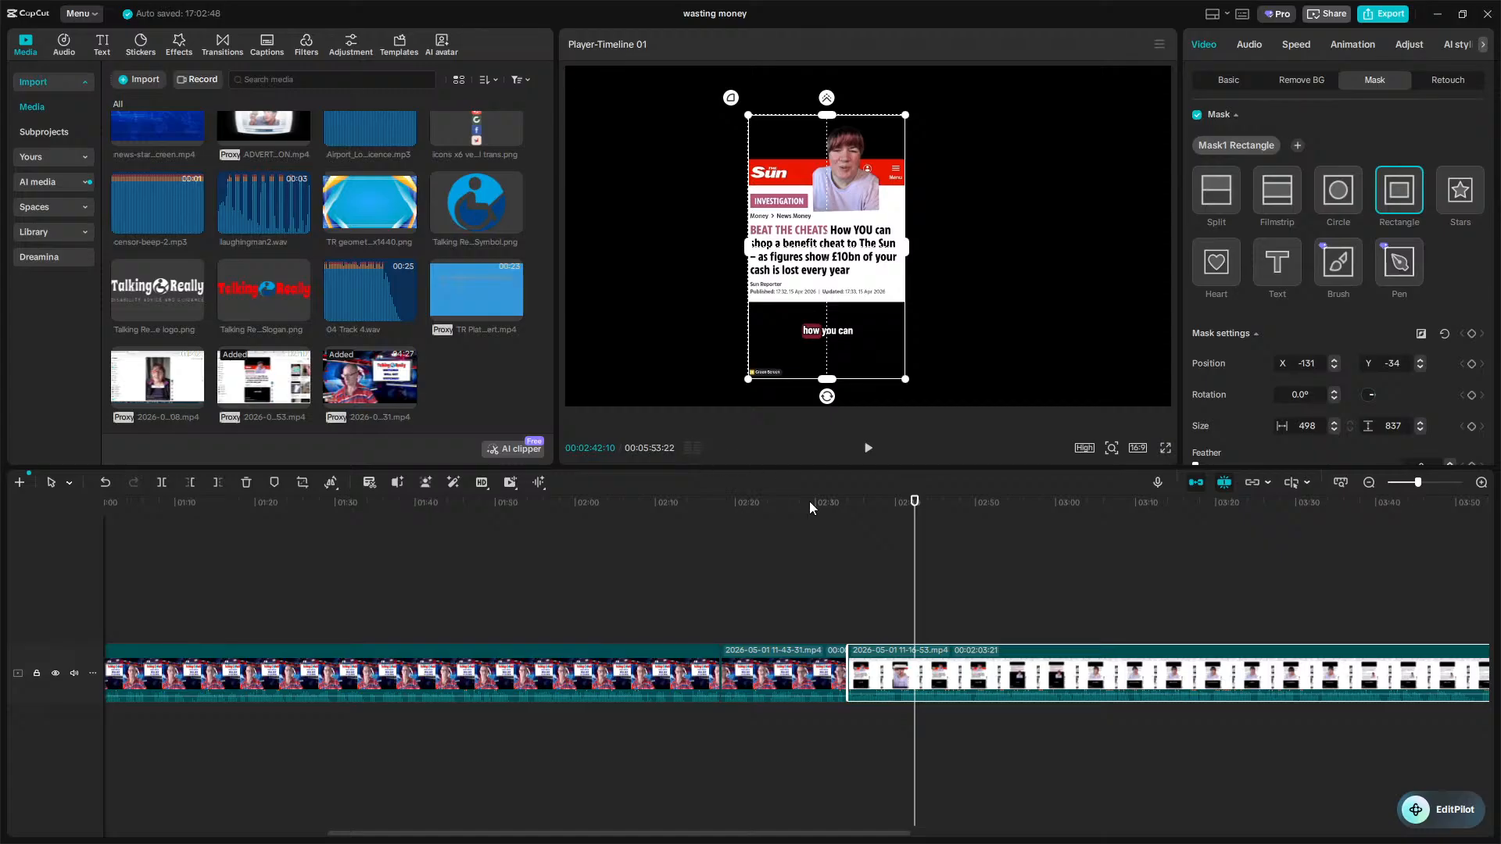
click(1017, 588)
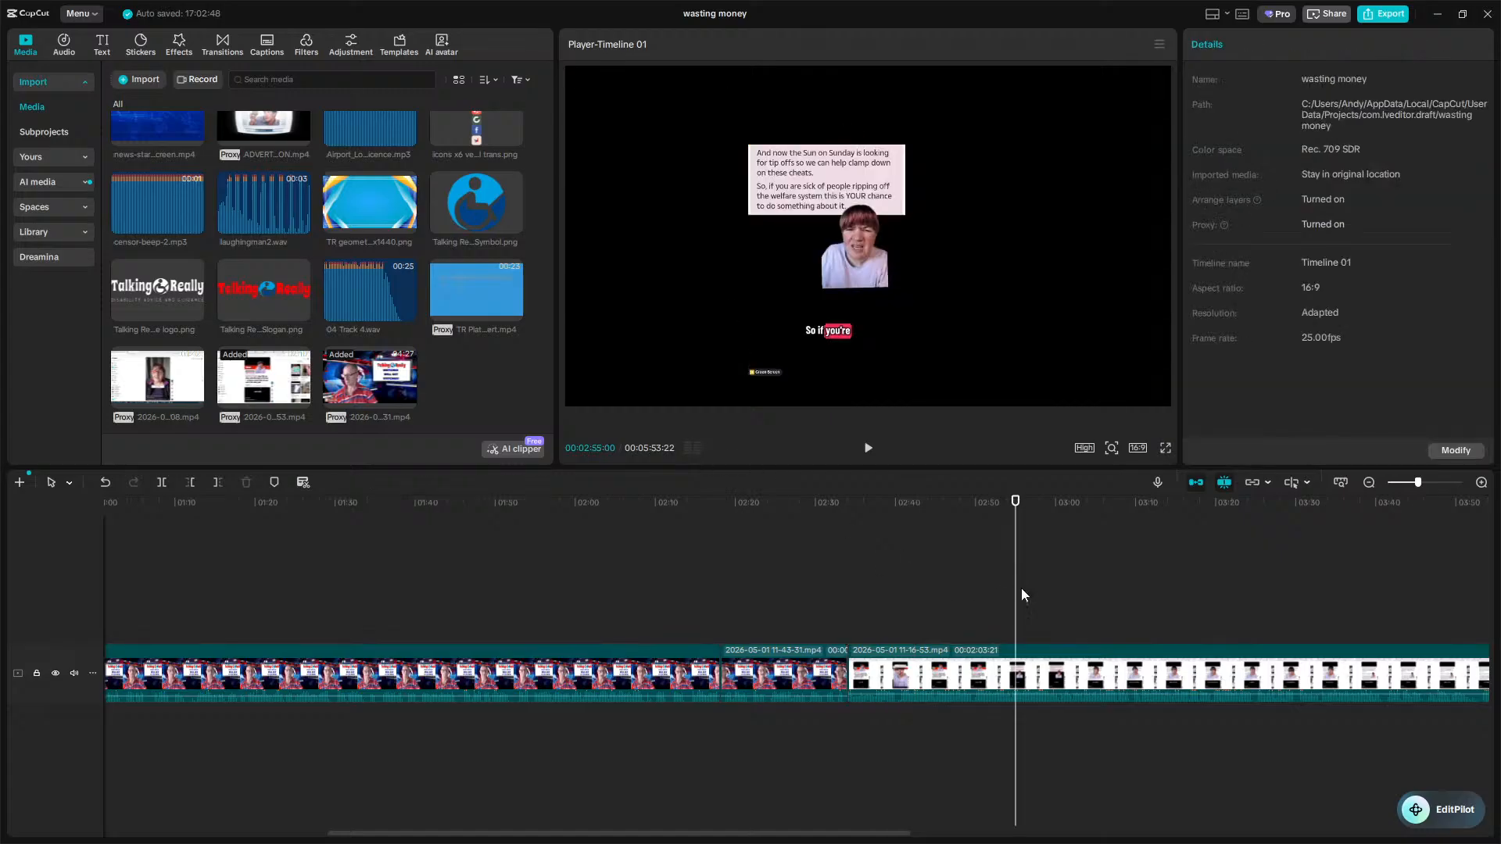
Trim about one second from the end of the inserted clip near 4:36.
scroll(1024, 583, right, 10)
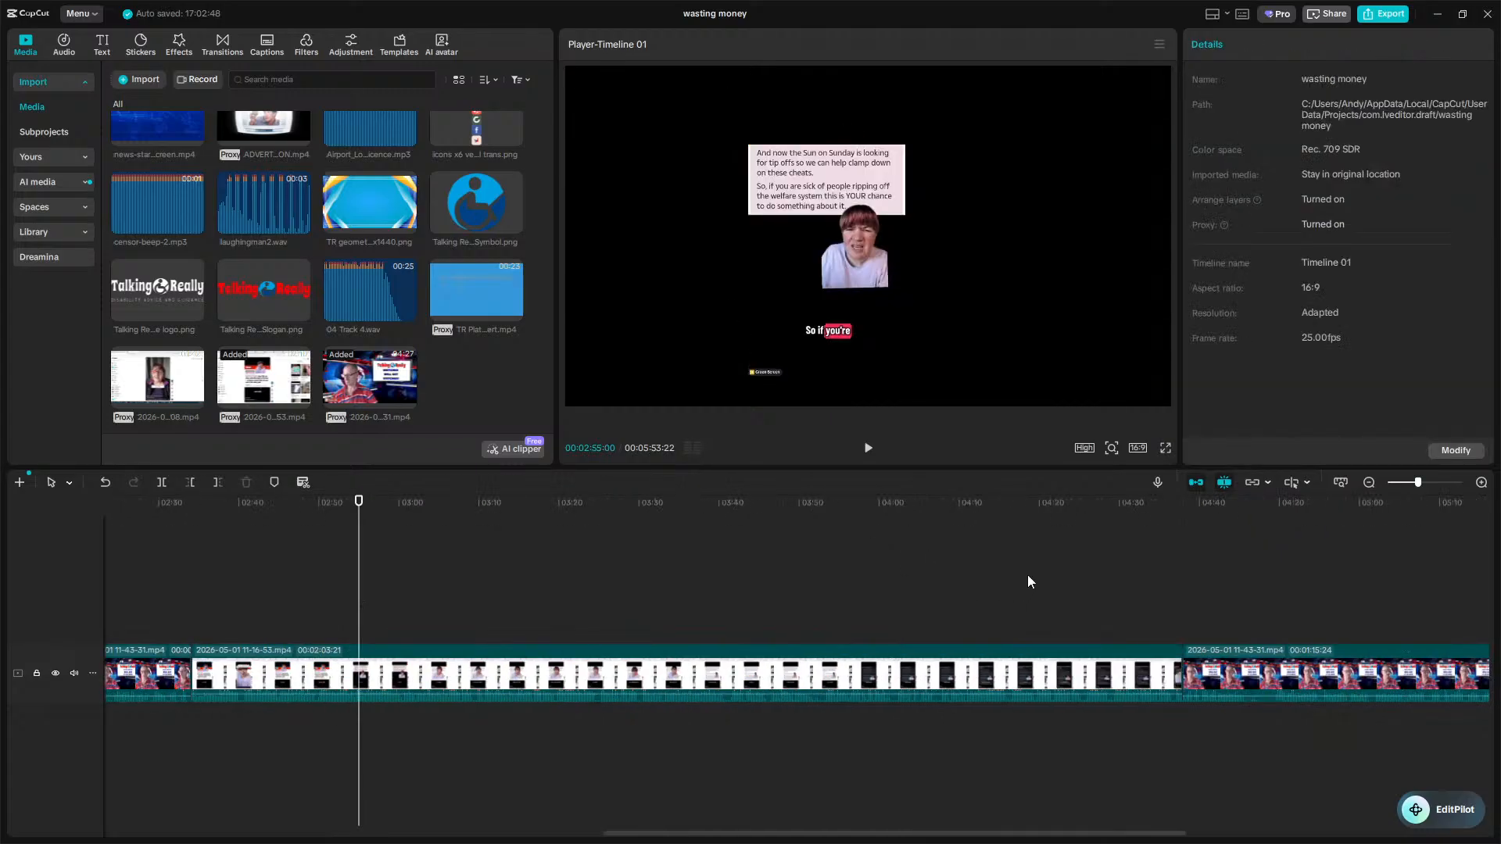
click(618, 634)
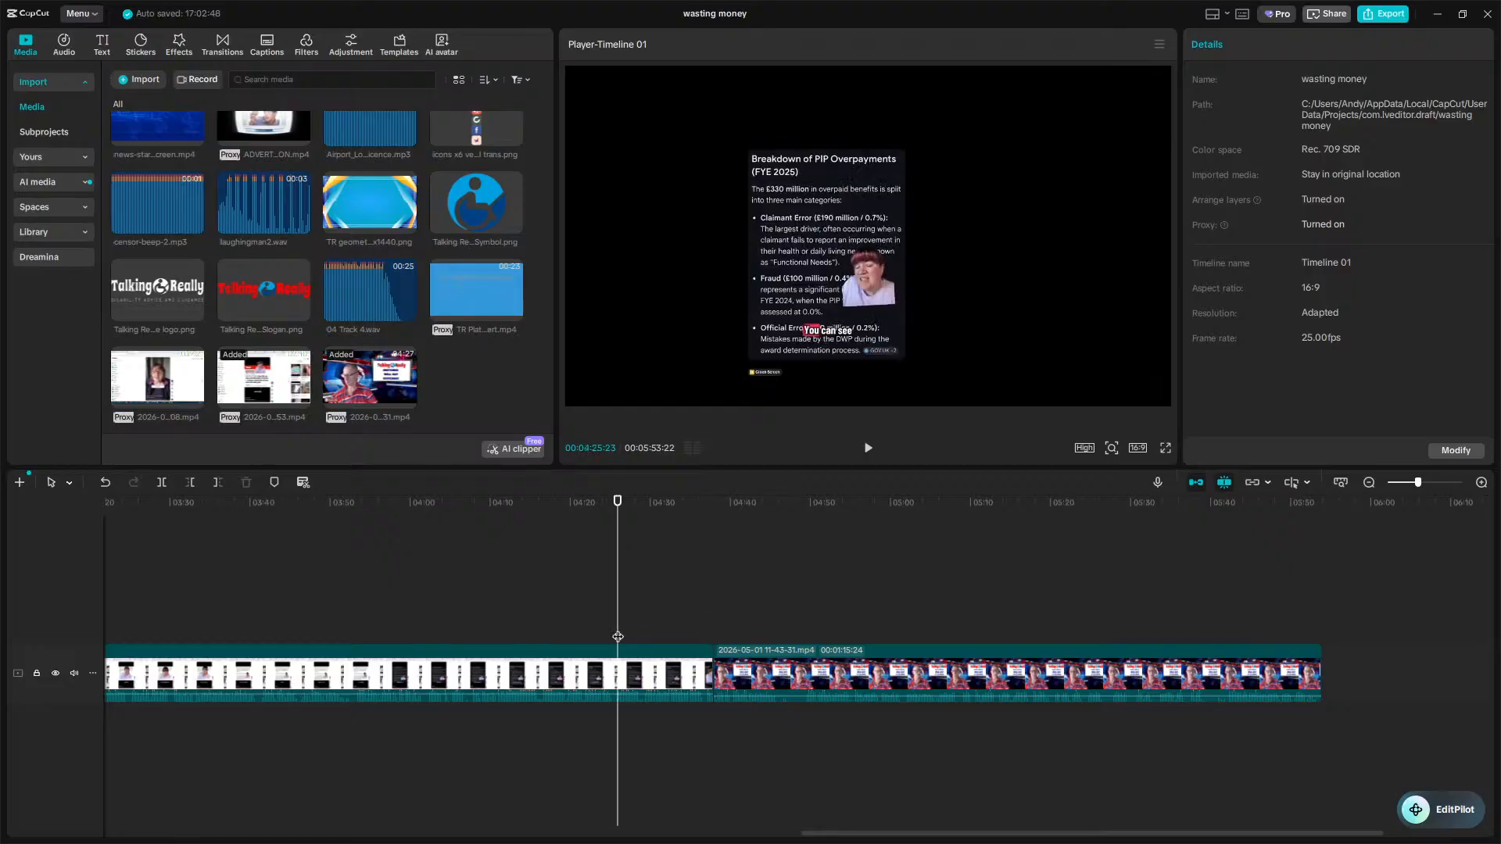
key(space)
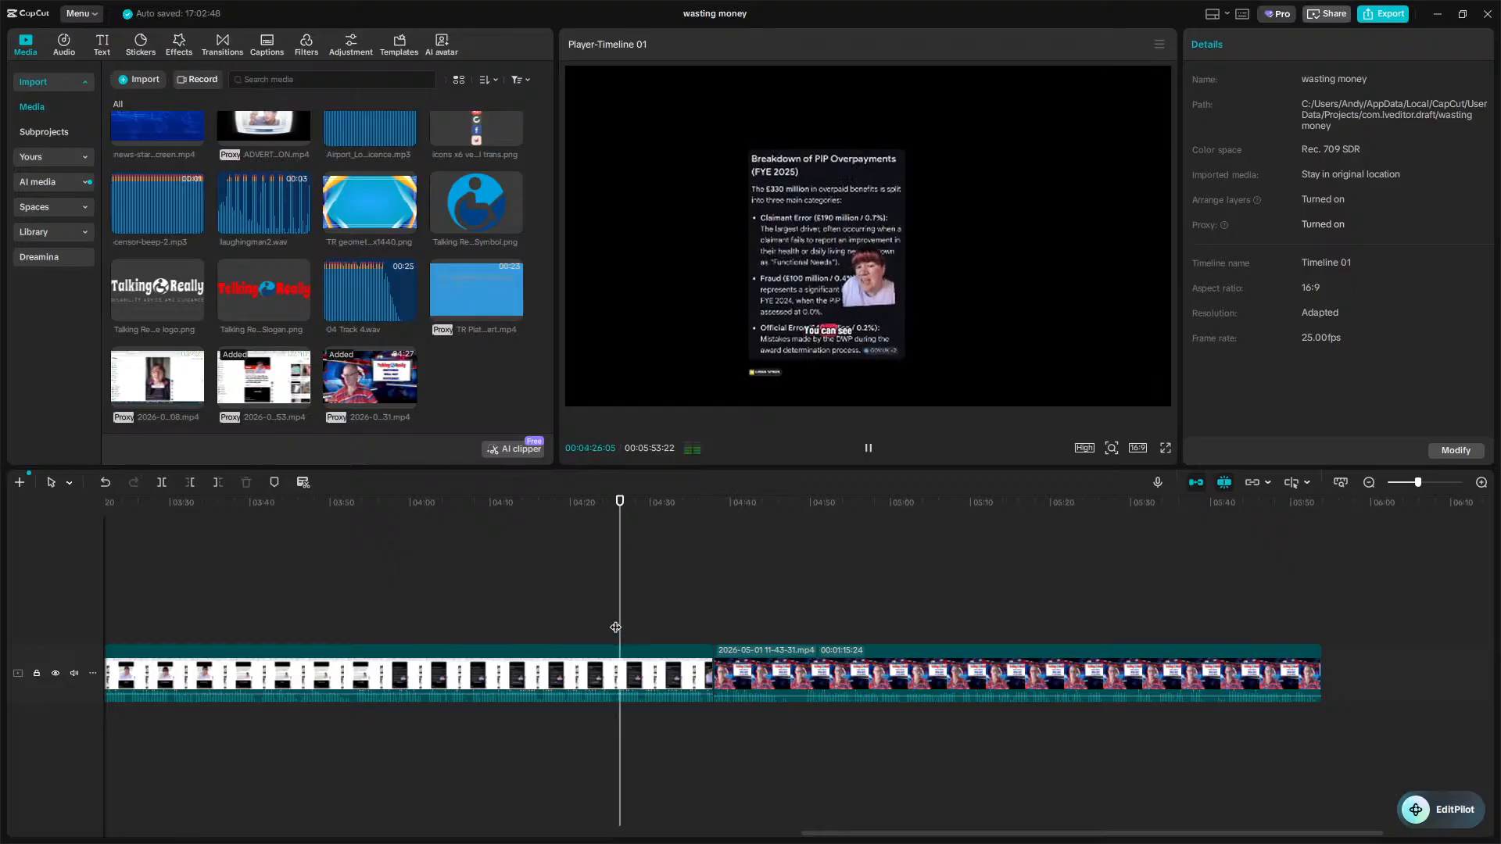
click(658, 617)
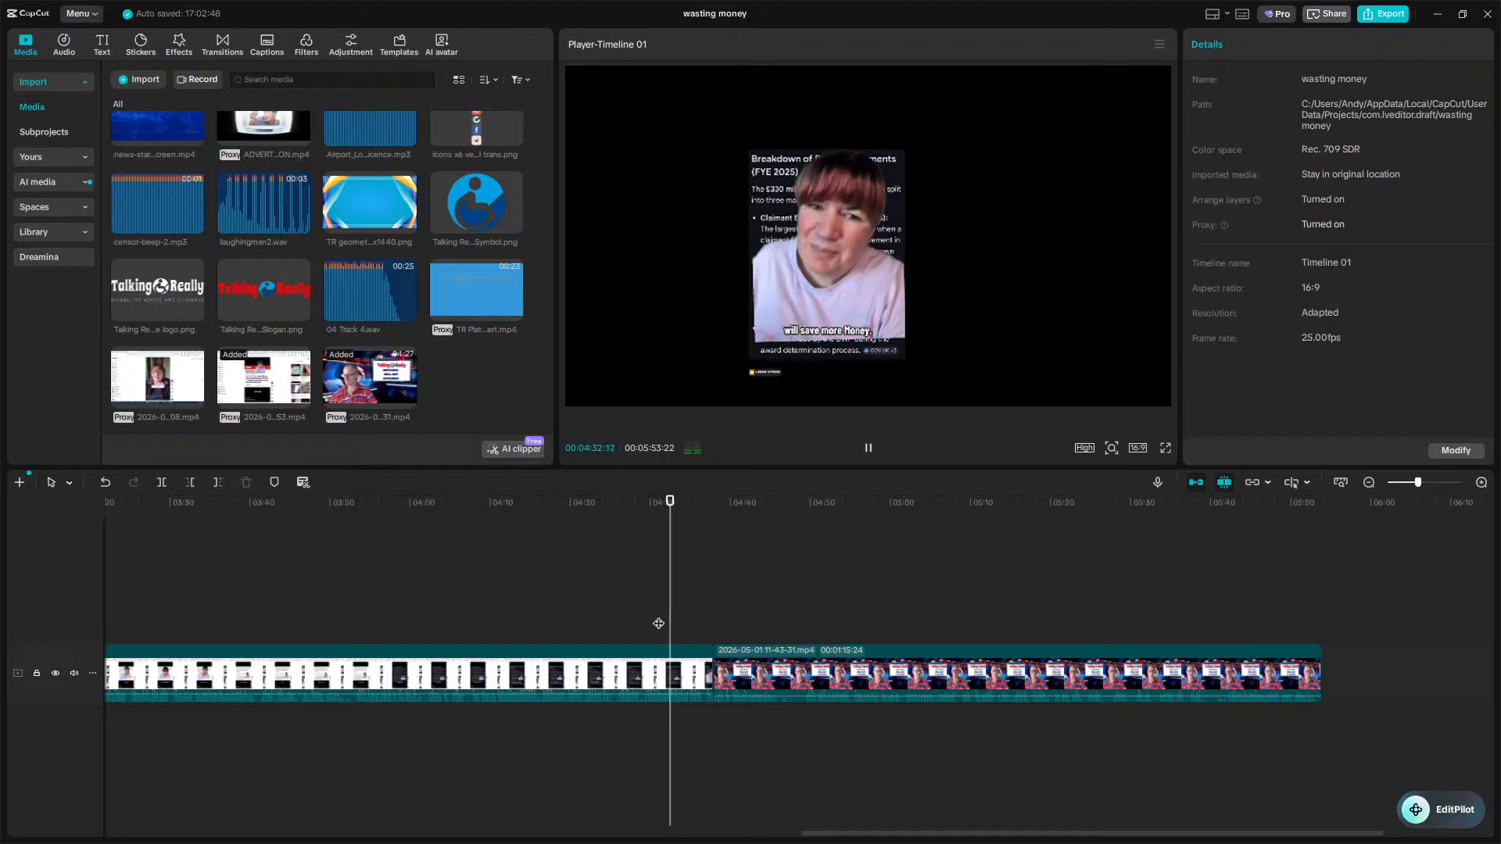
click(695, 453)
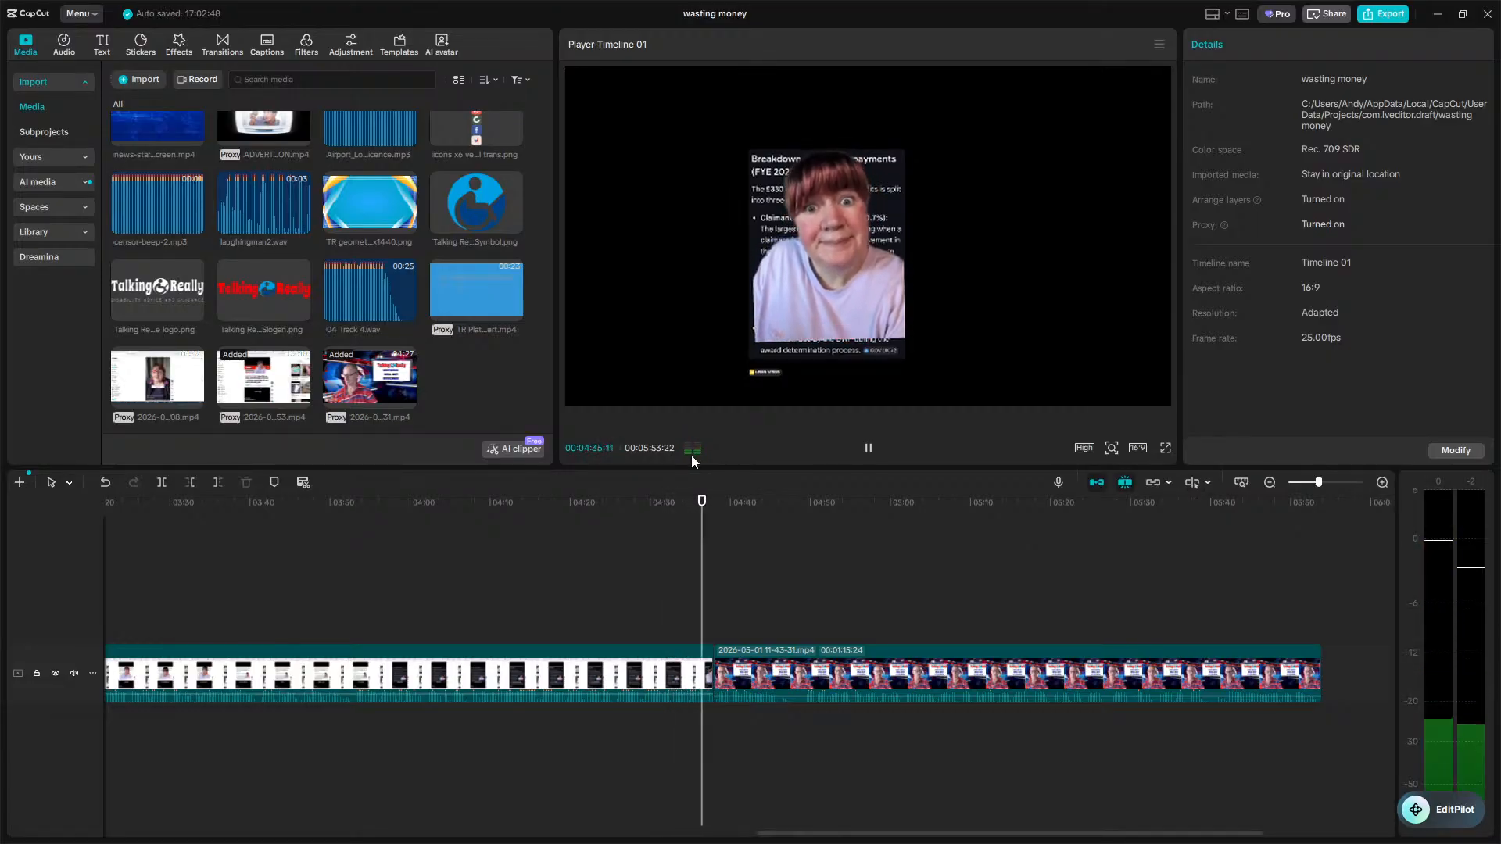
key(space)
key(w)
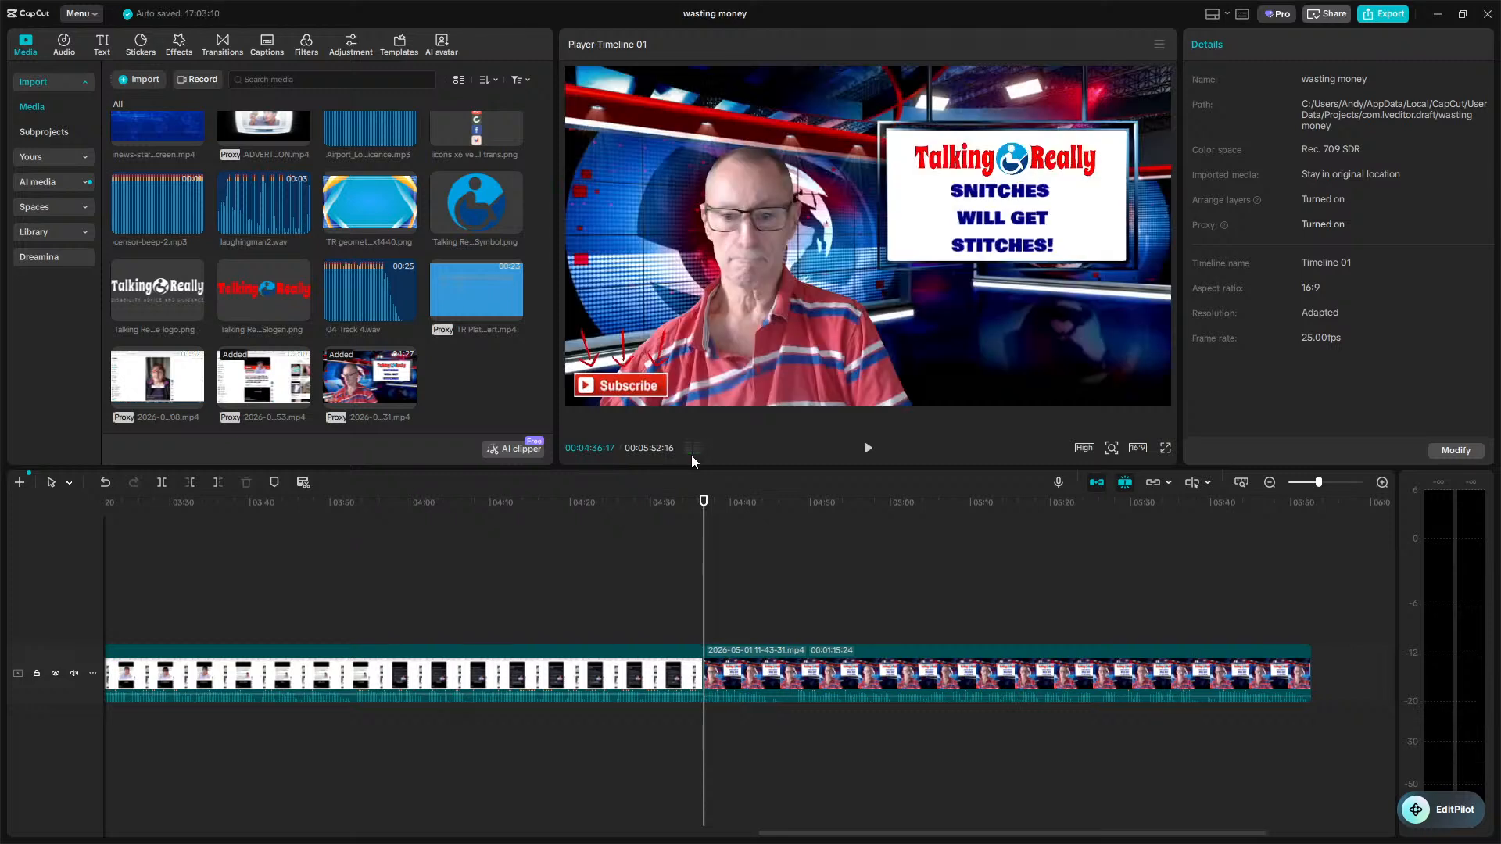
Split the webcam clip at about 4:44 on the timeline, undoing a trial trim around the cut.
key(space)
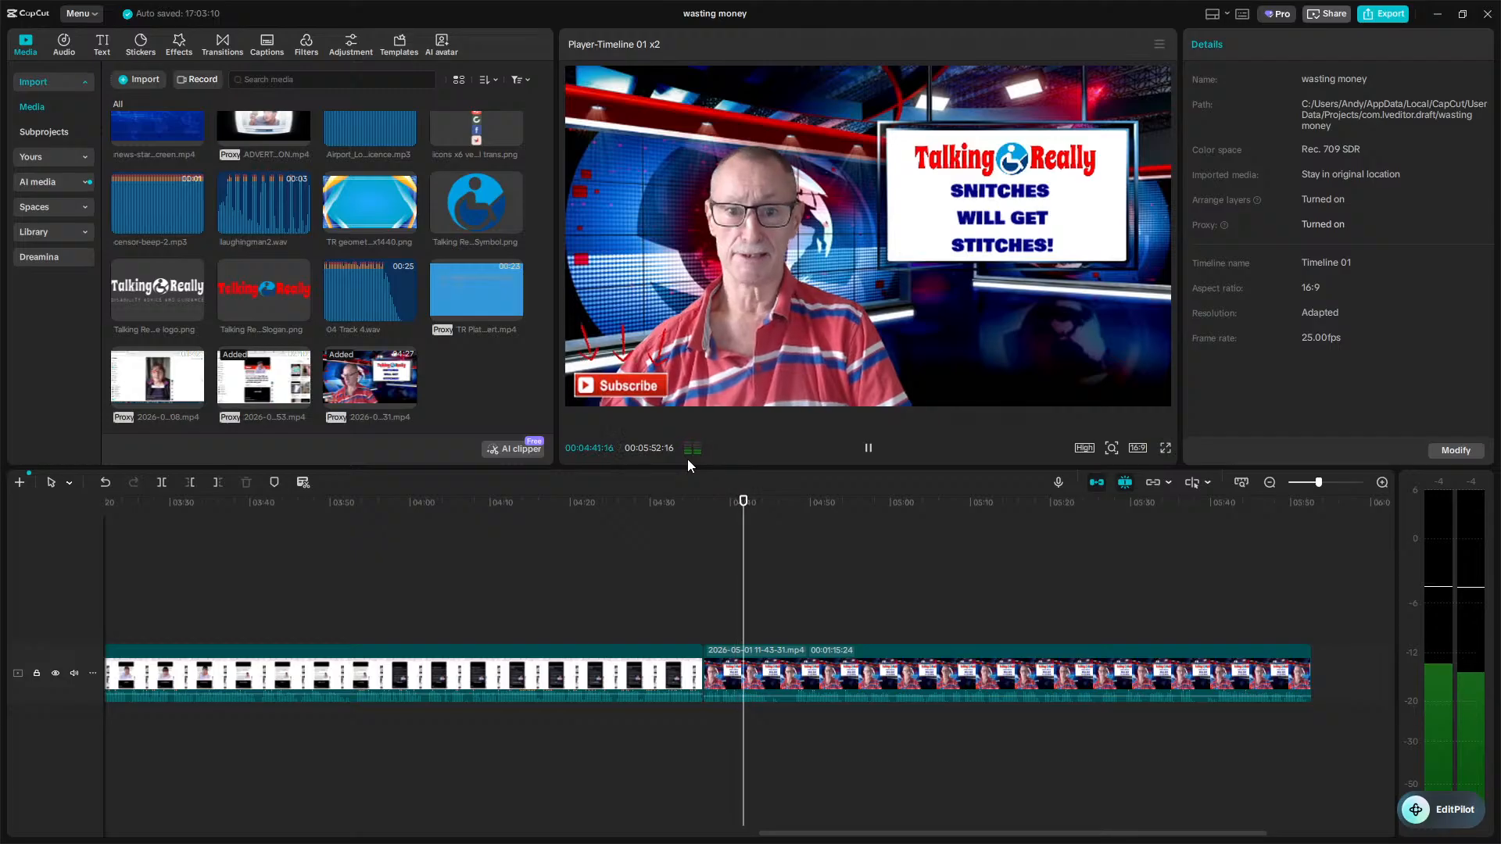
key(space)
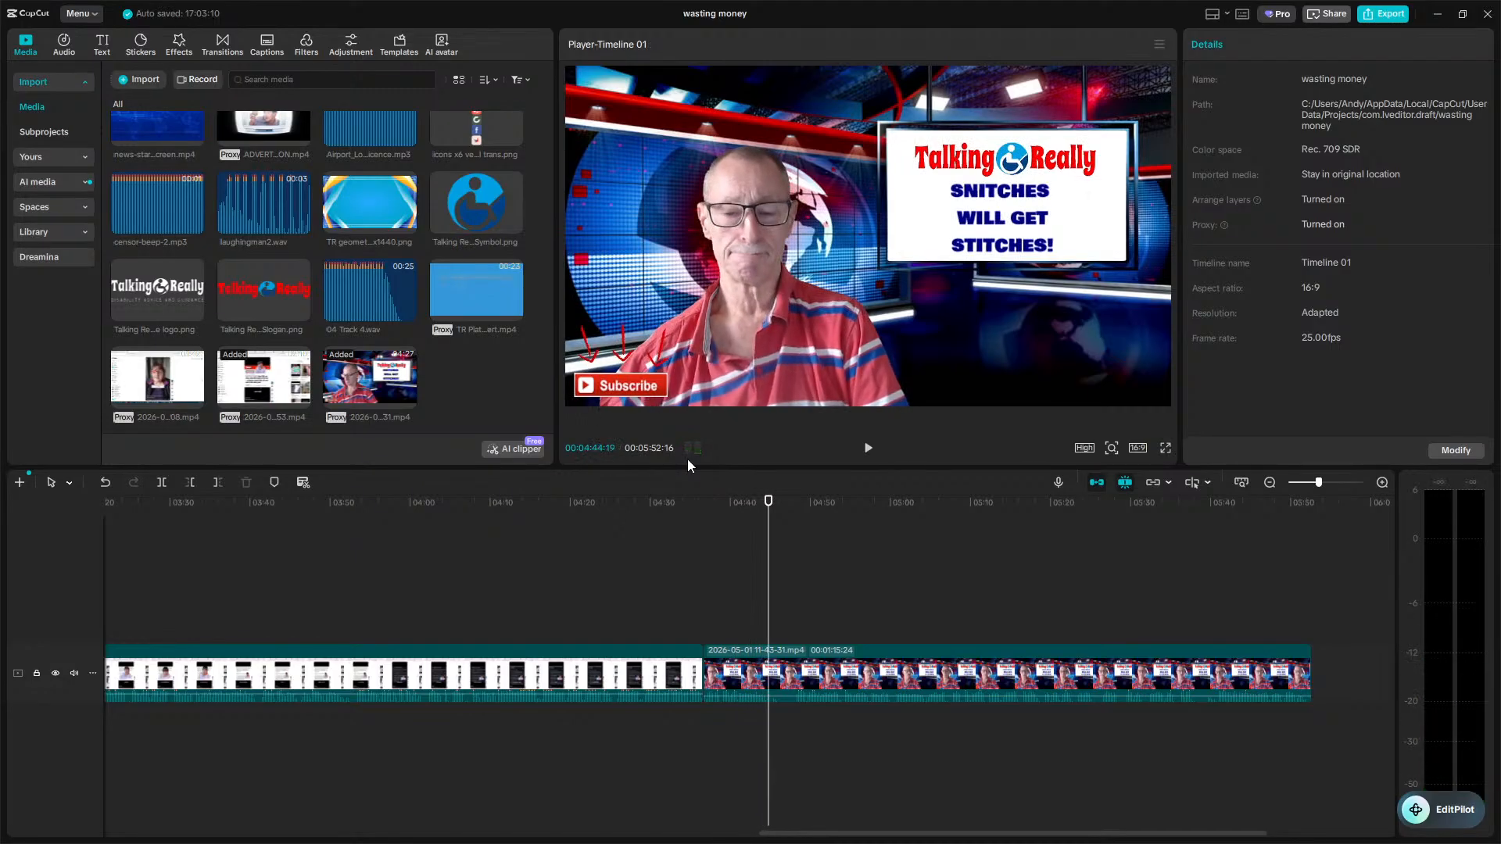
key(ctrl+b)
click(796, 713)
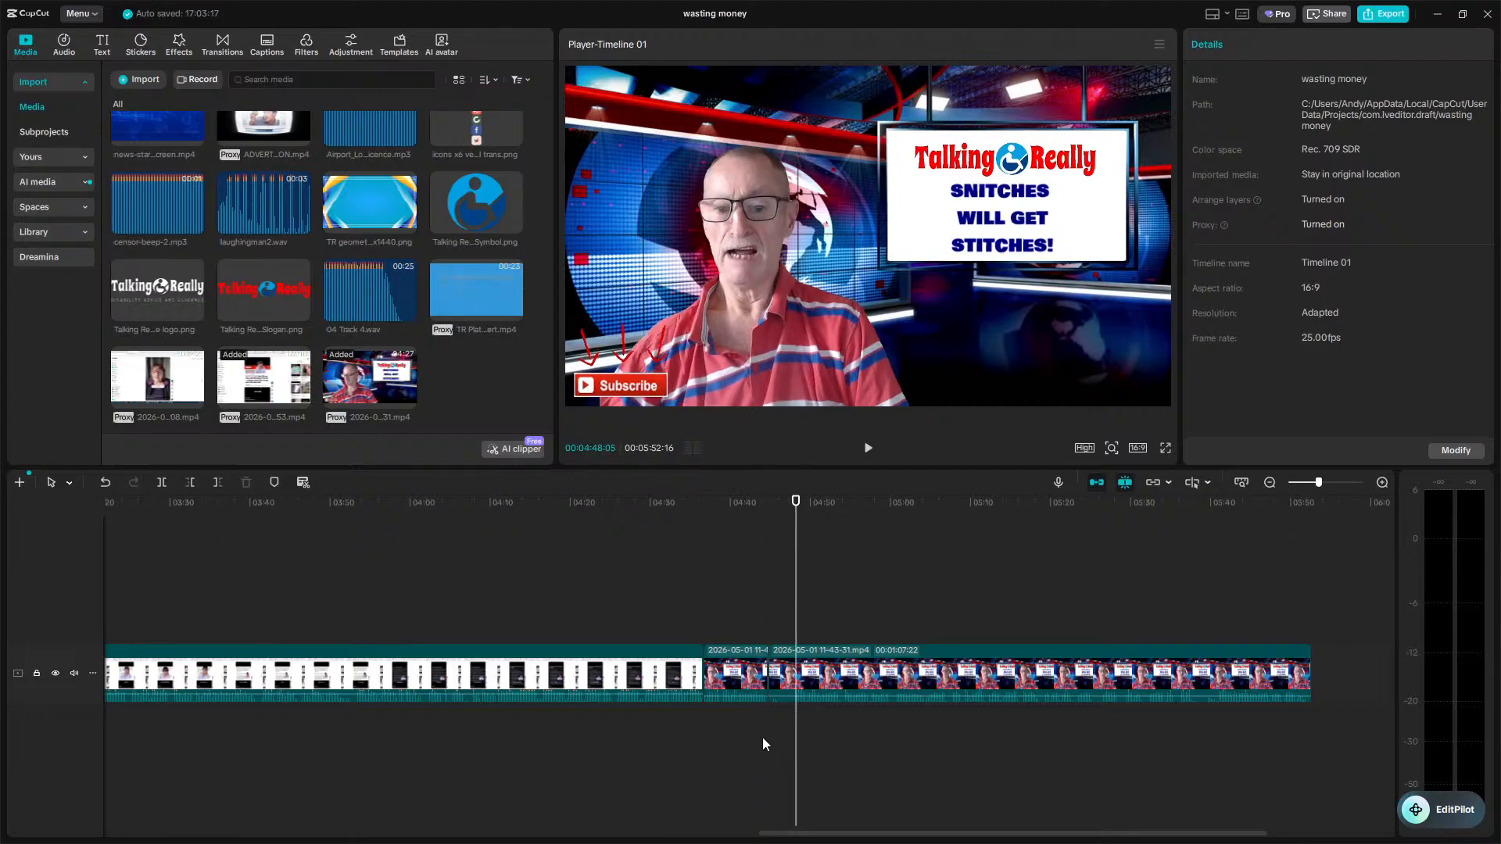
key(w)
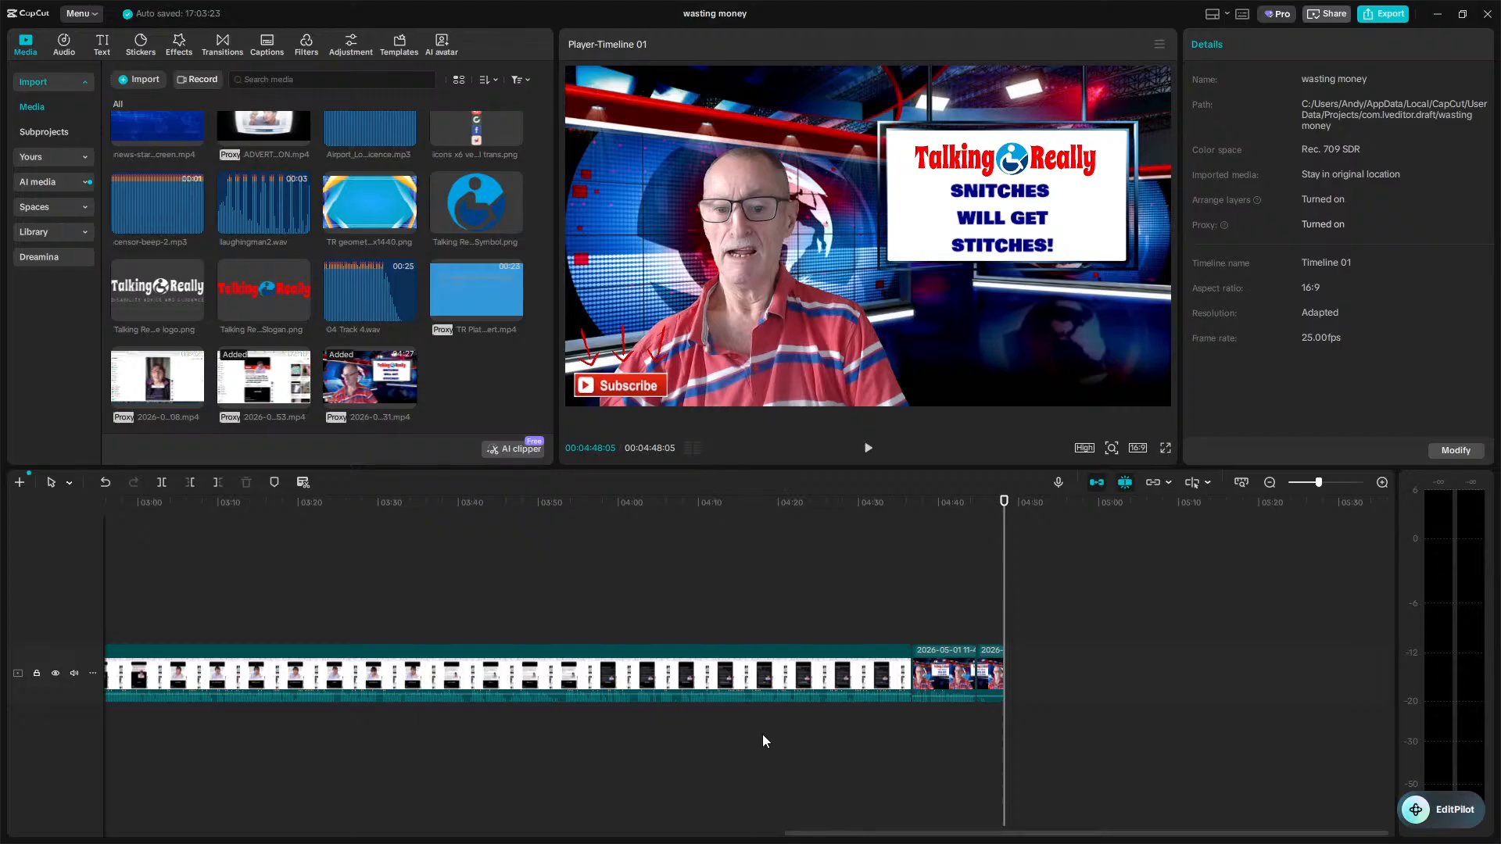
key(ctrl+z)
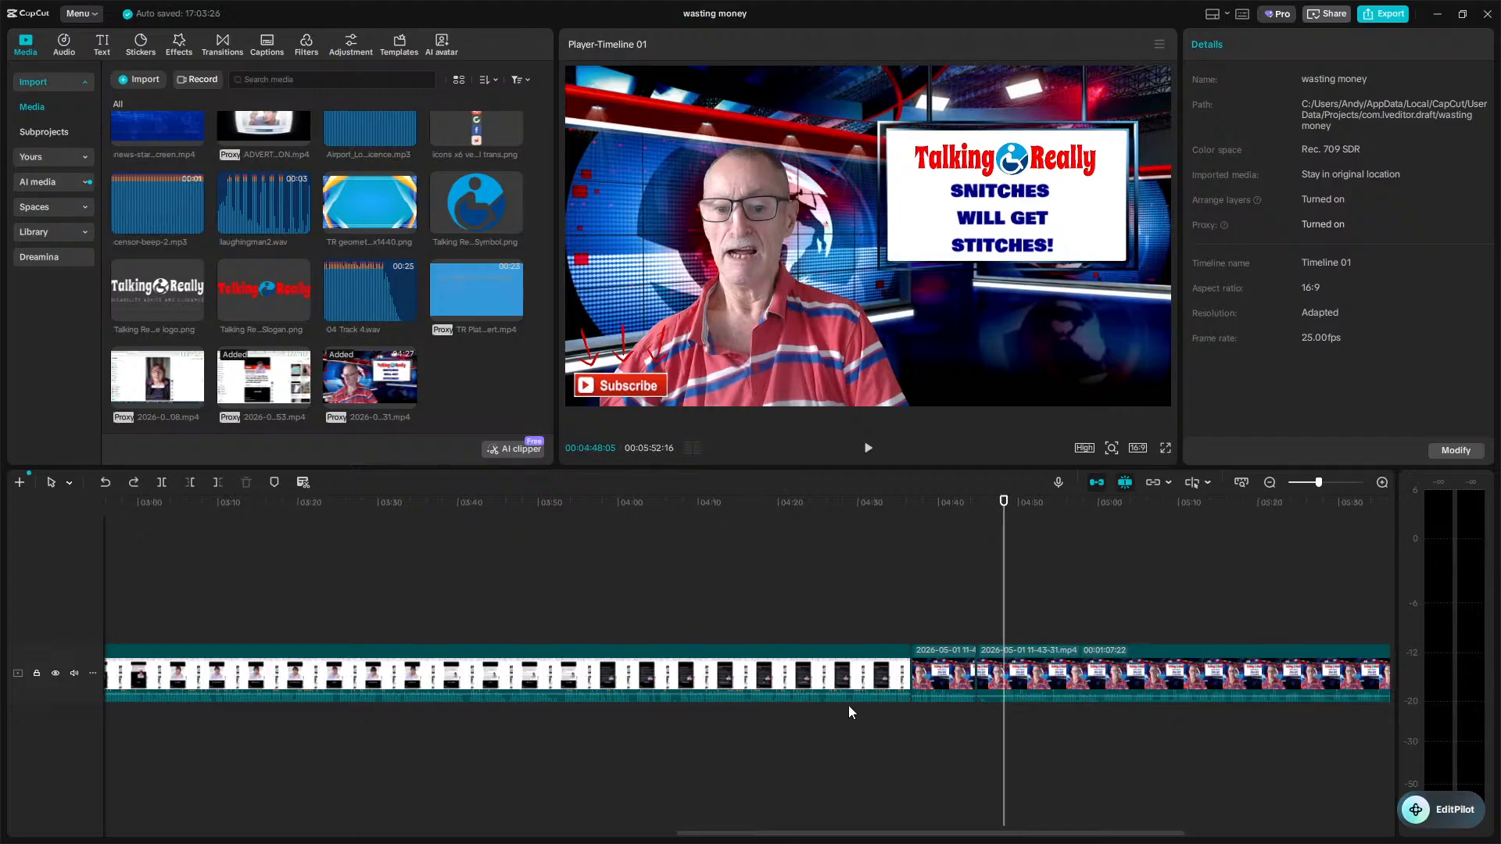
key(ctrl+z)
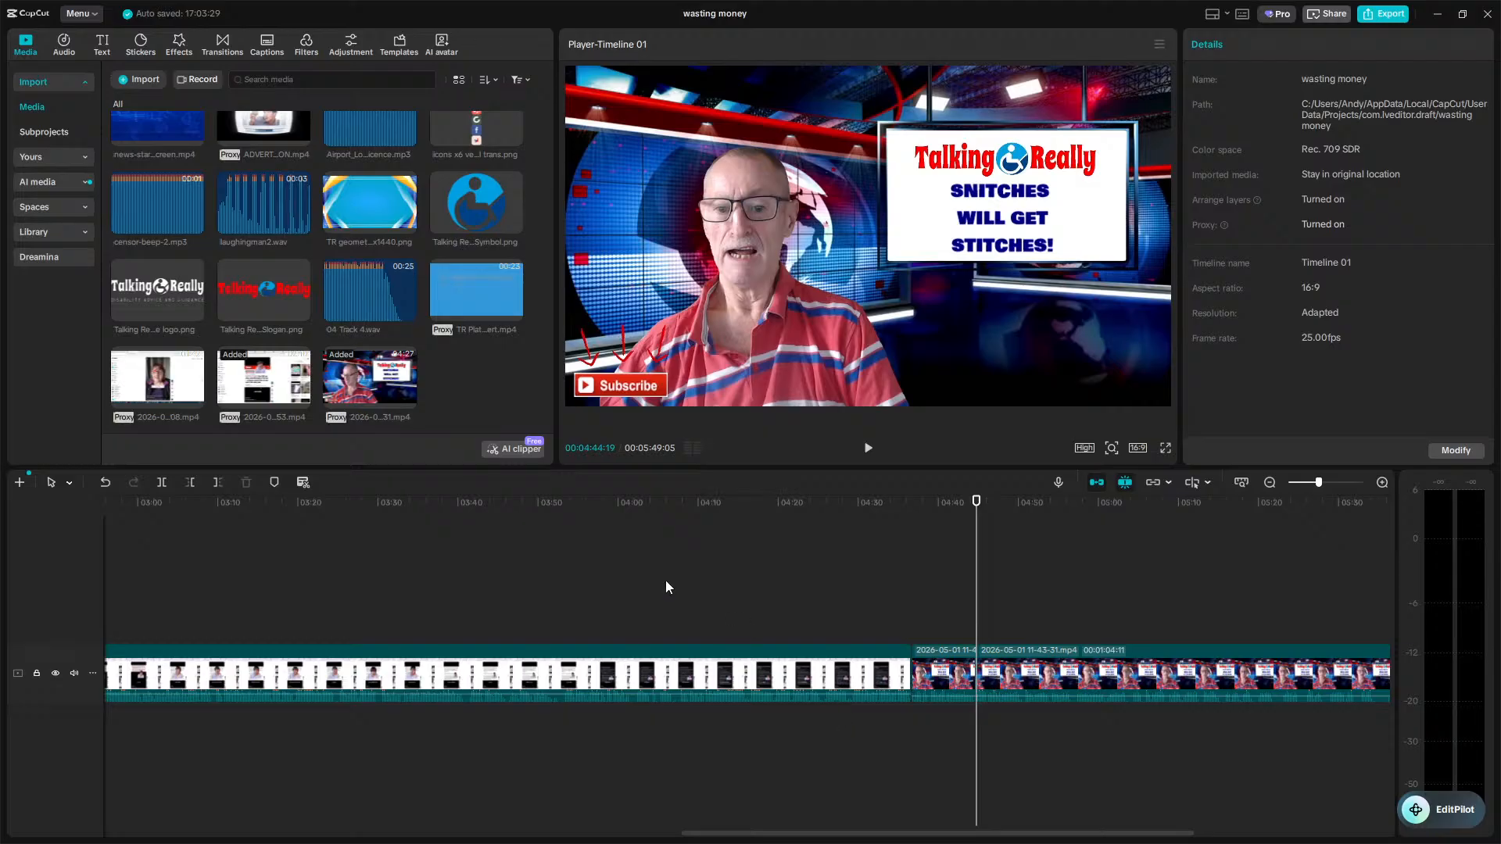
drag(175, 392, 988, 696)
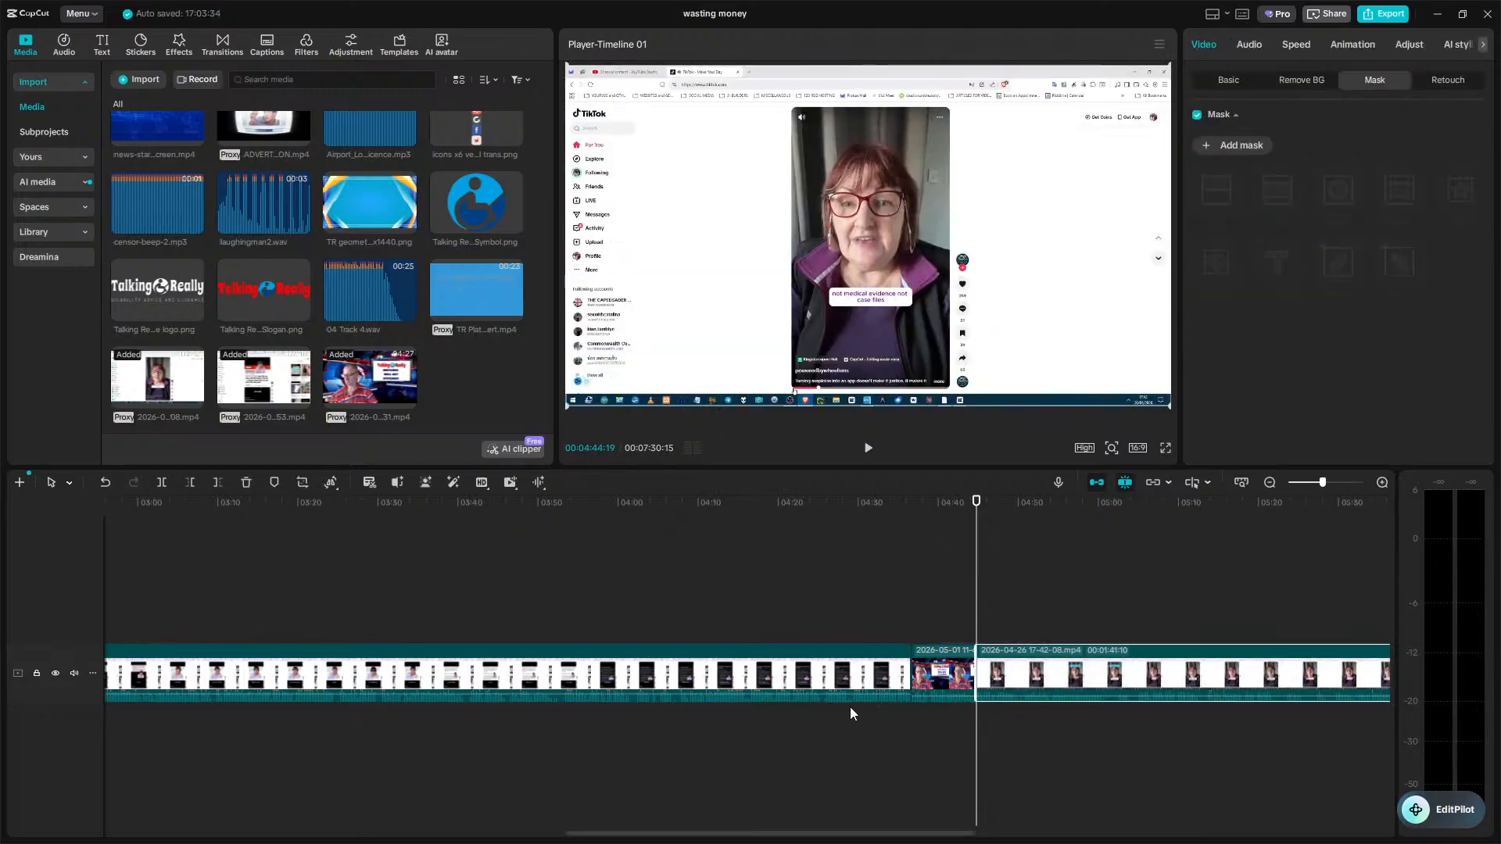
right_click(781, 679)
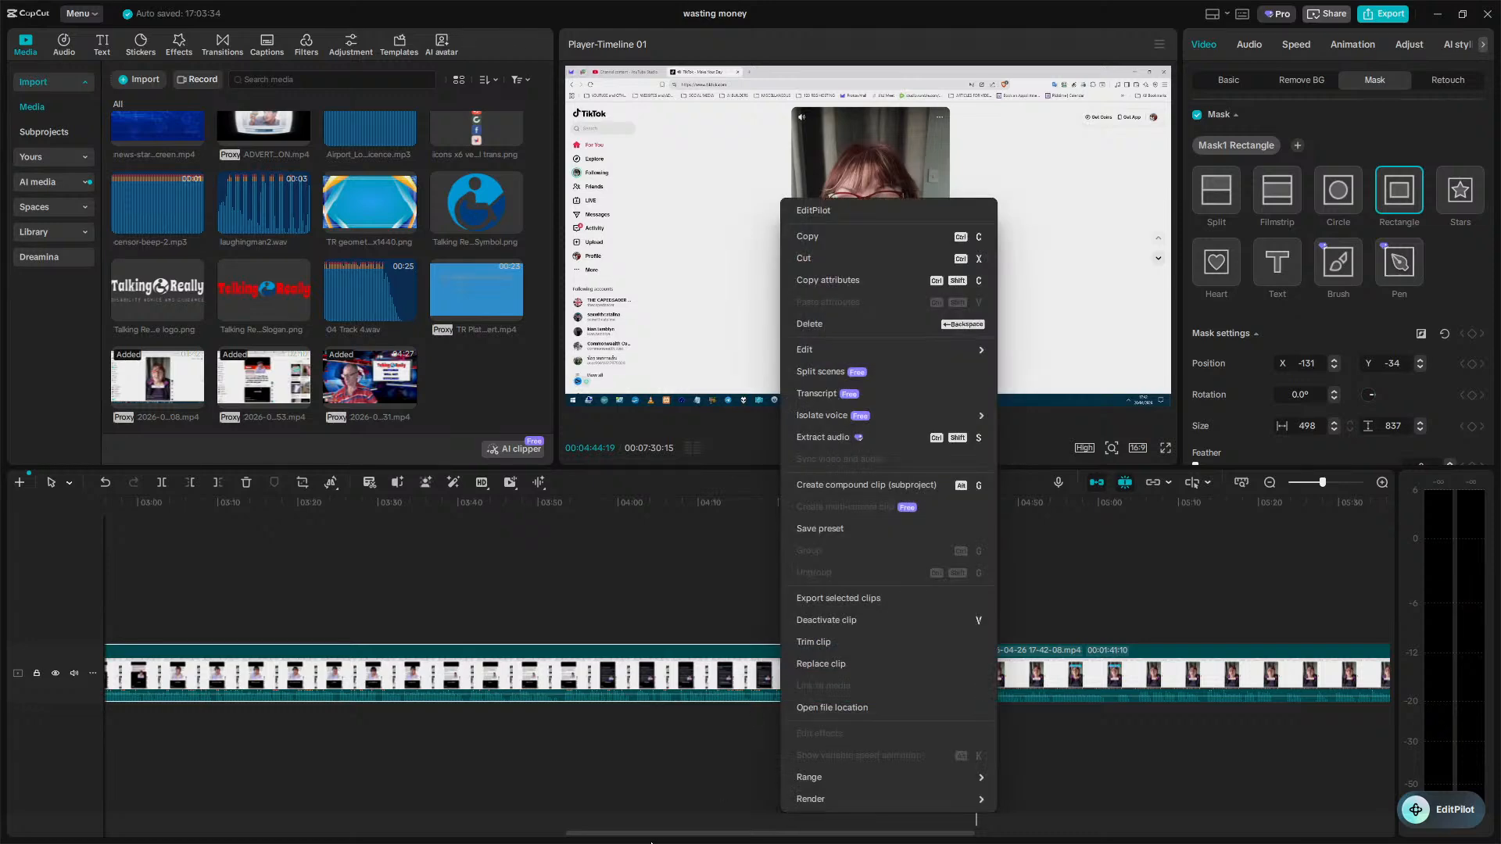
click(828, 281)
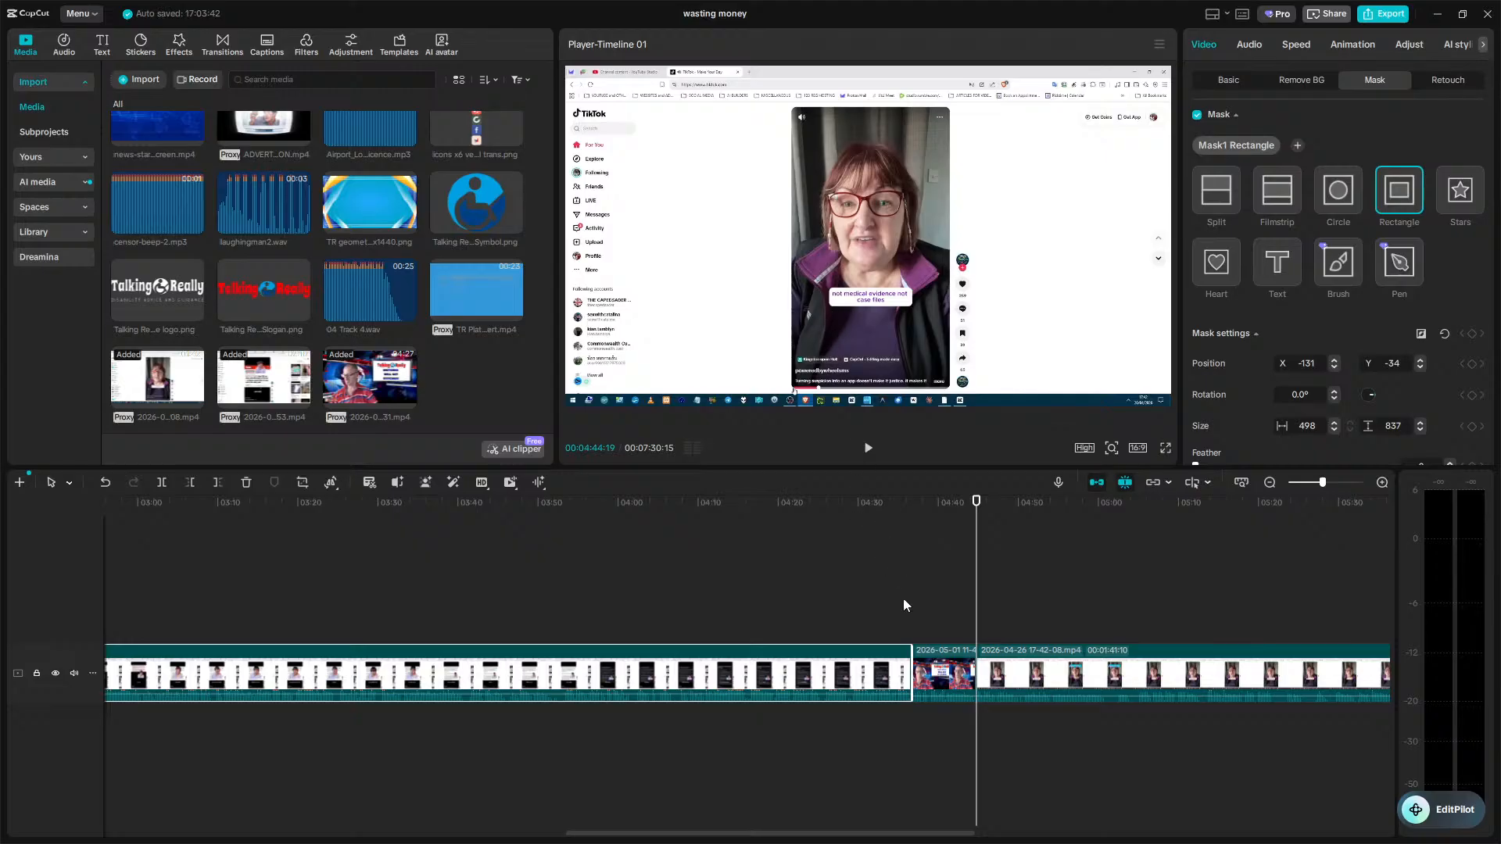
right_click(1018, 688)
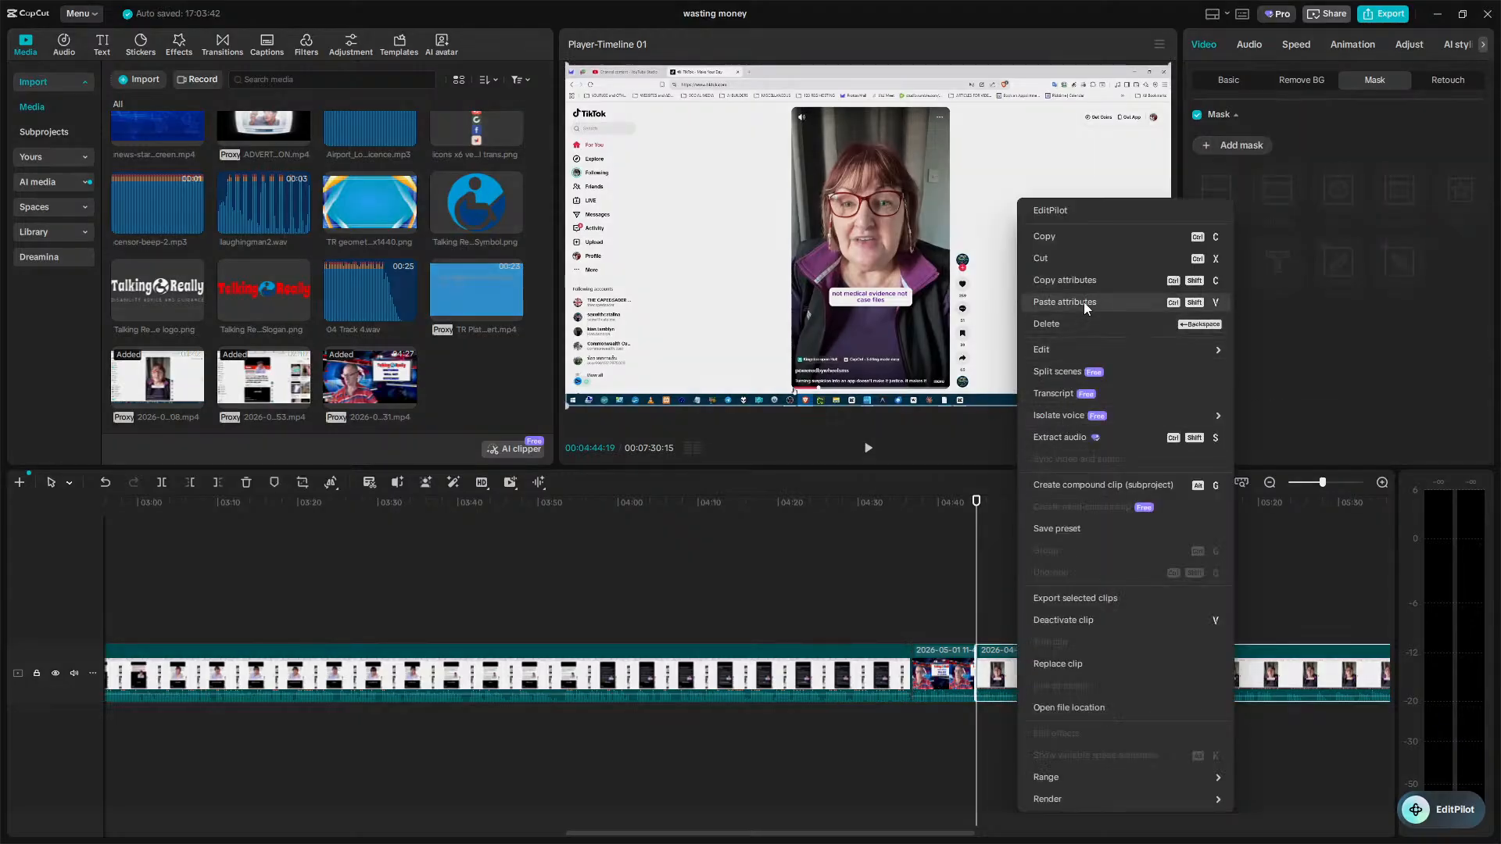
click(1084, 302)
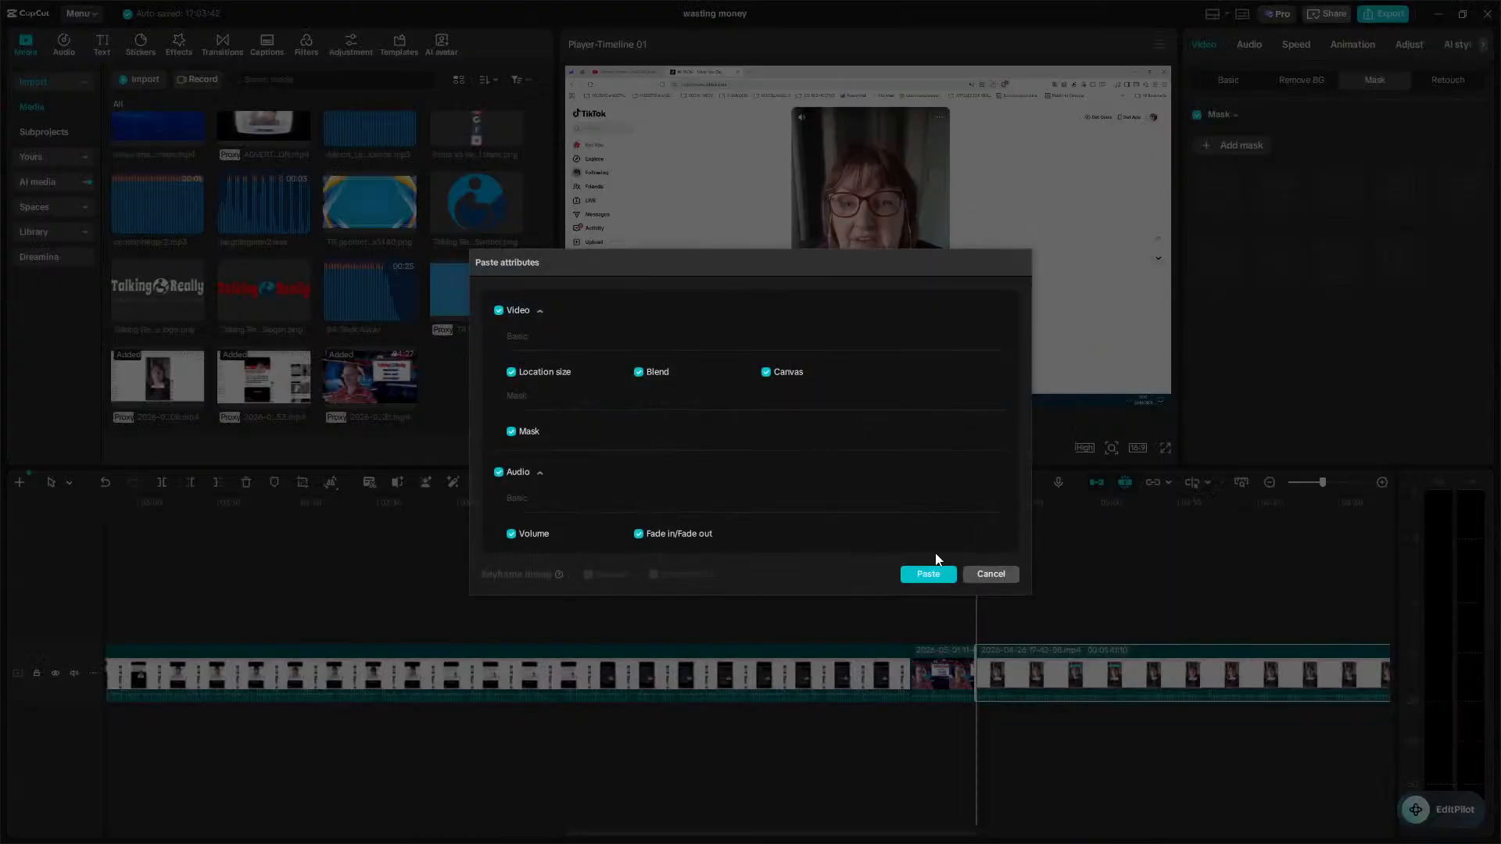
click(927, 574)
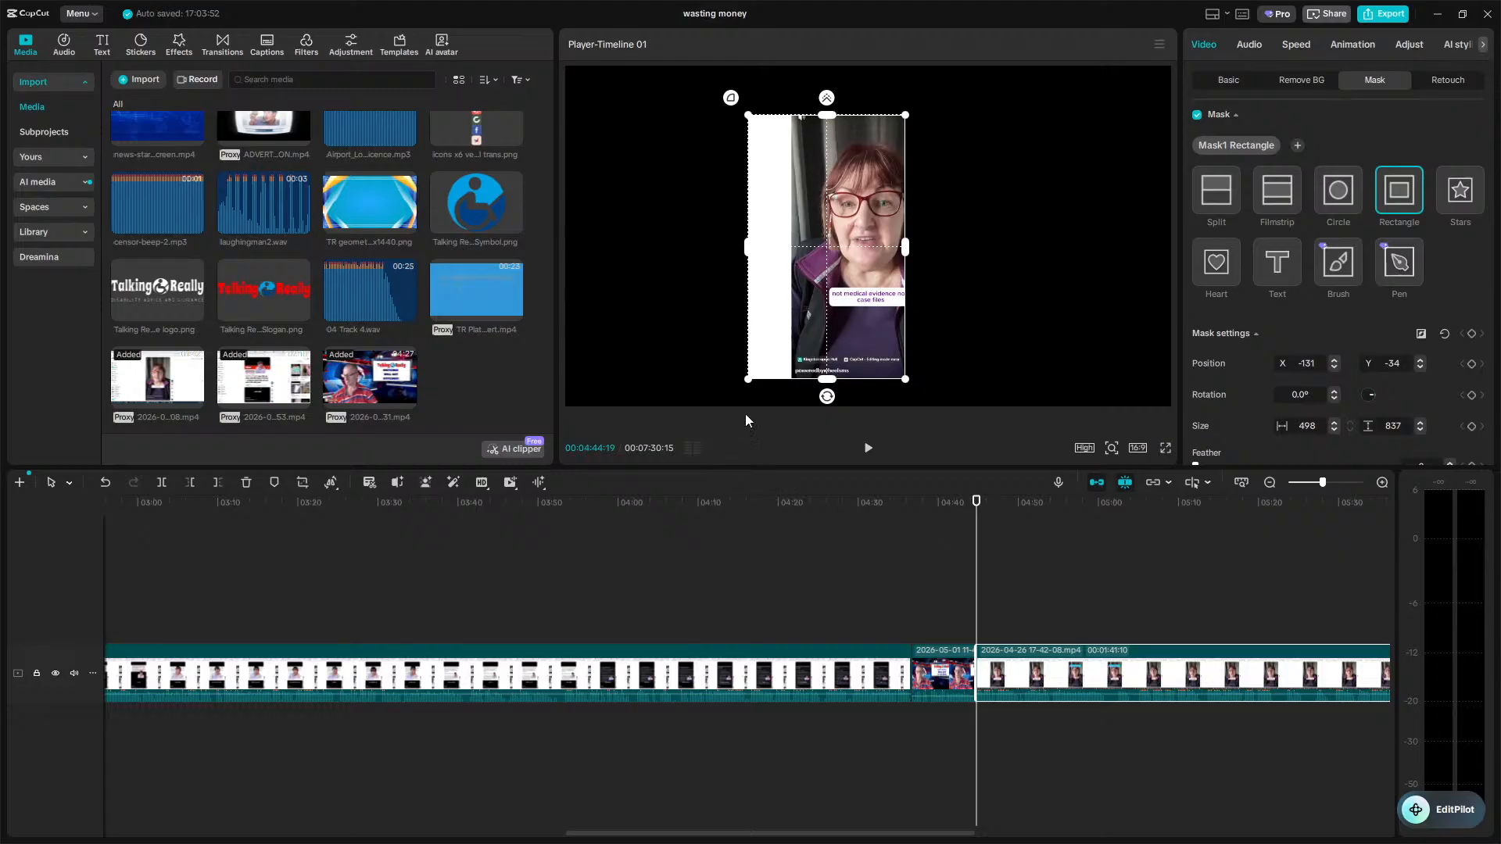
Drag the pasted mask over the phone video in the preview and play it briefly.
mouse_move(805, 342)
mouse_down()
mouse_move(853, 340)
mouse_move(824, 346)
mouse_up()
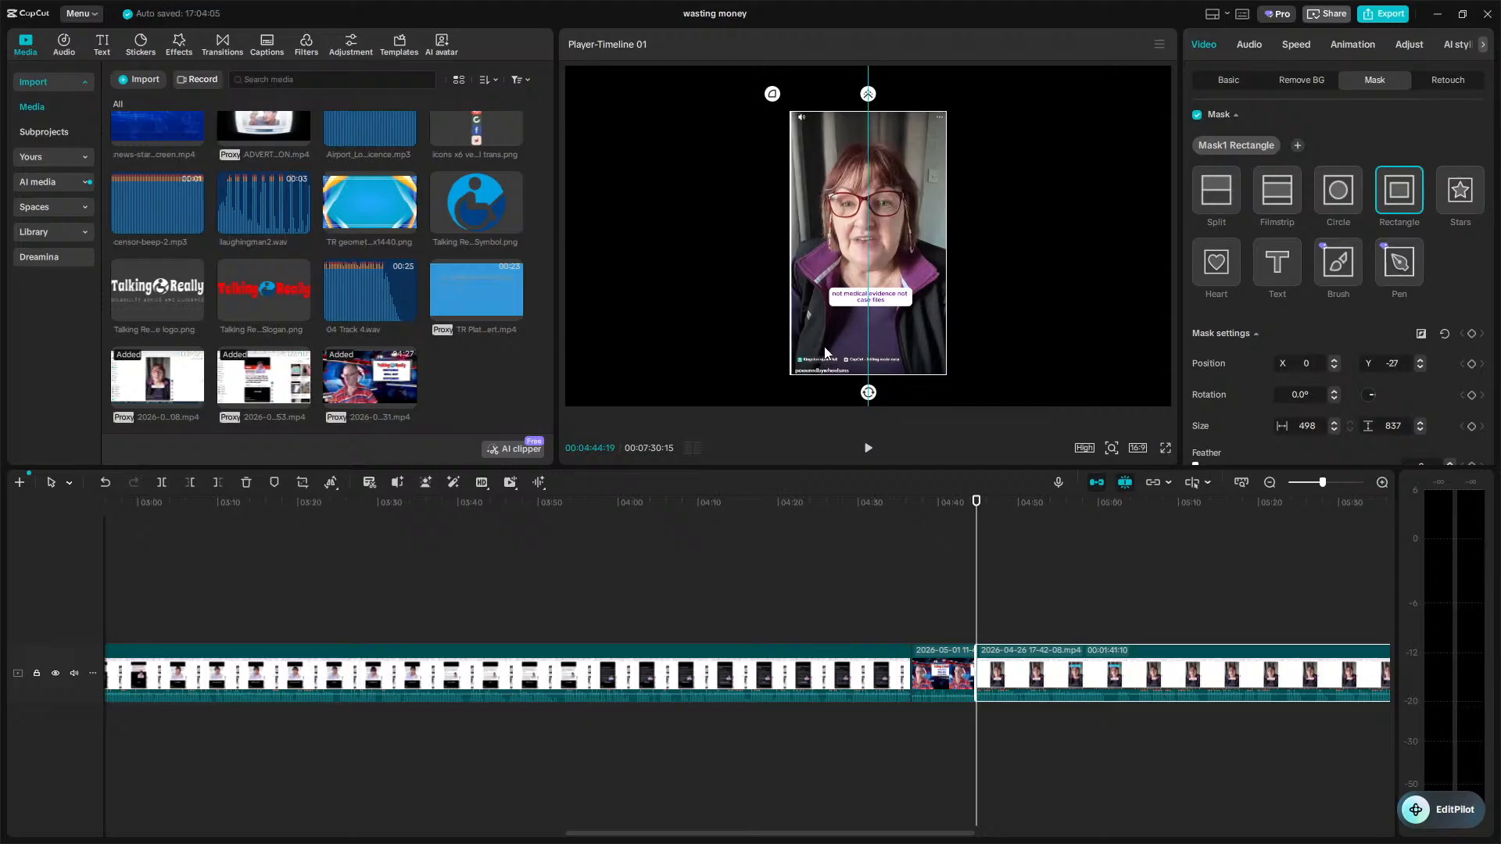
click(972, 628)
key(space)
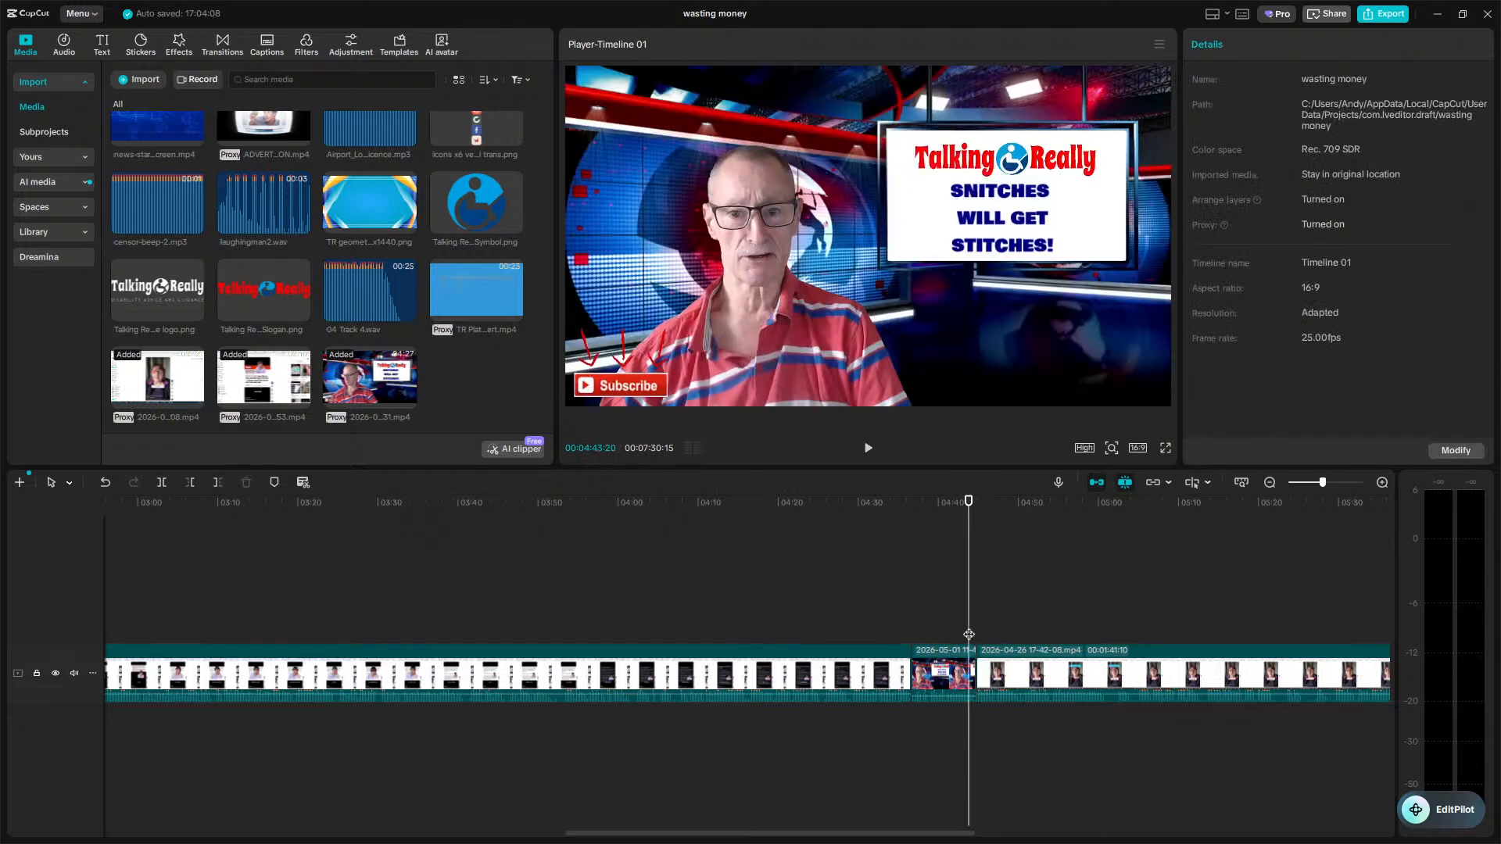
key(space)
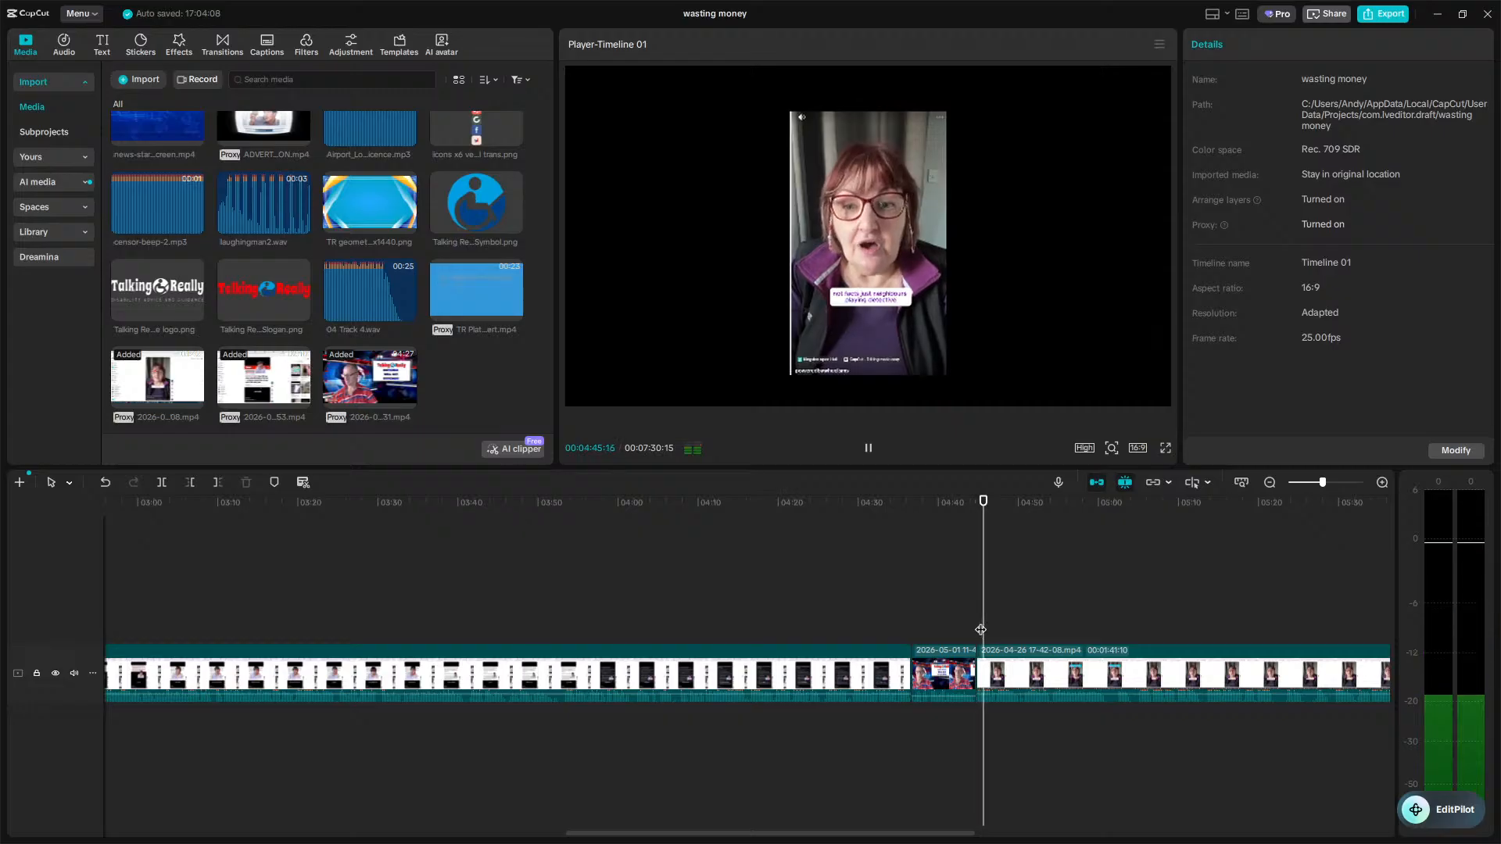
Fine-tune the mask position to X 3 and Y -28.
click(986, 688)
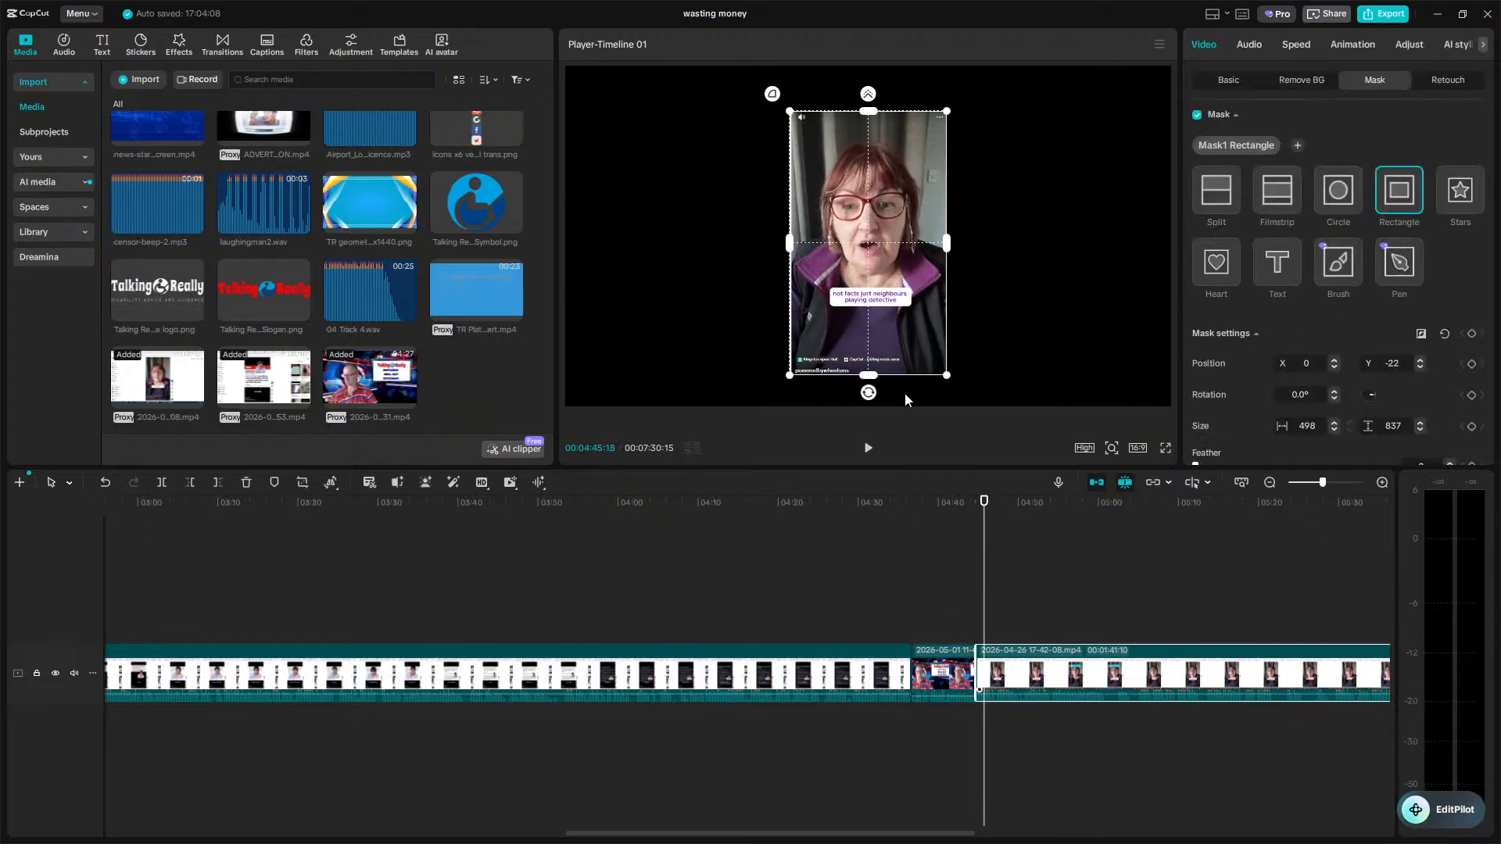
drag(903, 337, 907, 334)
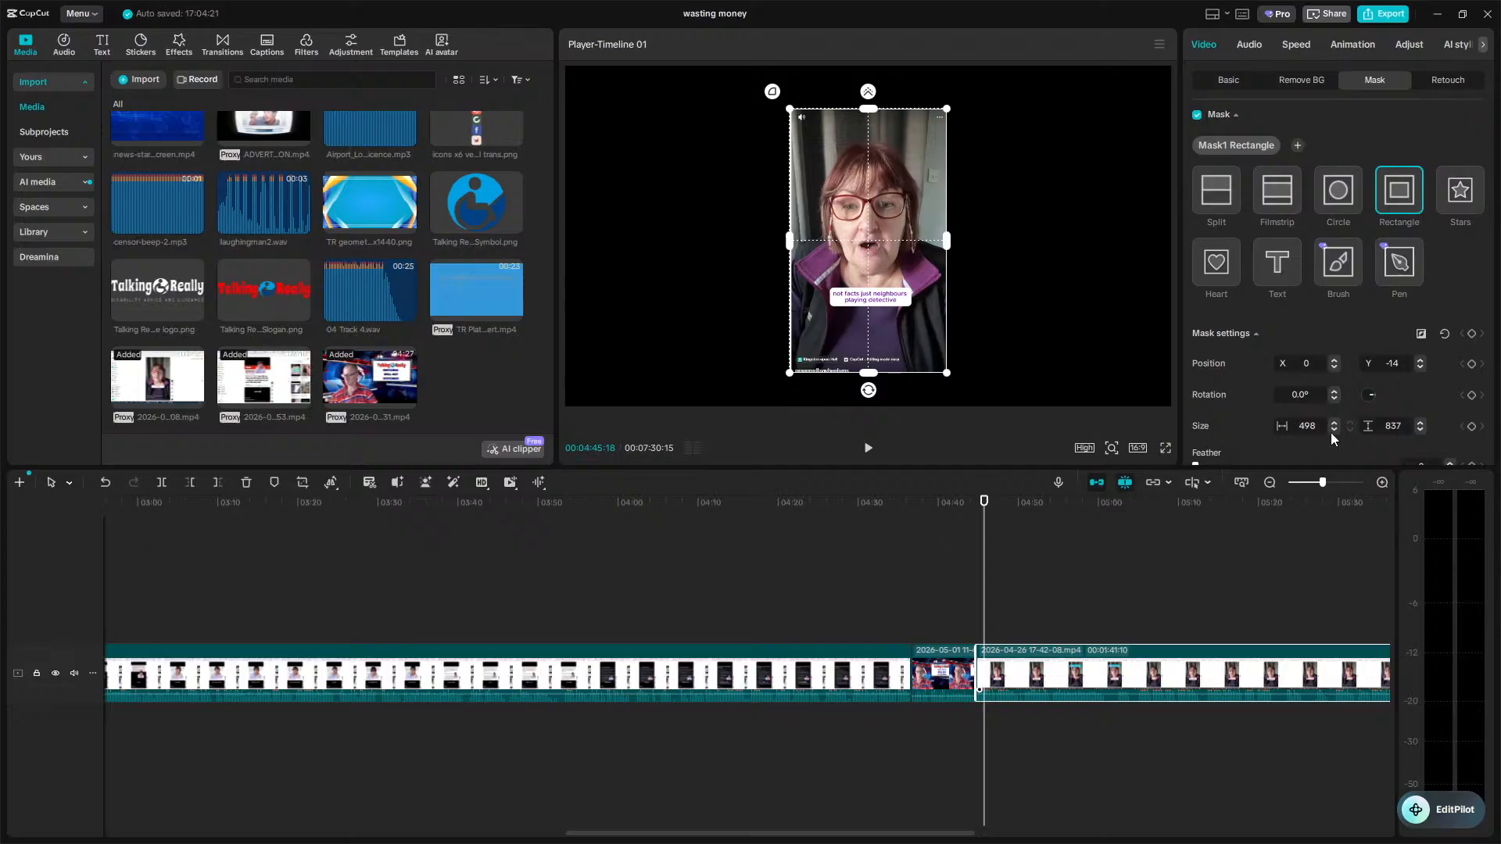
scroll(1332, 444, down, 3)
scroll(1330, 442, up, 3)
click(1419, 367)
click(1418, 367)
click(1418, 367)
click(1418, 367)
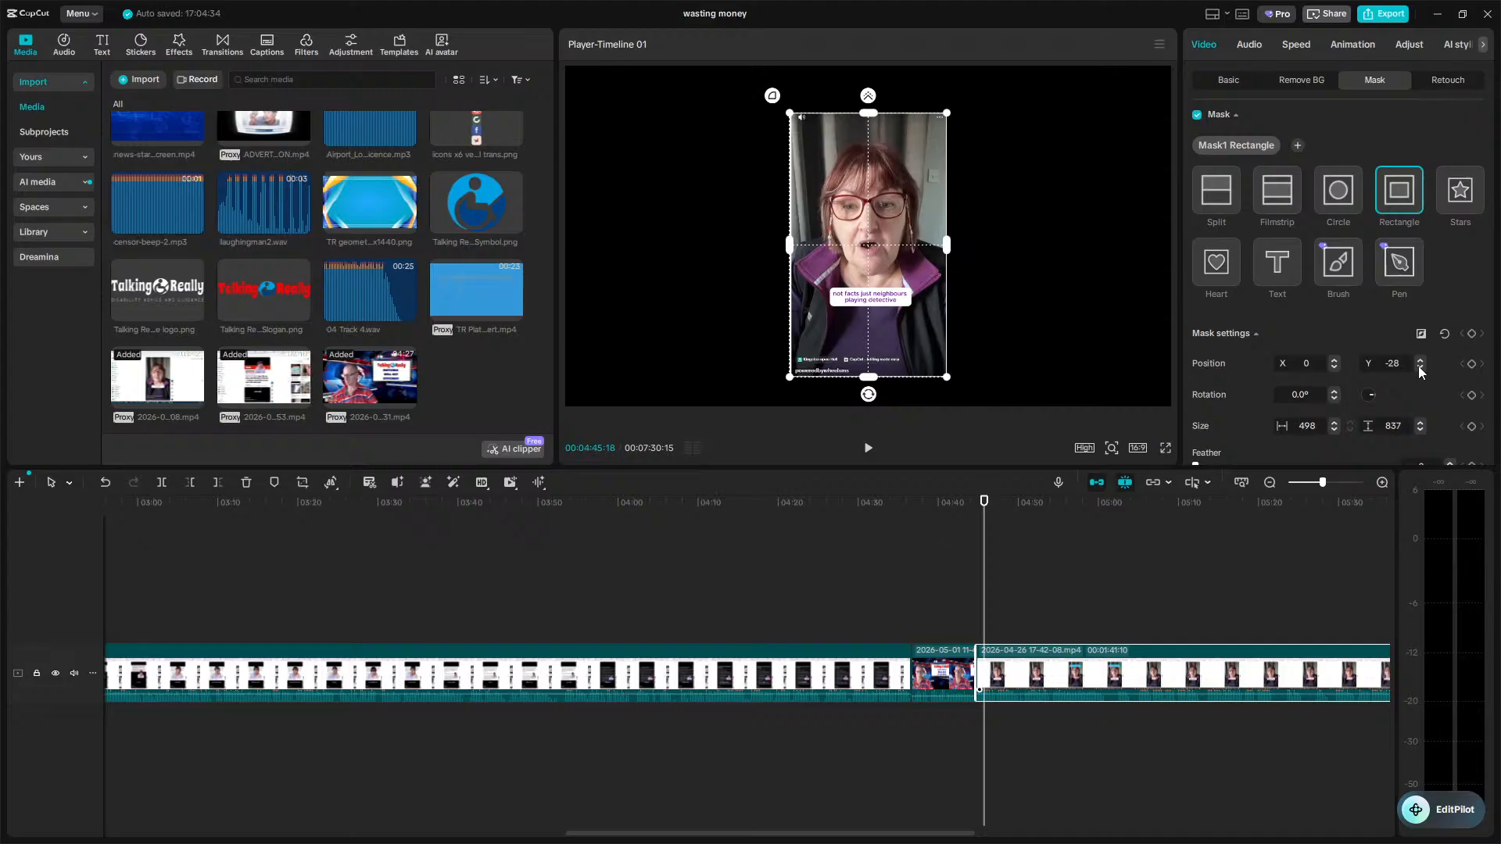
click(1335, 361)
click(1336, 362)
click(1335, 361)
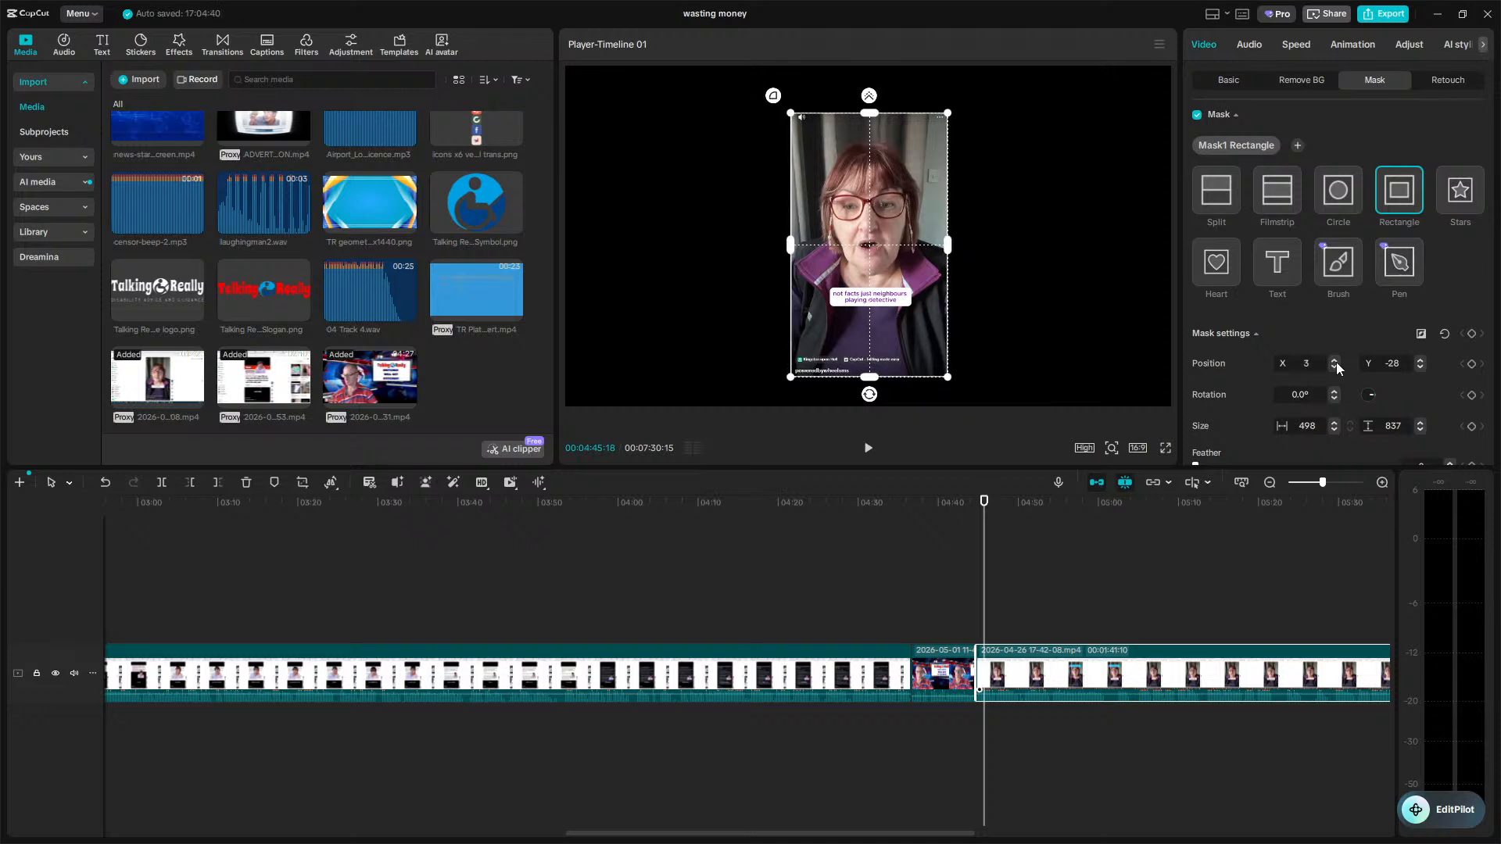
Play back the newly masked phone clip at double speed to check it.
click(974, 598)
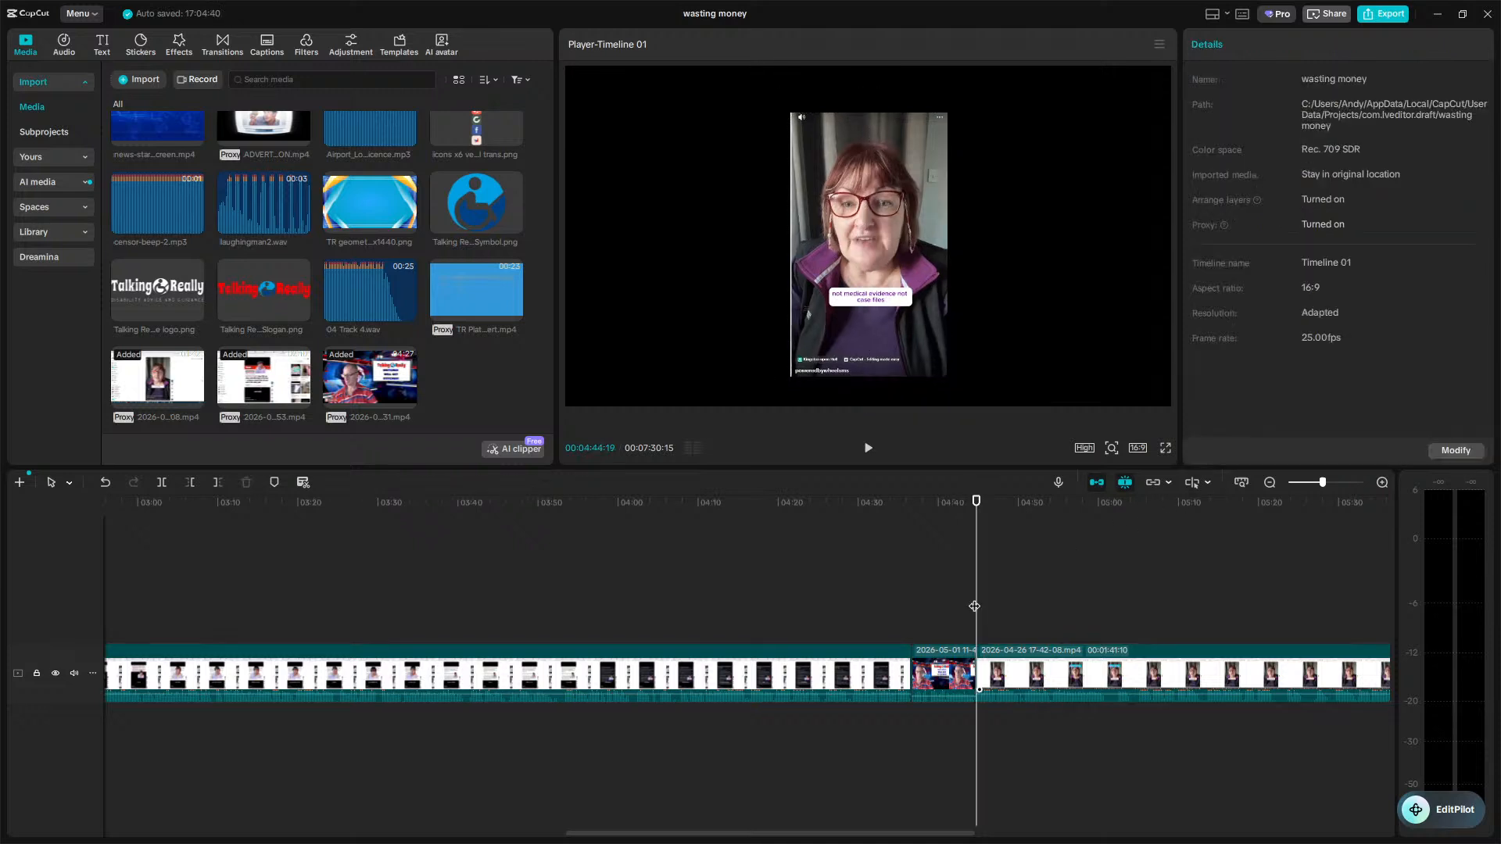
key(space)
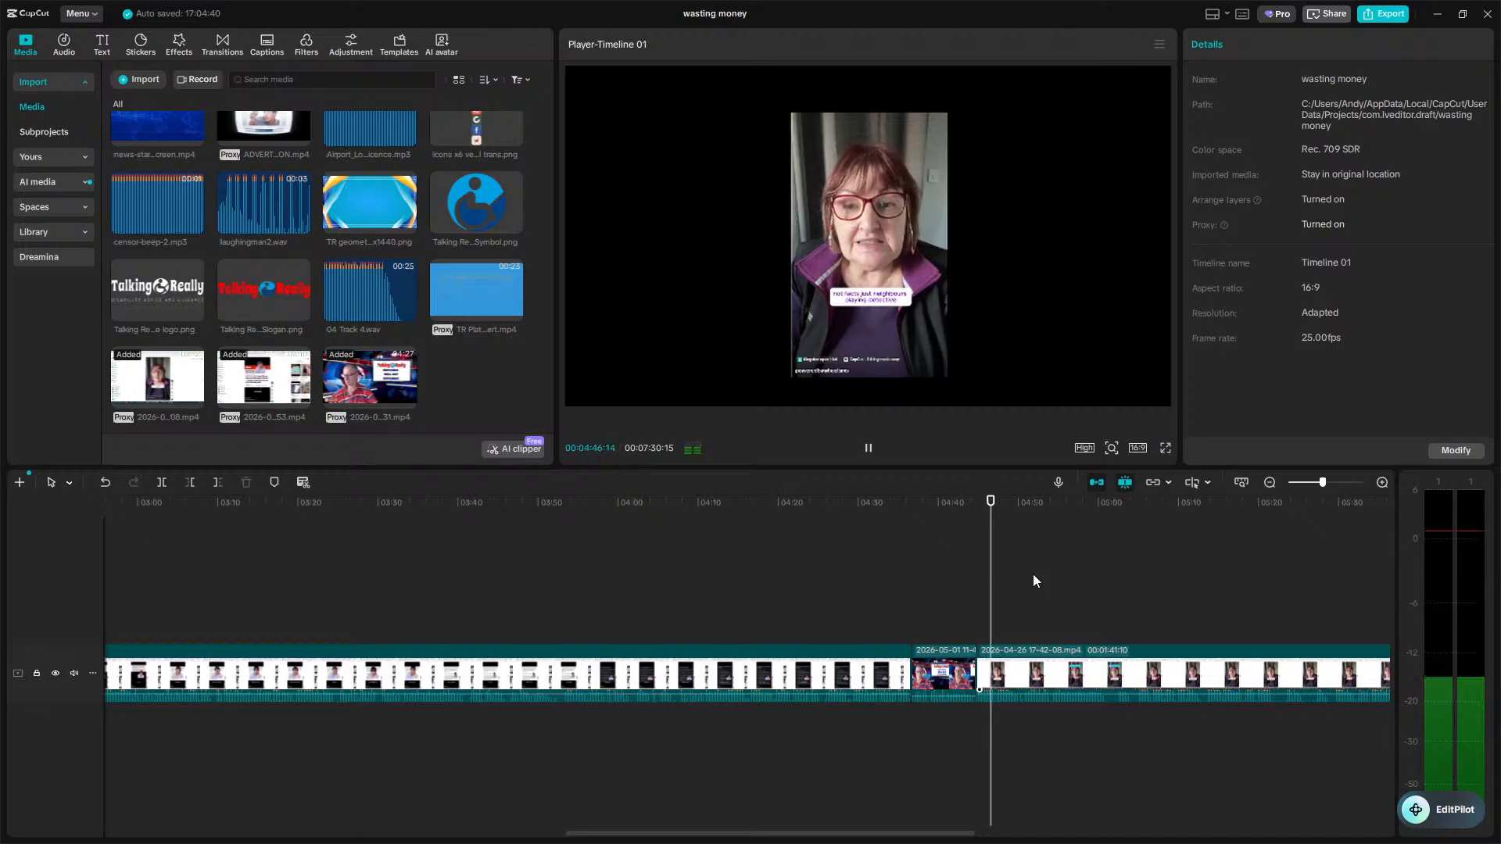
key(l)
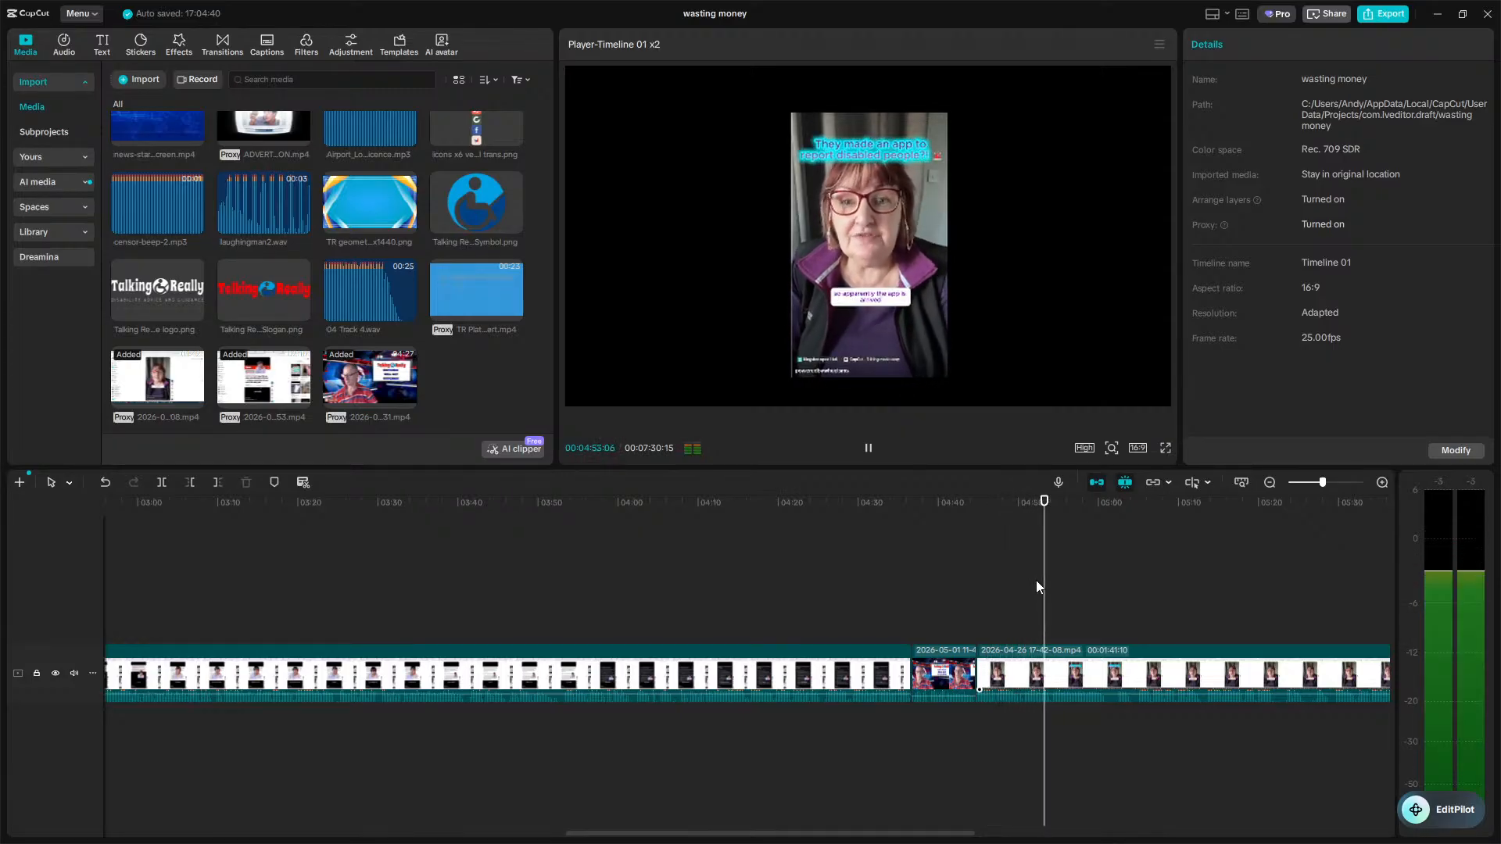
key(space)
Trim the end of the 2026-04-26 phone clip at about 6:23.
scroll(1037, 581, right, 5)
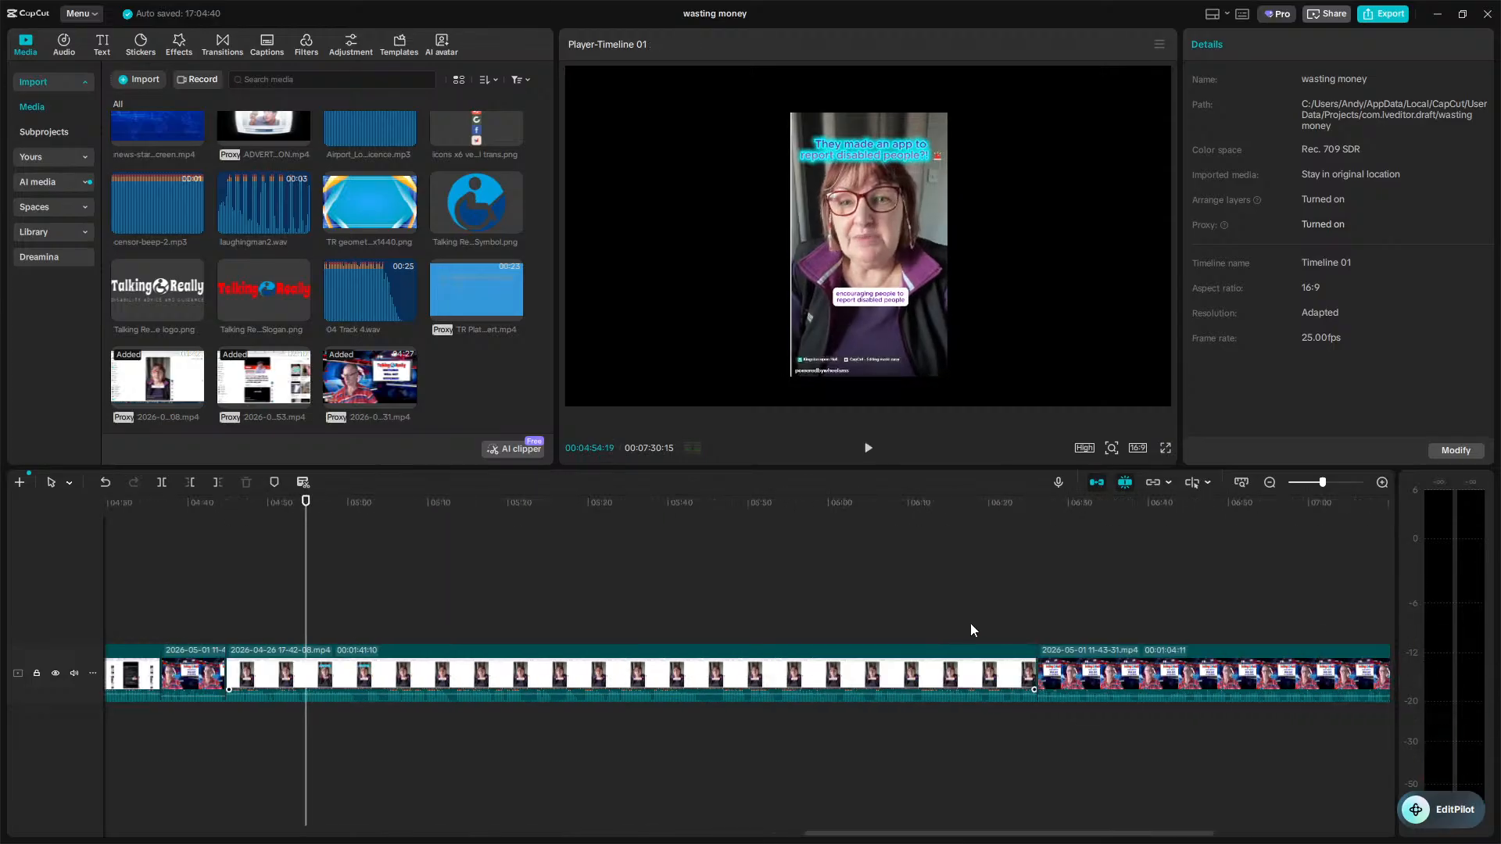
click(1008, 646)
key(space)
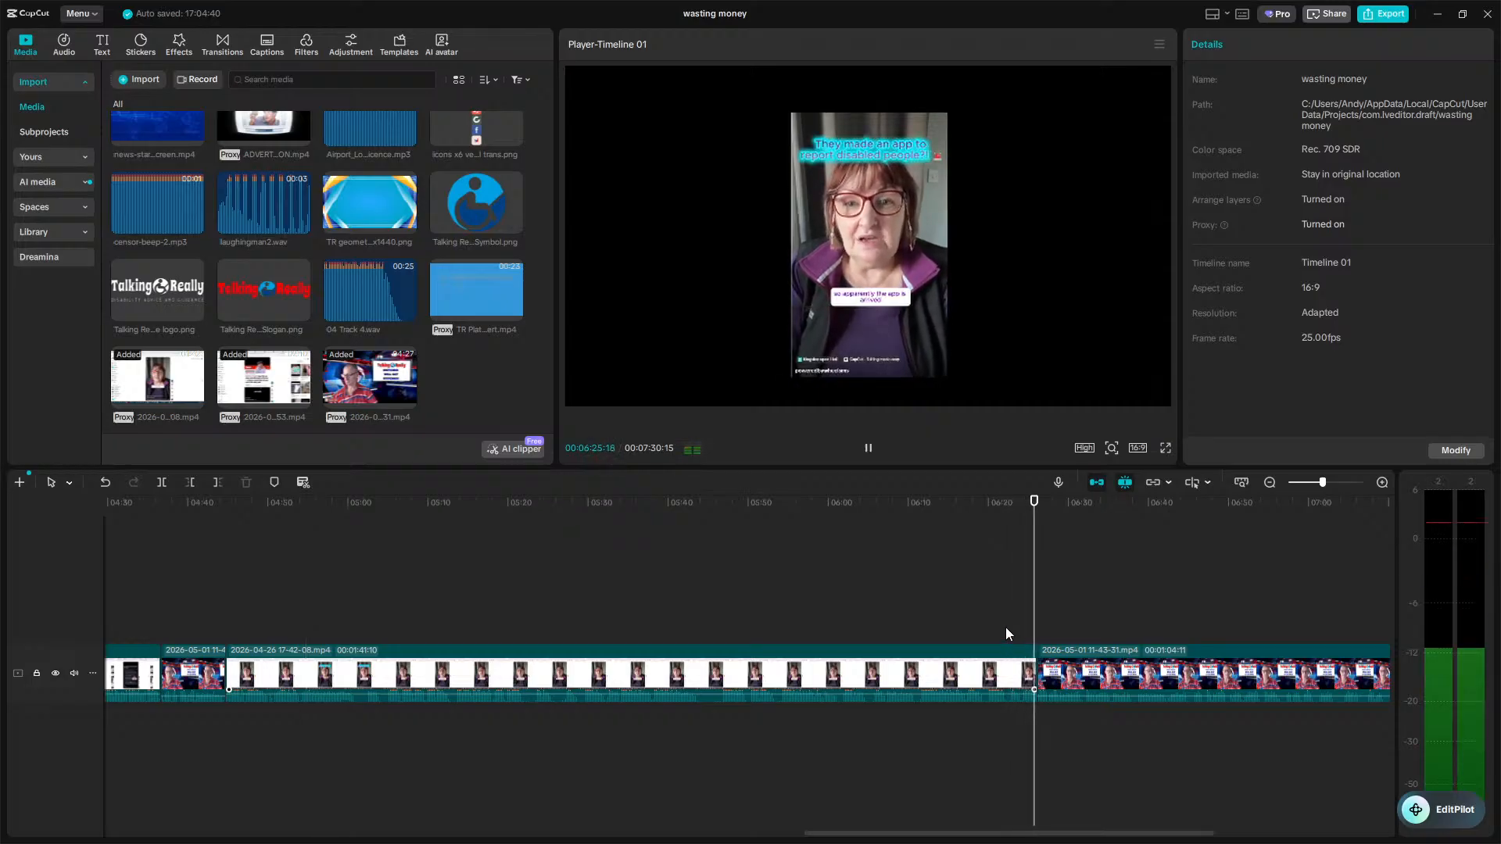
key(space)
click(1004, 640)
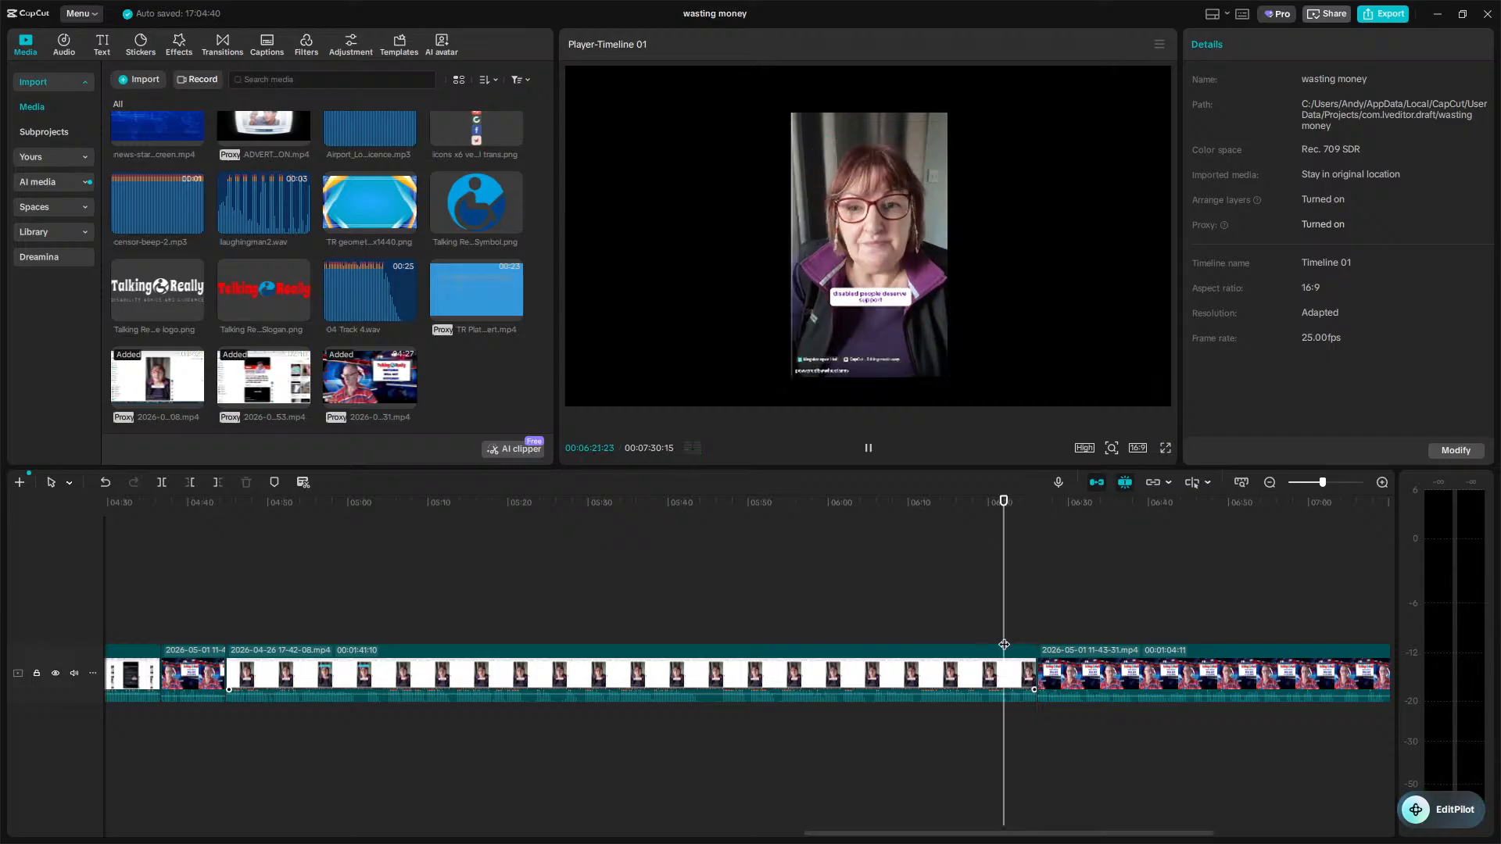
key(space)
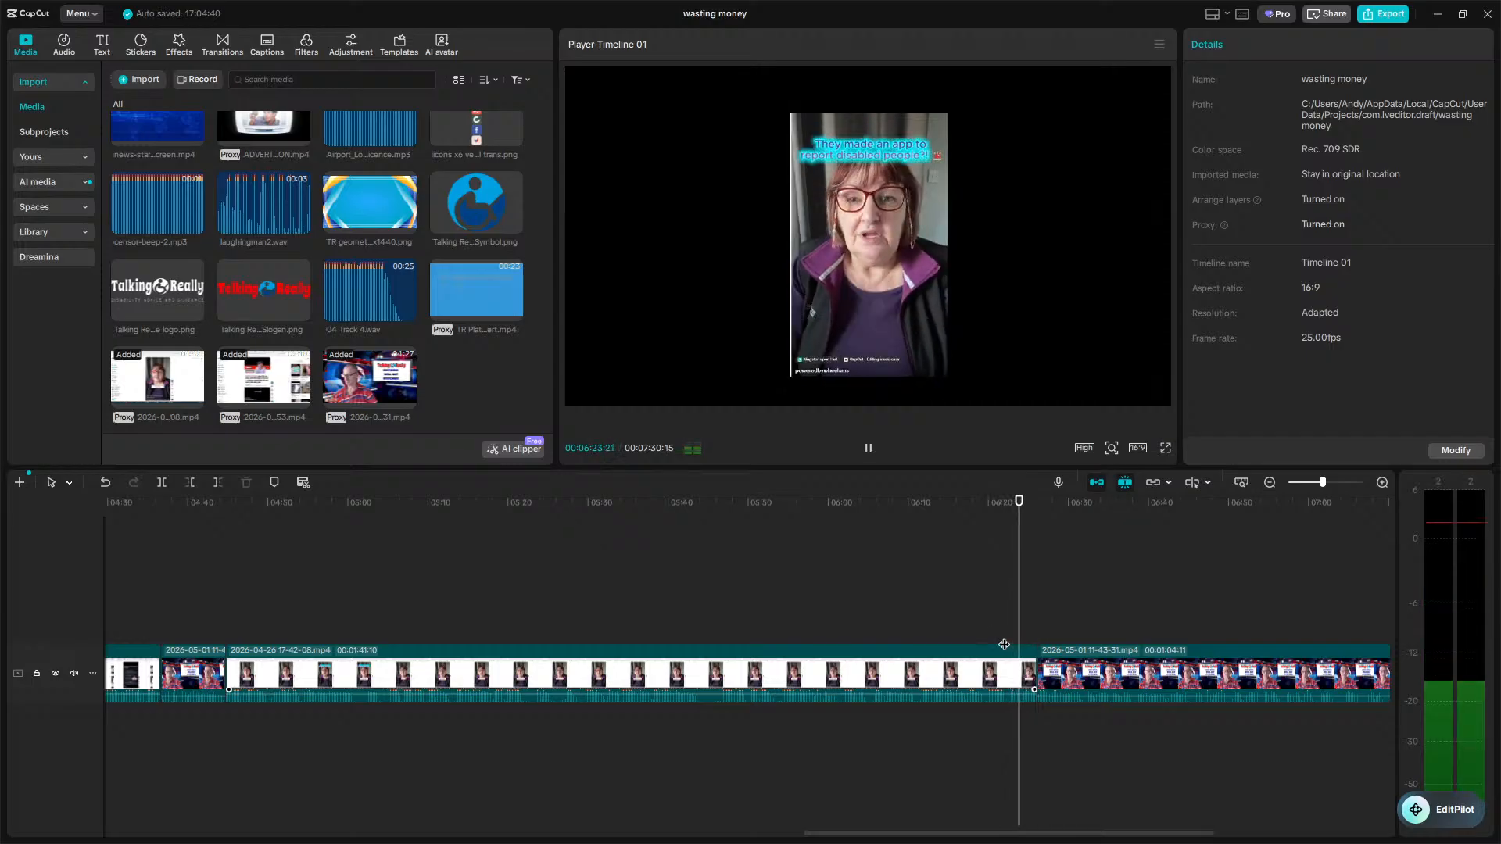
key(space)
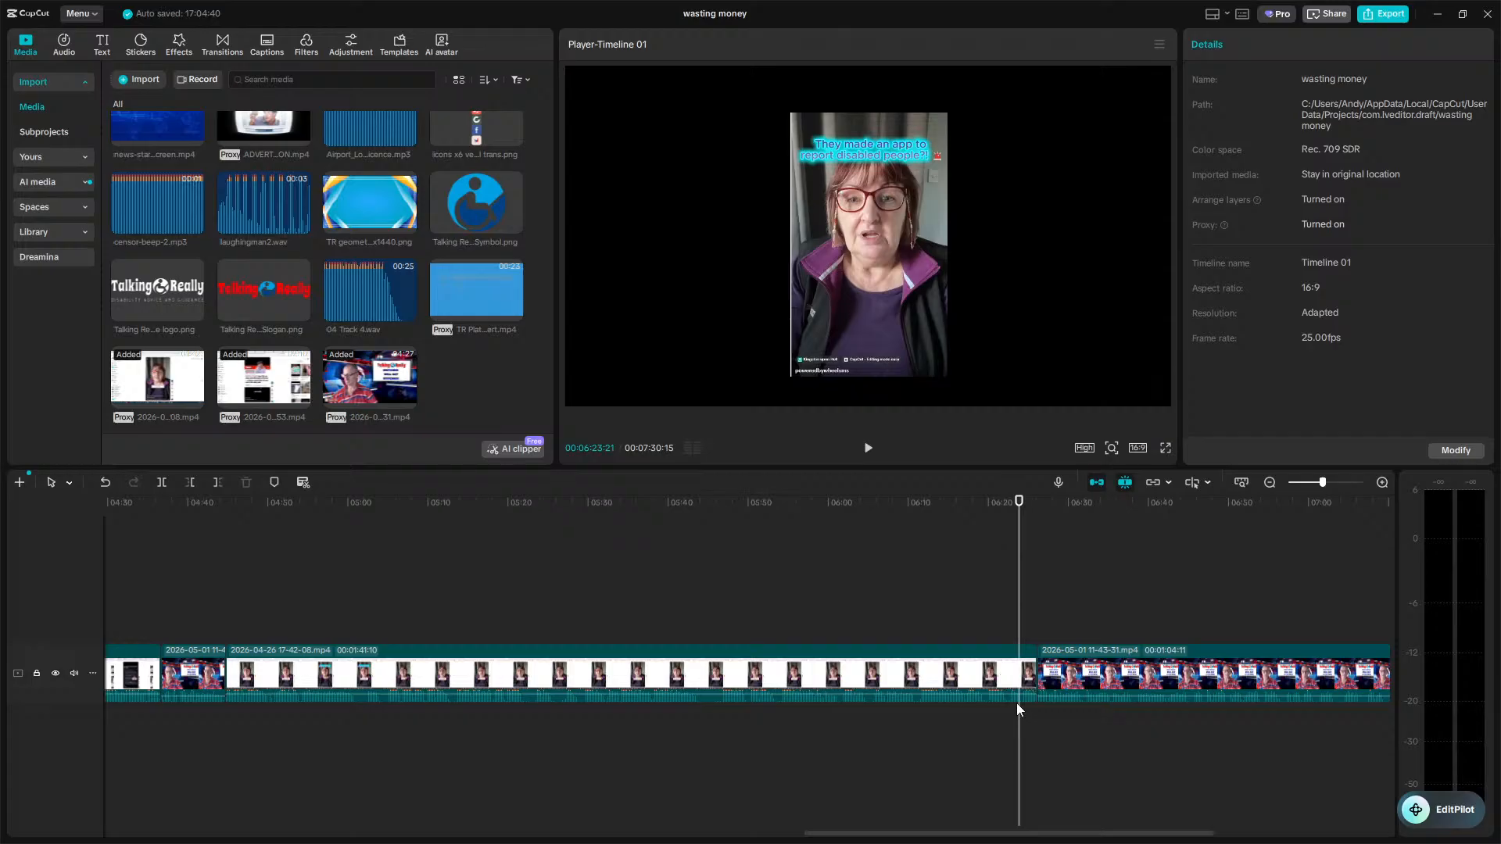
click(993, 715)
key(space)
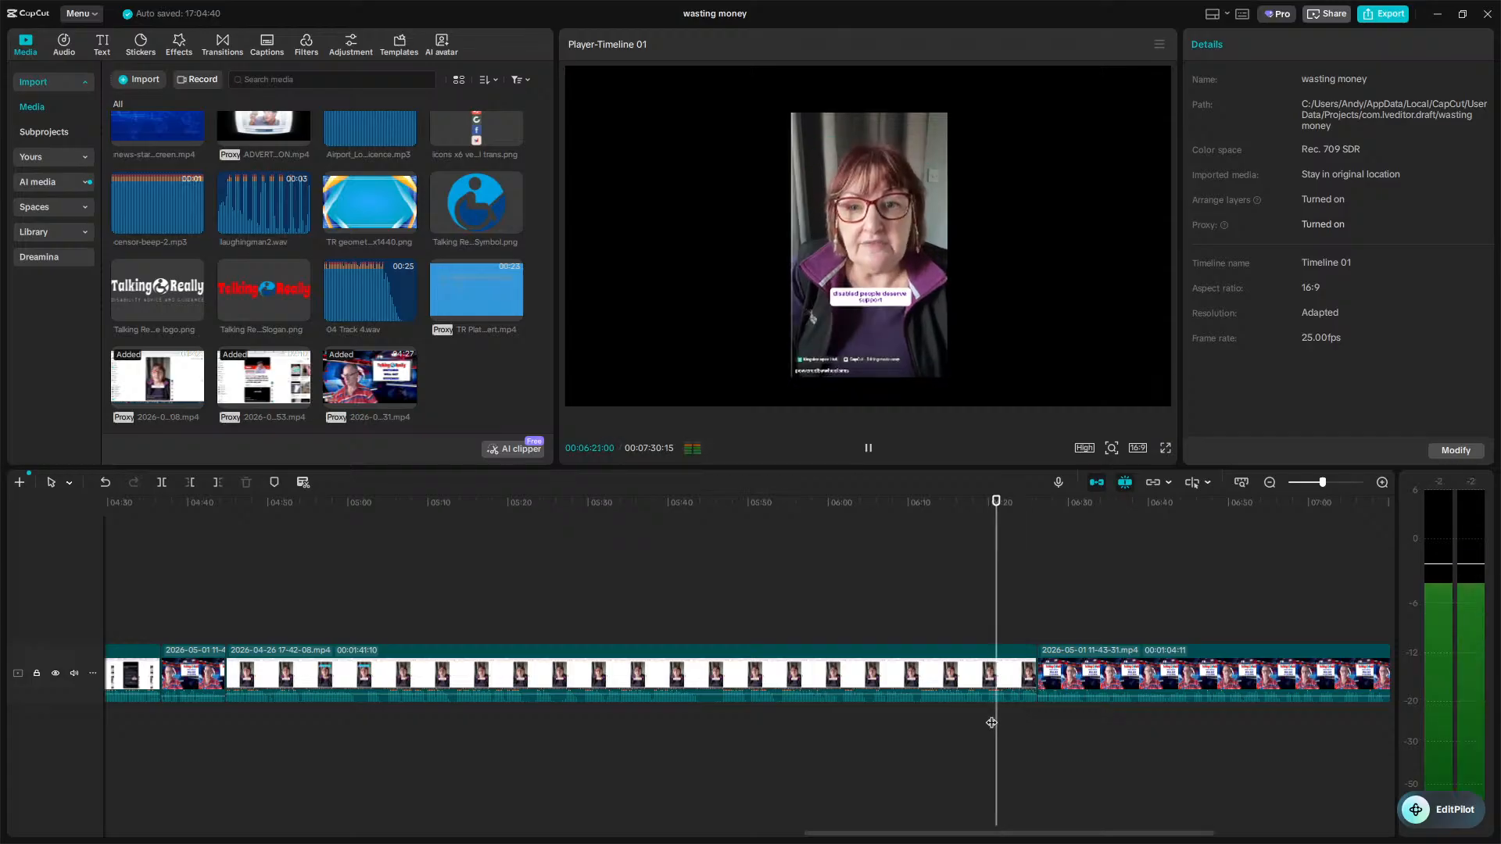
key(space)
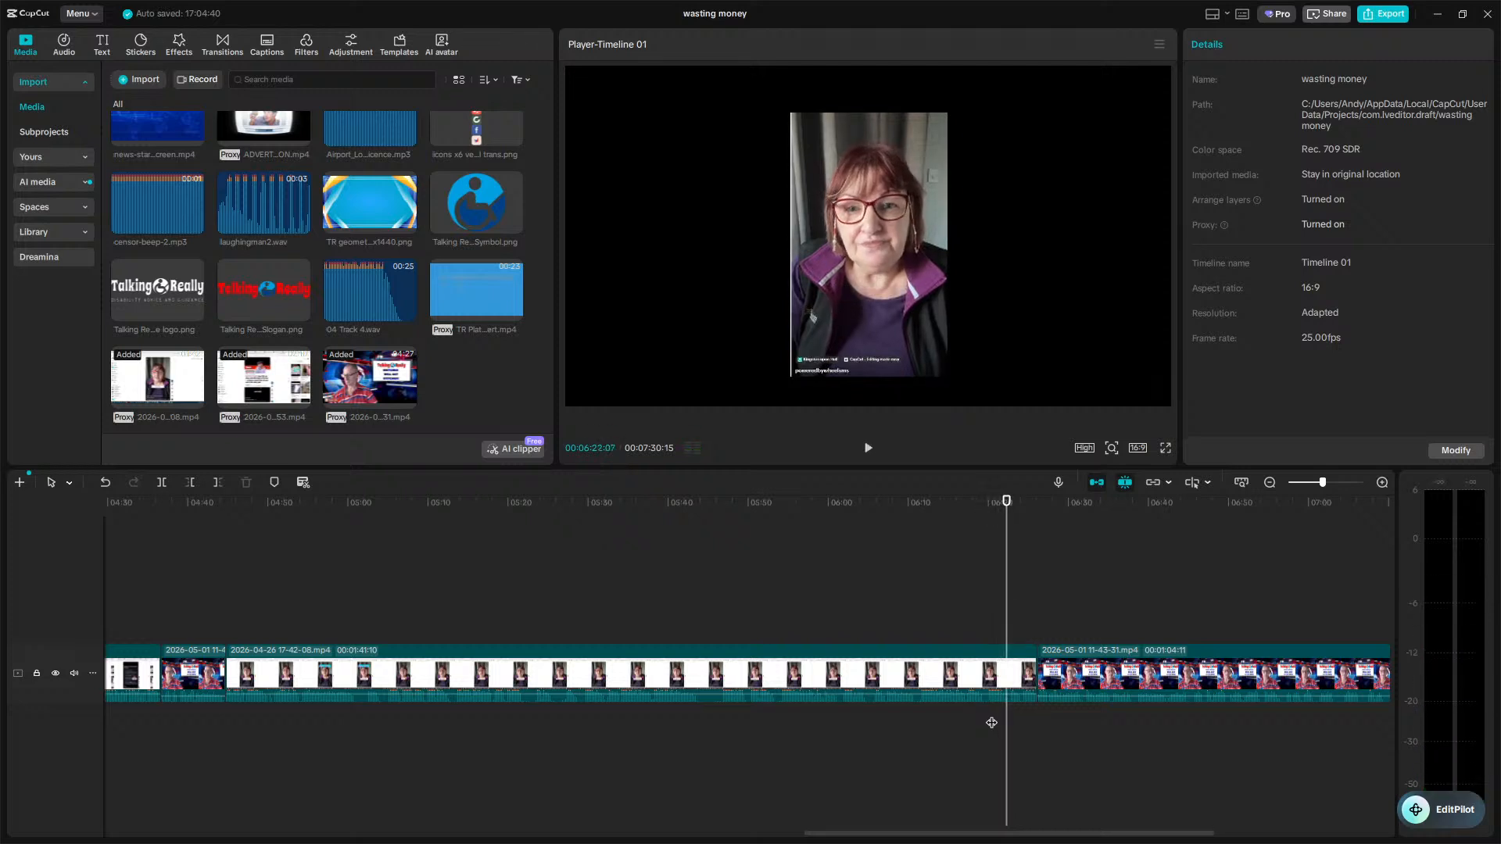
key(space)
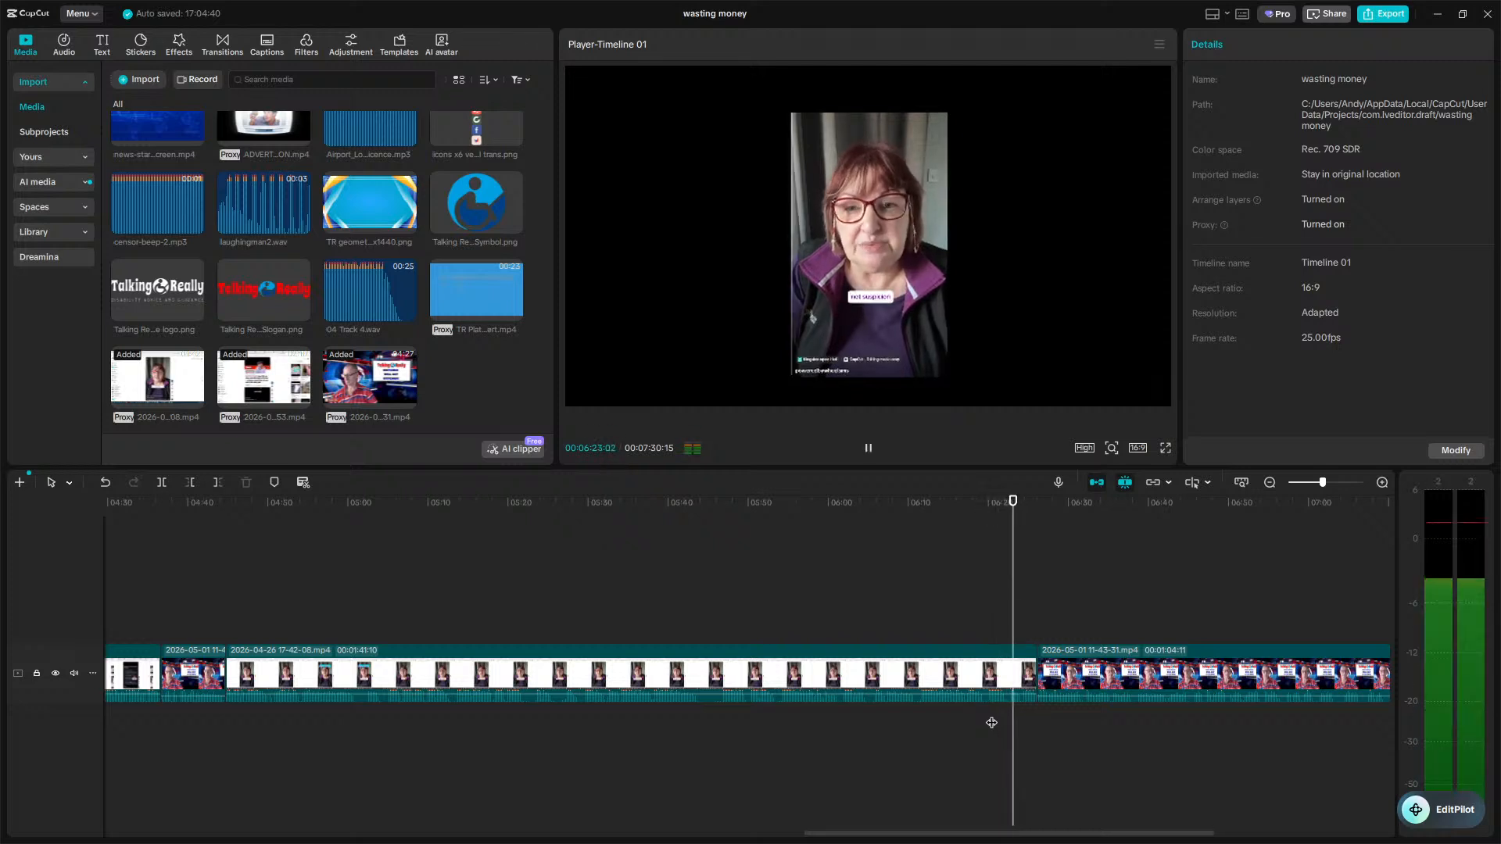
key(space)
key(w)
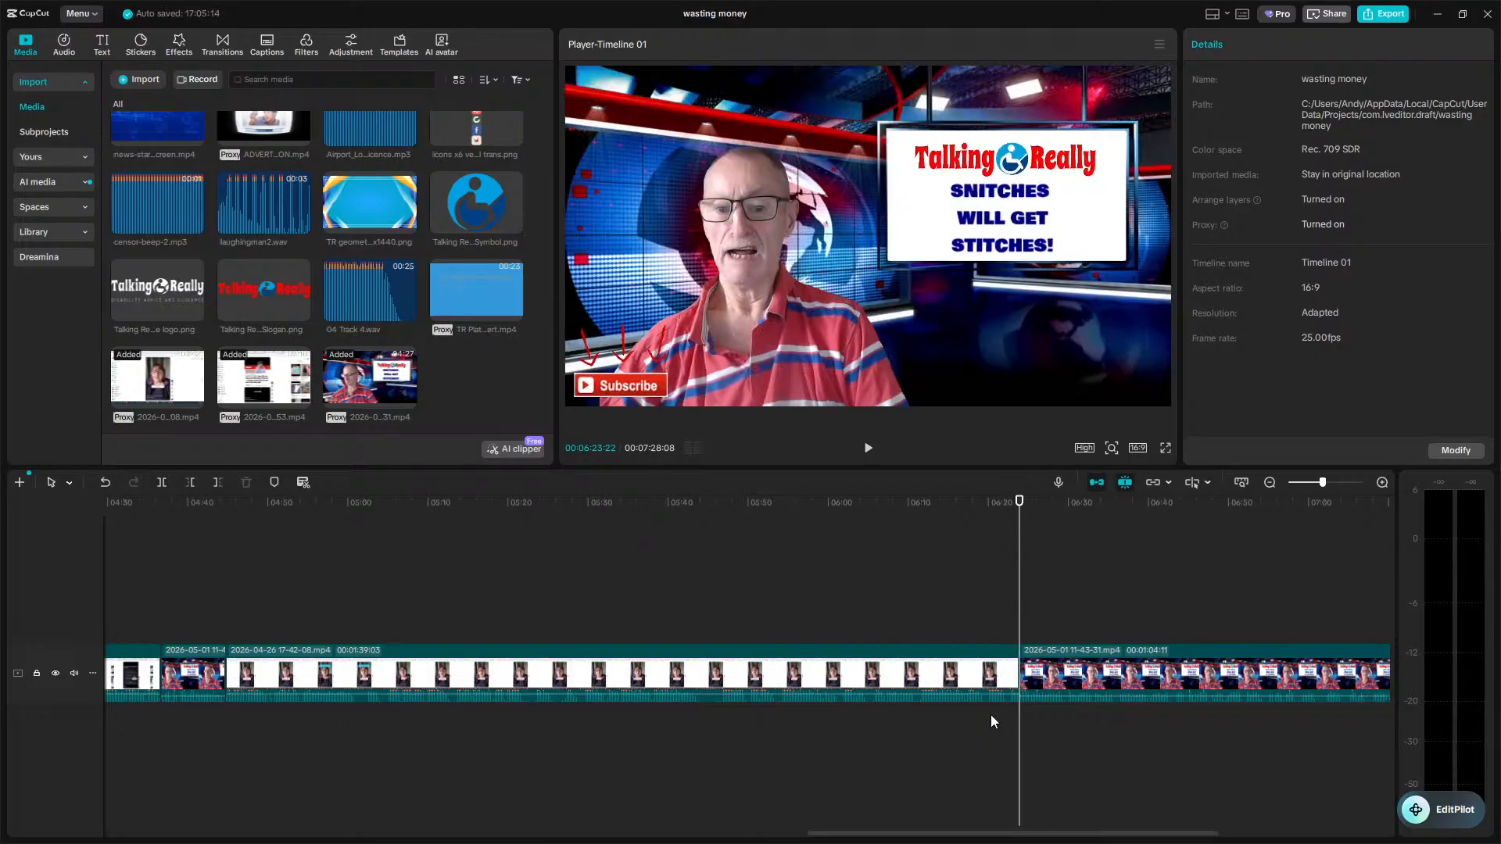
Trim about one second off the end of the final webcam clip near 7:27.
key(space)
key(l)
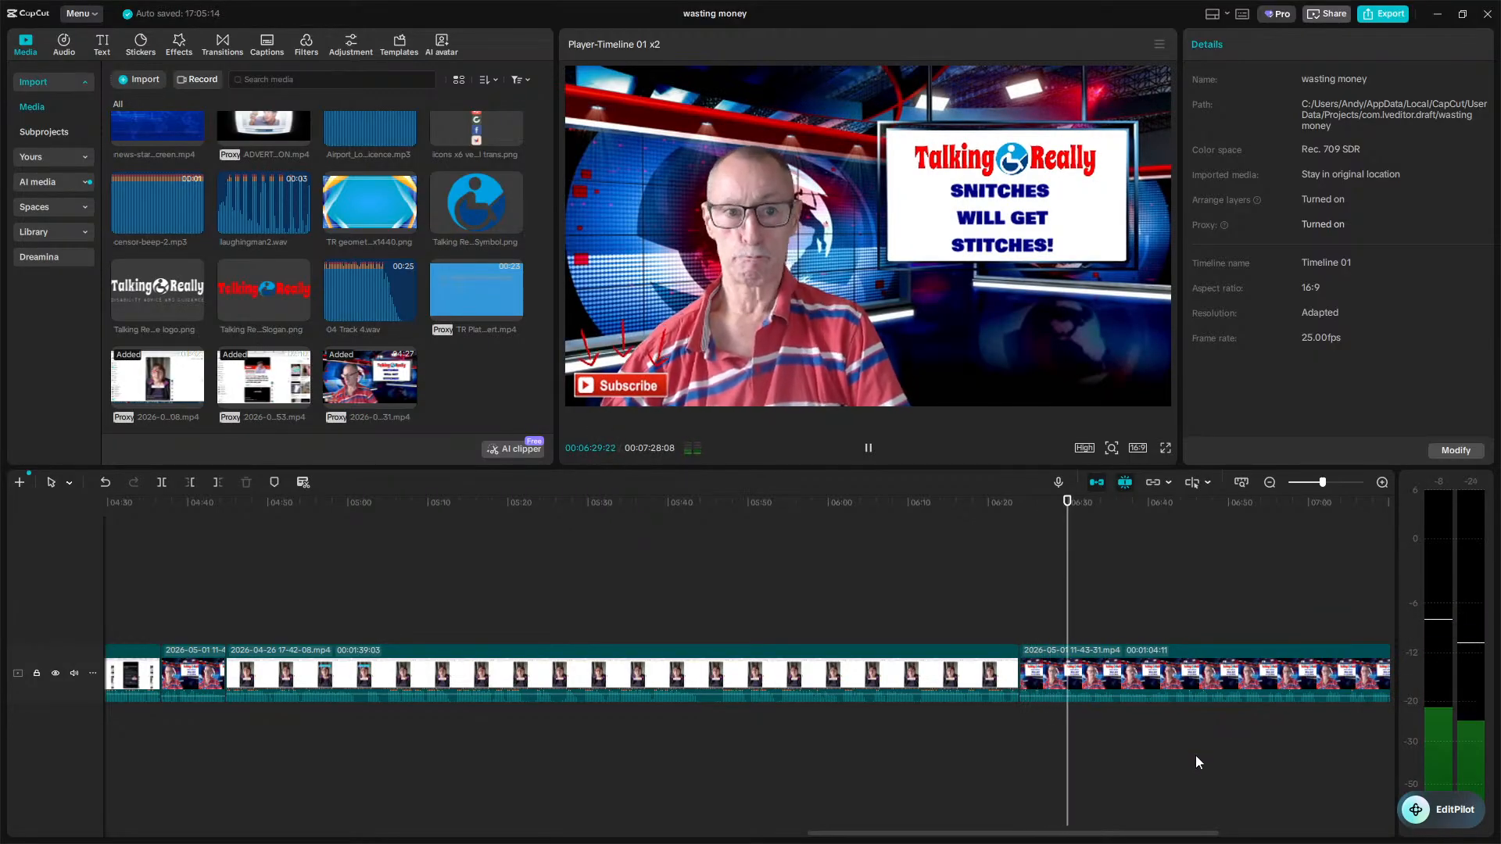
scroll(1195, 756, right, 5)
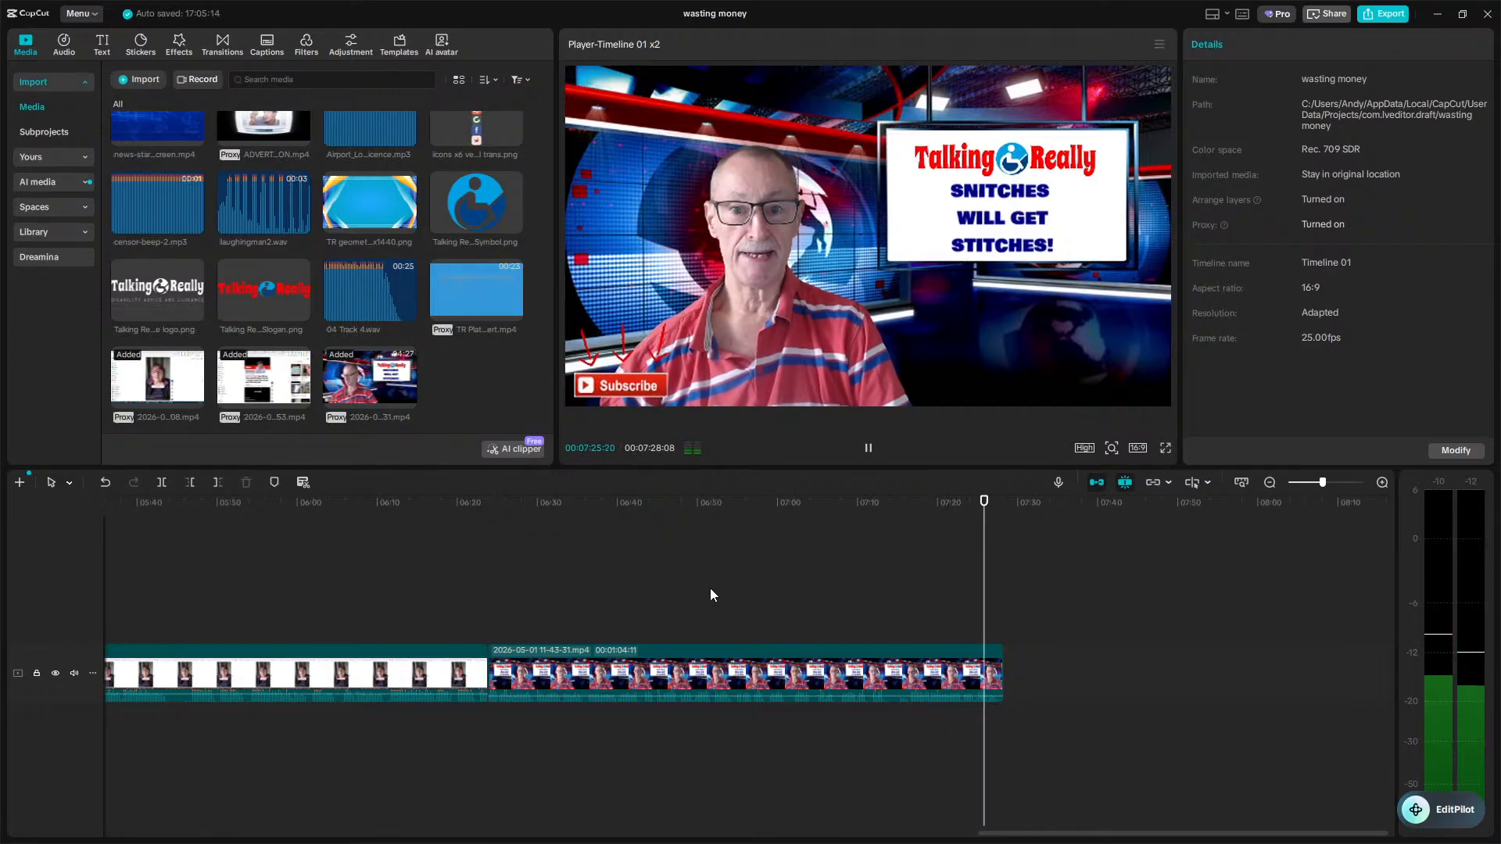
key(space)
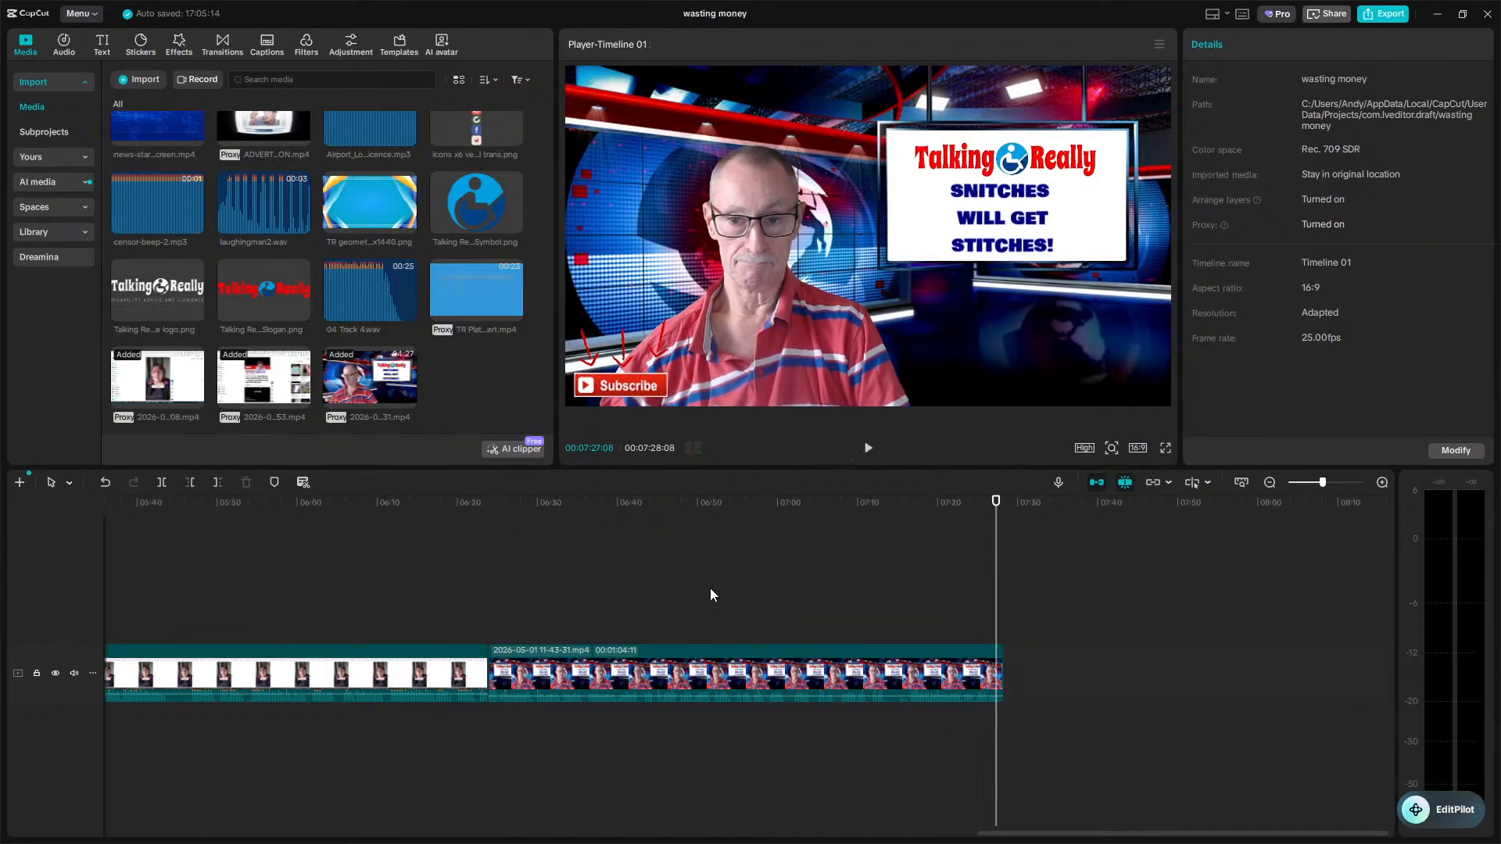
key(w)
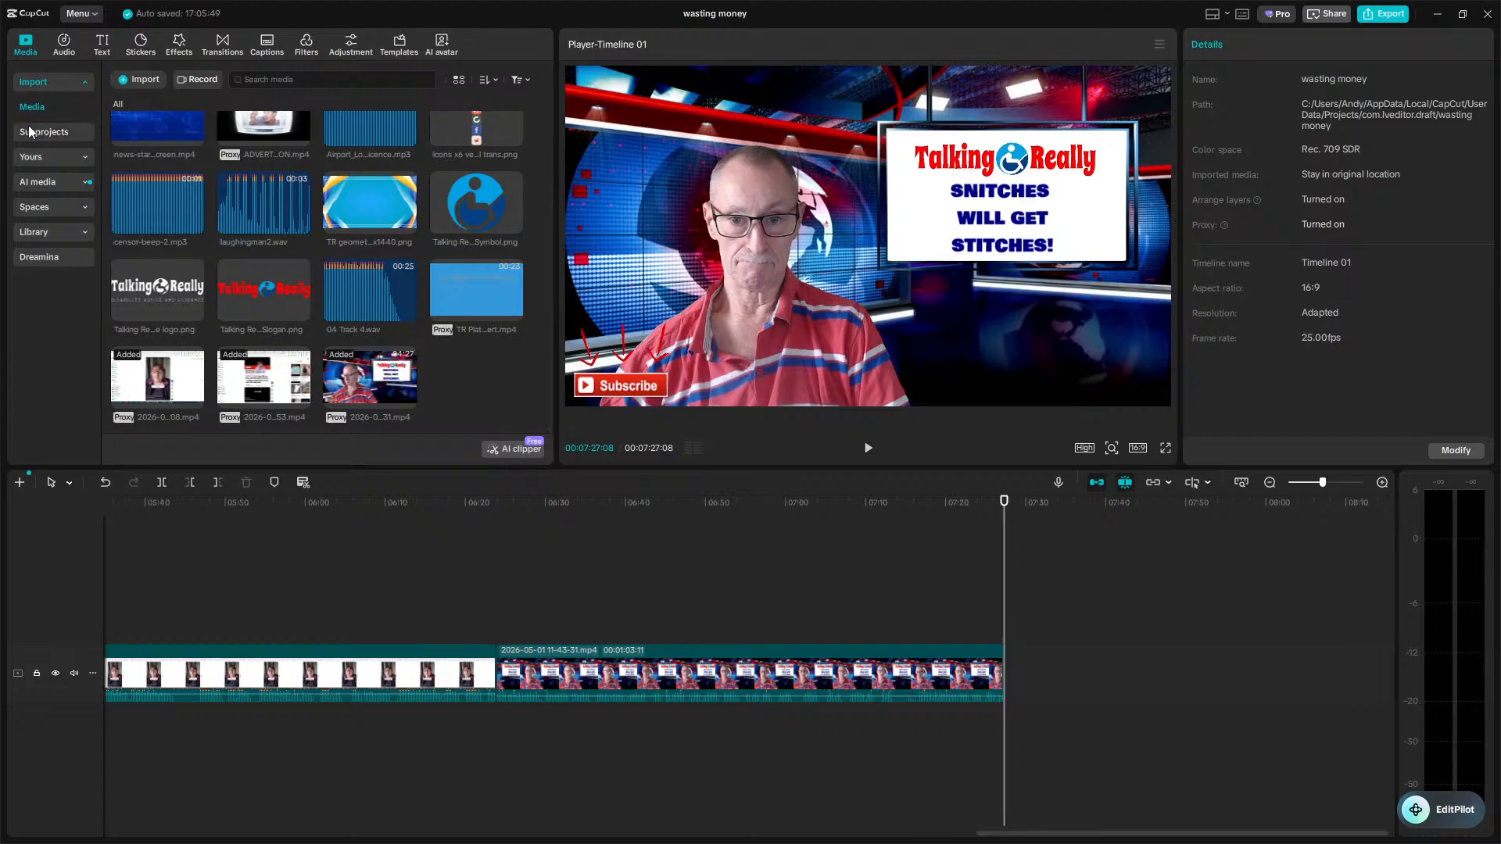
Add the TR ending end-screen preset to the end of the timeline and briefly play it.
click(30, 159)
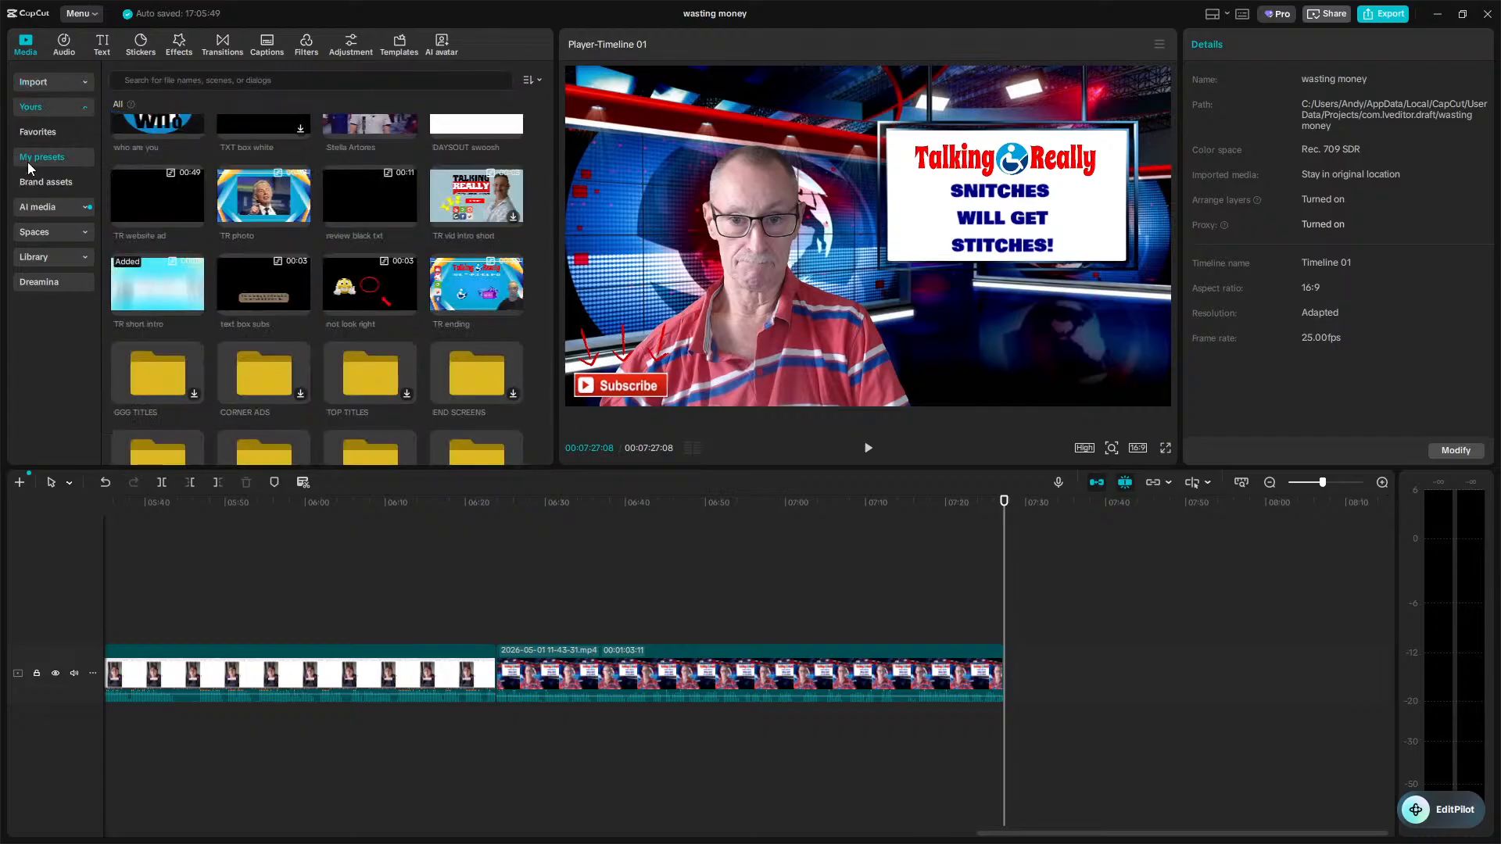
click(443, 373)
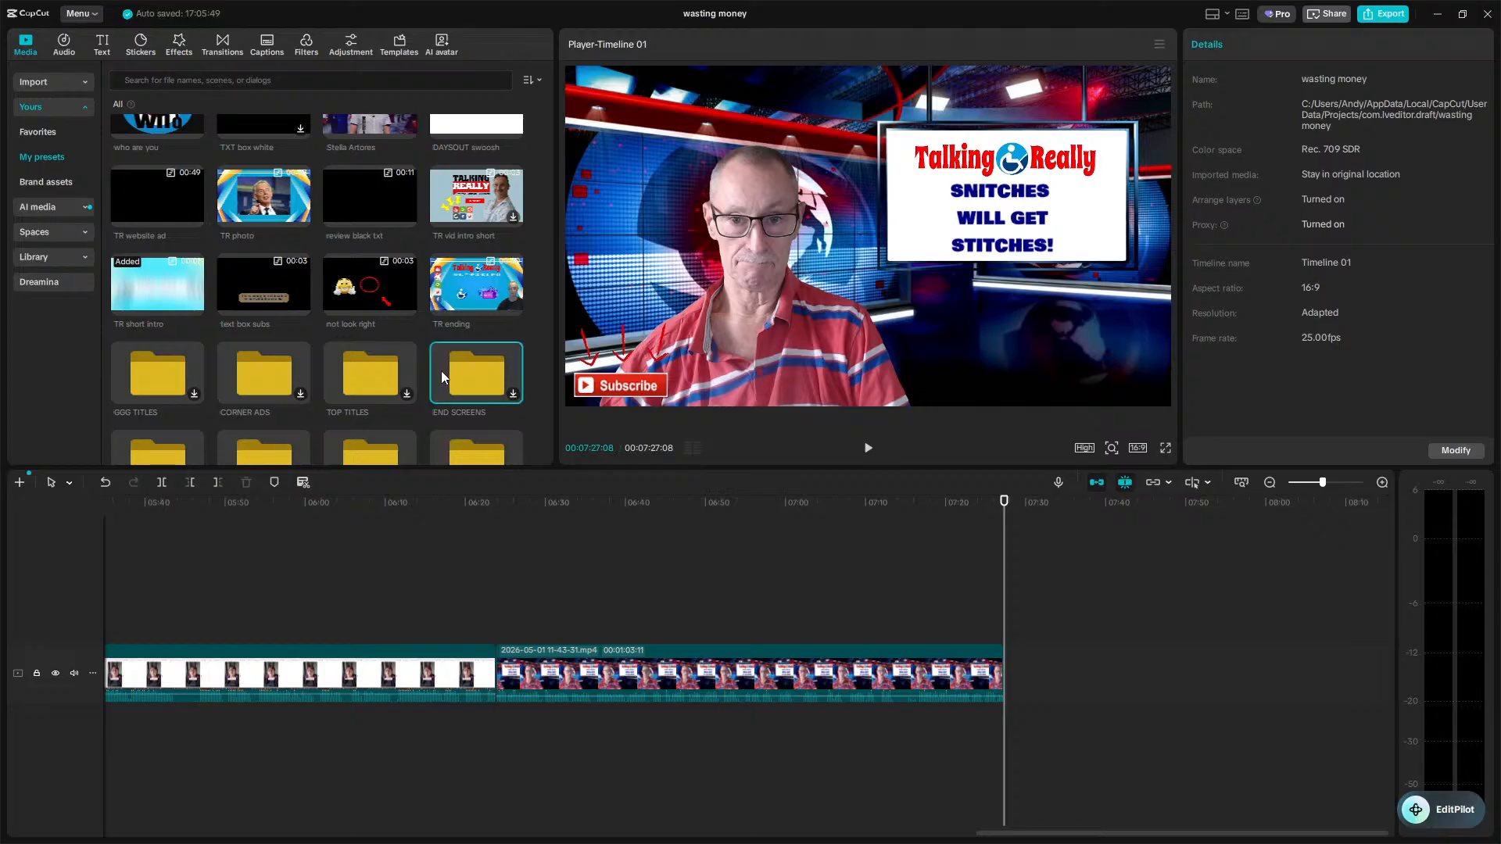
double_click(441, 372)
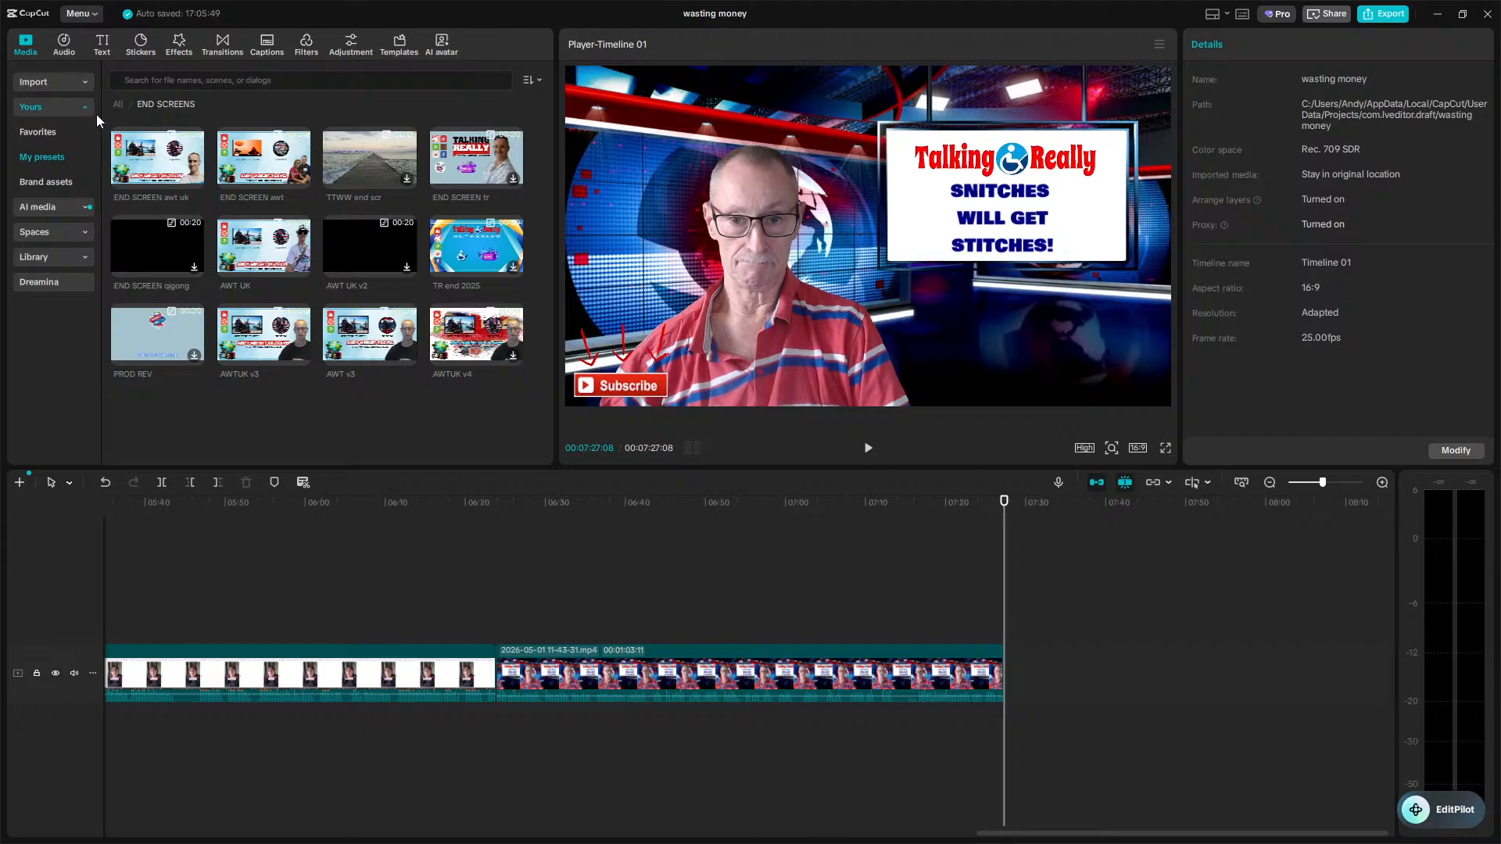
click(122, 111)
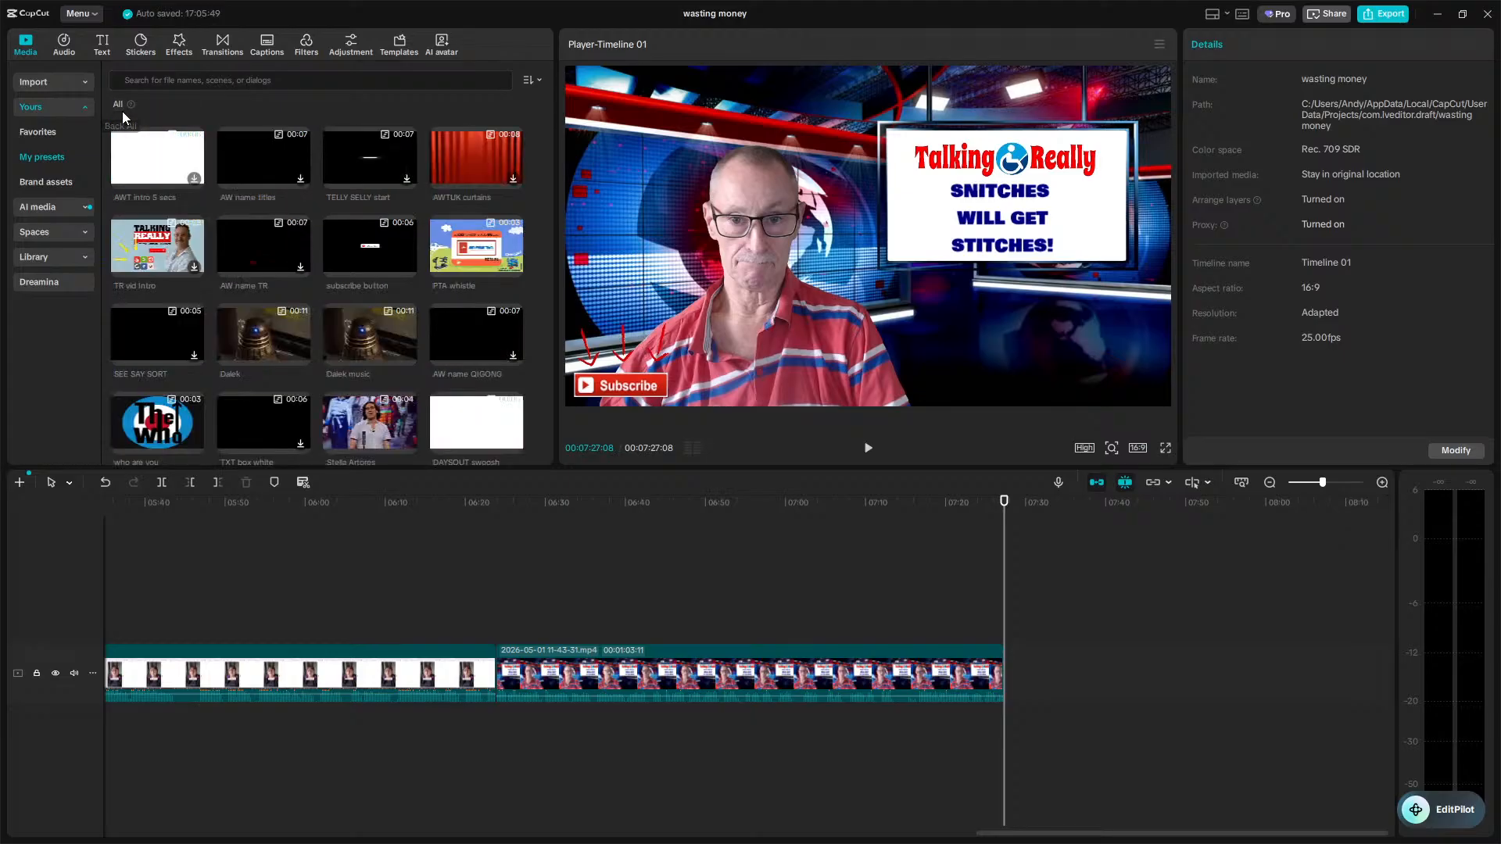
scroll(354, 335, down, 10)
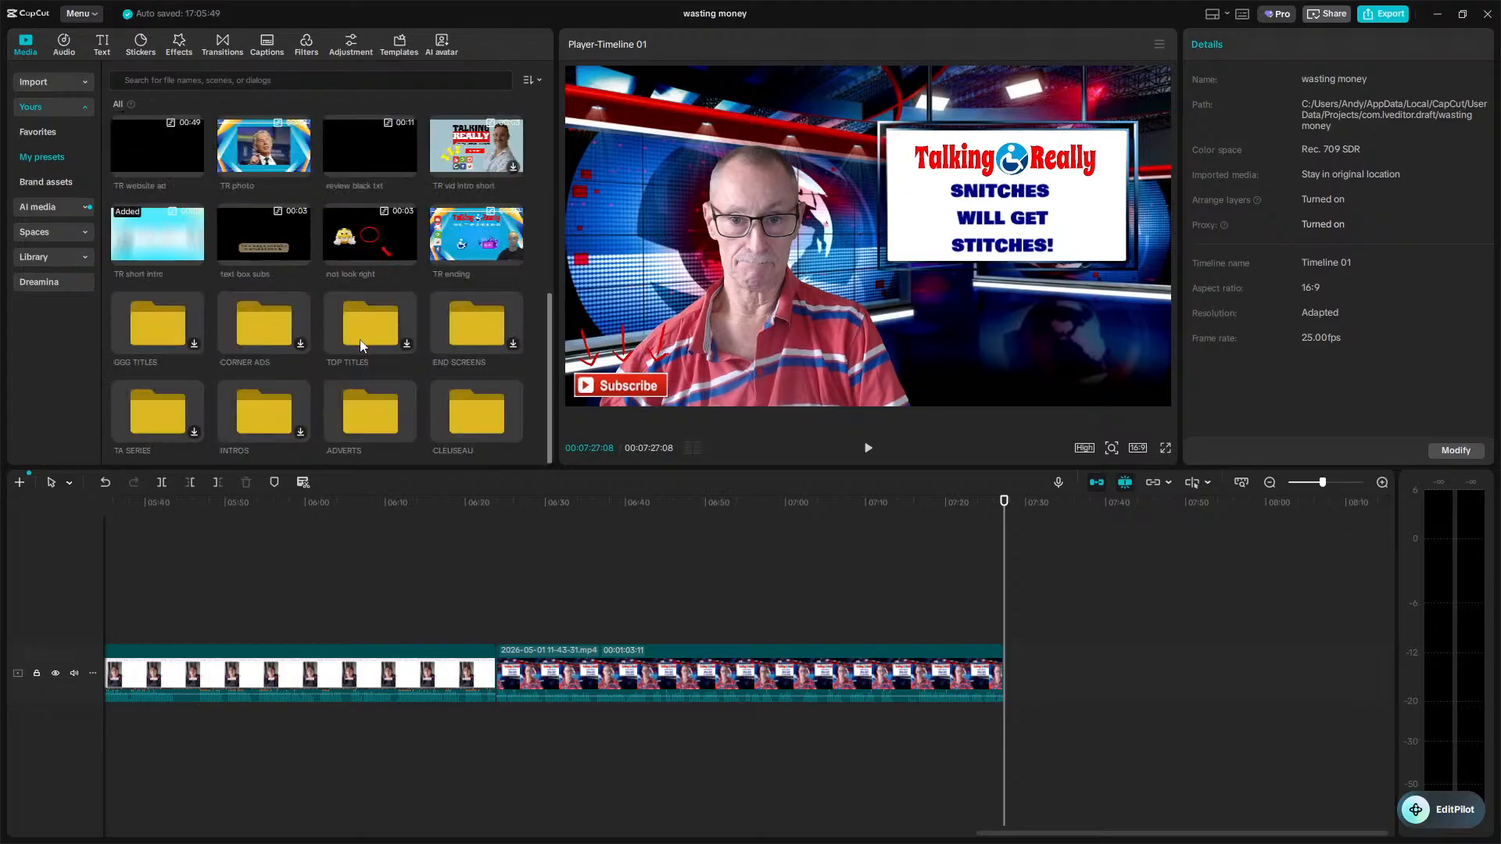
click(513, 256)
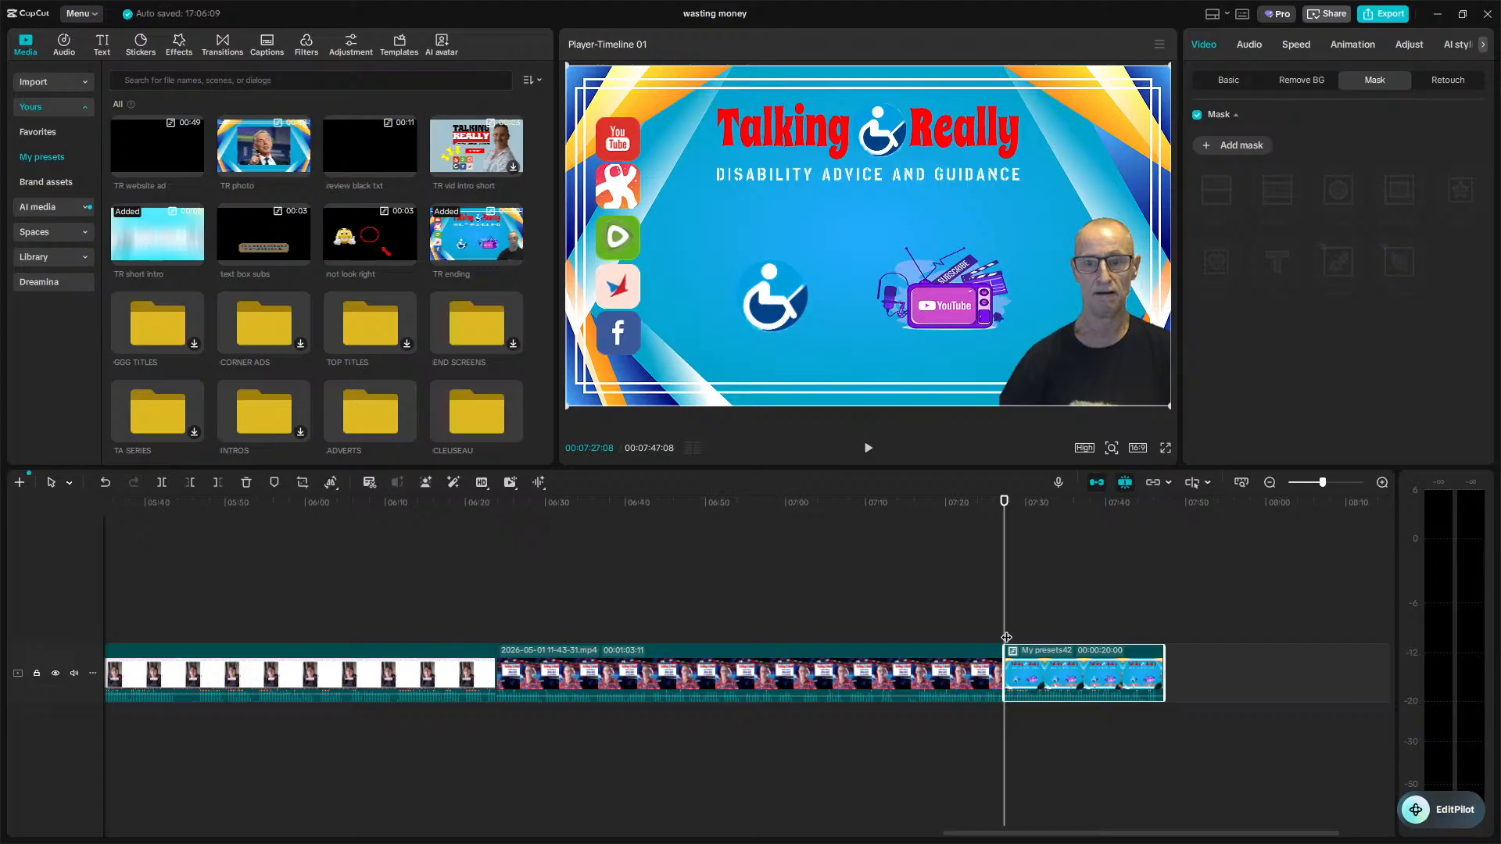
key(space)
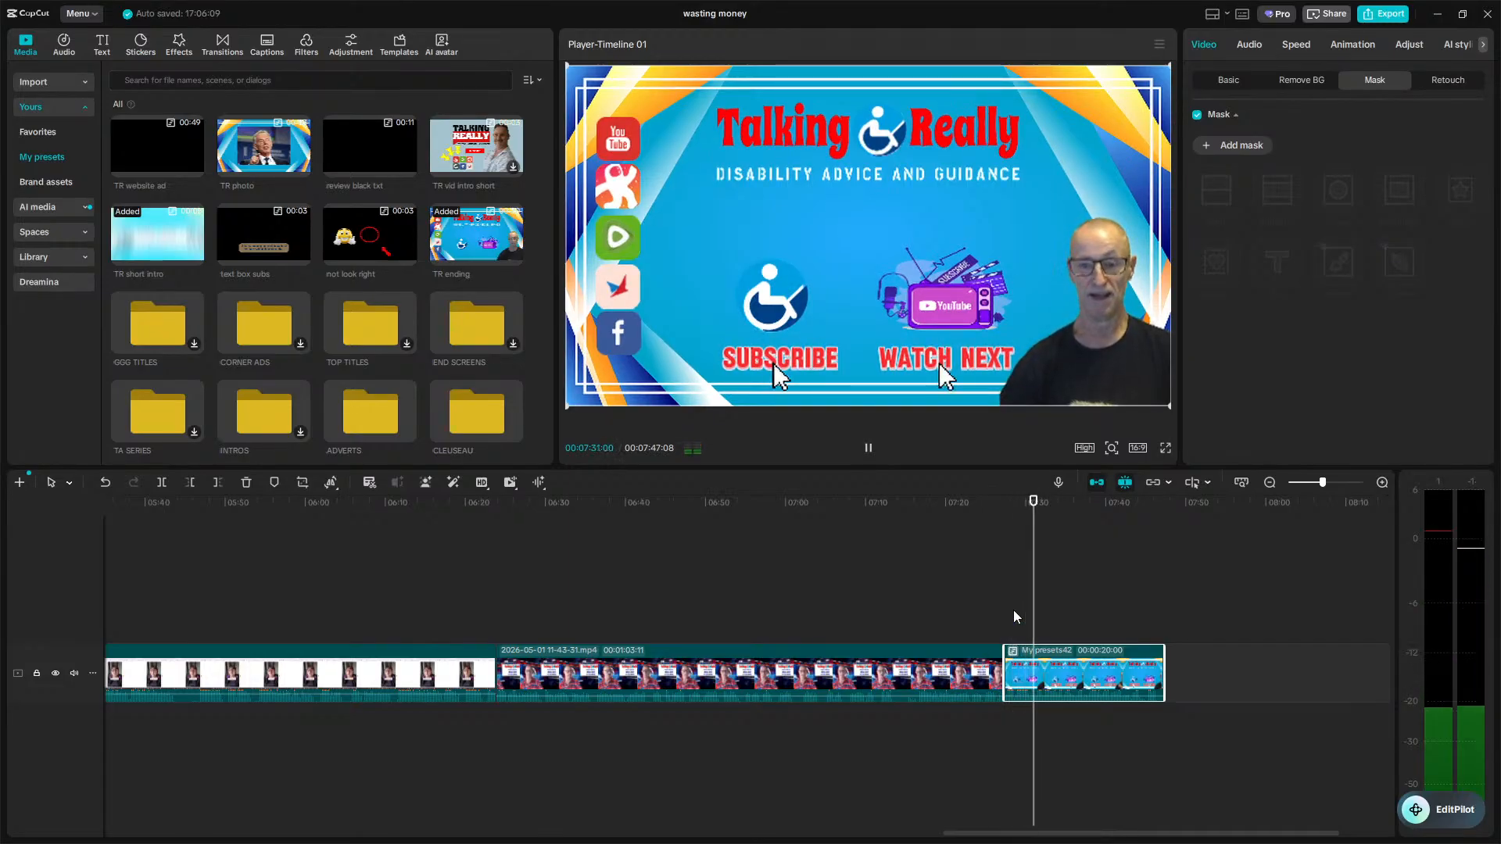
key(space)
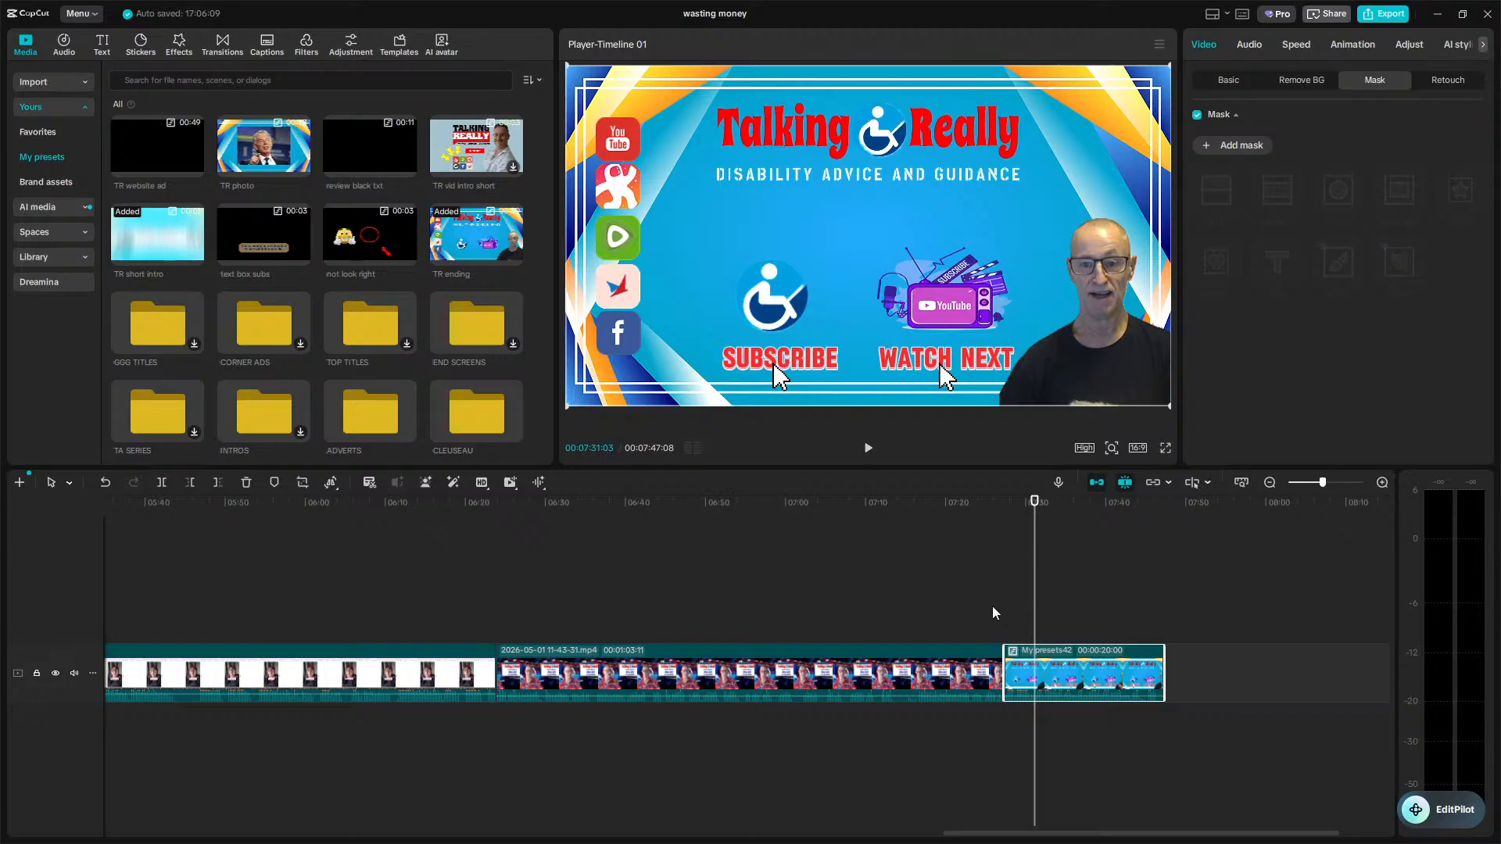
Open the project cover editor and delete the TR NEWS BLANK title and the background layers.
scroll(503, 608, down, 8)
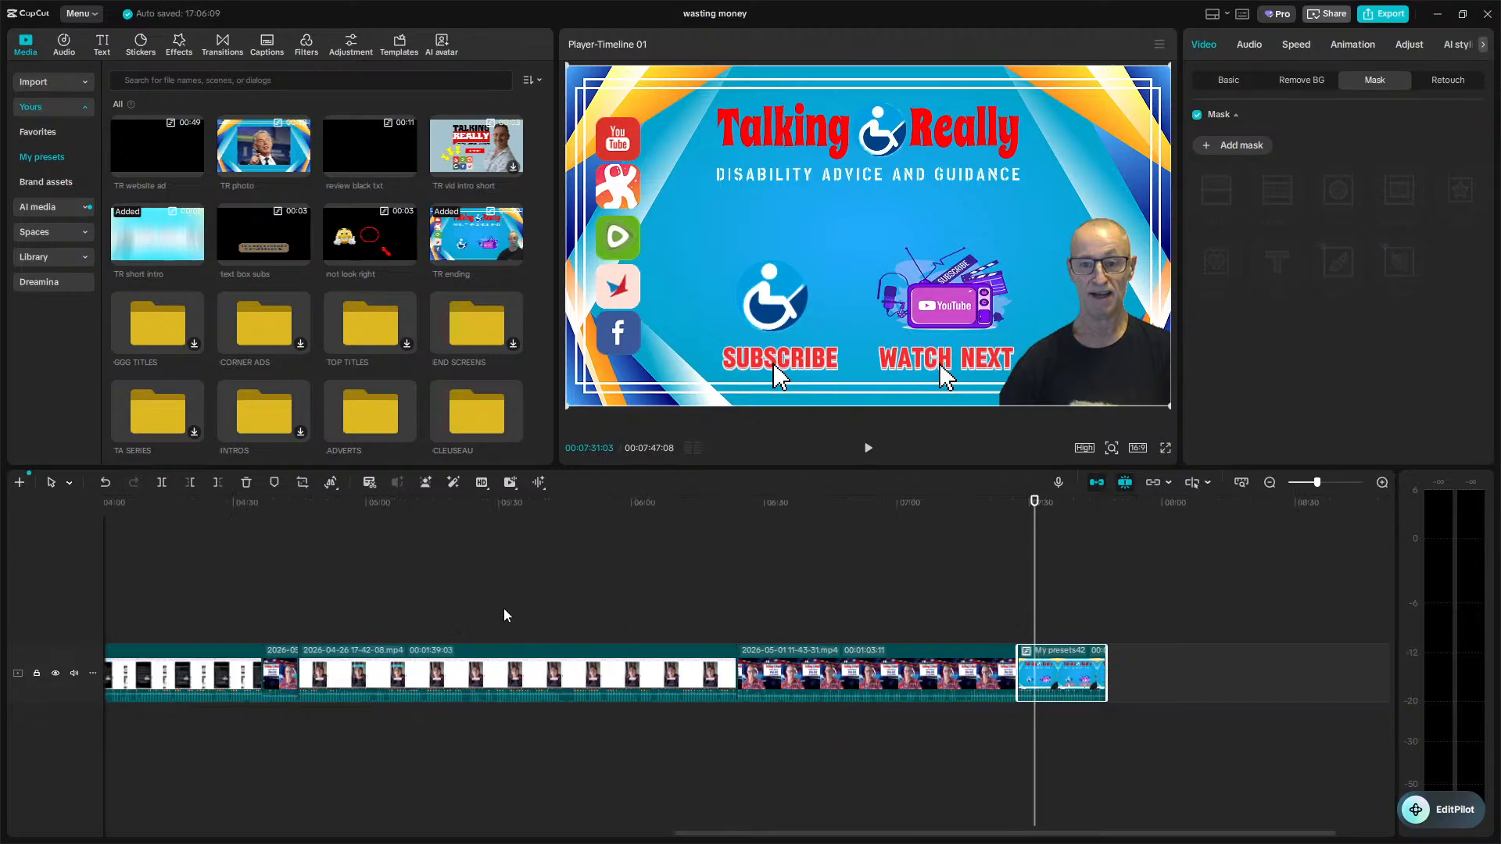
scroll(481, 618, down, 1)
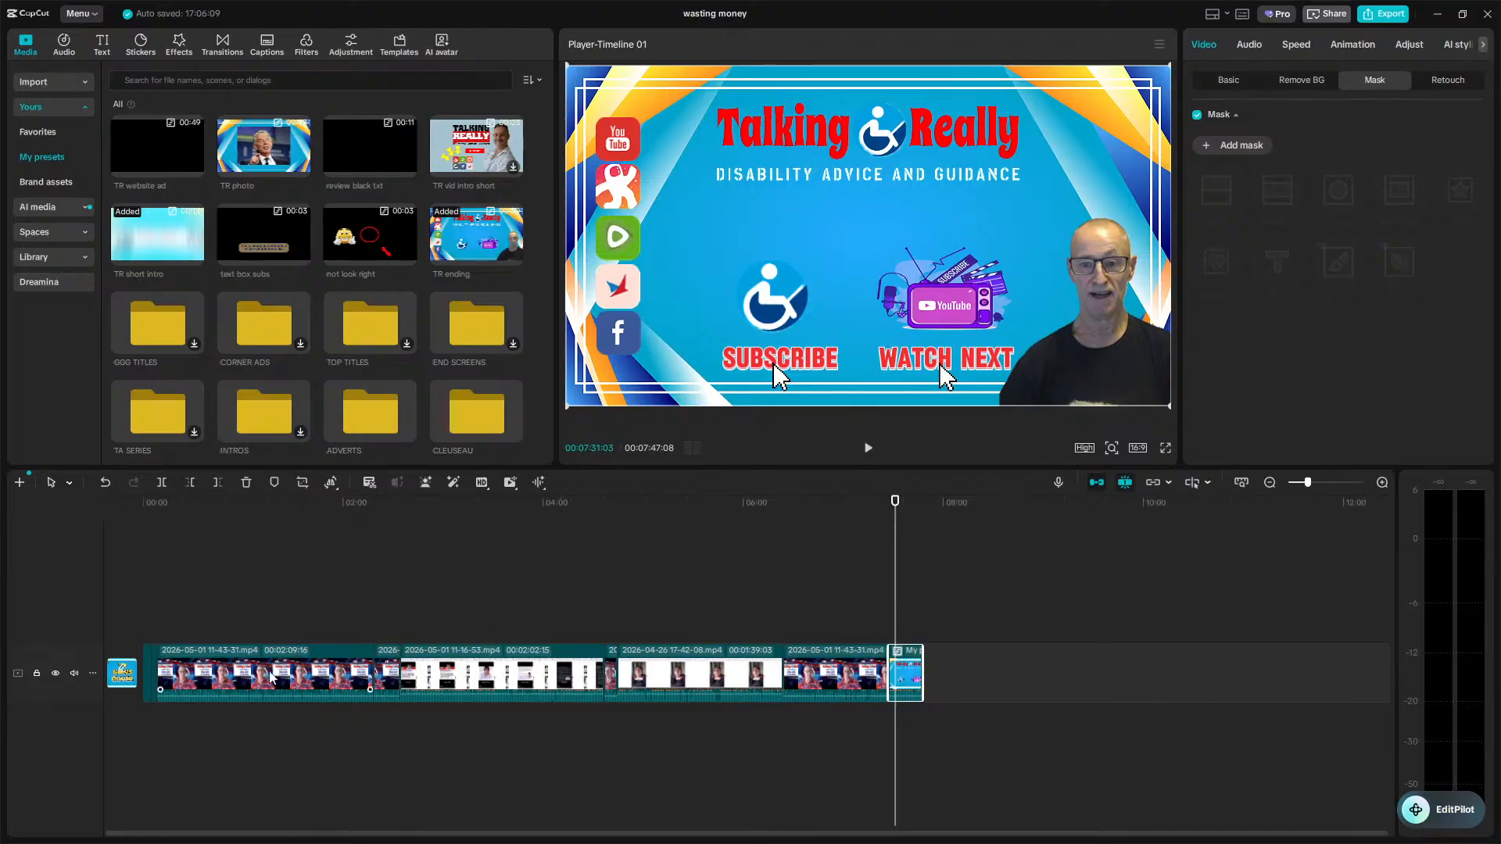
click(118, 671)
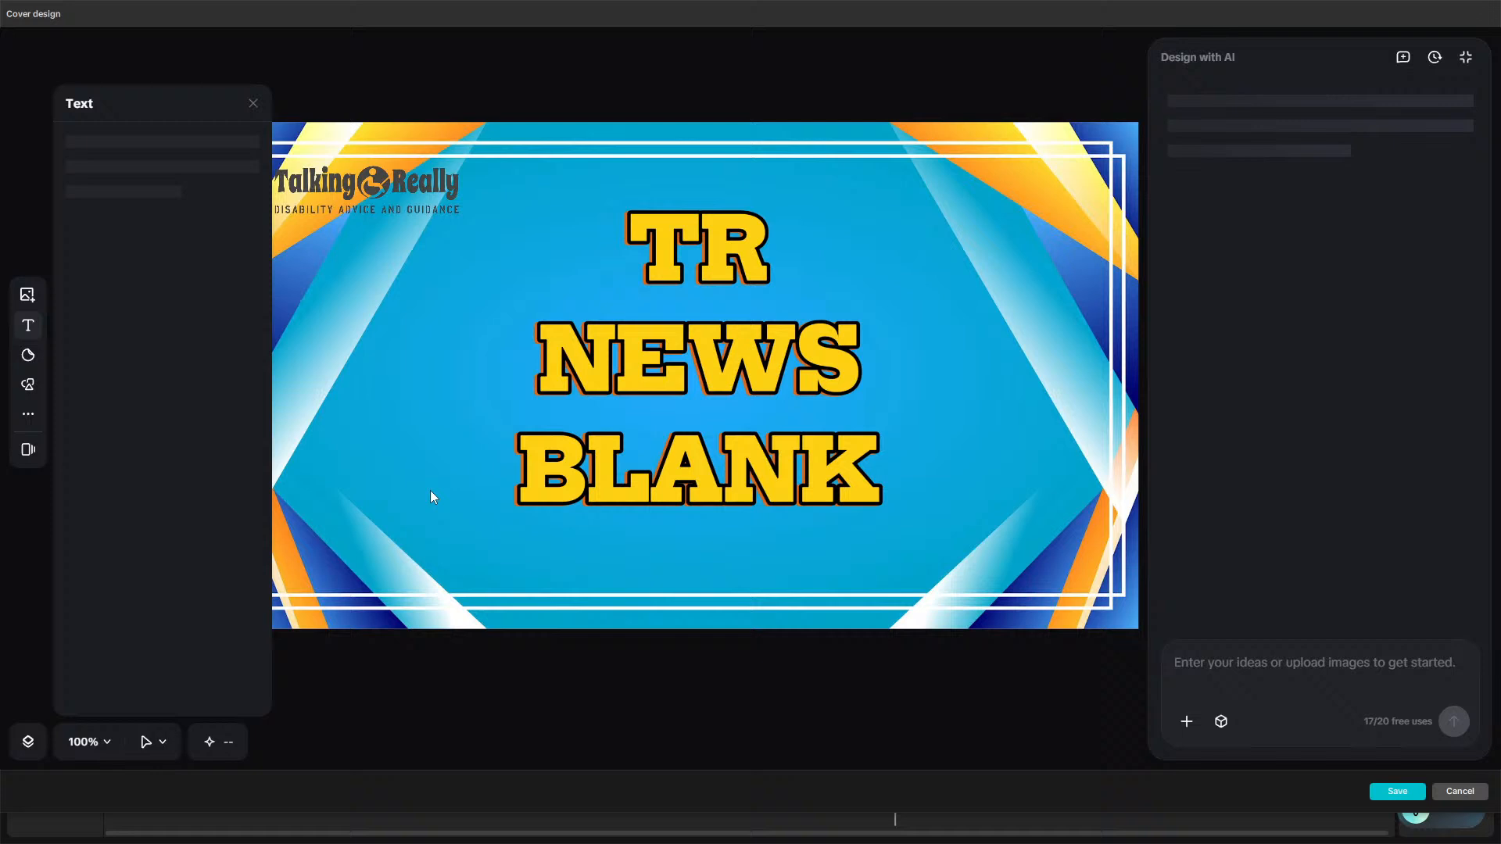
click(528, 502)
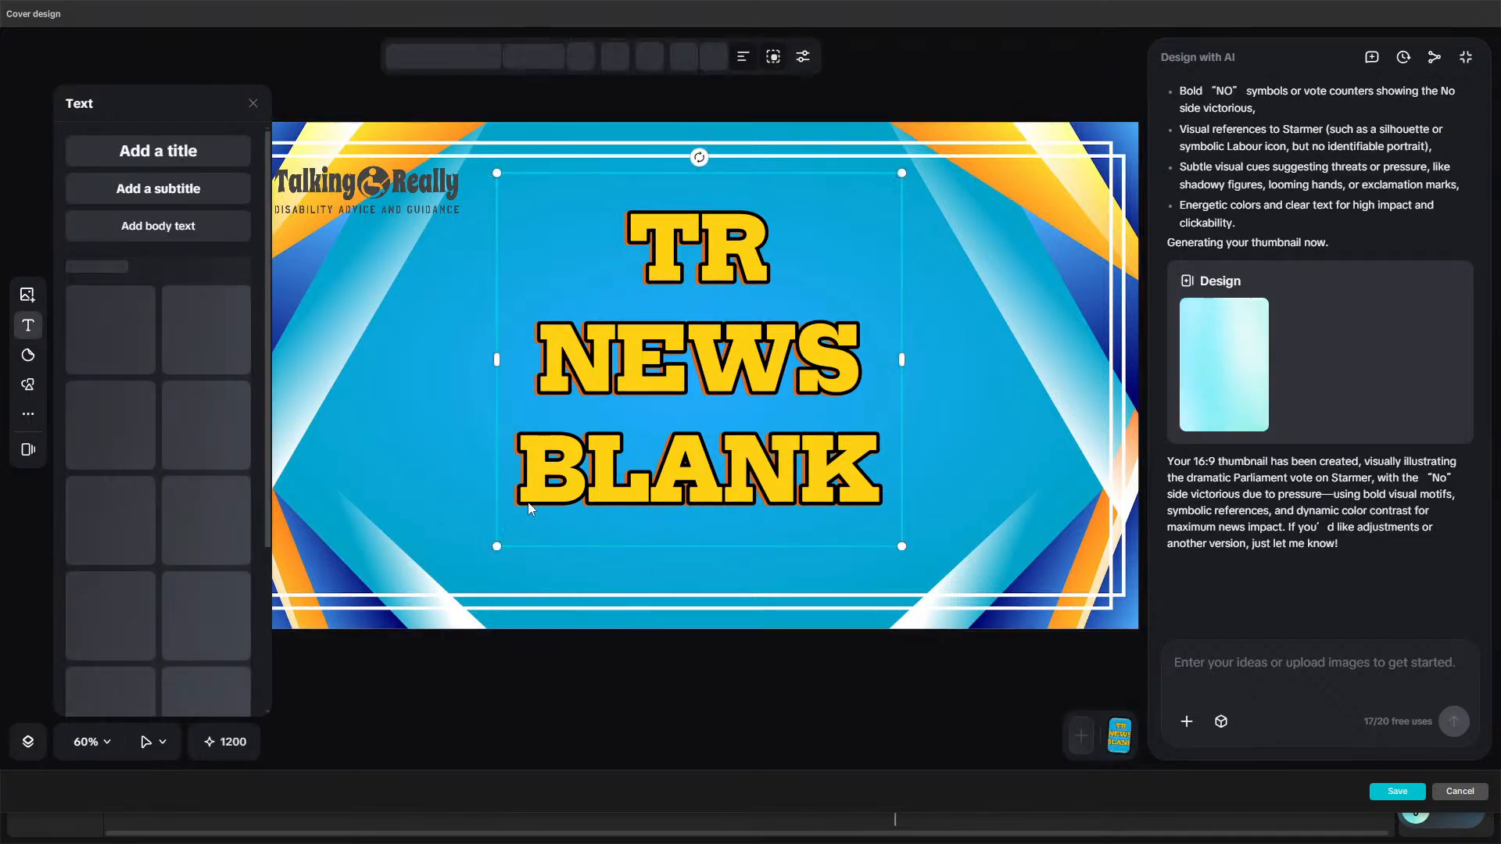
key(Delete)
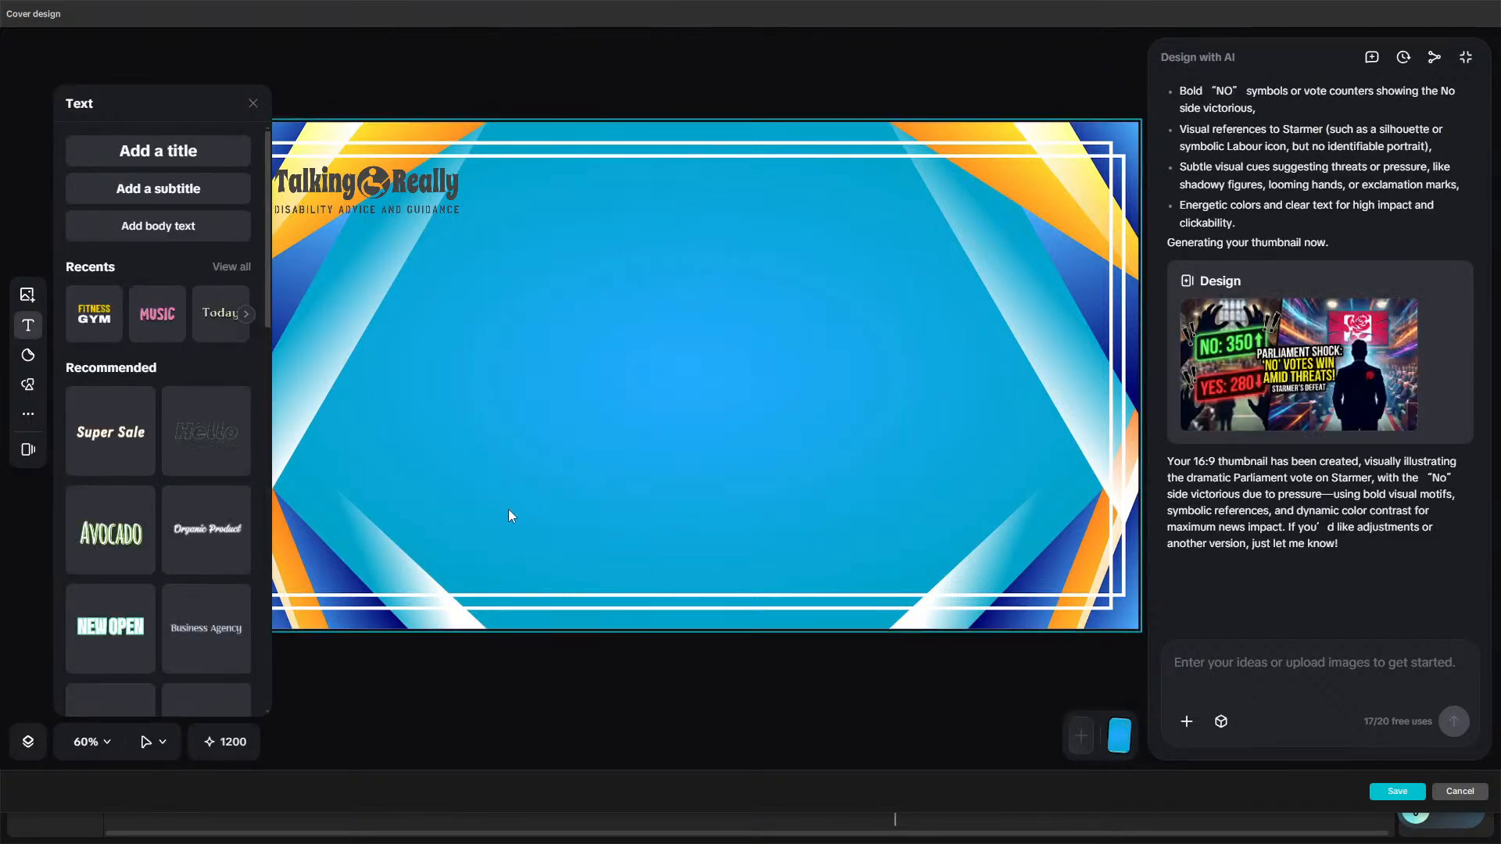
click(506, 509)
key(Delete)
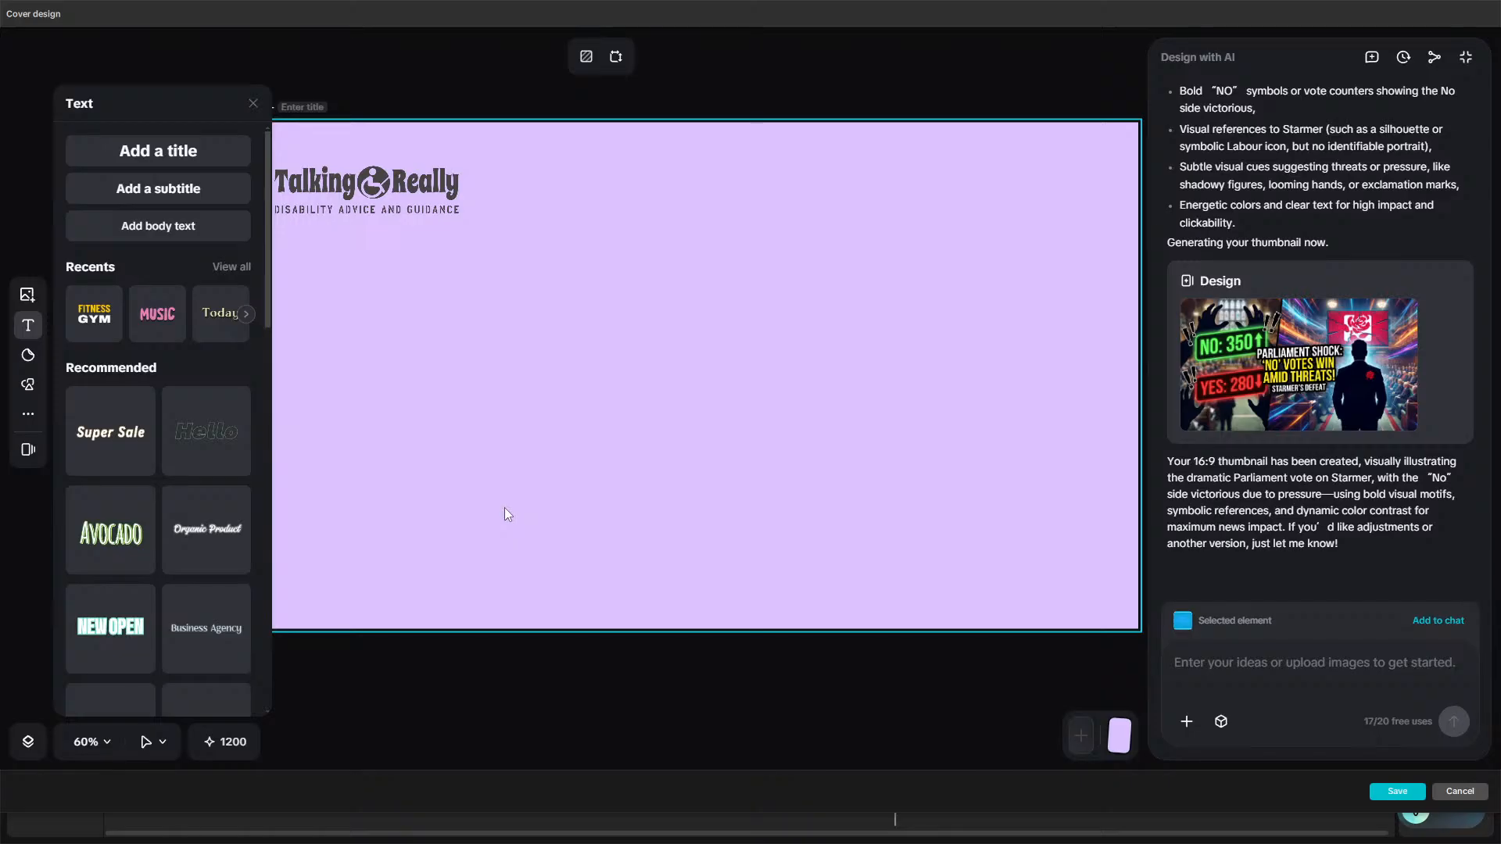
click(489, 512)
click(489, 513)
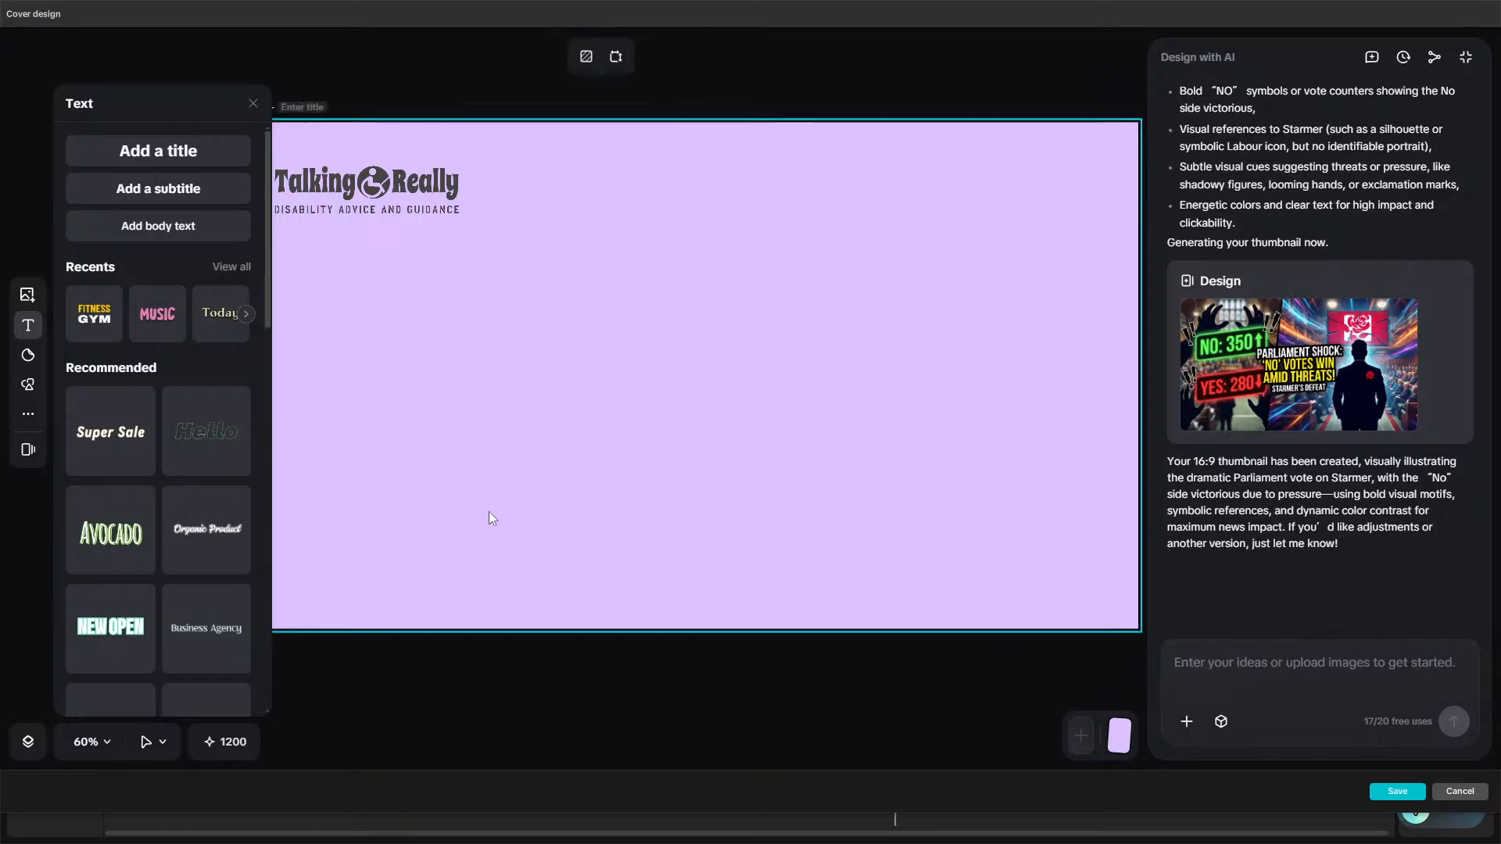
key(Delete)
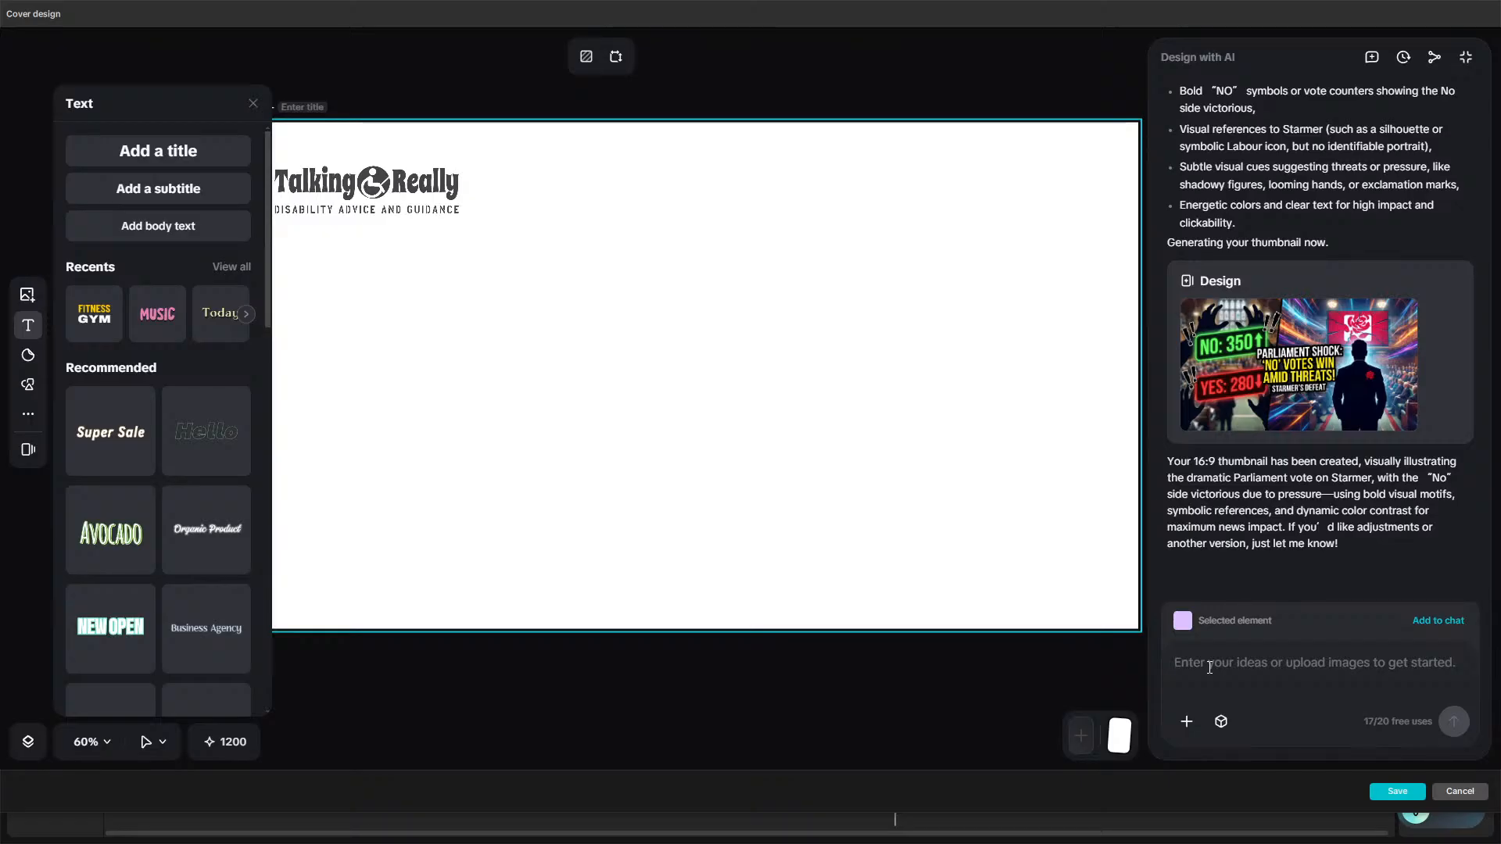
Ask the AI designer for a "thumbnail for video - snitches get stitches".
text(thumbnail for )
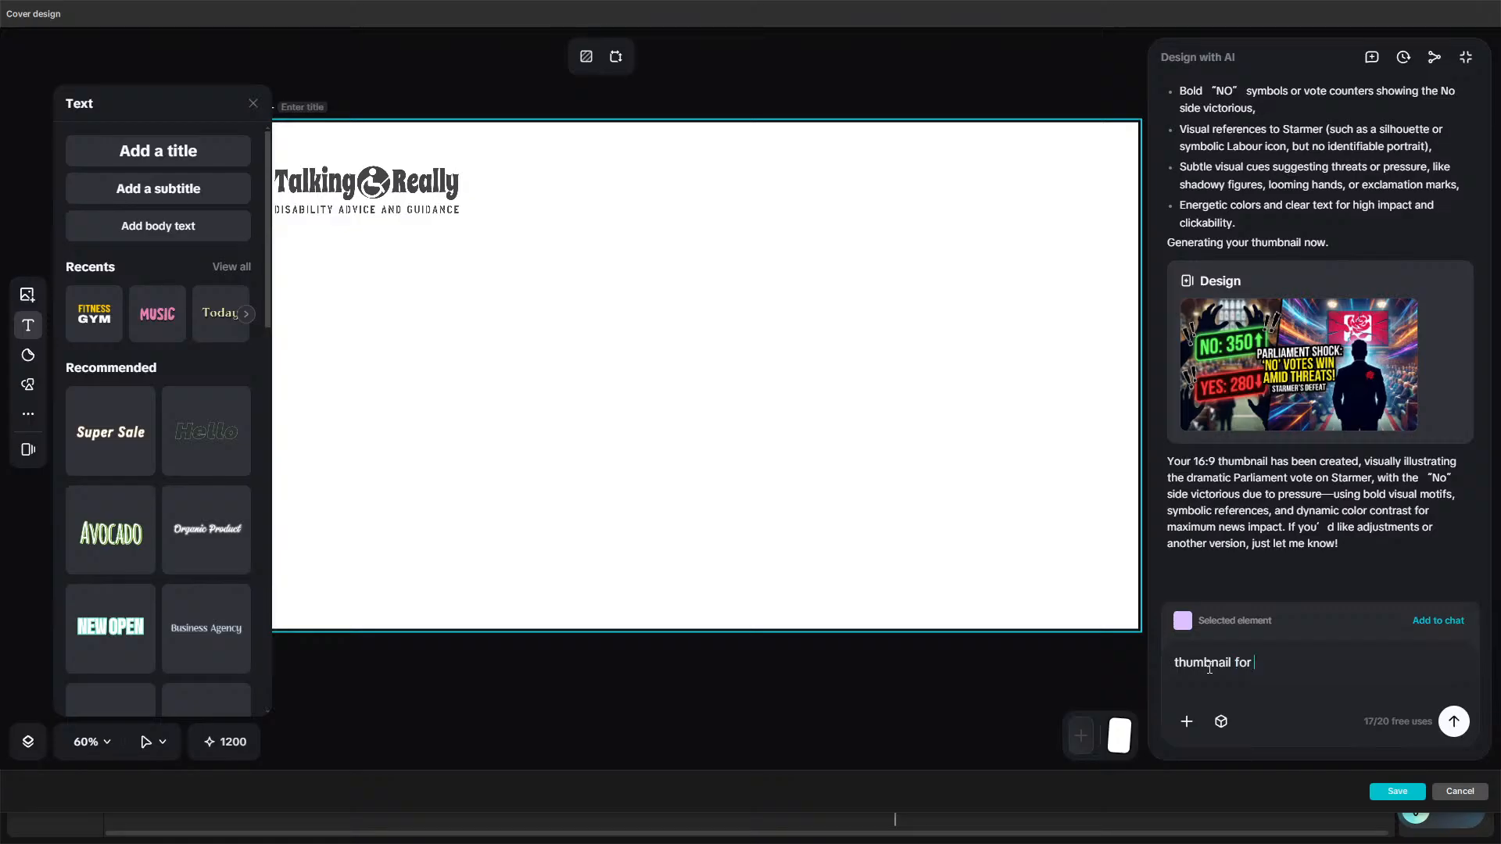
text(vidoe)
key(BackSpace)
key(BackSpace)
key(BackSpace)
text(eo - snitches get stio)
text(ches)
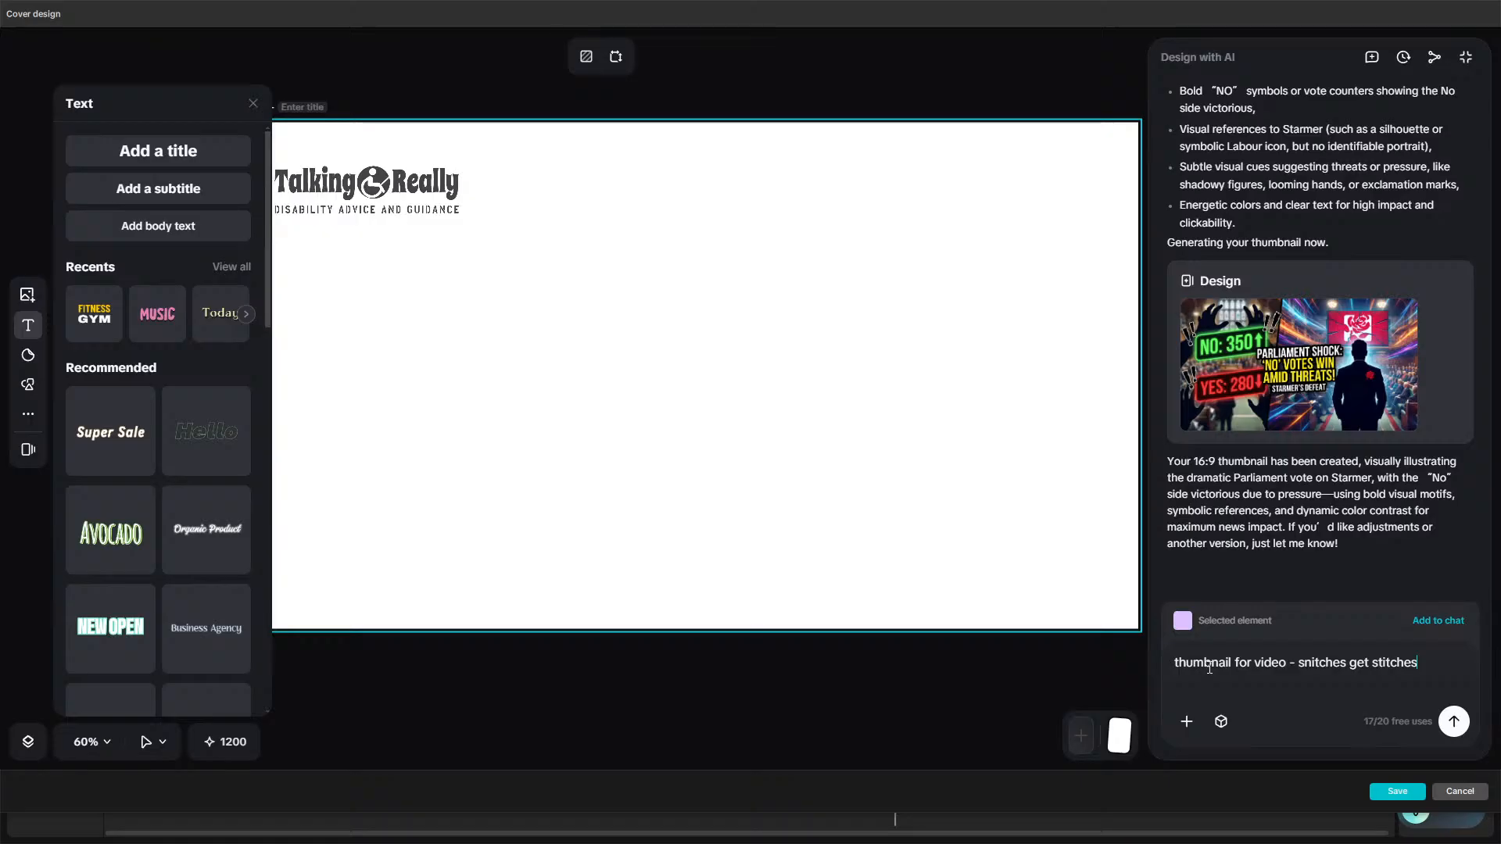
key(Return)
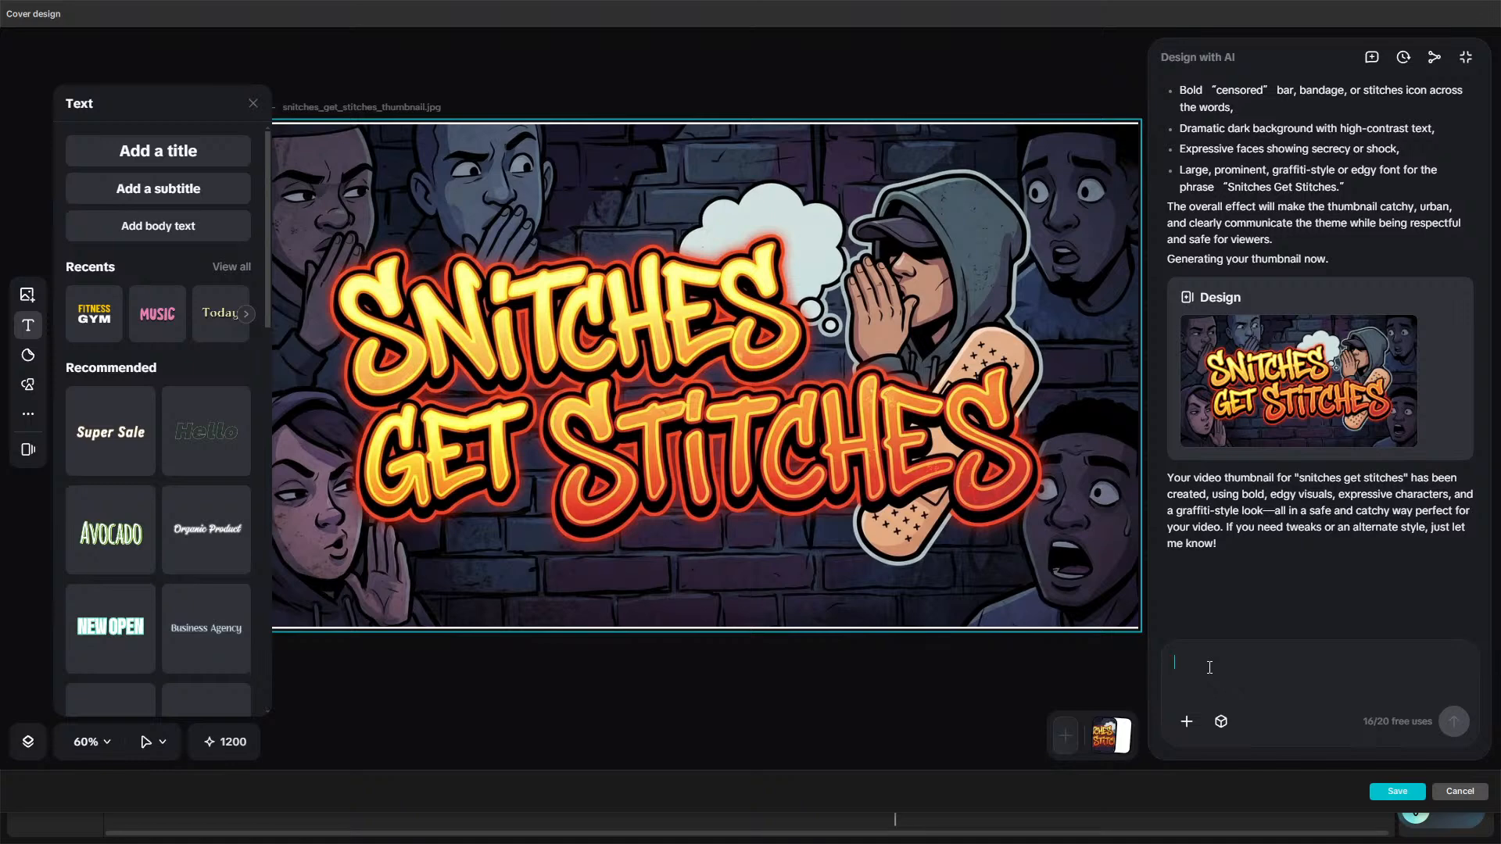
Stretch the generated thumbnail image to fill the whole cover frame and save the cover.
scroll(968, 694, down, 4)
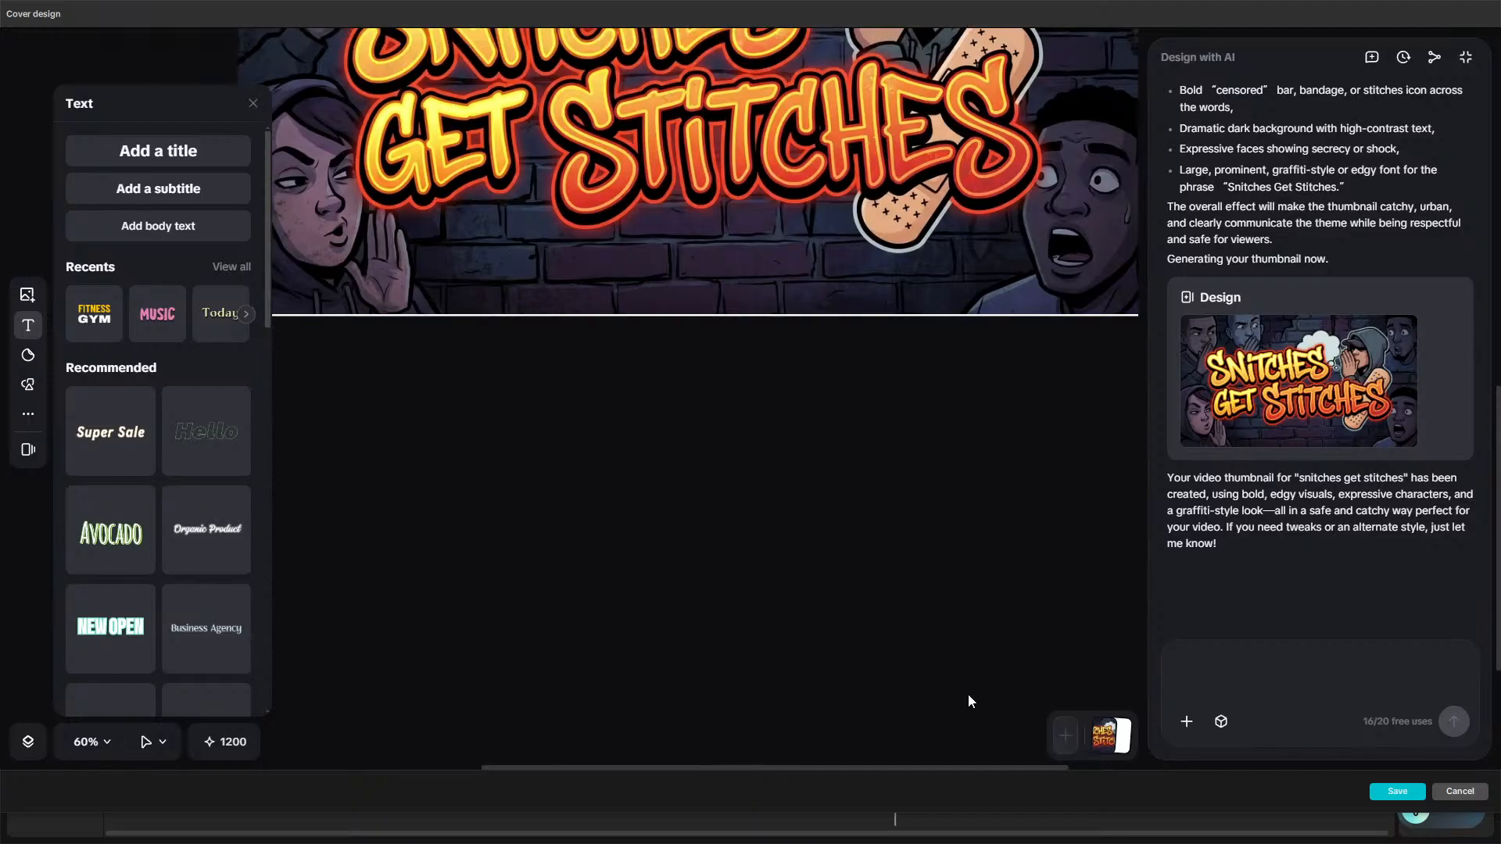
scroll(968, 695, up, 6)
scroll(968, 694, down, 2)
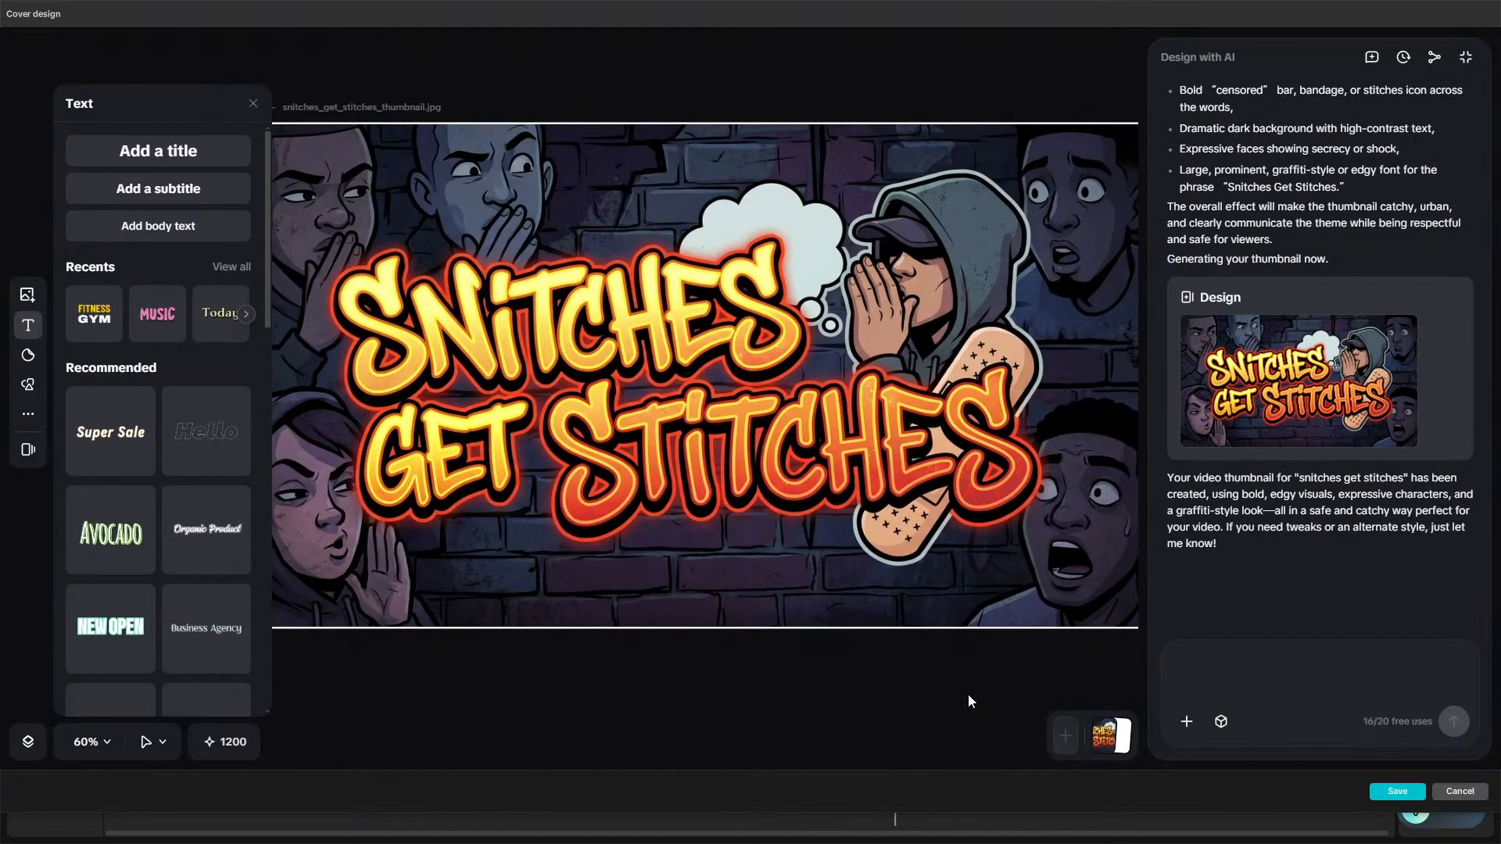
scroll(968, 694, down, 5)
scroll(967, 694, up, 4)
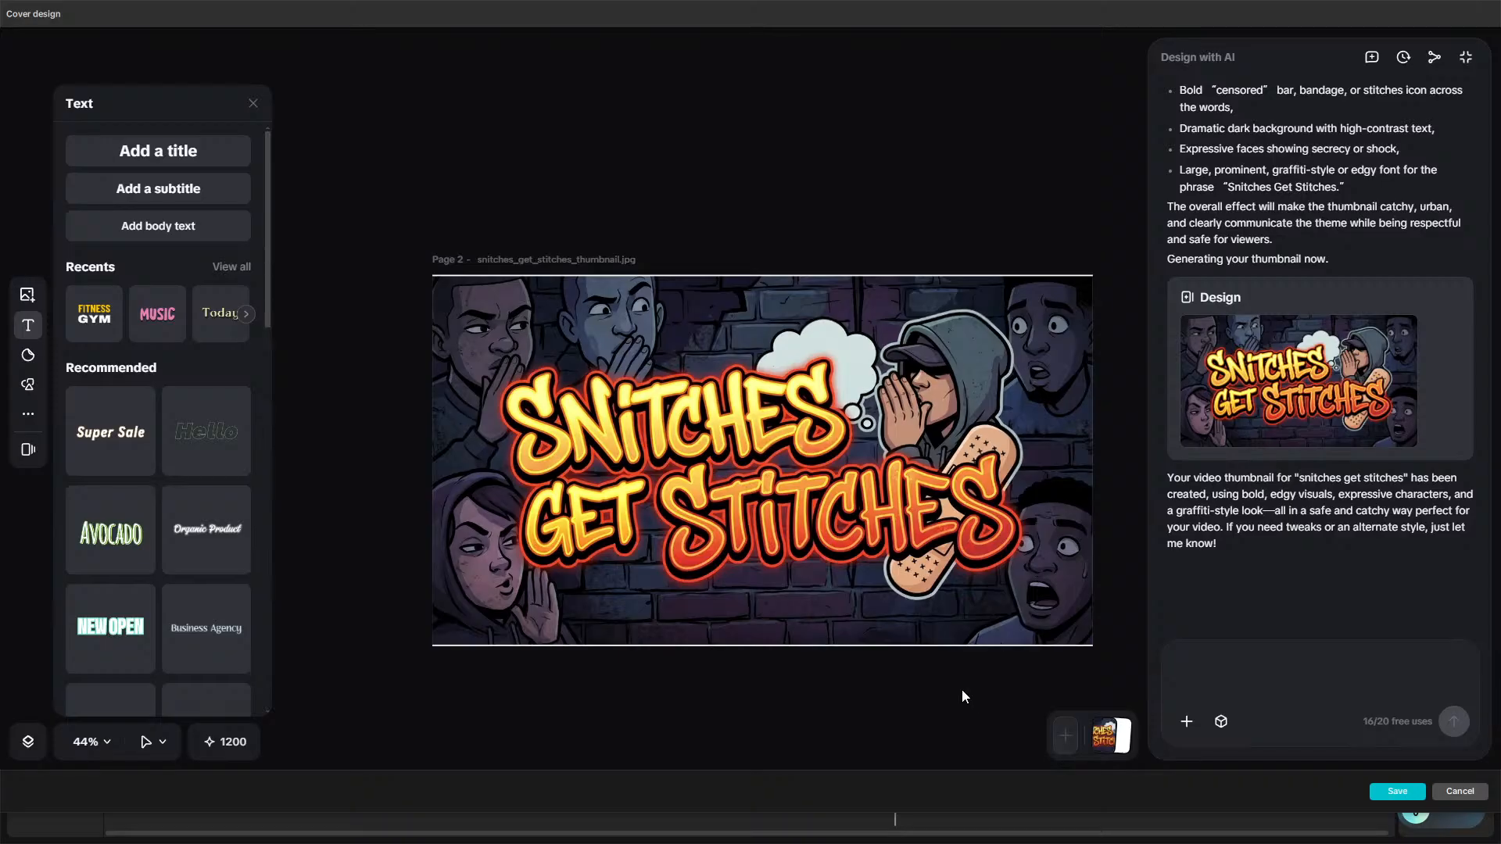
click(953, 647)
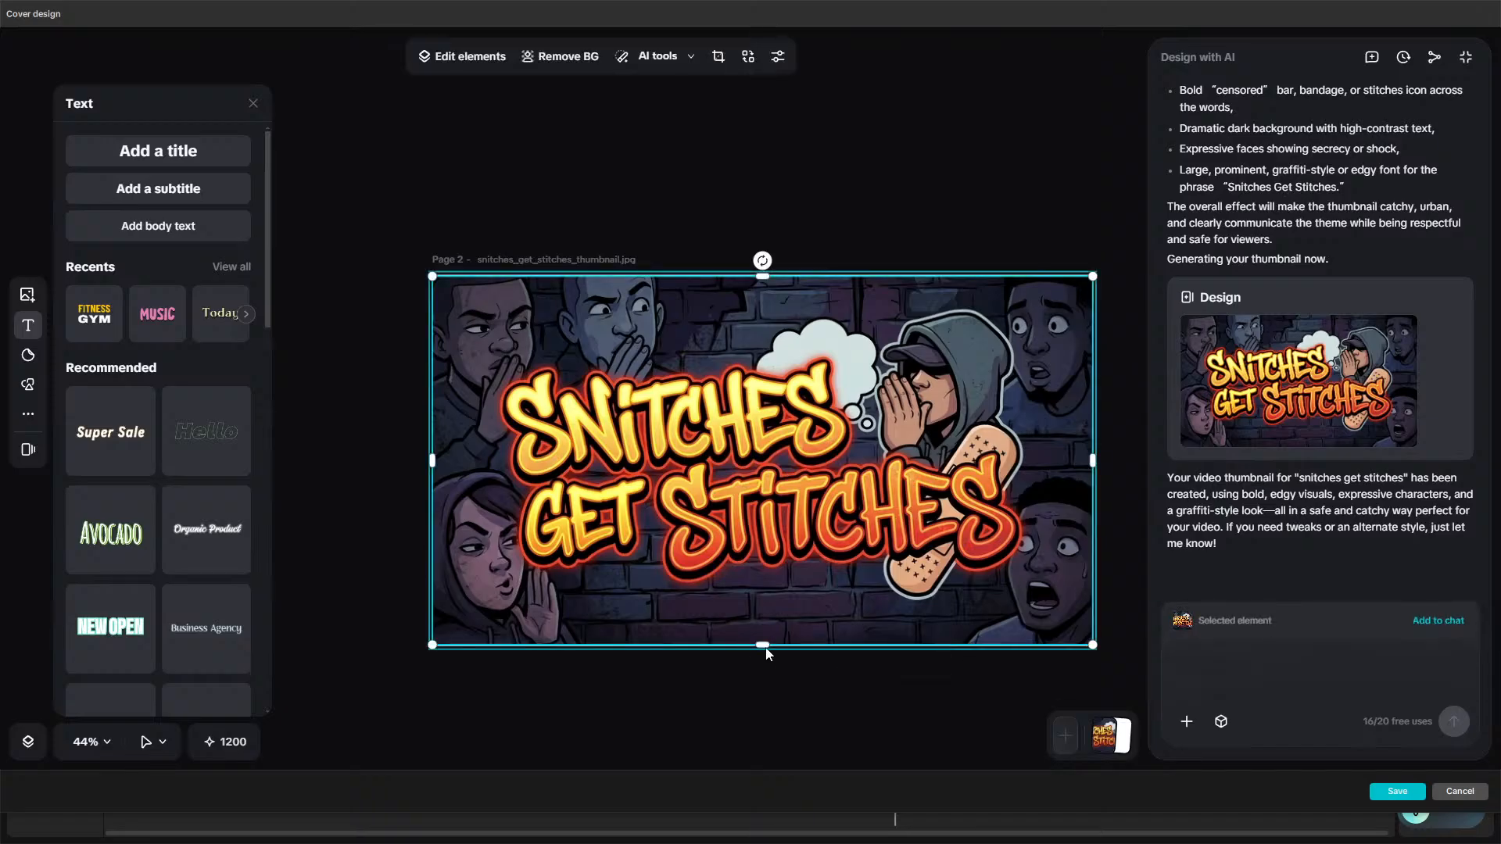
drag(766, 654, 765, 661)
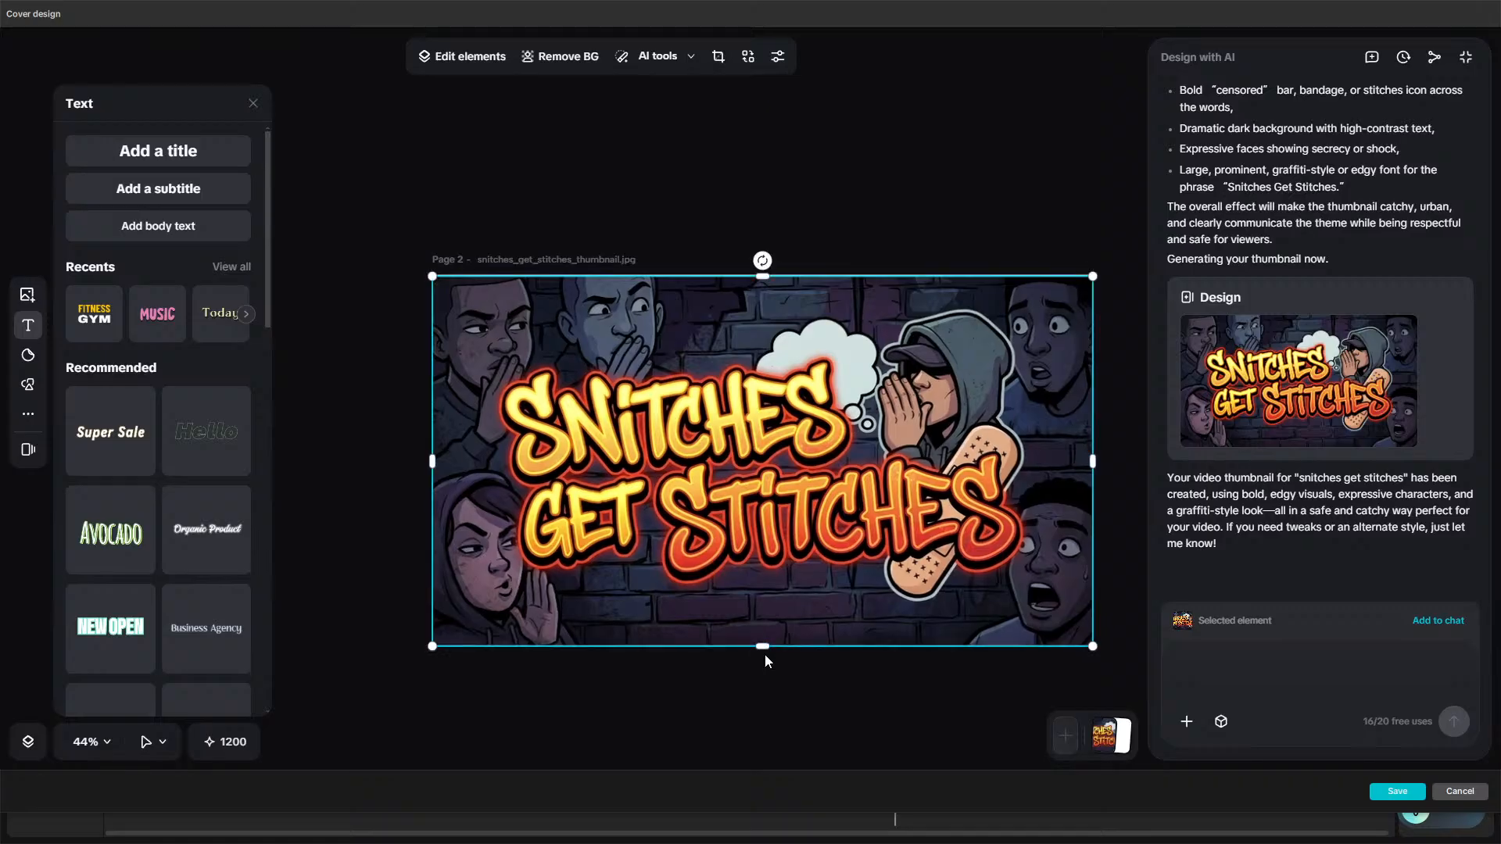
click(767, 659)
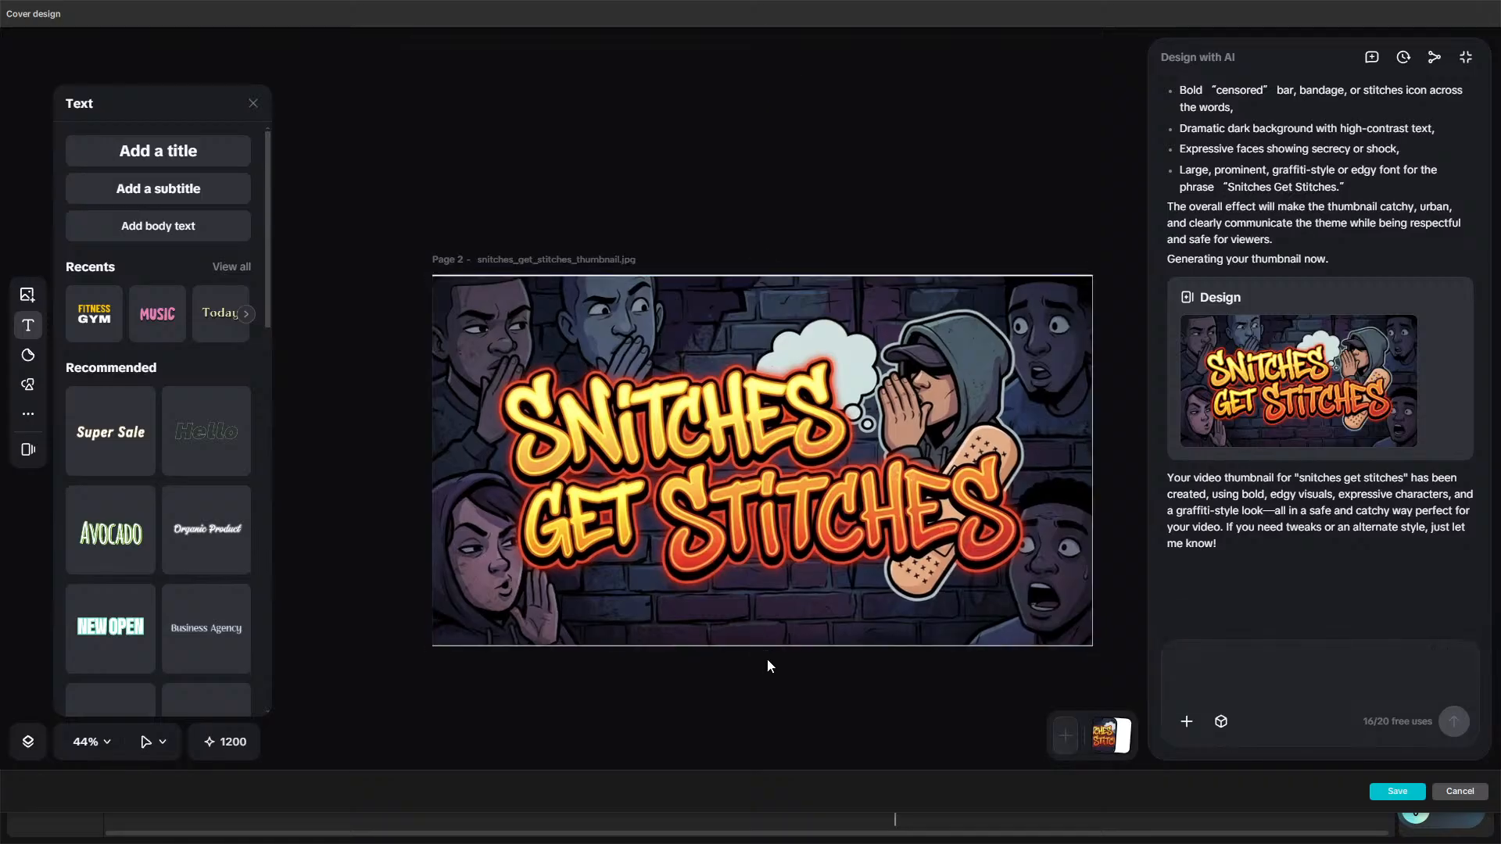
click(767, 647)
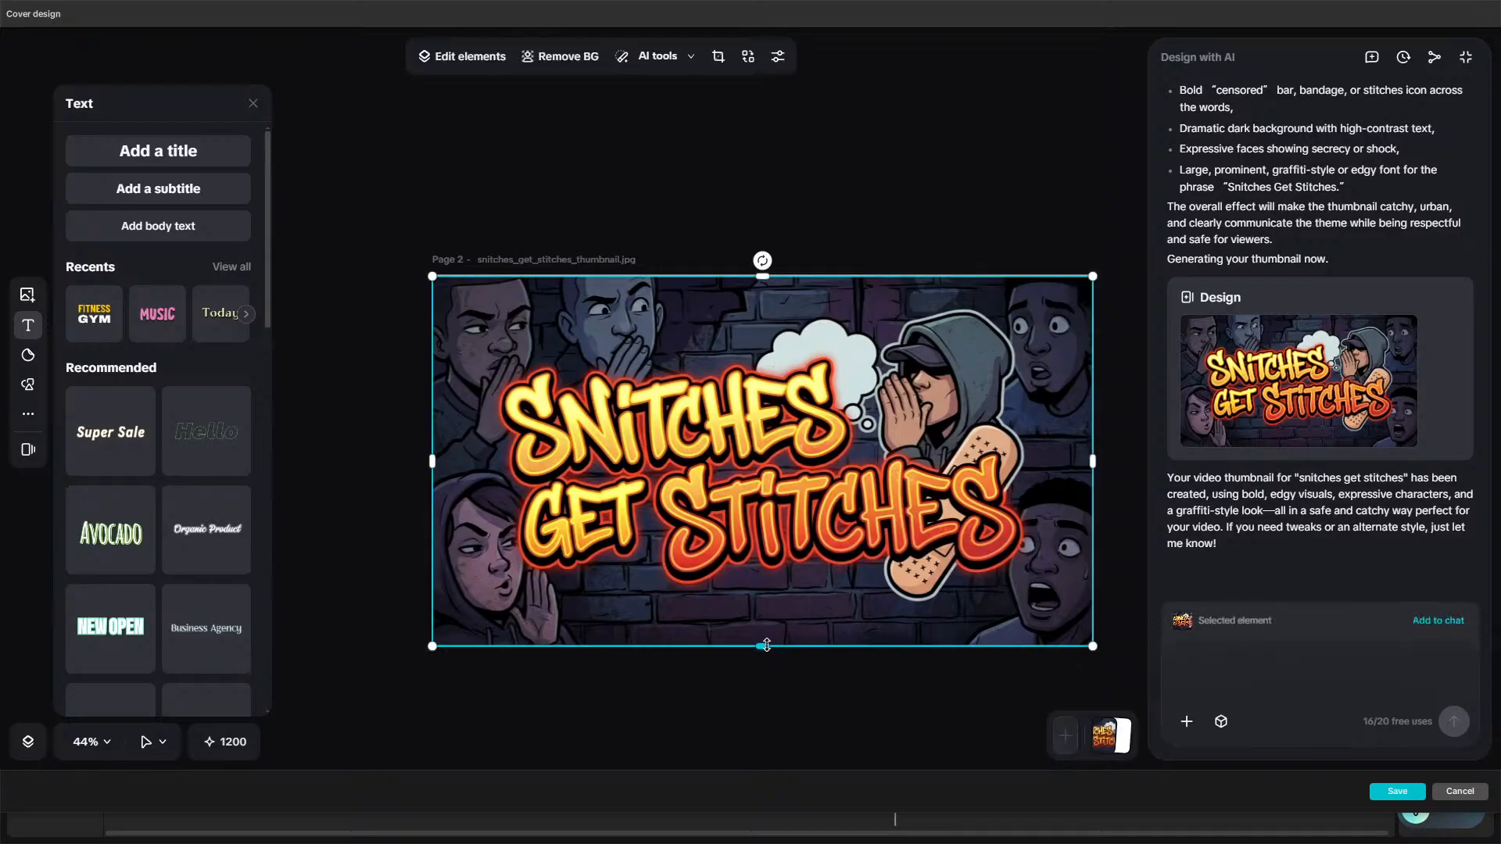
mouse_move(763, 647)
mouse_down()
mouse_move(763, 695)
mouse_move(763, 653)
mouse_up()
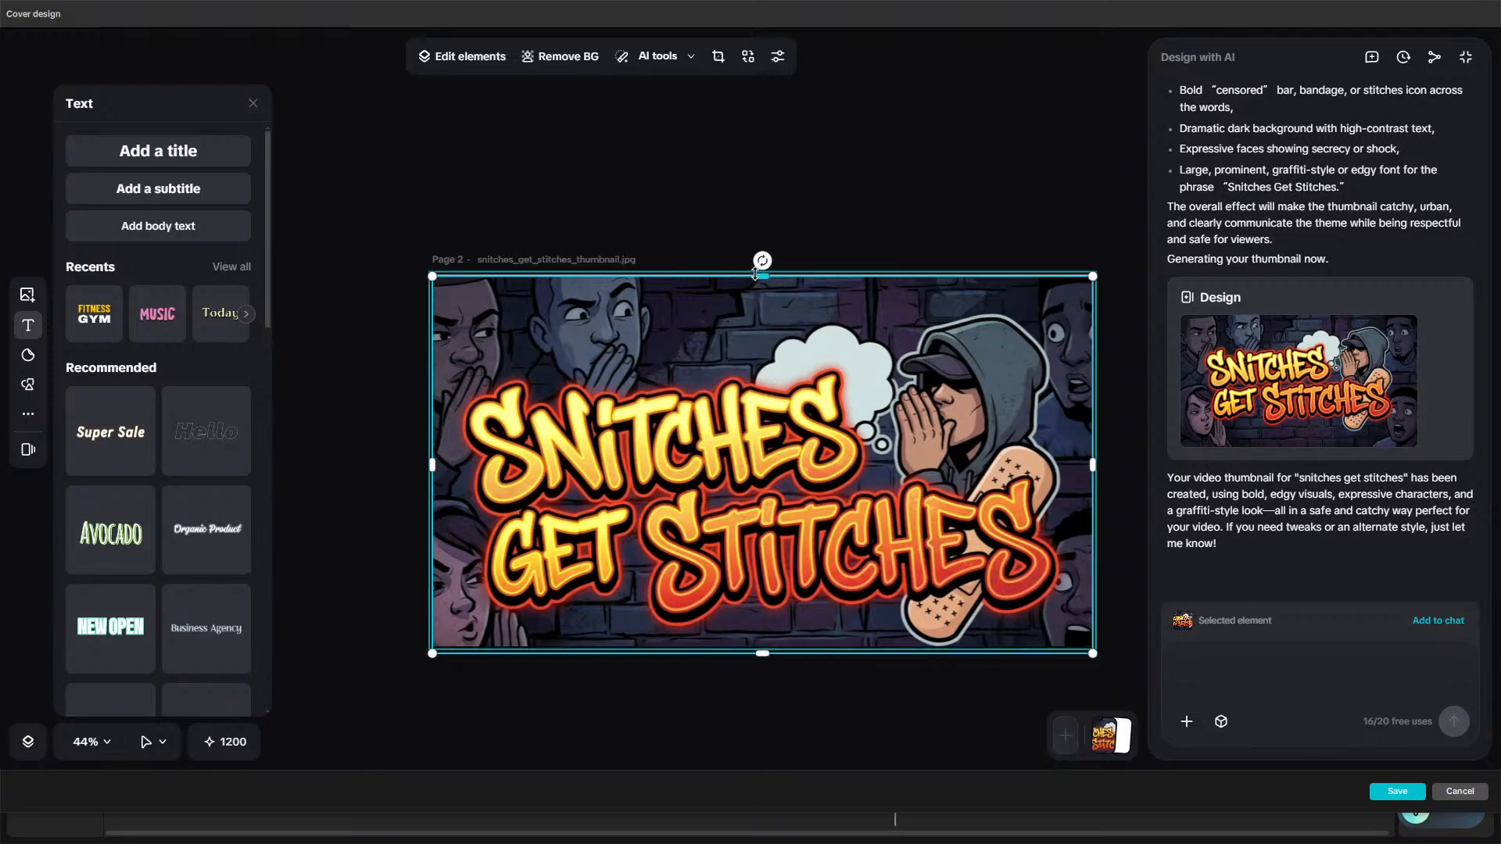
drag(752, 288, 749, 284)
click(717, 706)
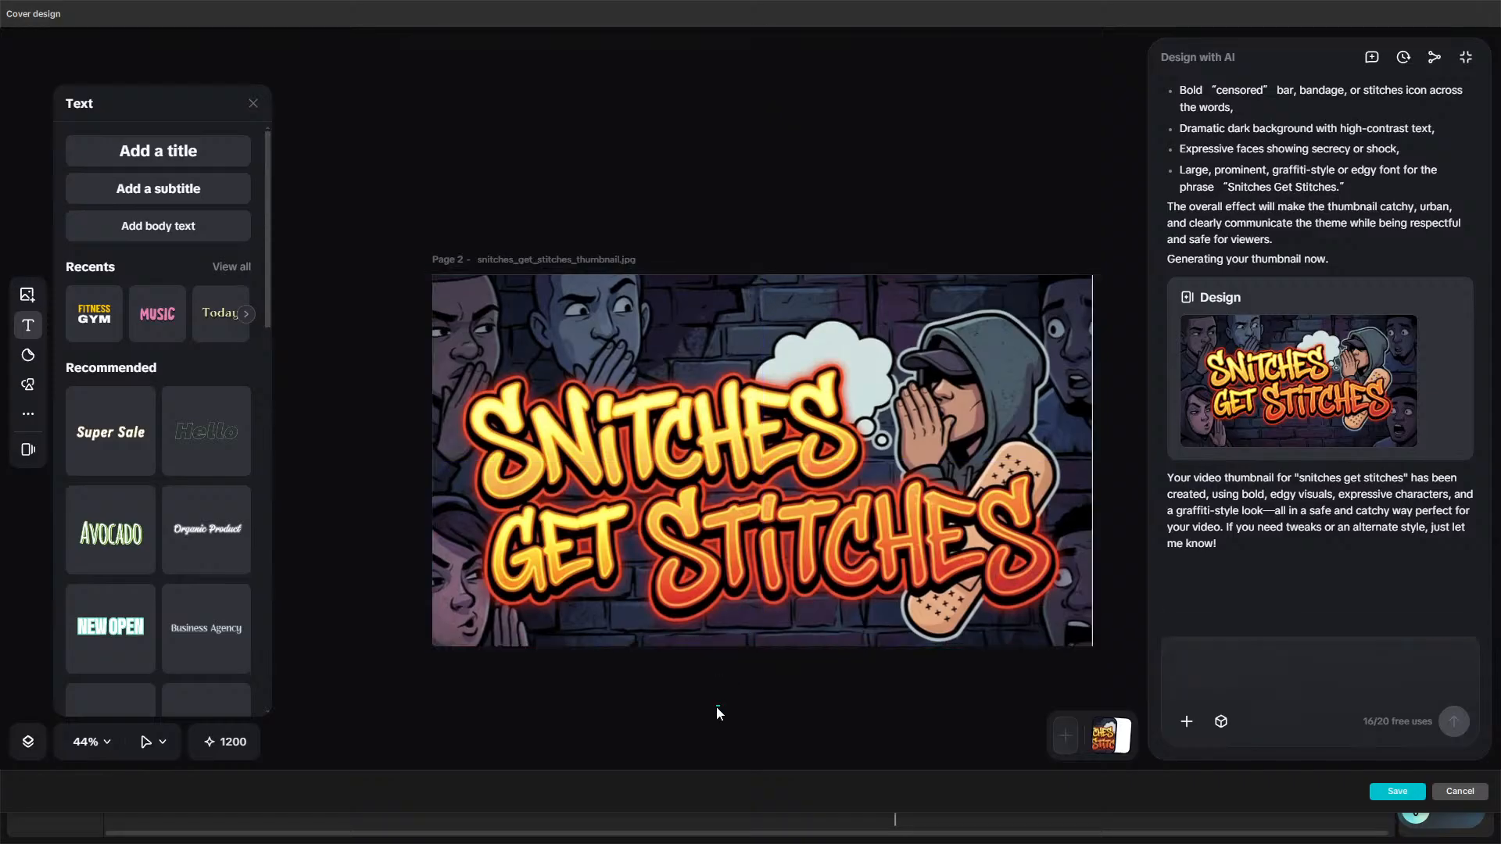
click(1092, 588)
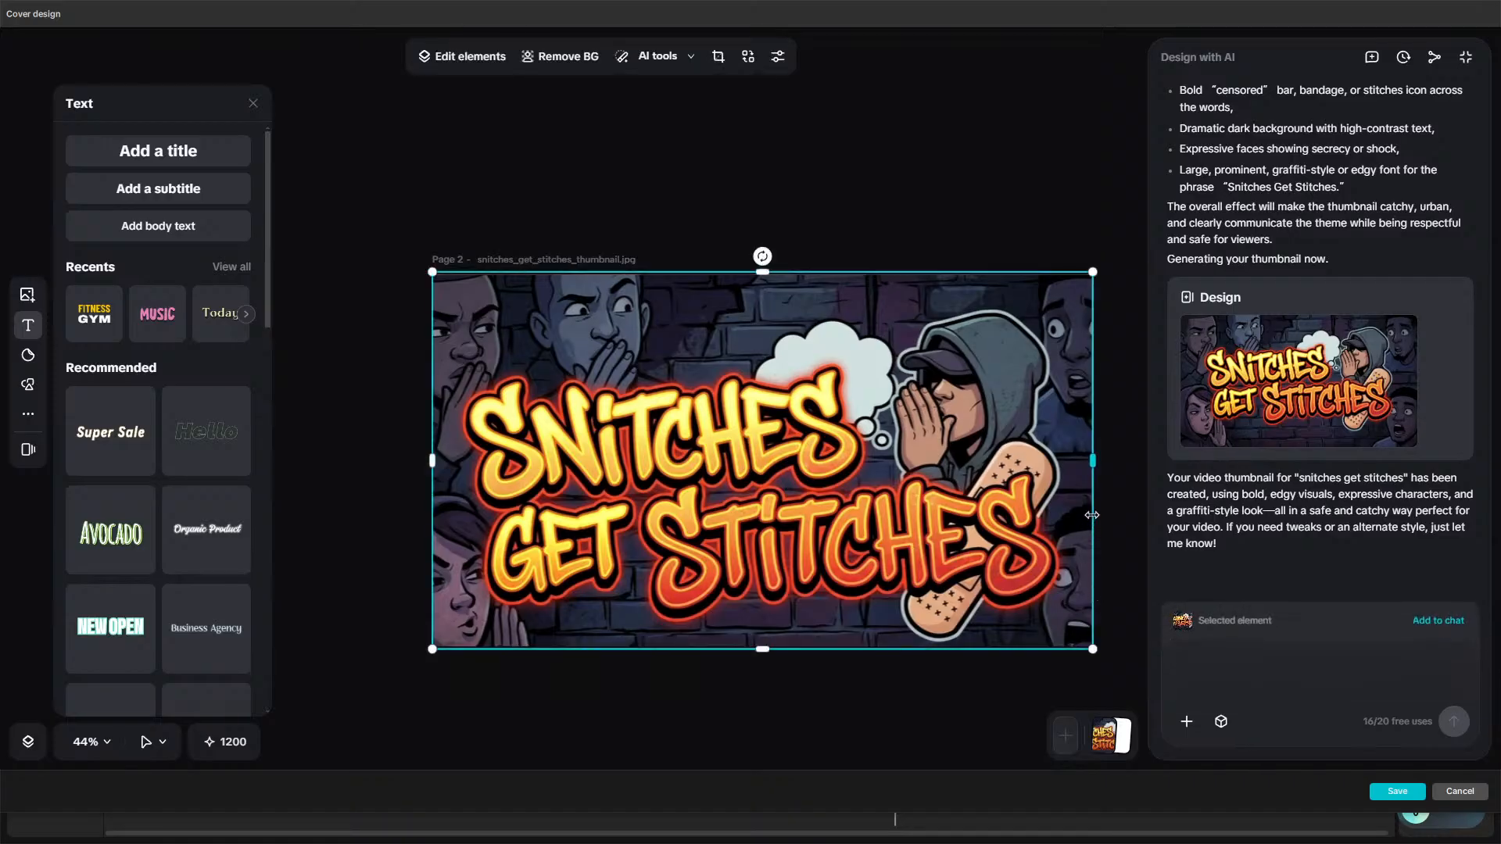
drag(1095, 461, 1104, 461)
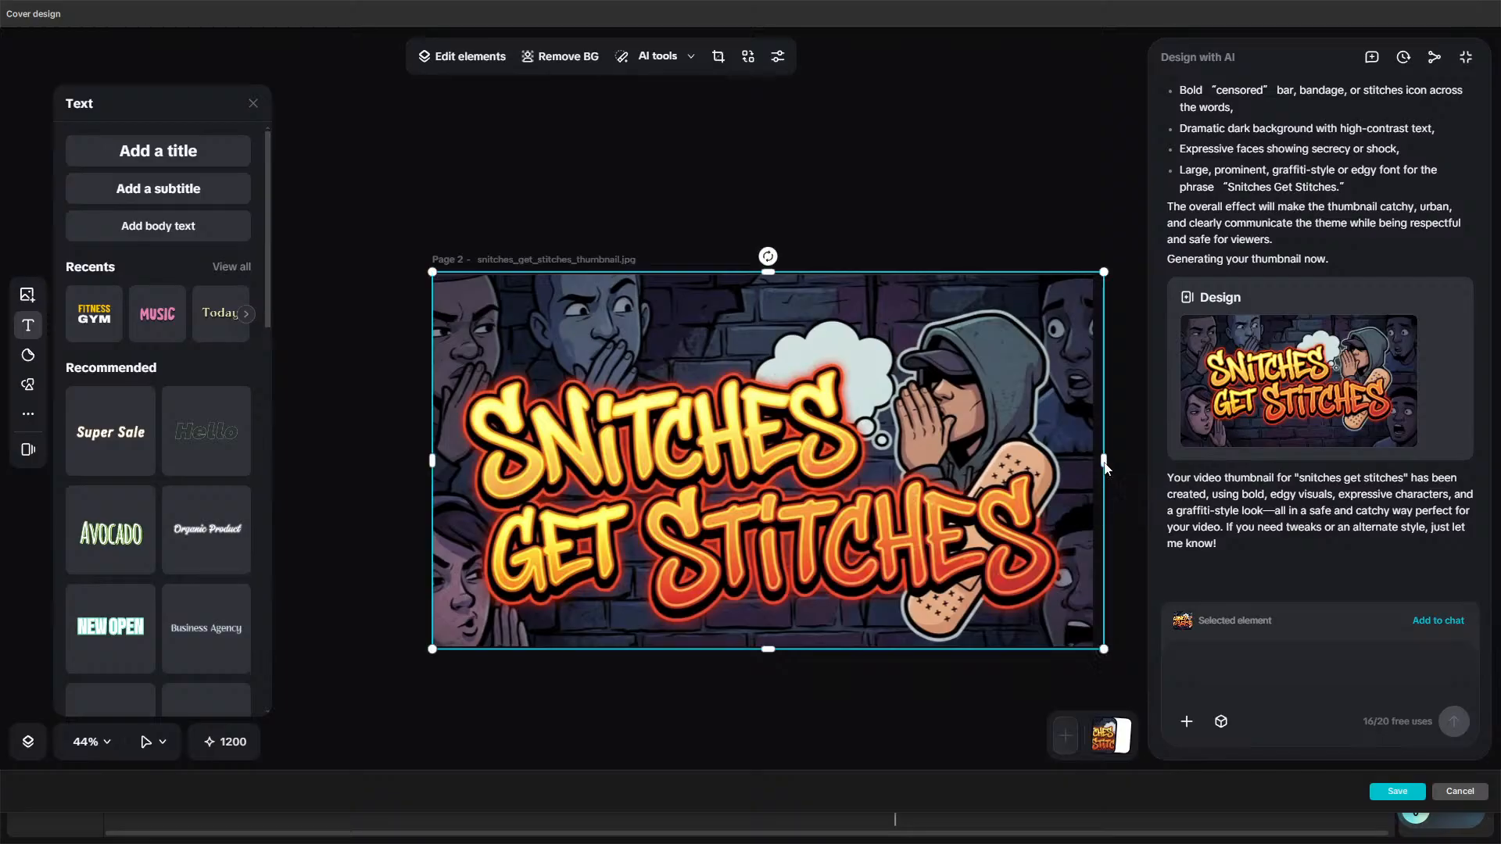
click(1029, 678)
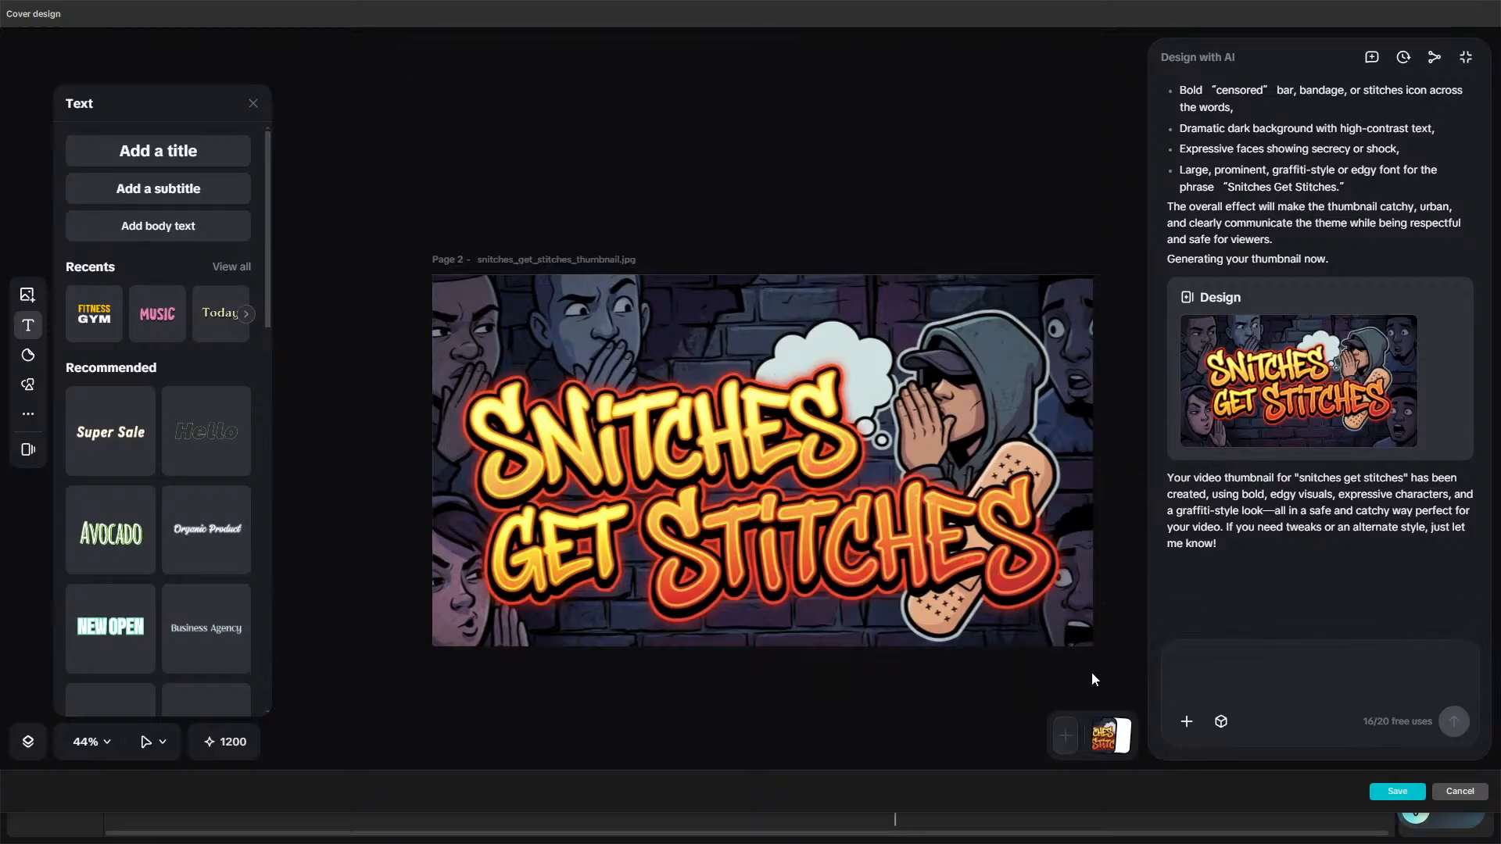
click(1412, 791)
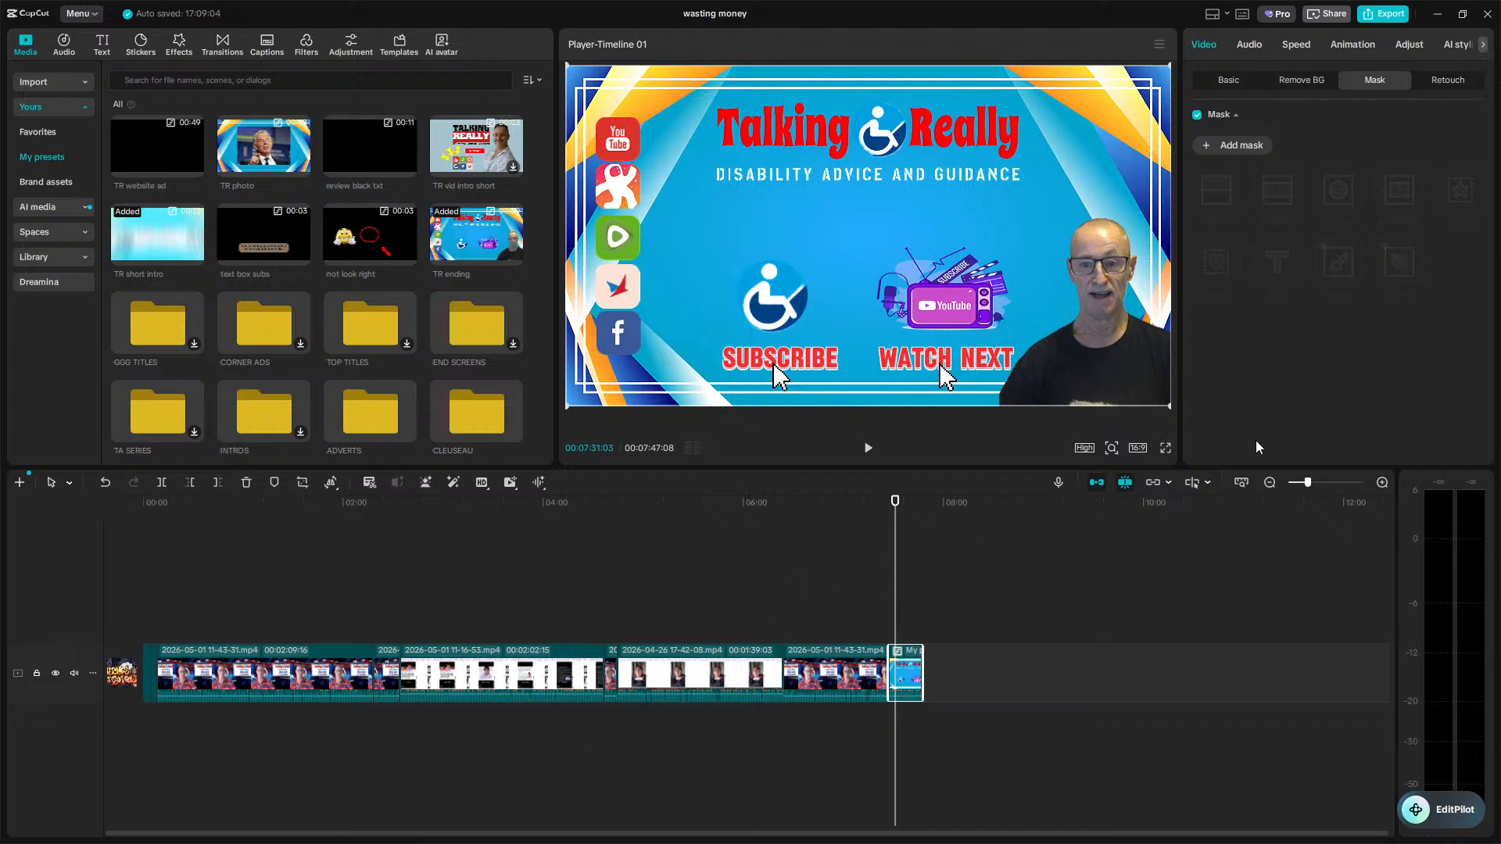
Export the video under a file name beginning "sni", then close the sharing dialog.
click(1383, 14)
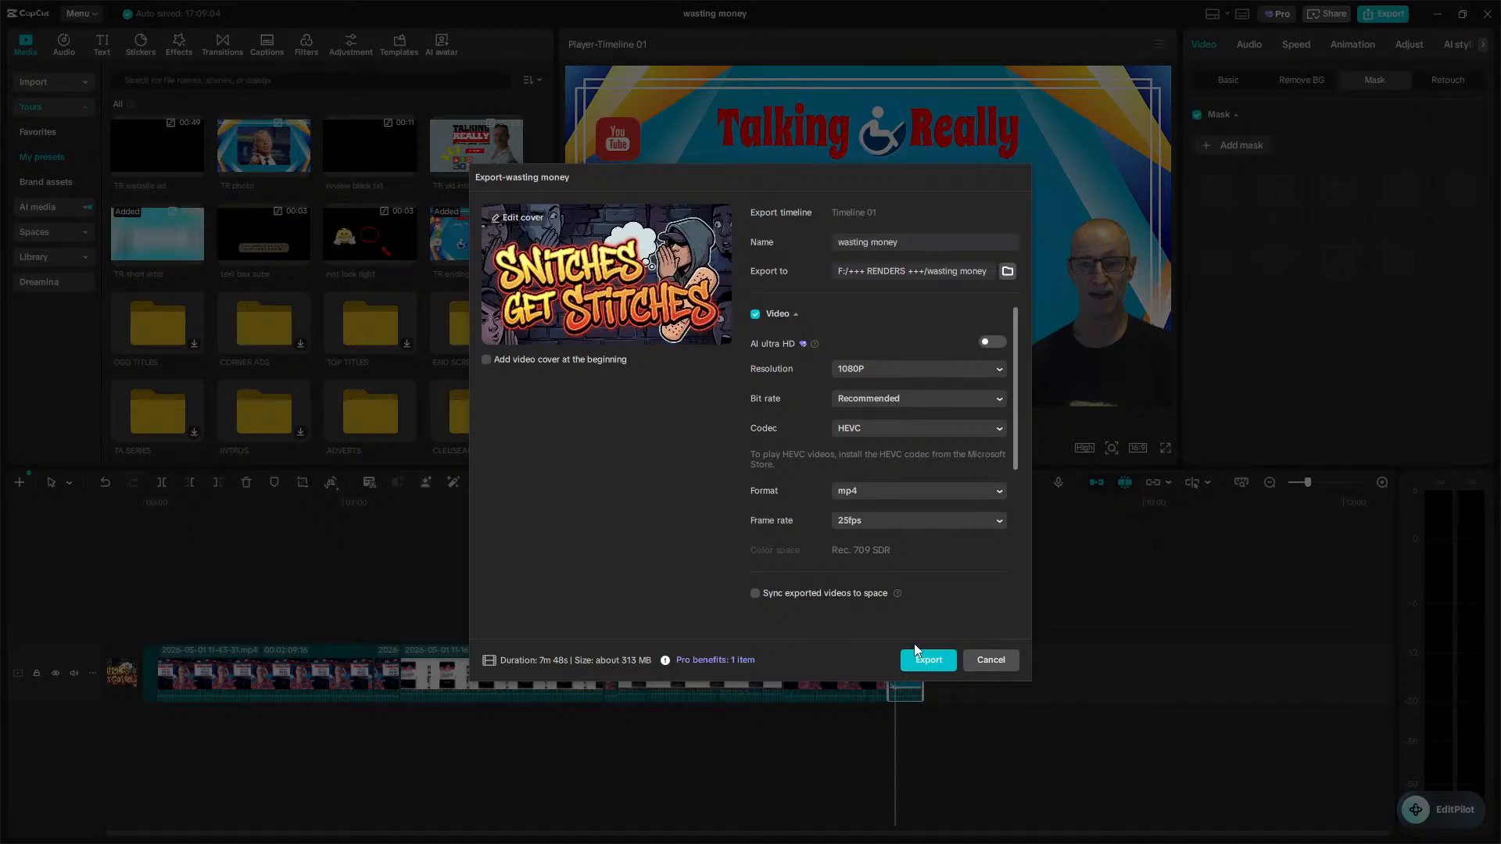
click(901, 241)
text(snitches)
click(949, 661)
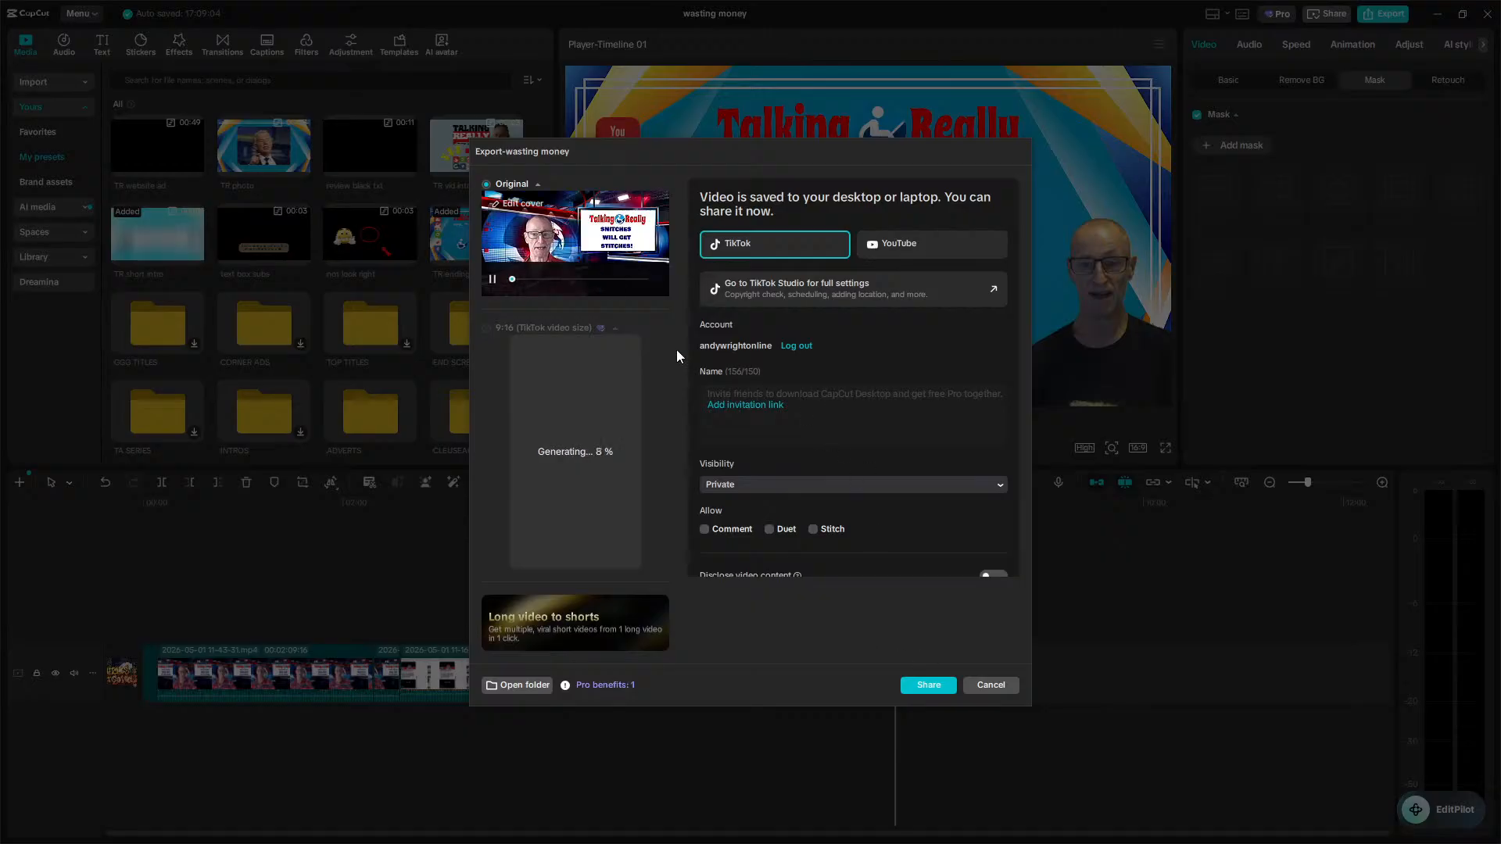
click(493, 280)
click(989, 686)
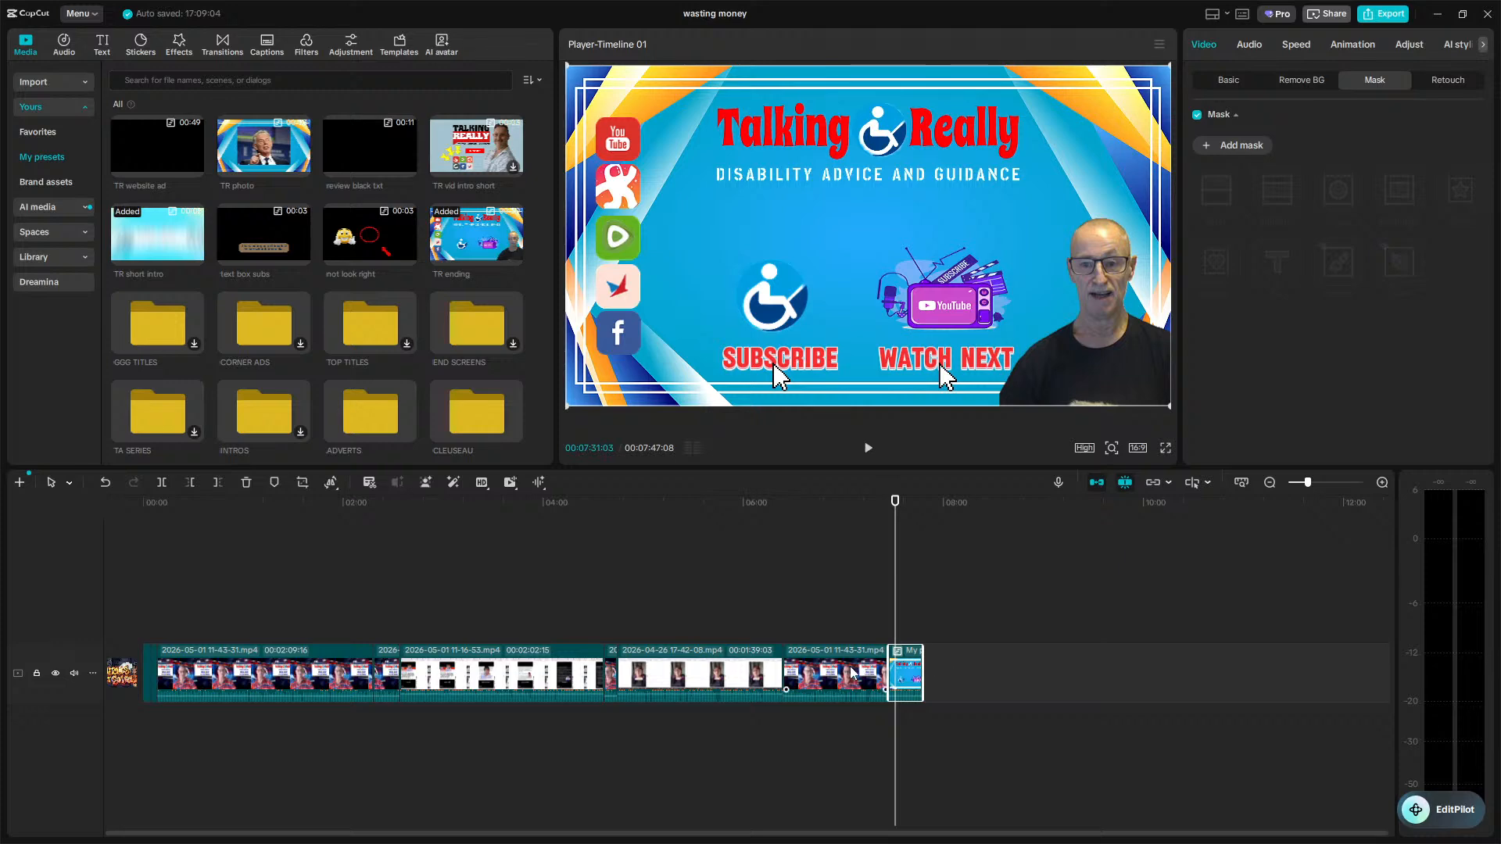
Return the playhead to the start of the timeline and preview the opening frames.
key(Home)
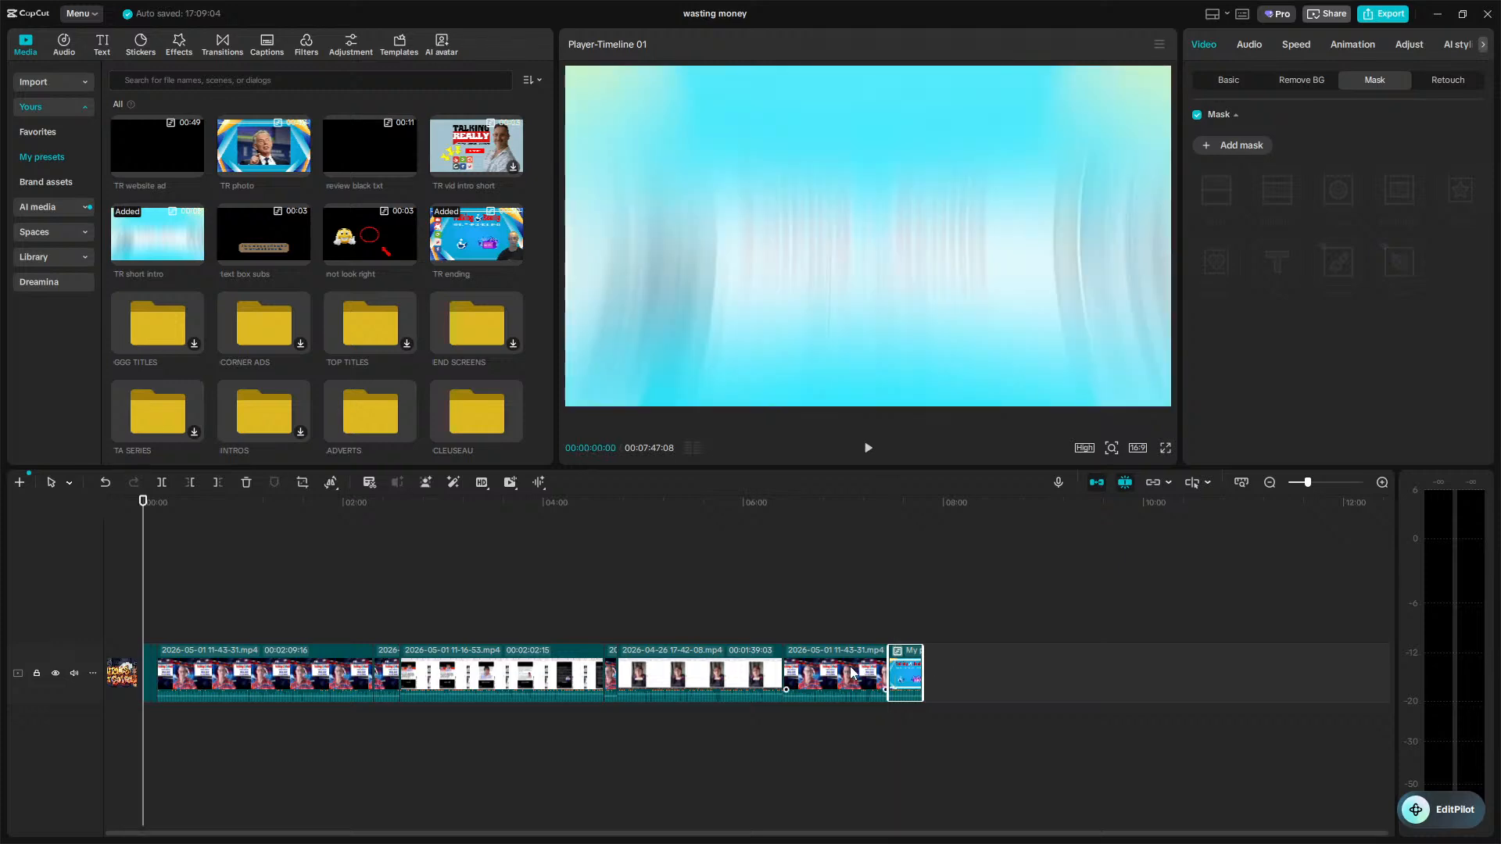
key(Down)
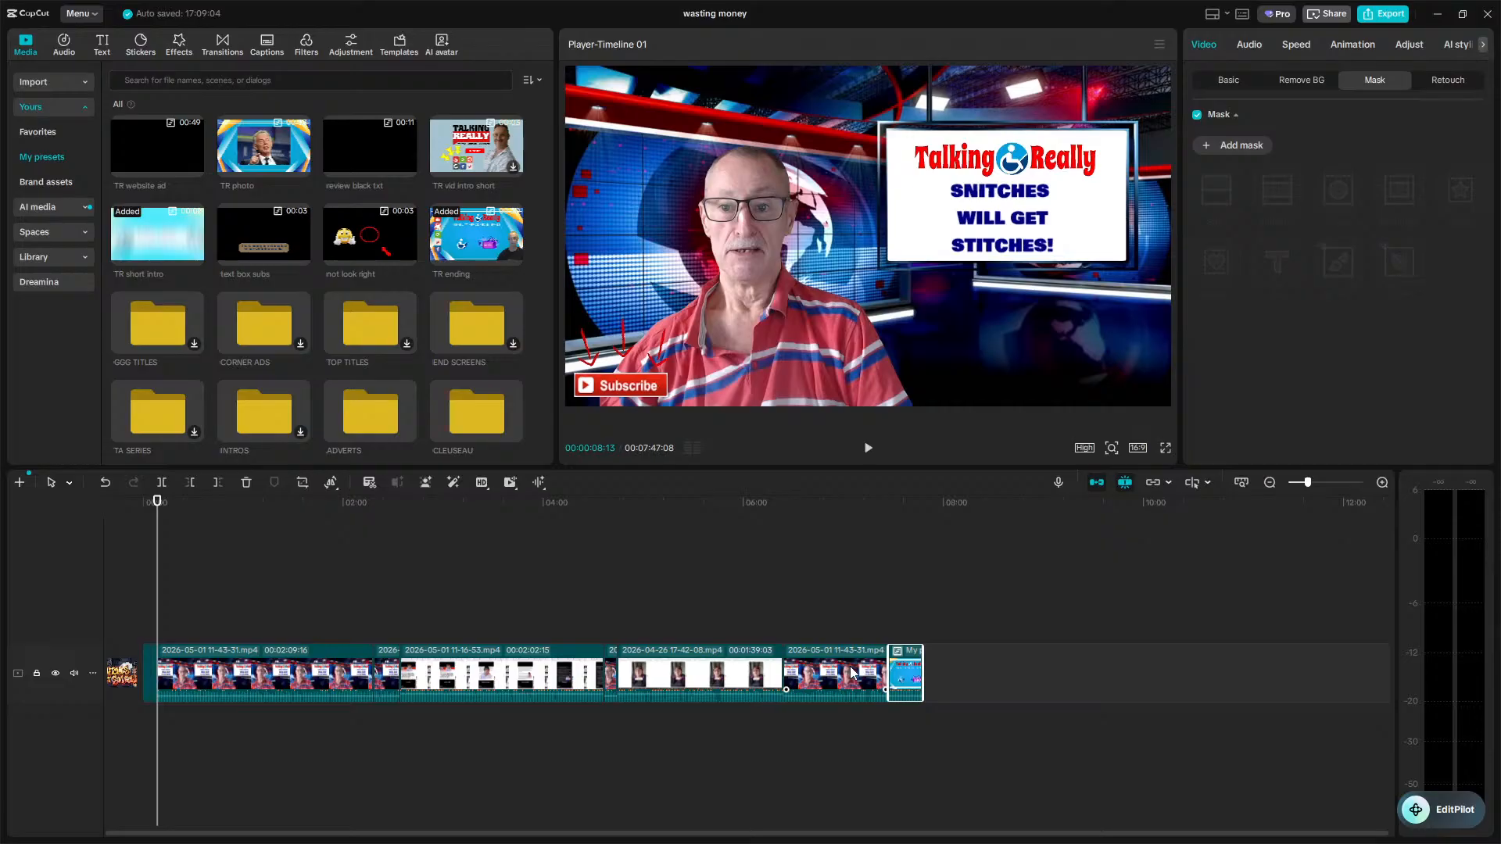
key(Up)
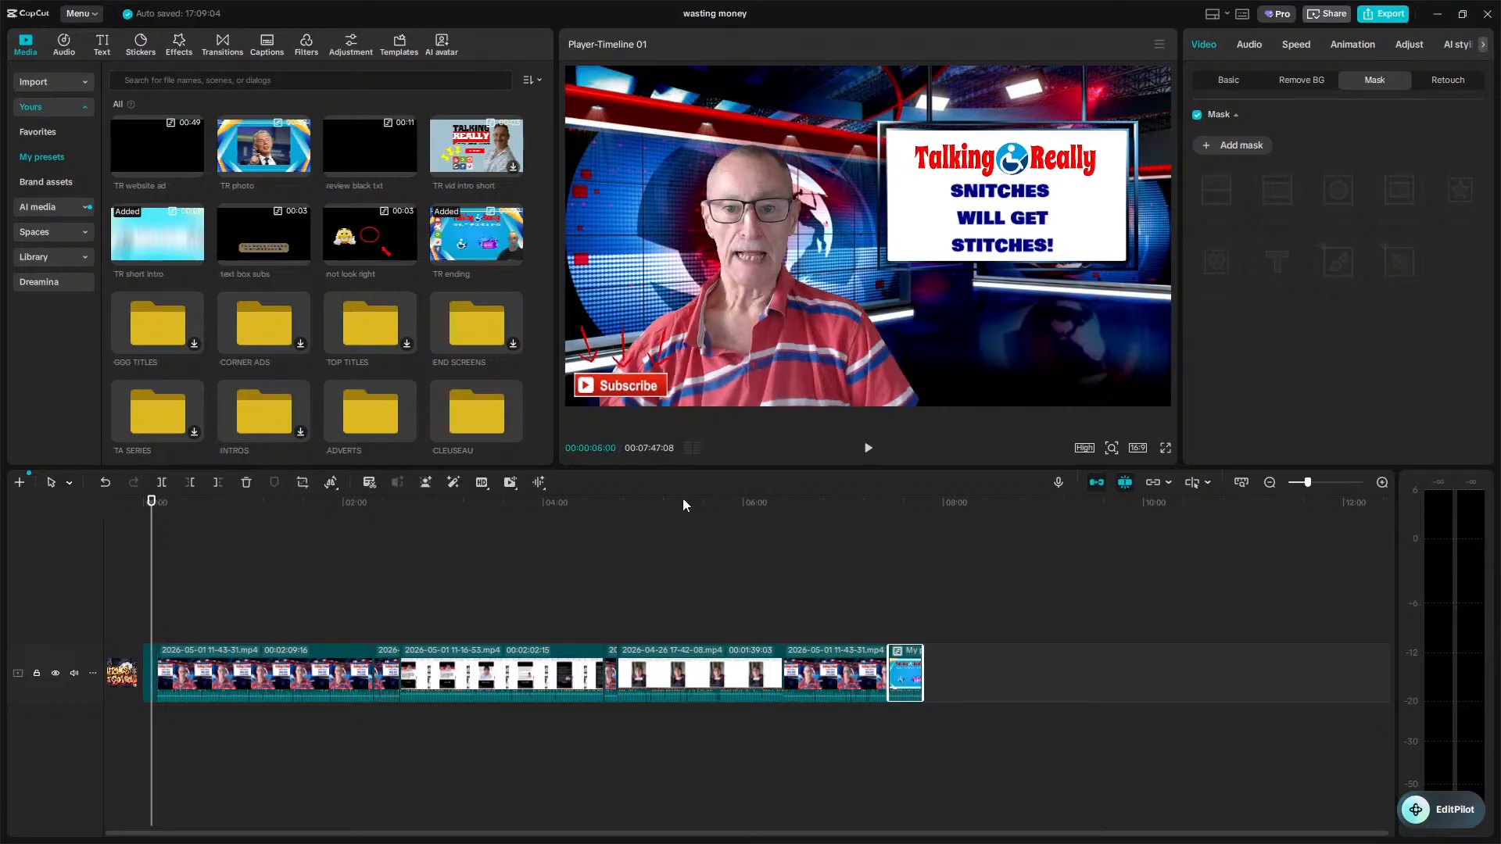
click(261, 47)
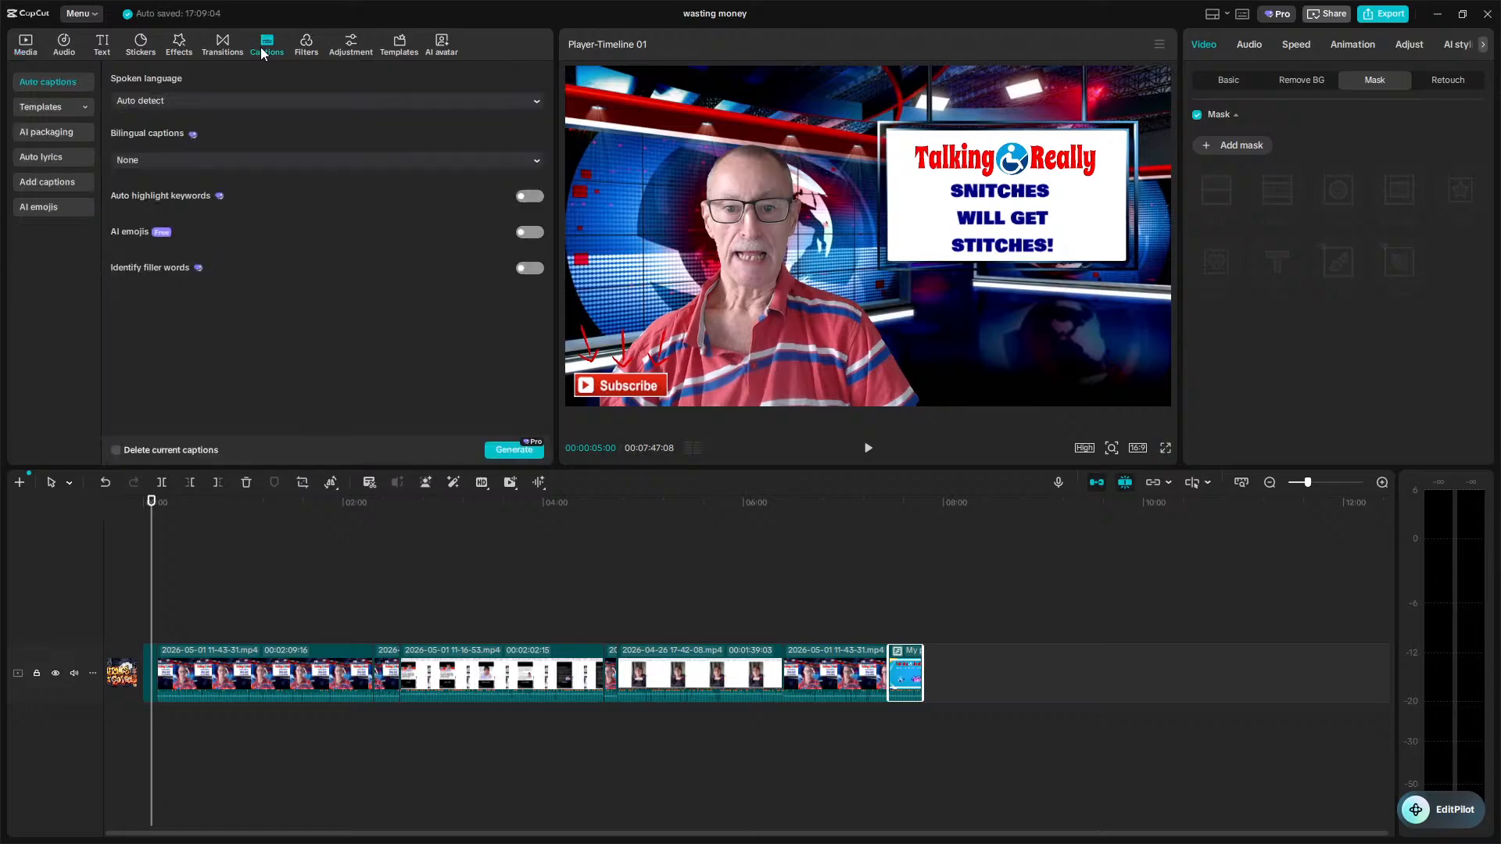
click(159, 190)
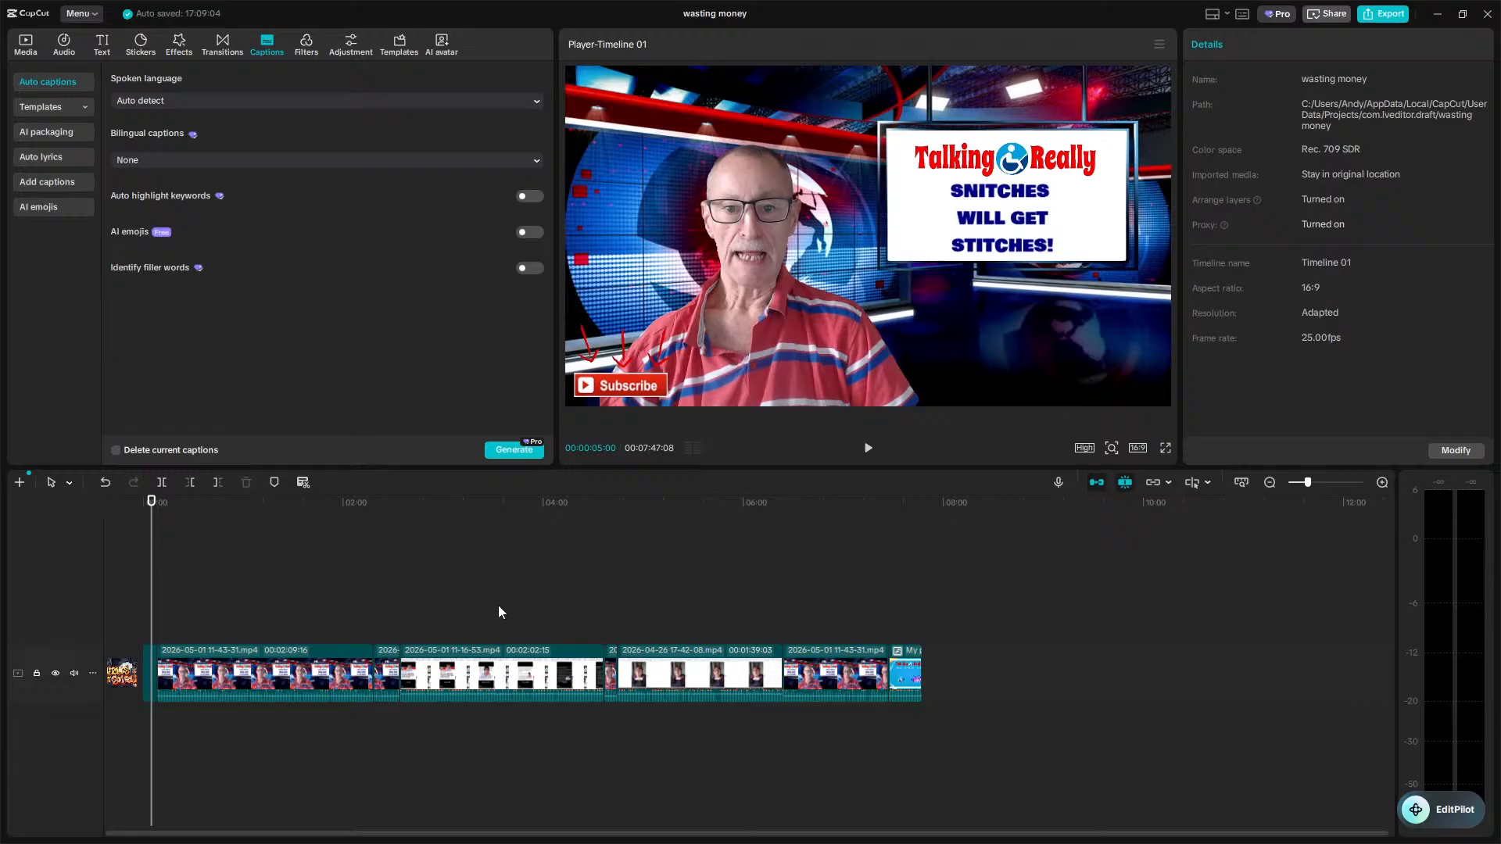
click(90, 14)
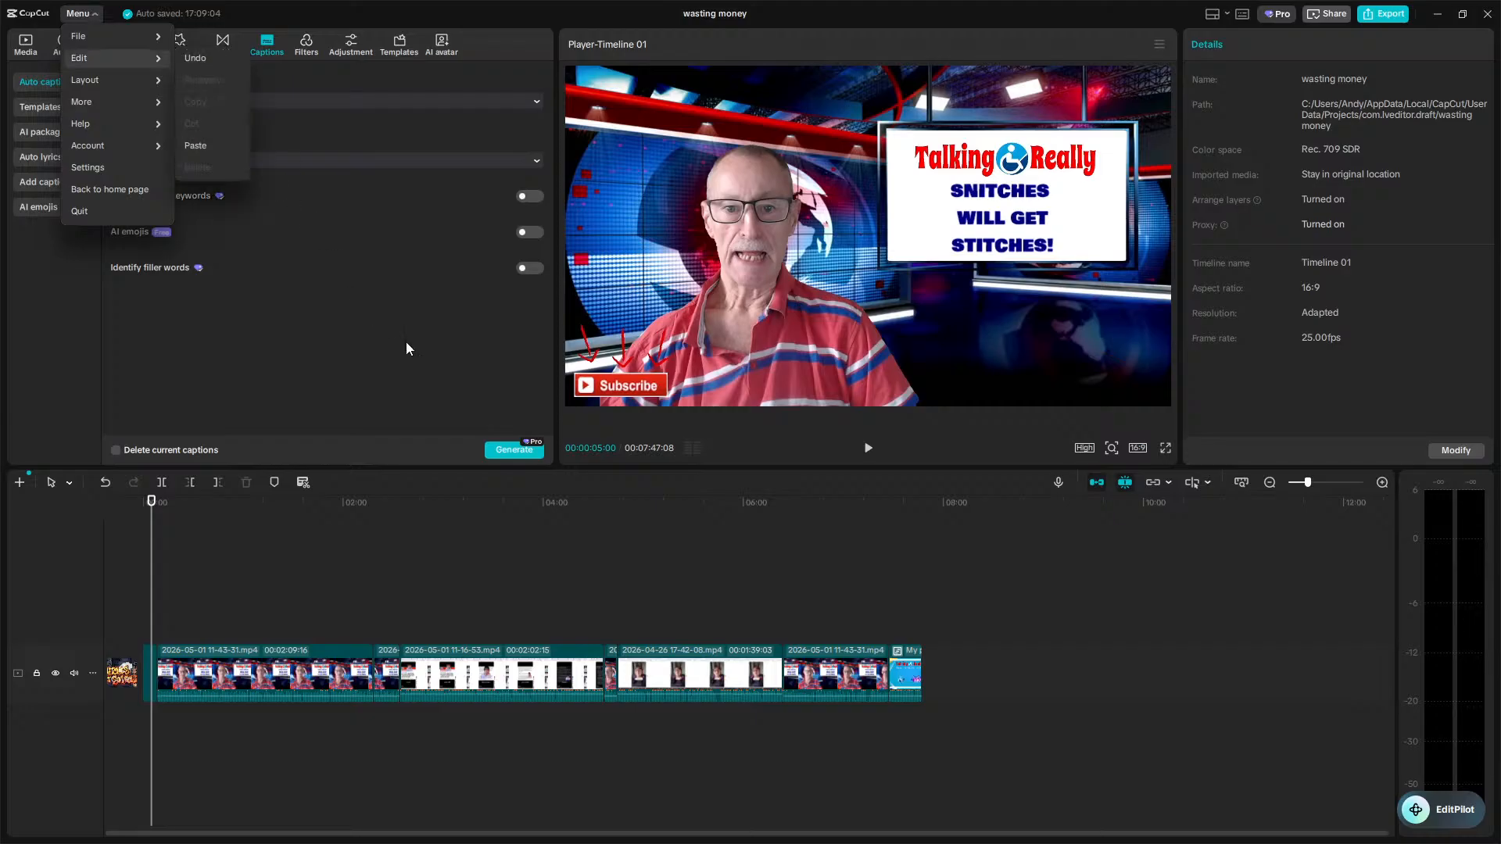
Rename the project as snitches in the project settings.
click(1456, 459)
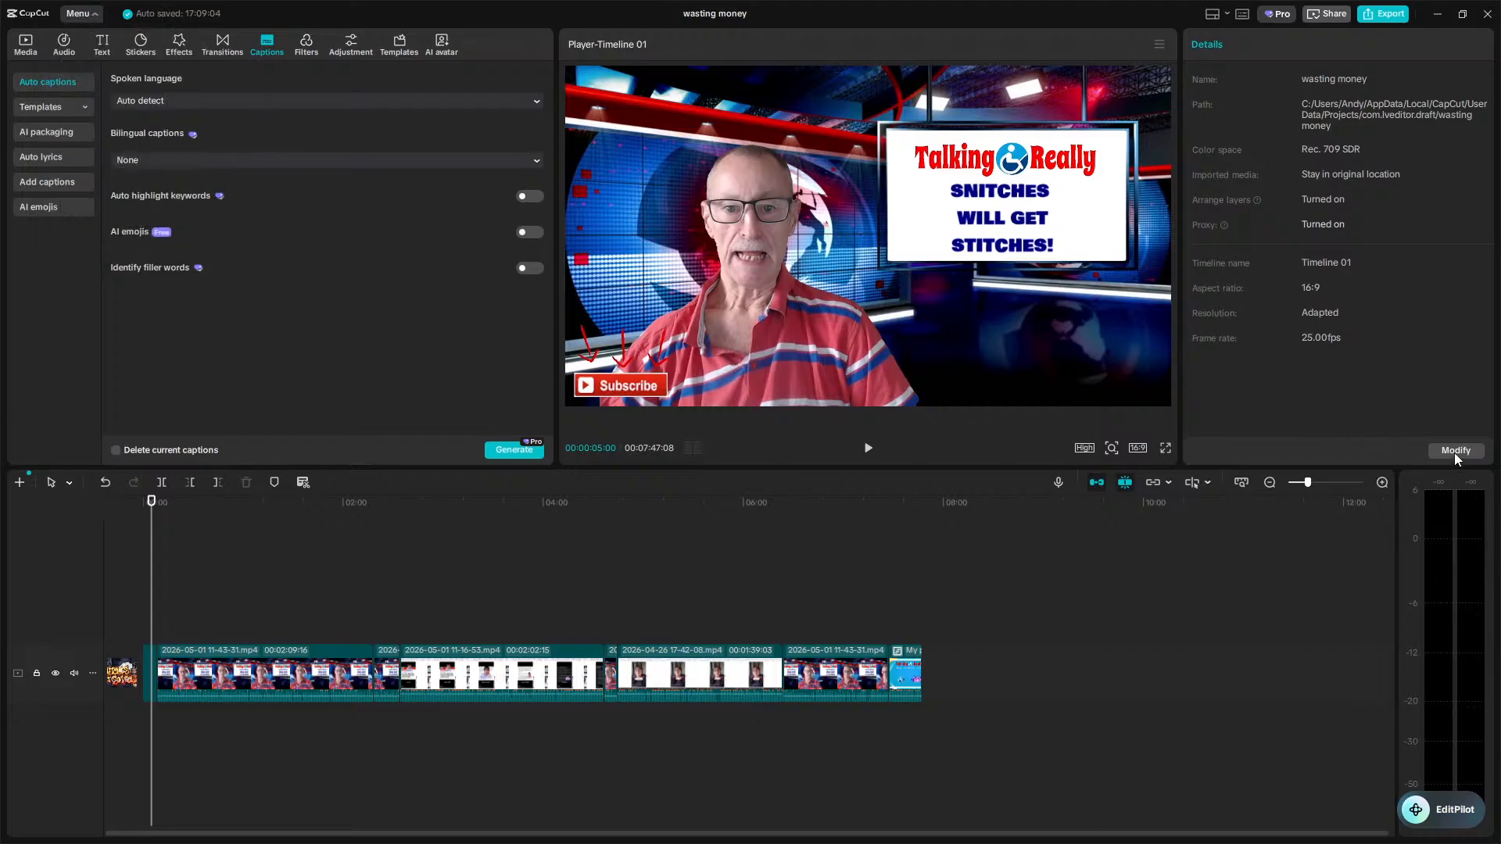
click(1457, 456)
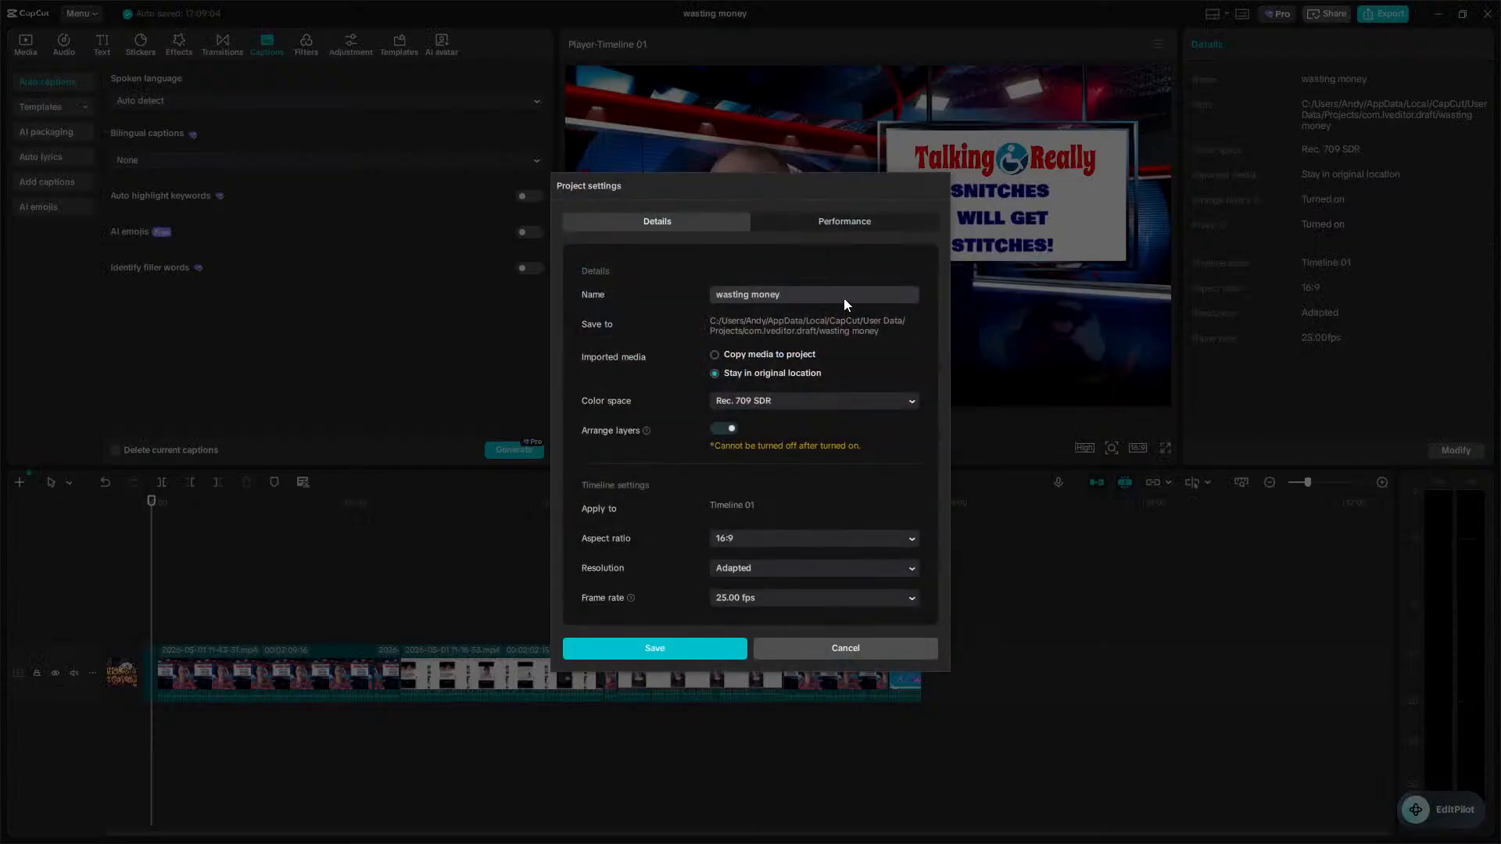
key(ctrl+a)
text(snitches)
key(Return)
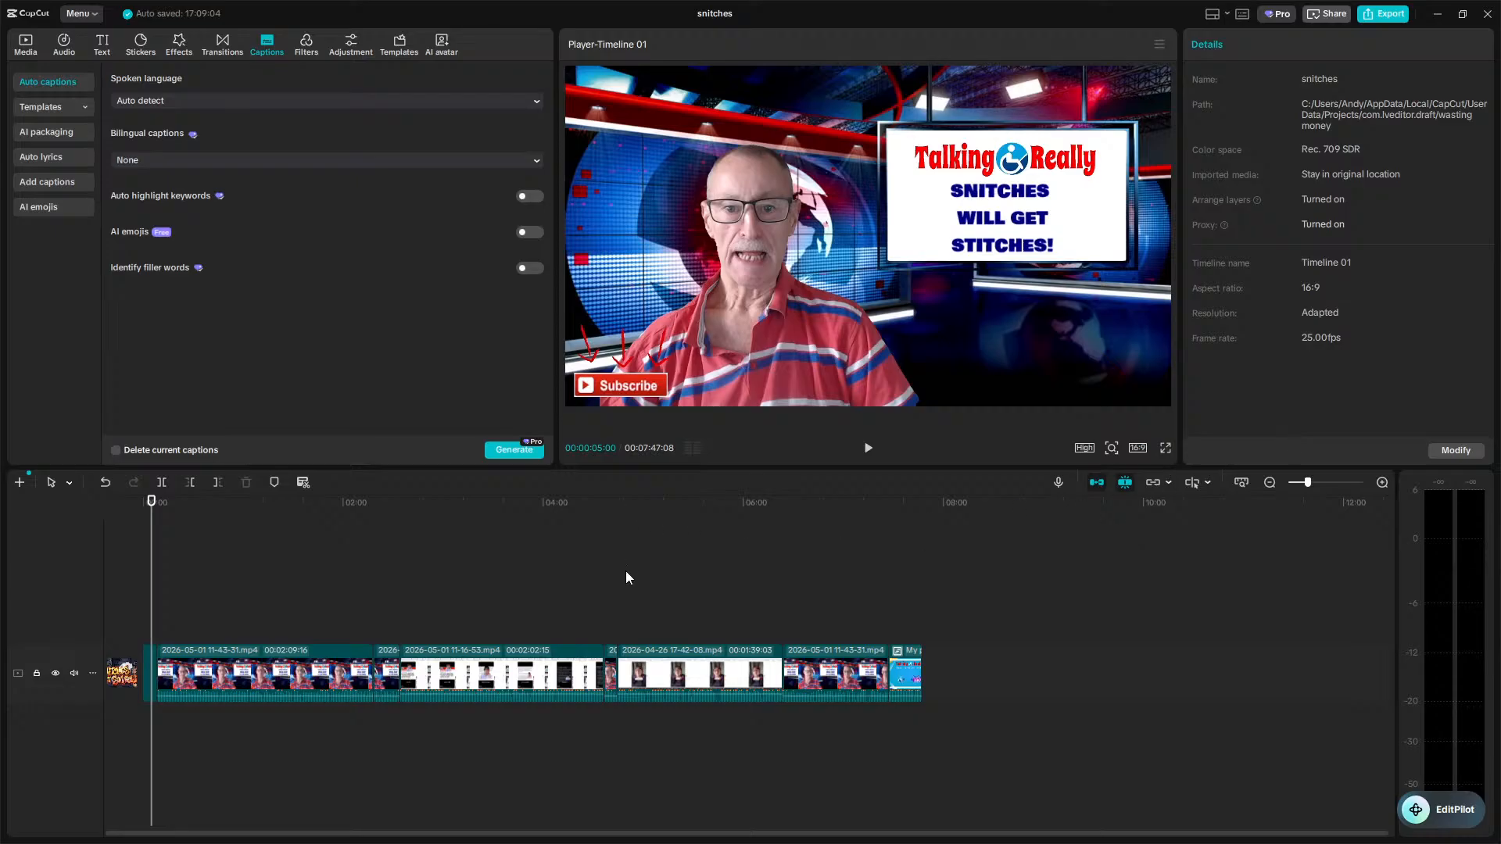
Return to the home page and browse the project list.
click(89, 16)
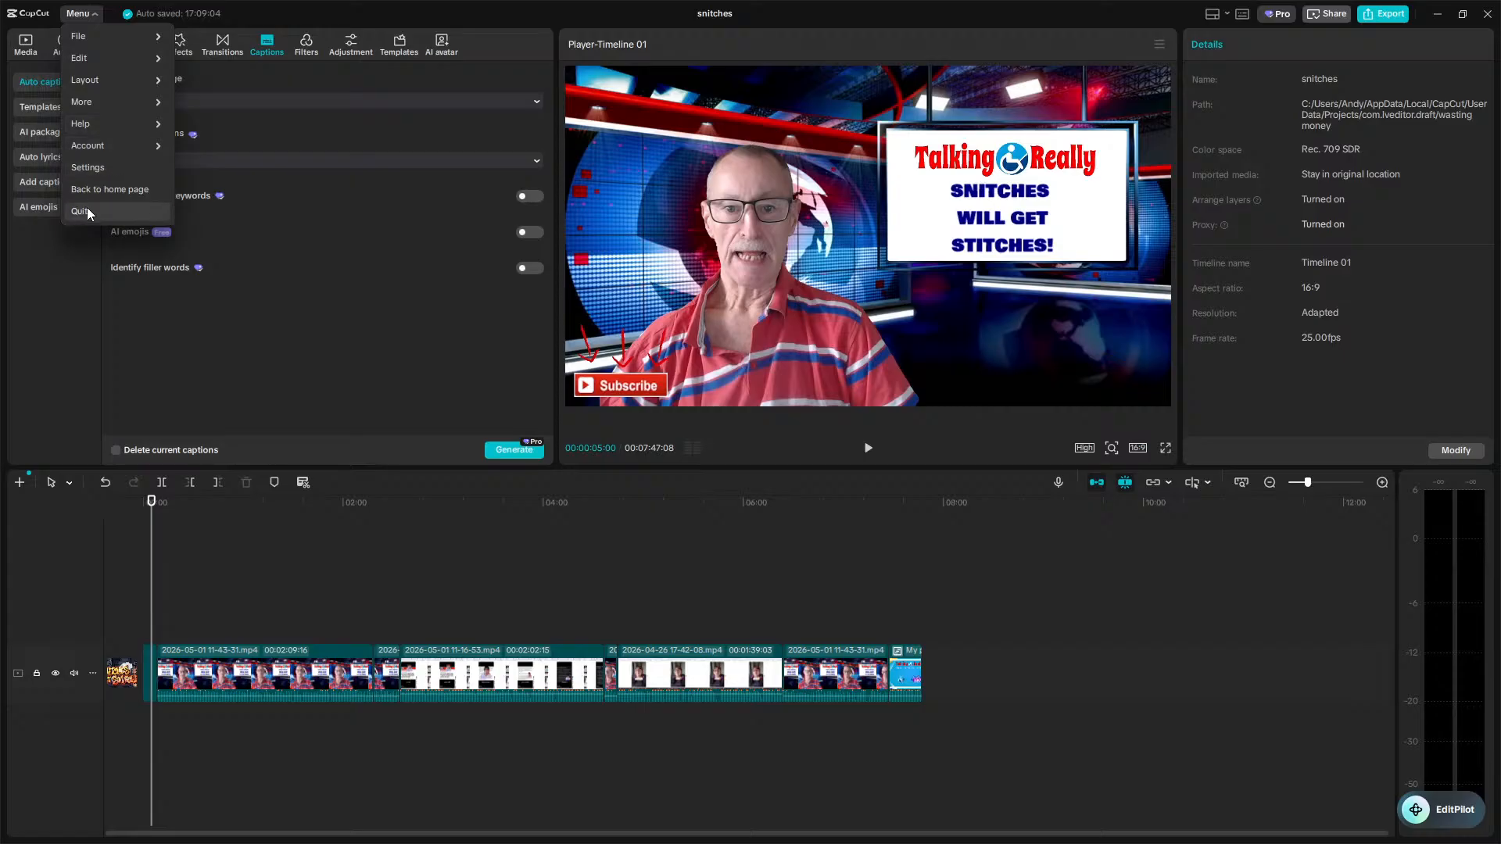
click(90, 190)
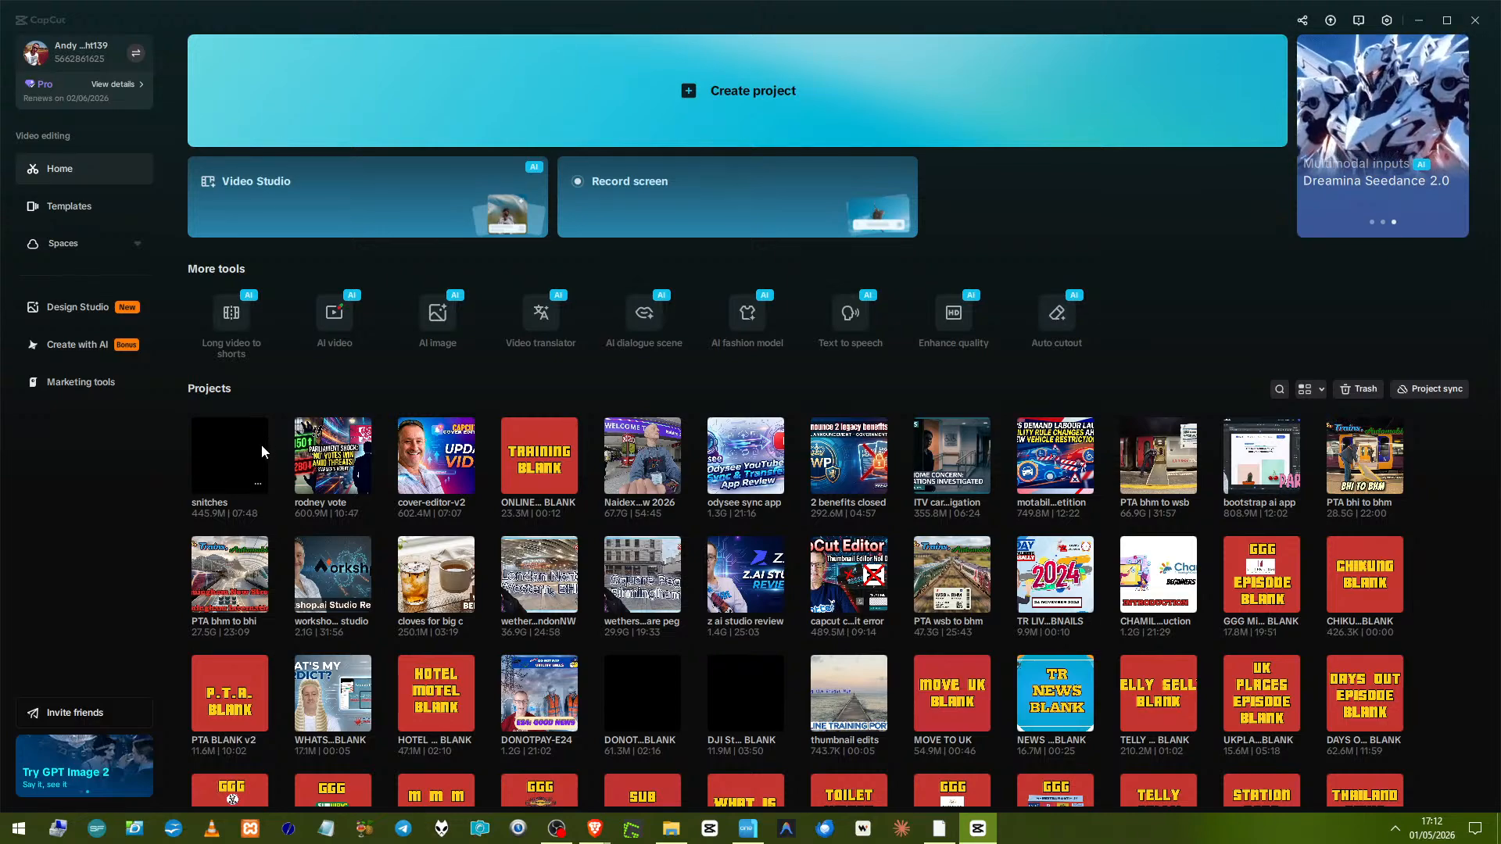
scroll(259, 441, down, 3)
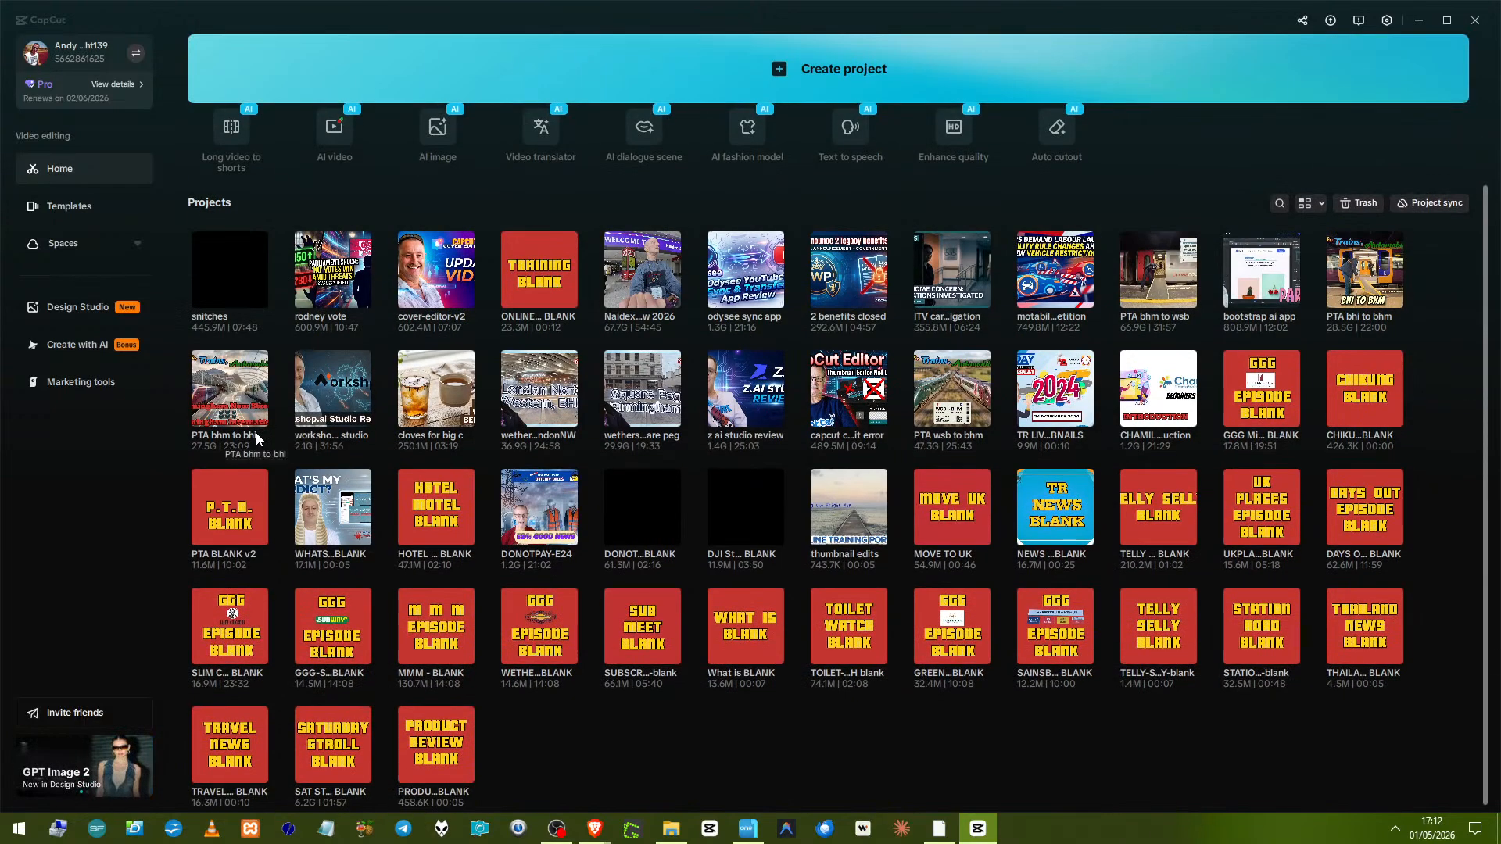
scroll(255, 435, up, 3)
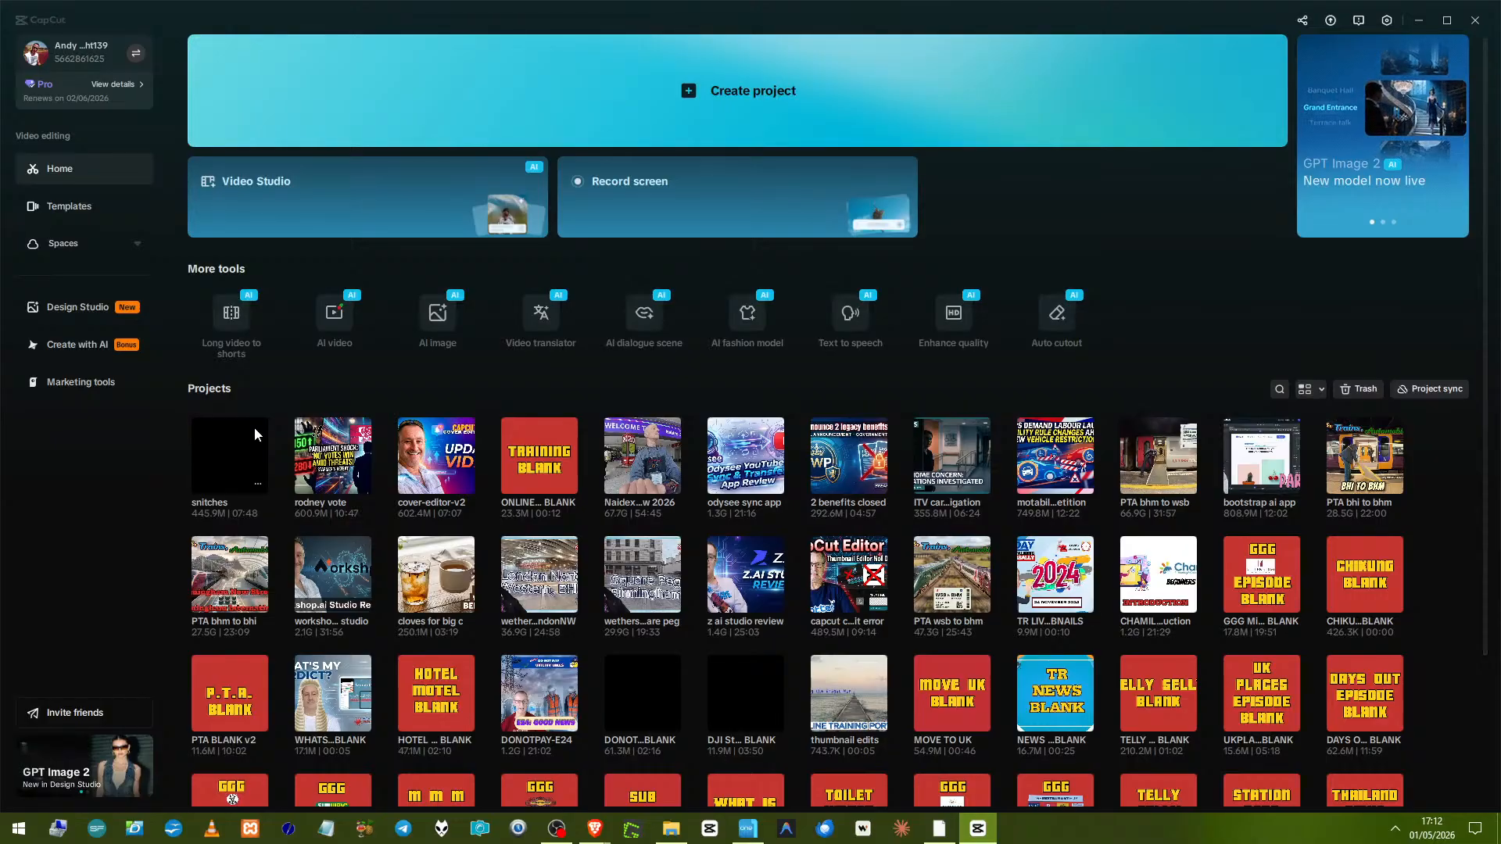
scroll(255, 435, down, 2)
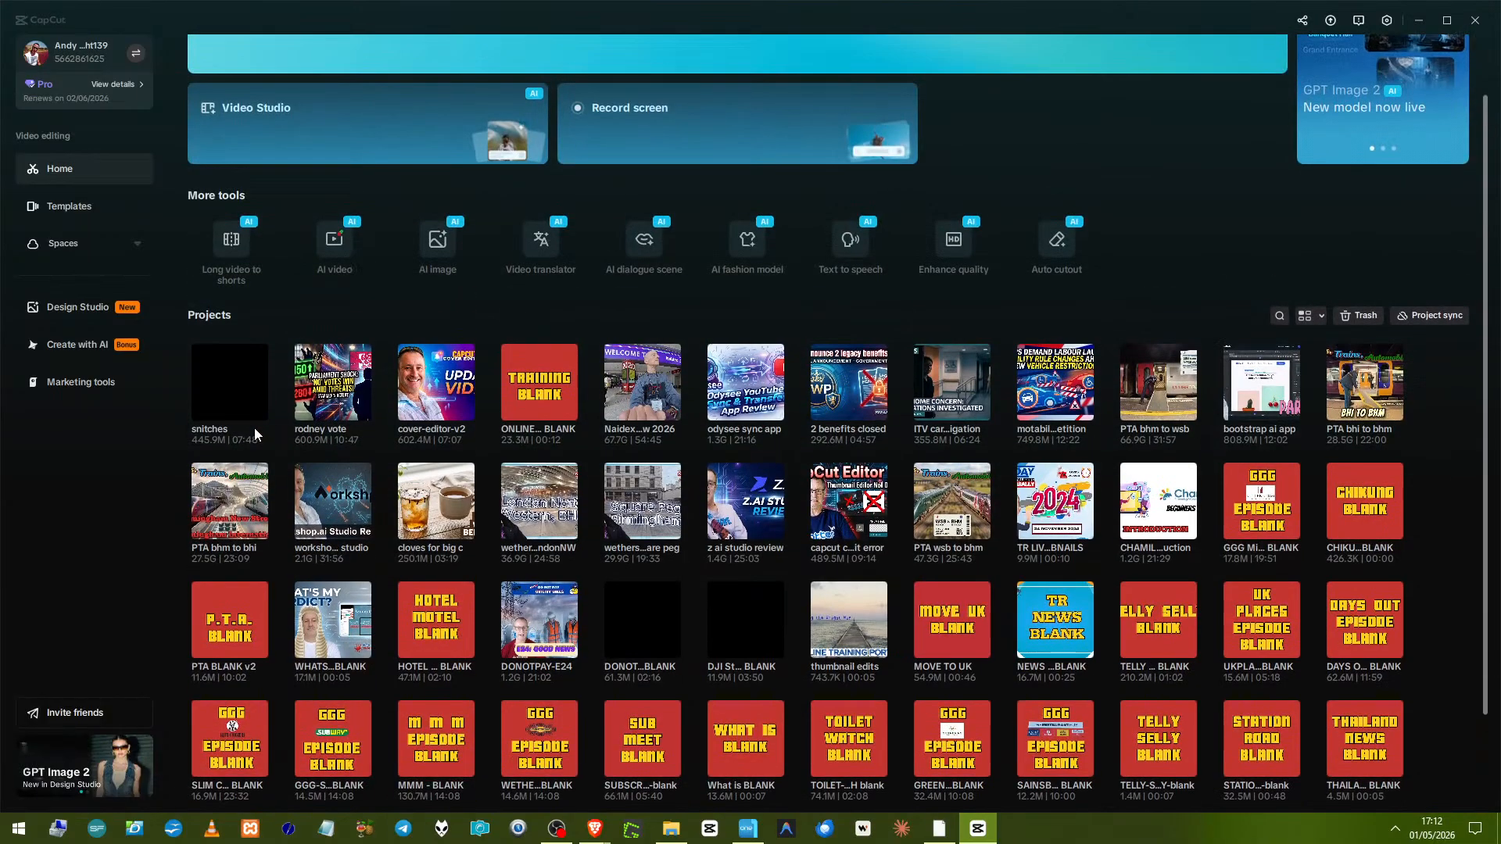
scroll(255, 435, up, 2)
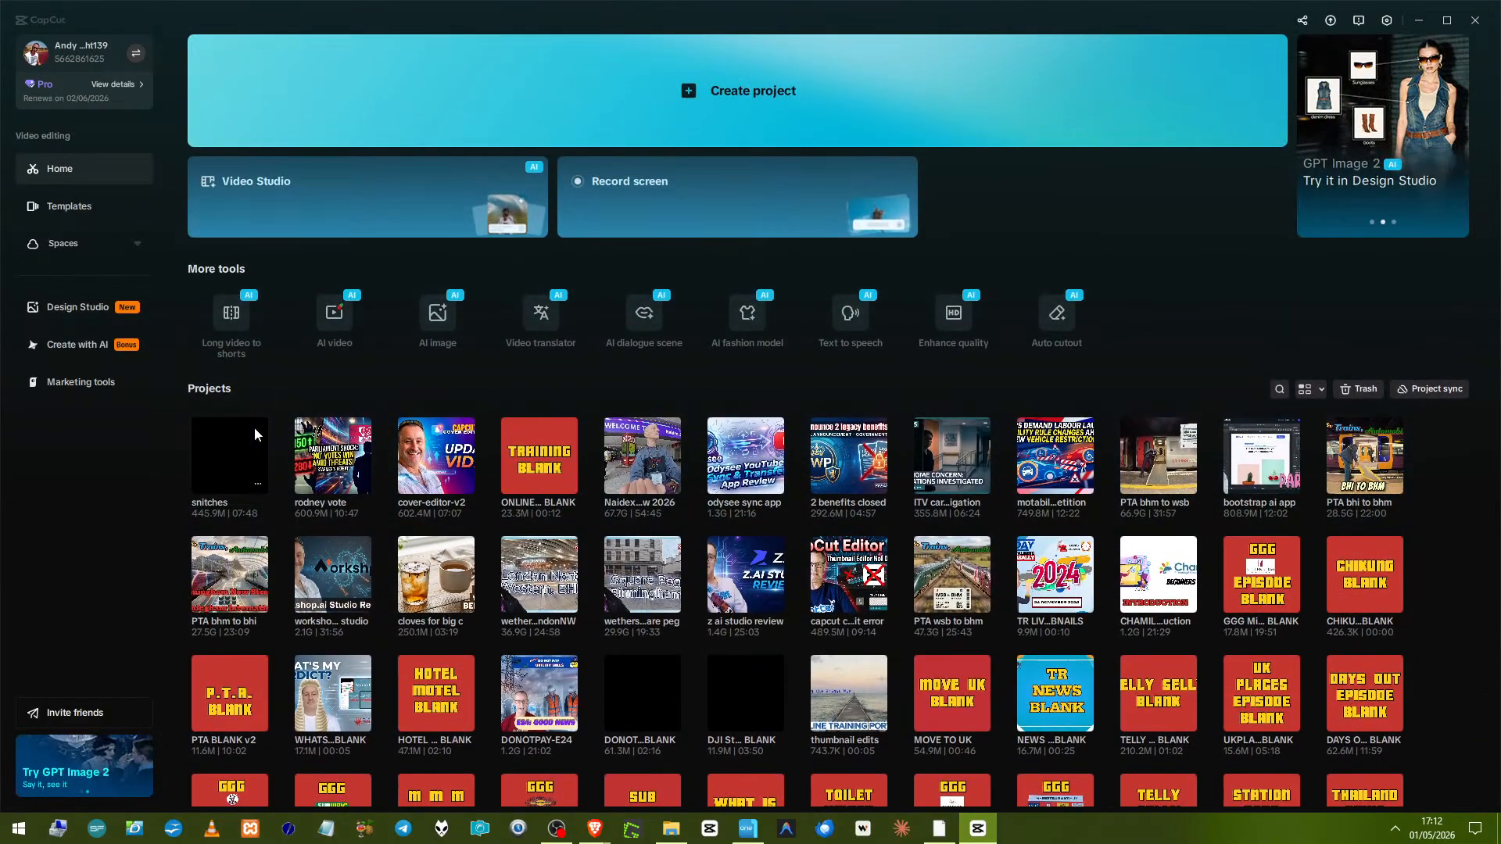
scroll(255, 435, down, 2)
scroll(255, 435, up, 2)
scroll(255, 427, down, 2)
scroll(255, 427, up, 2)
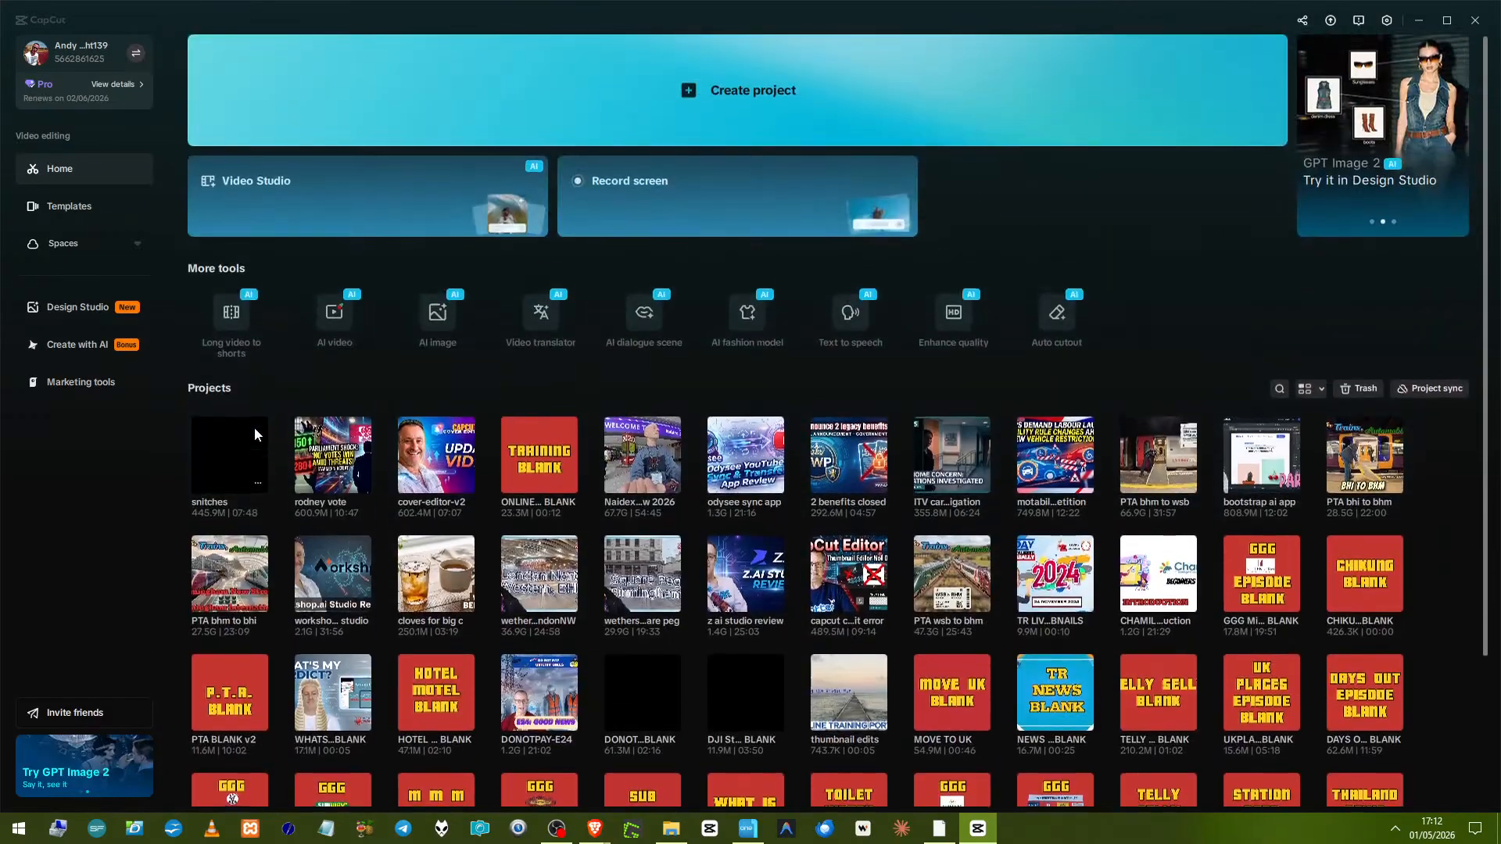
scroll(255, 427, down, 2)
scroll(253, 428, up, 2)
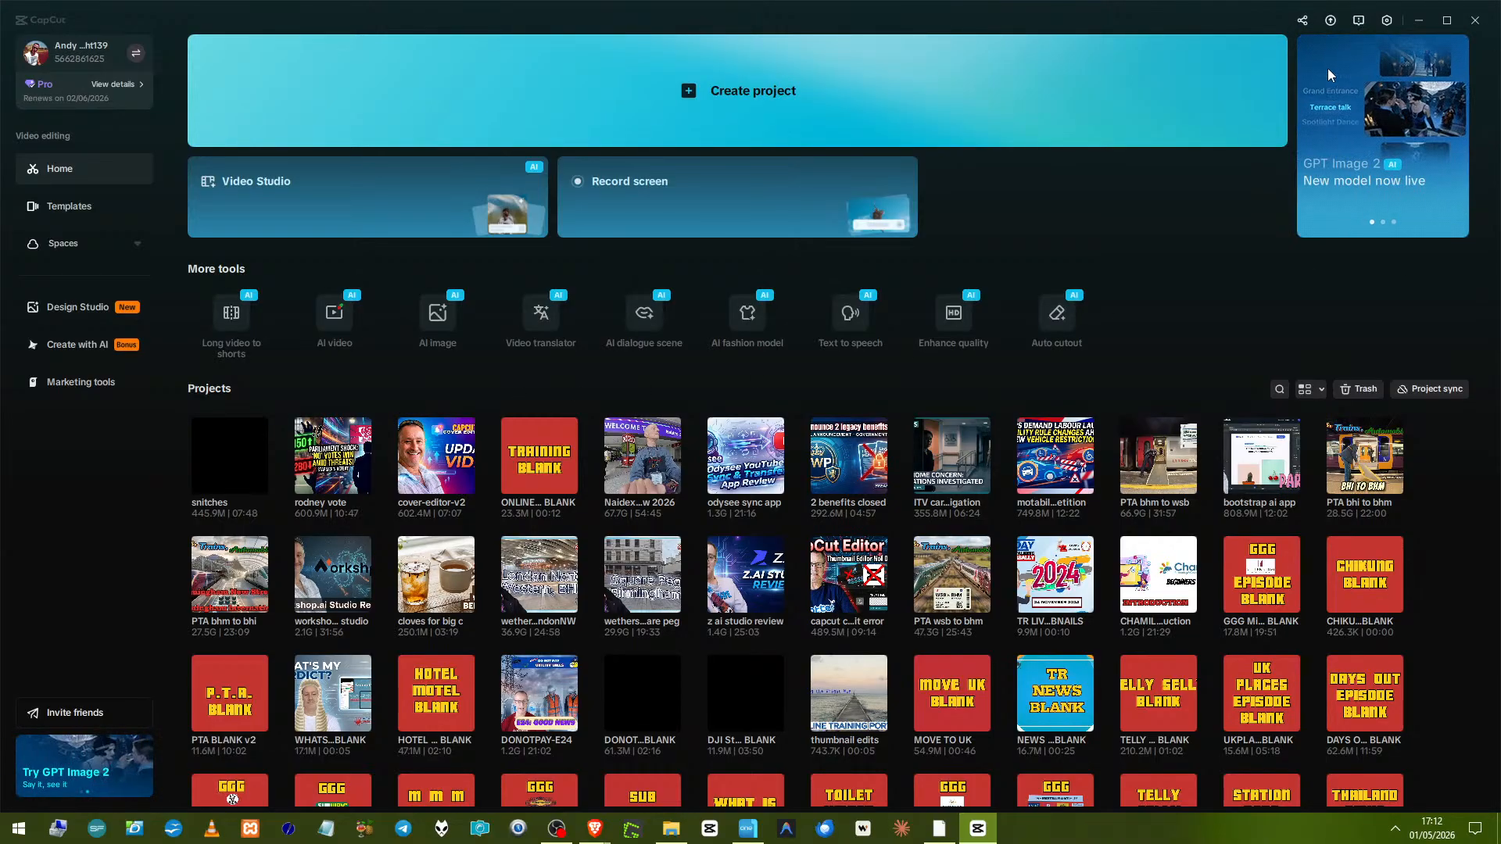
click(1386, 25)
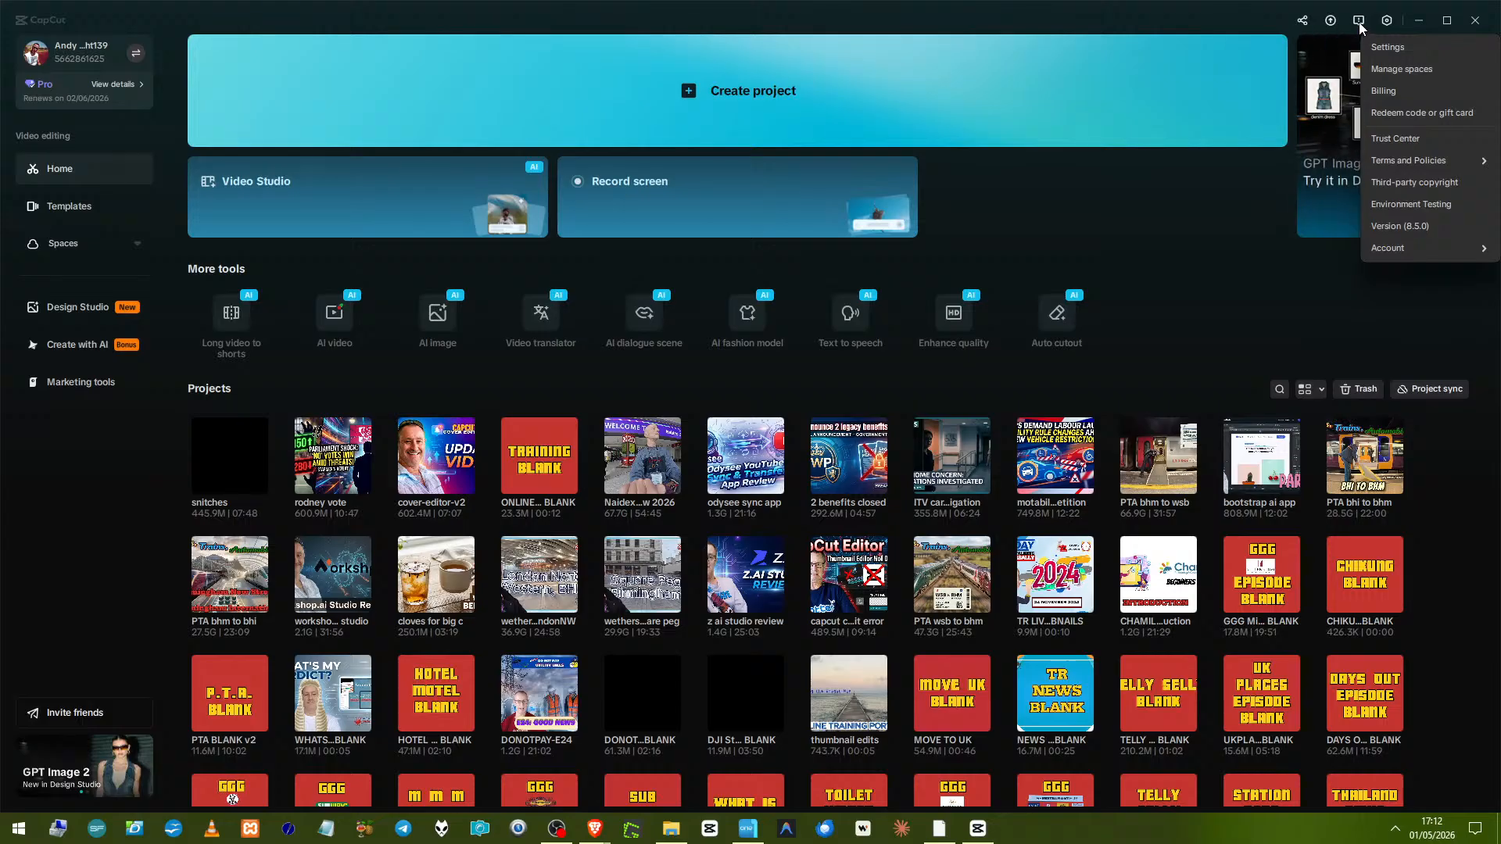
click(1359, 26)
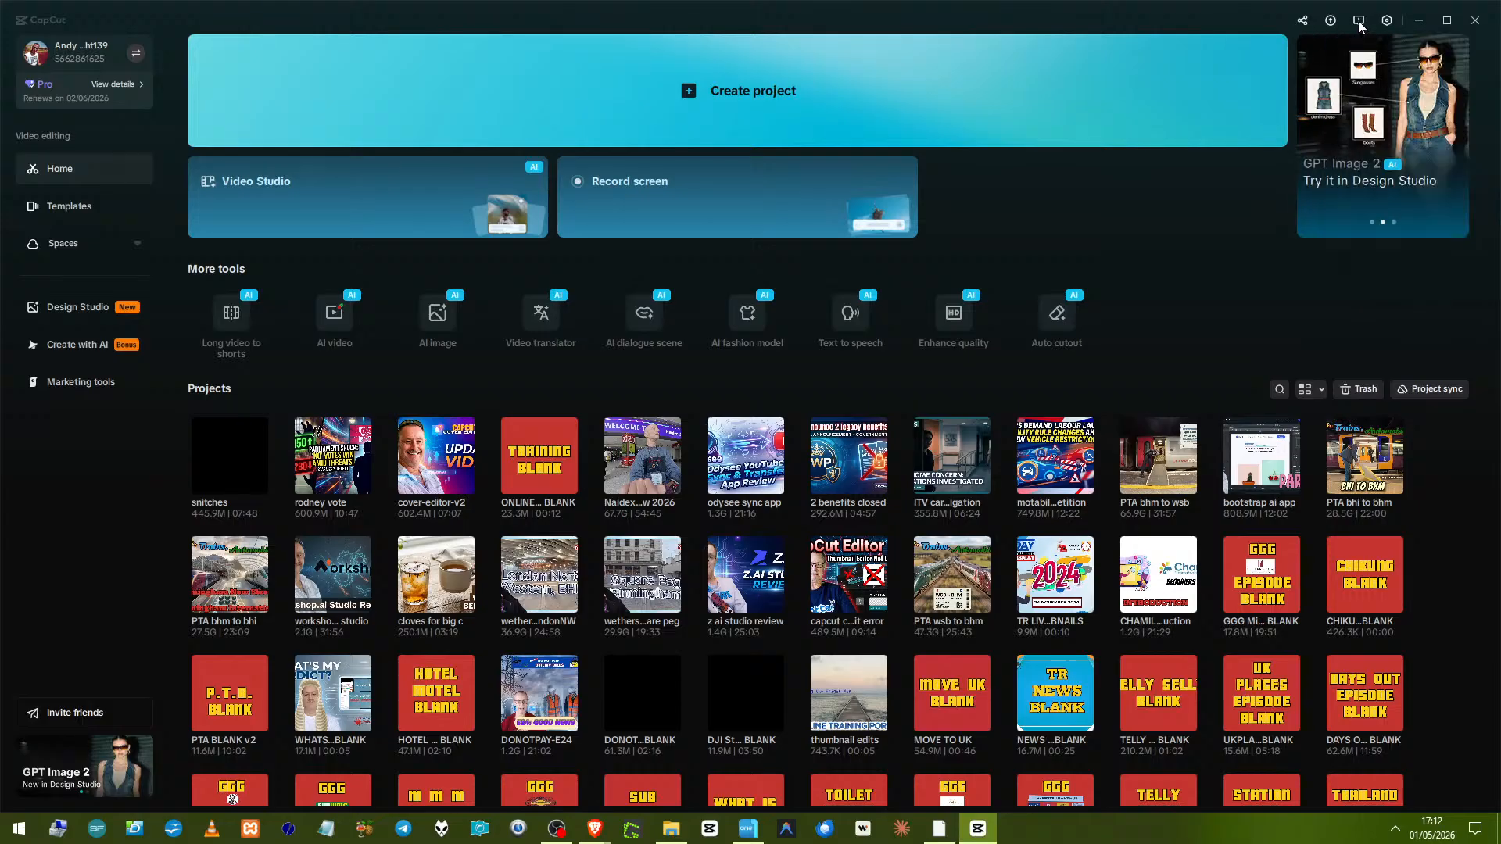
click(1359, 26)
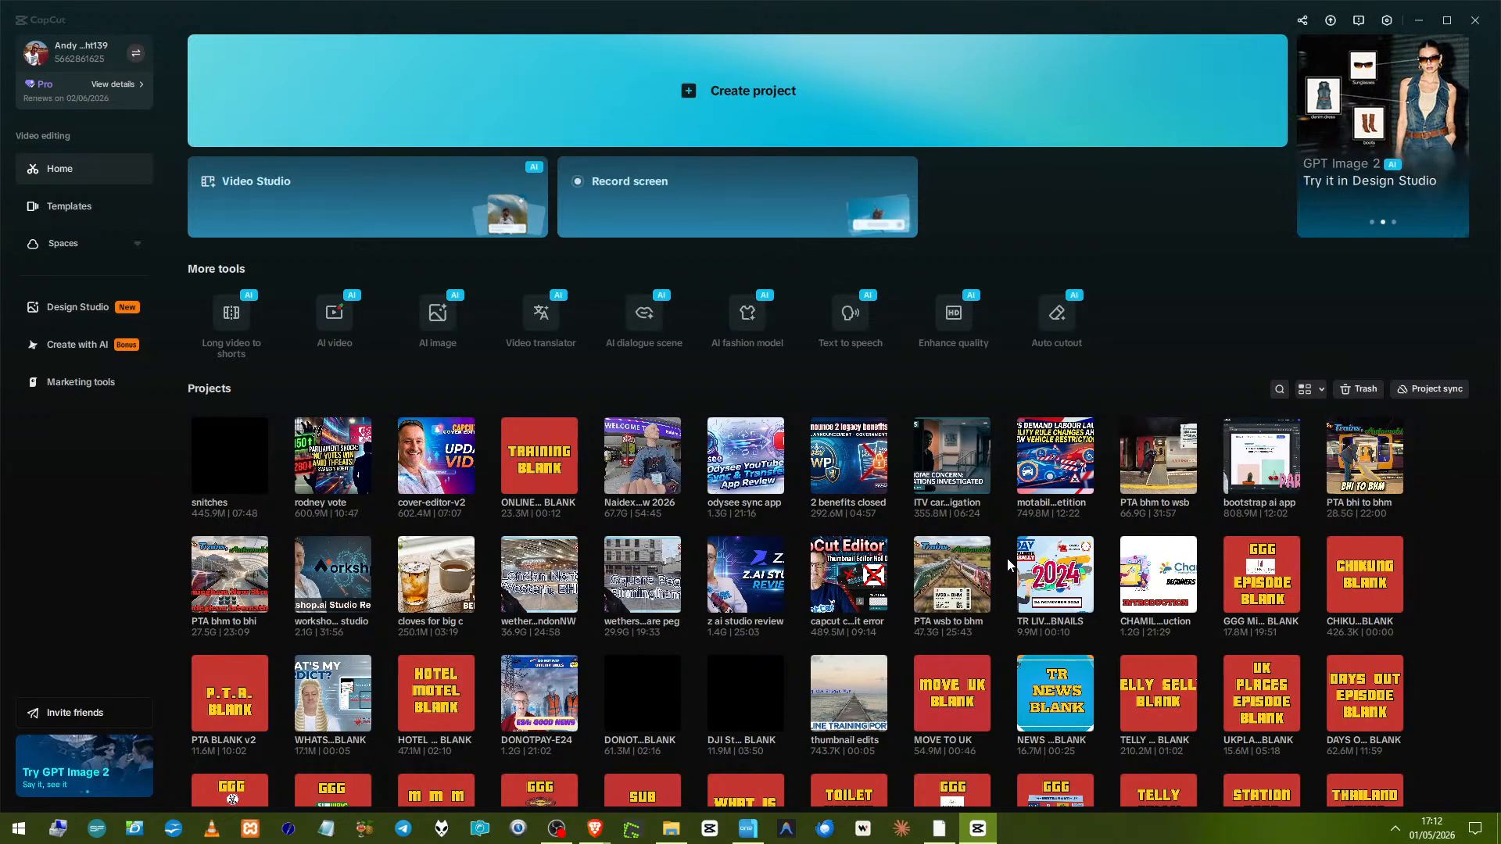
Open the Naidex Show 2026 project and start creating a new cover from its timeline.
click(631, 447)
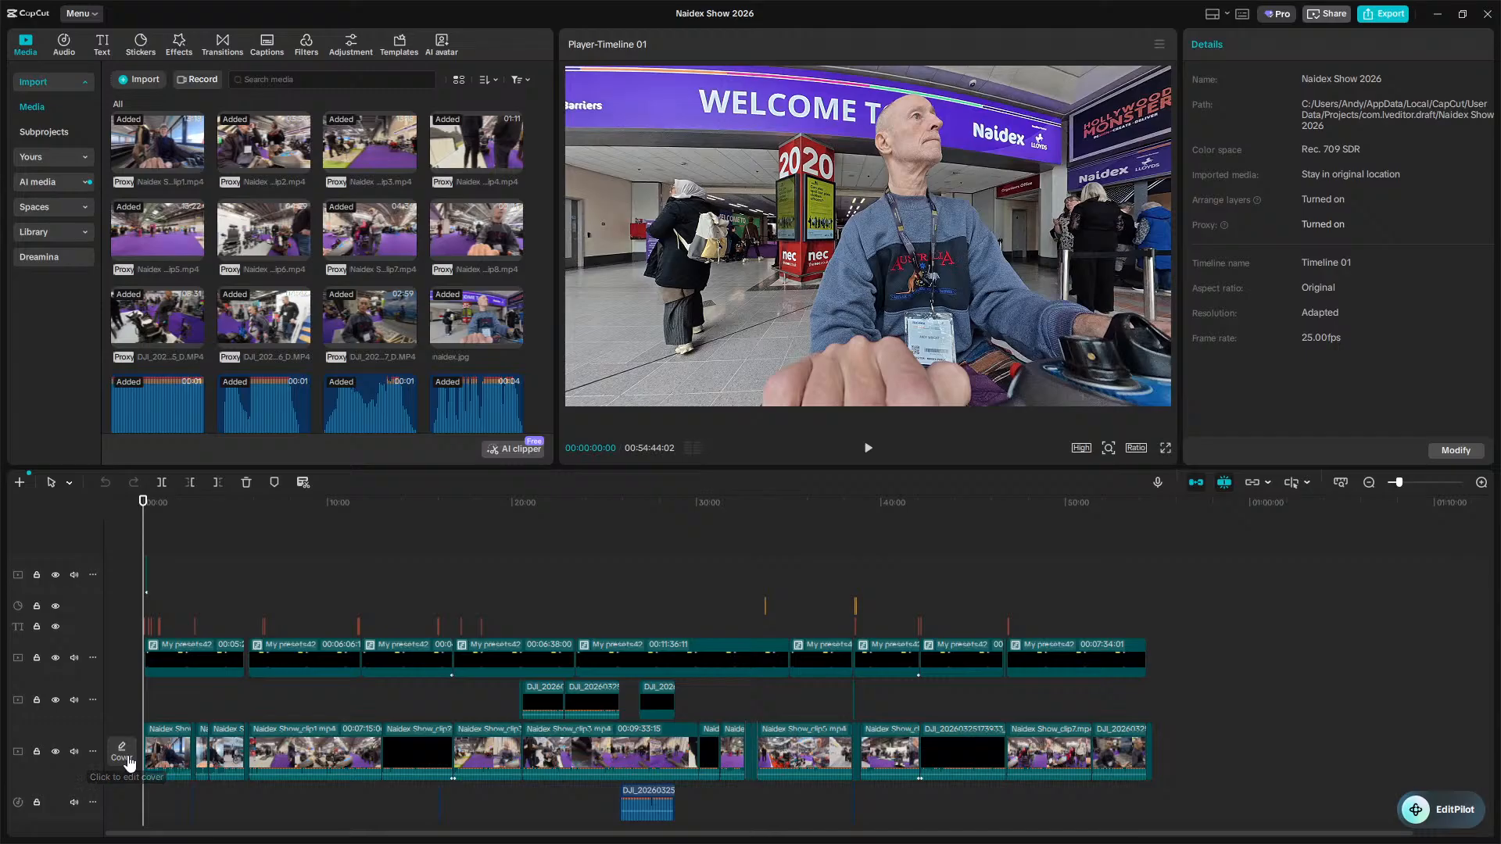
click(122, 752)
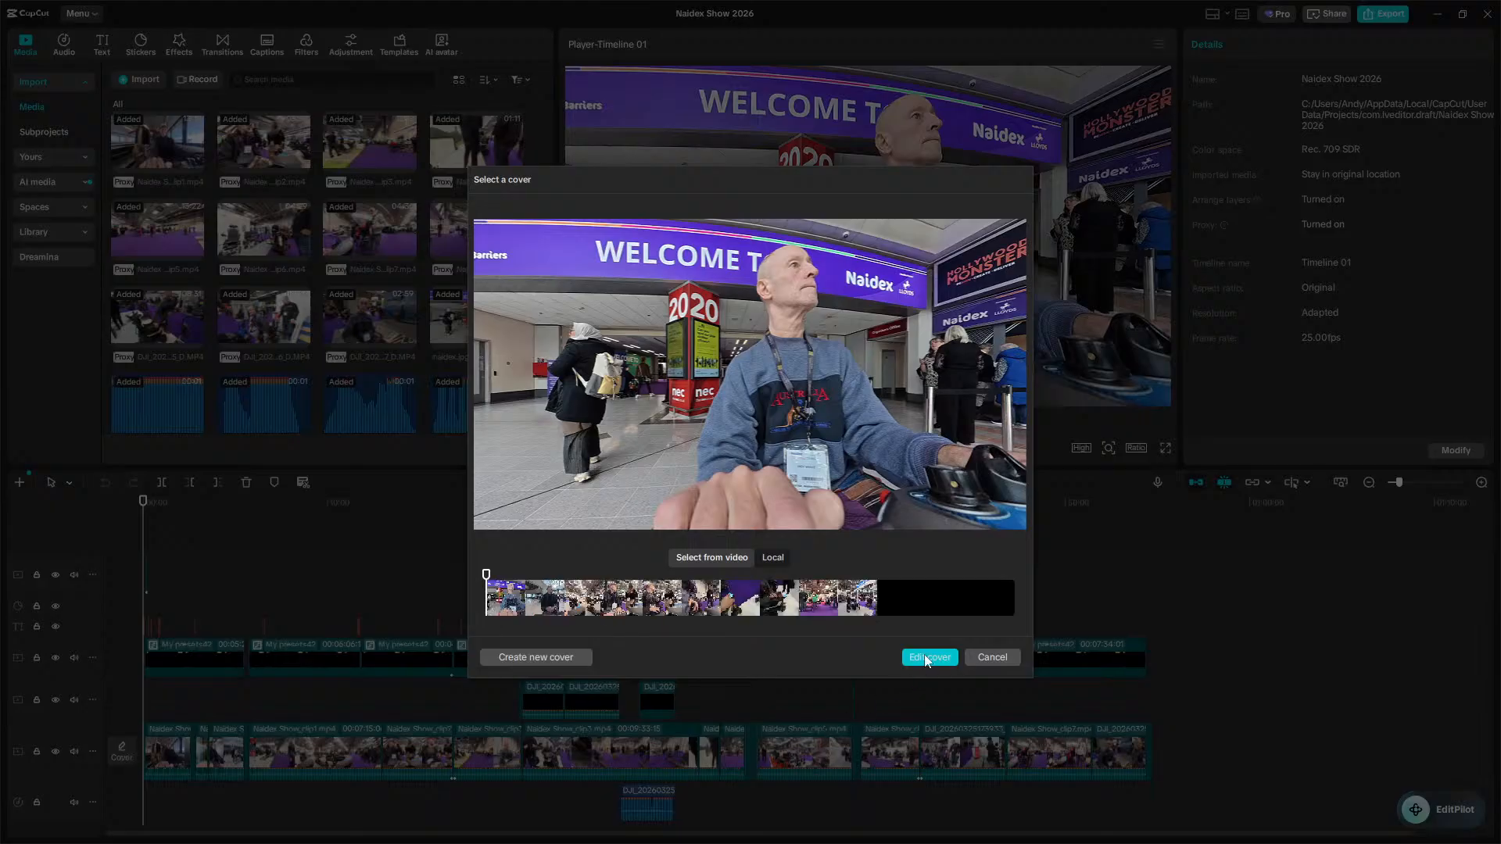
click(507, 656)
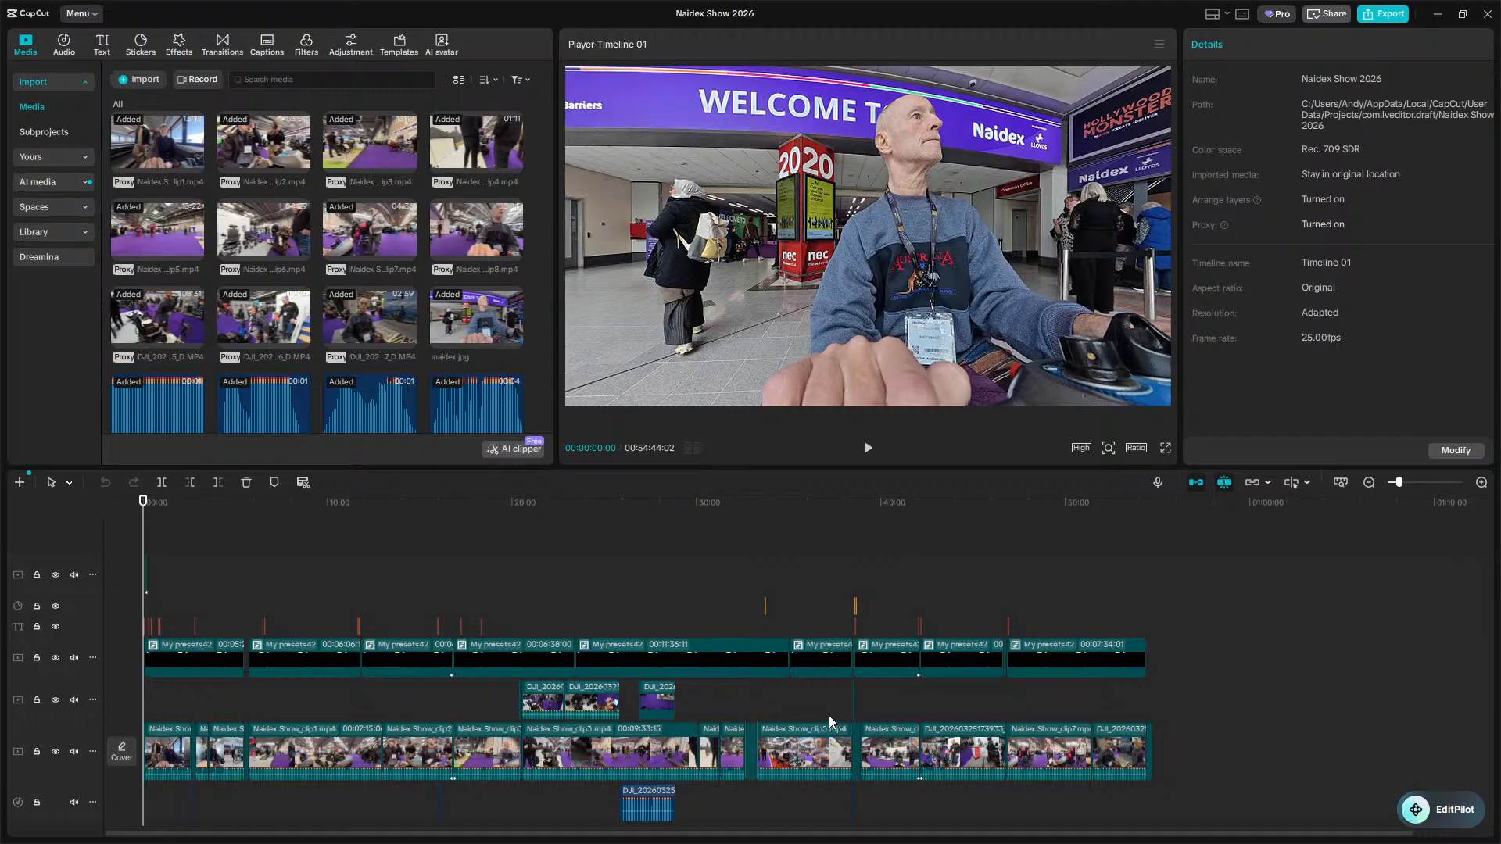
Close the Cover design window without saving and return to the home page.
key(super)
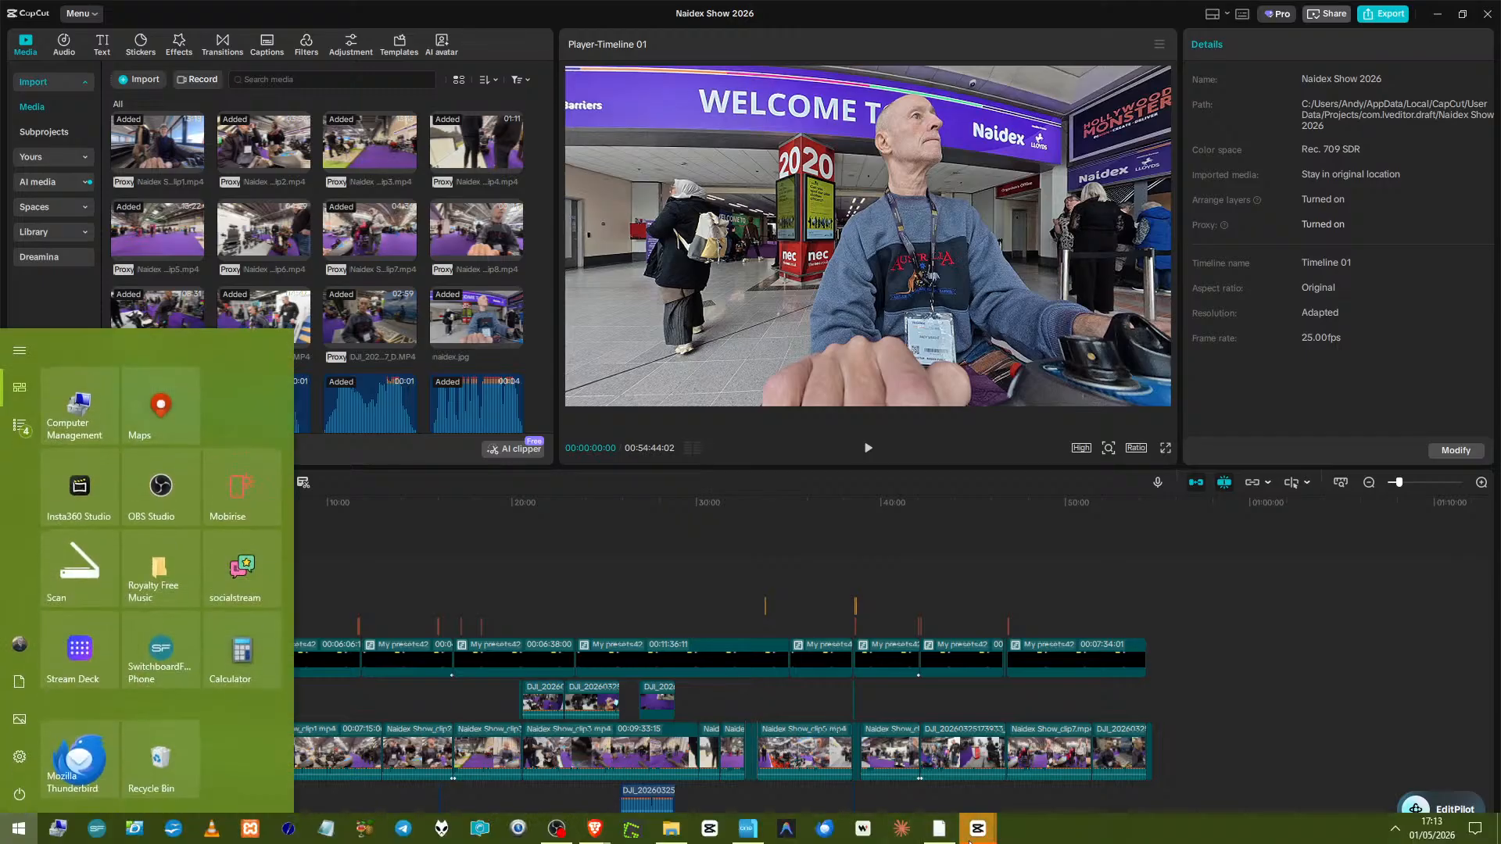
mouse_move(973, 836)
mouse_move(1012, 784)
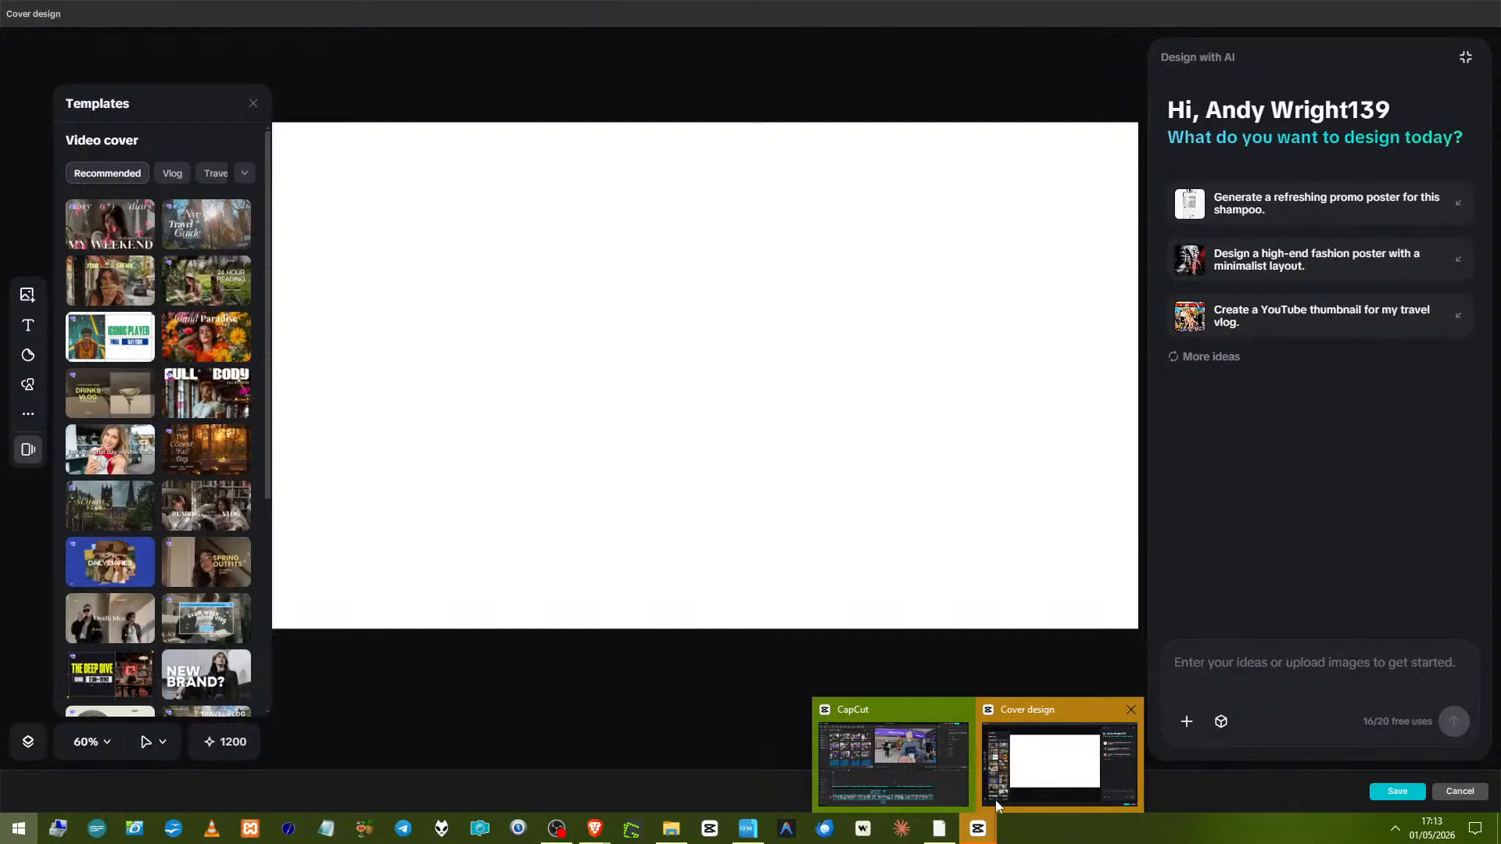
click(996, 800)
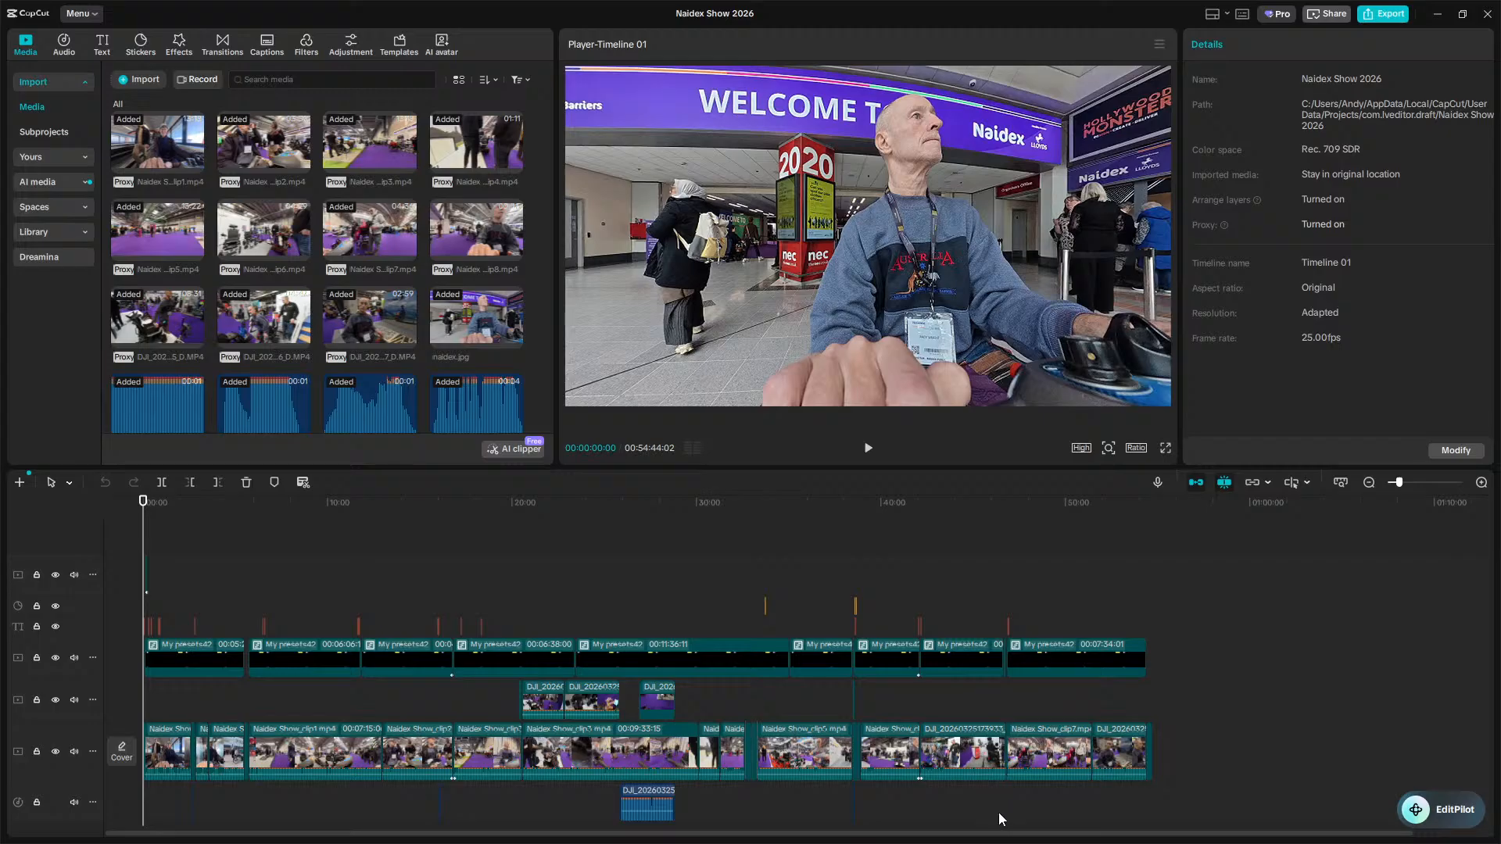
key(super)
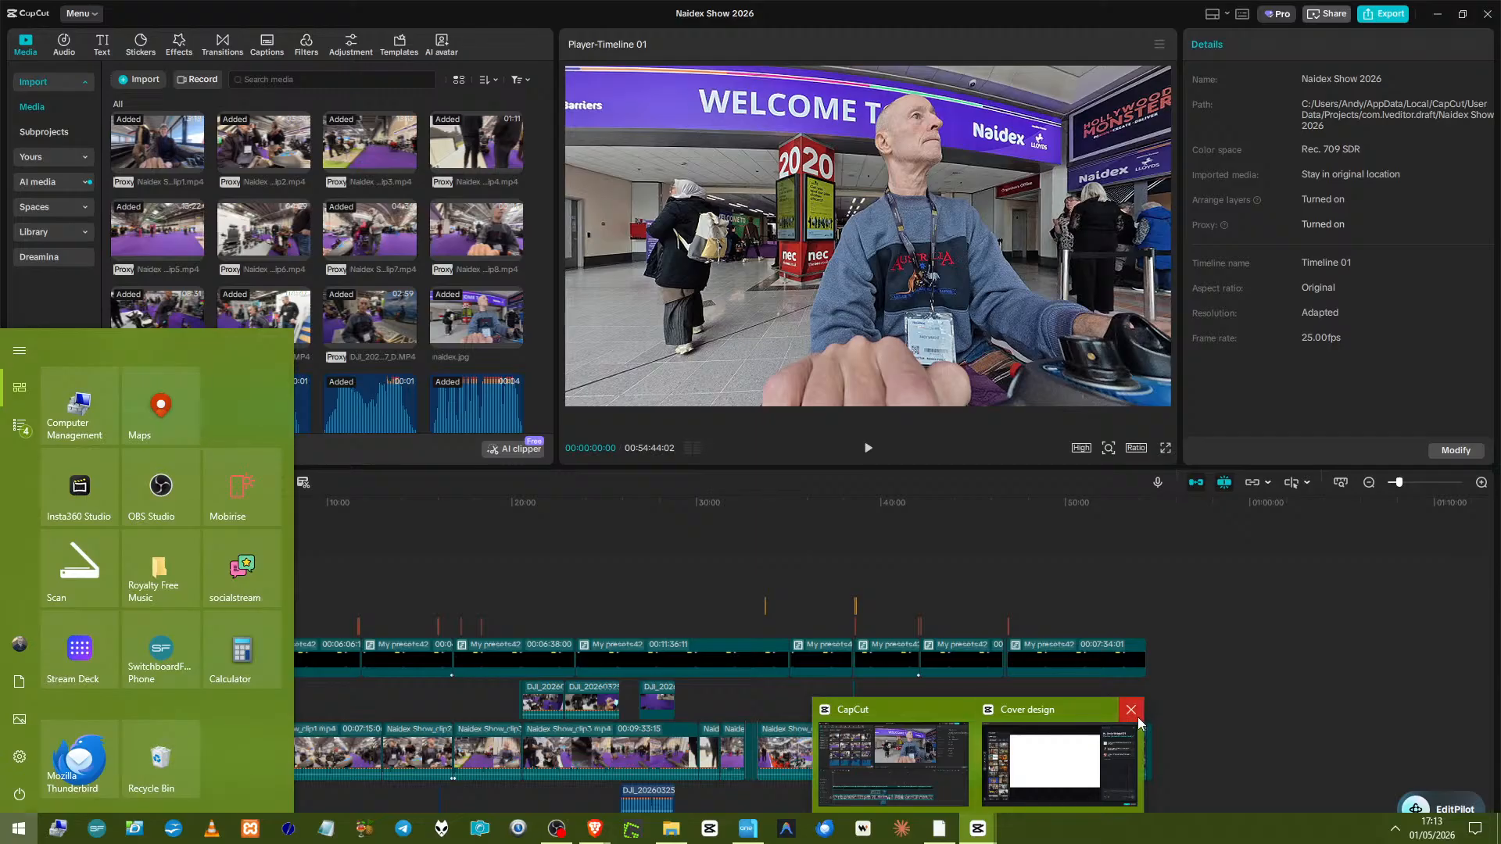
click(1137, 718)
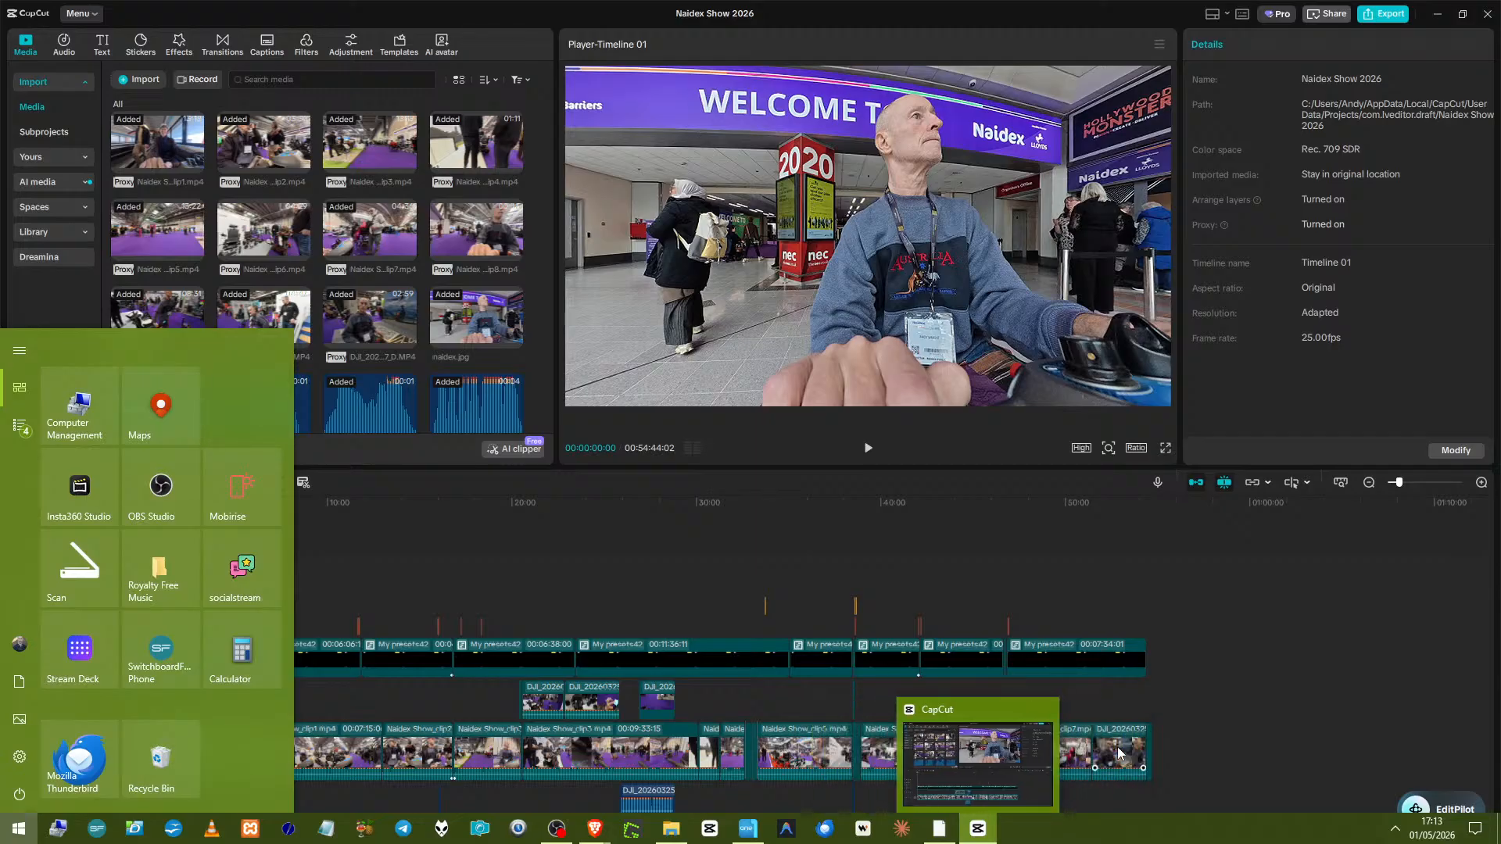
click(1007, 780)
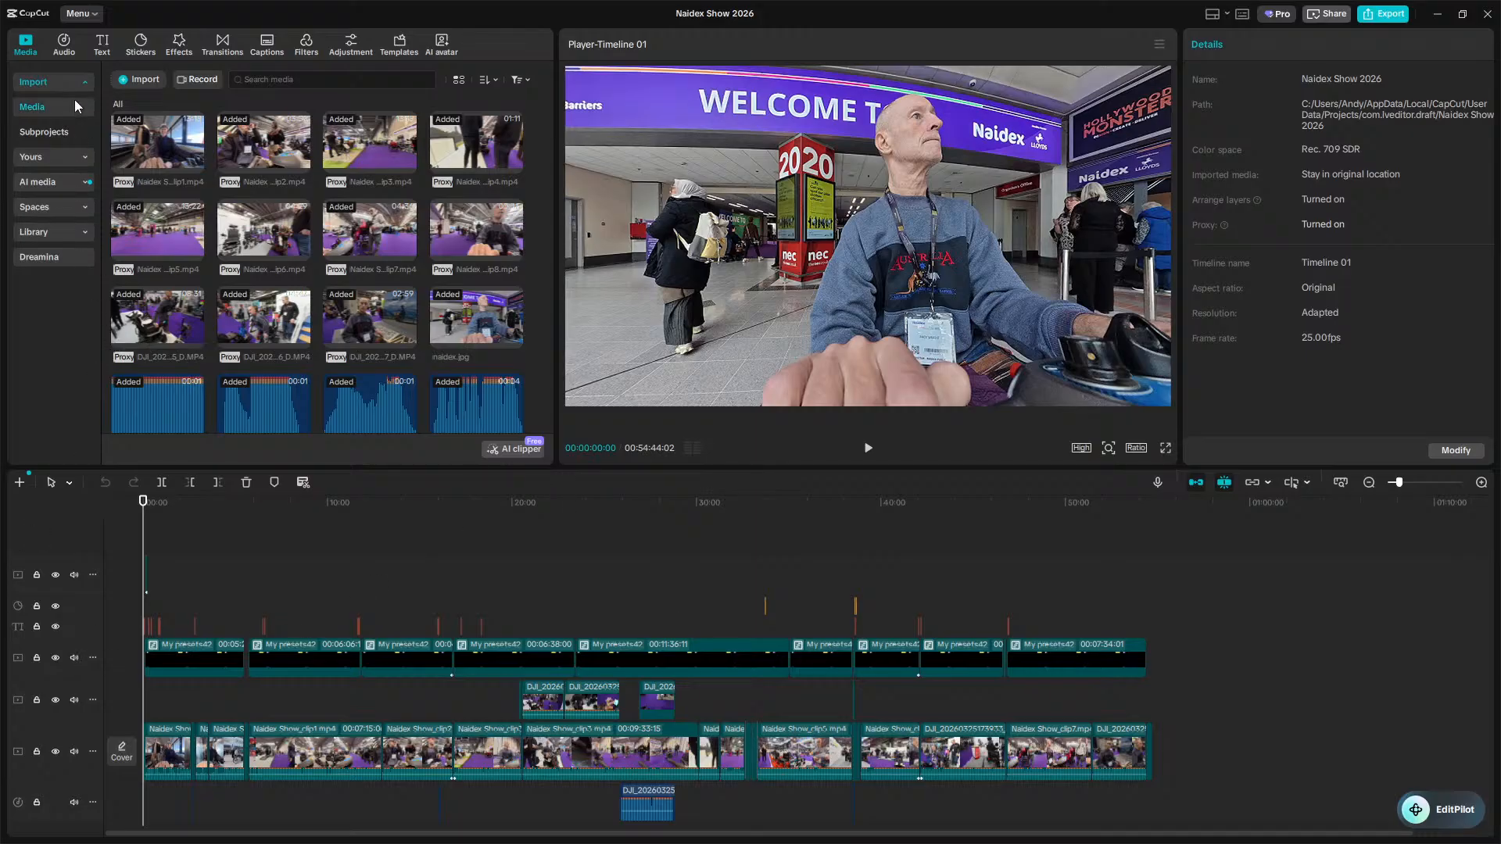
click(76, 15)
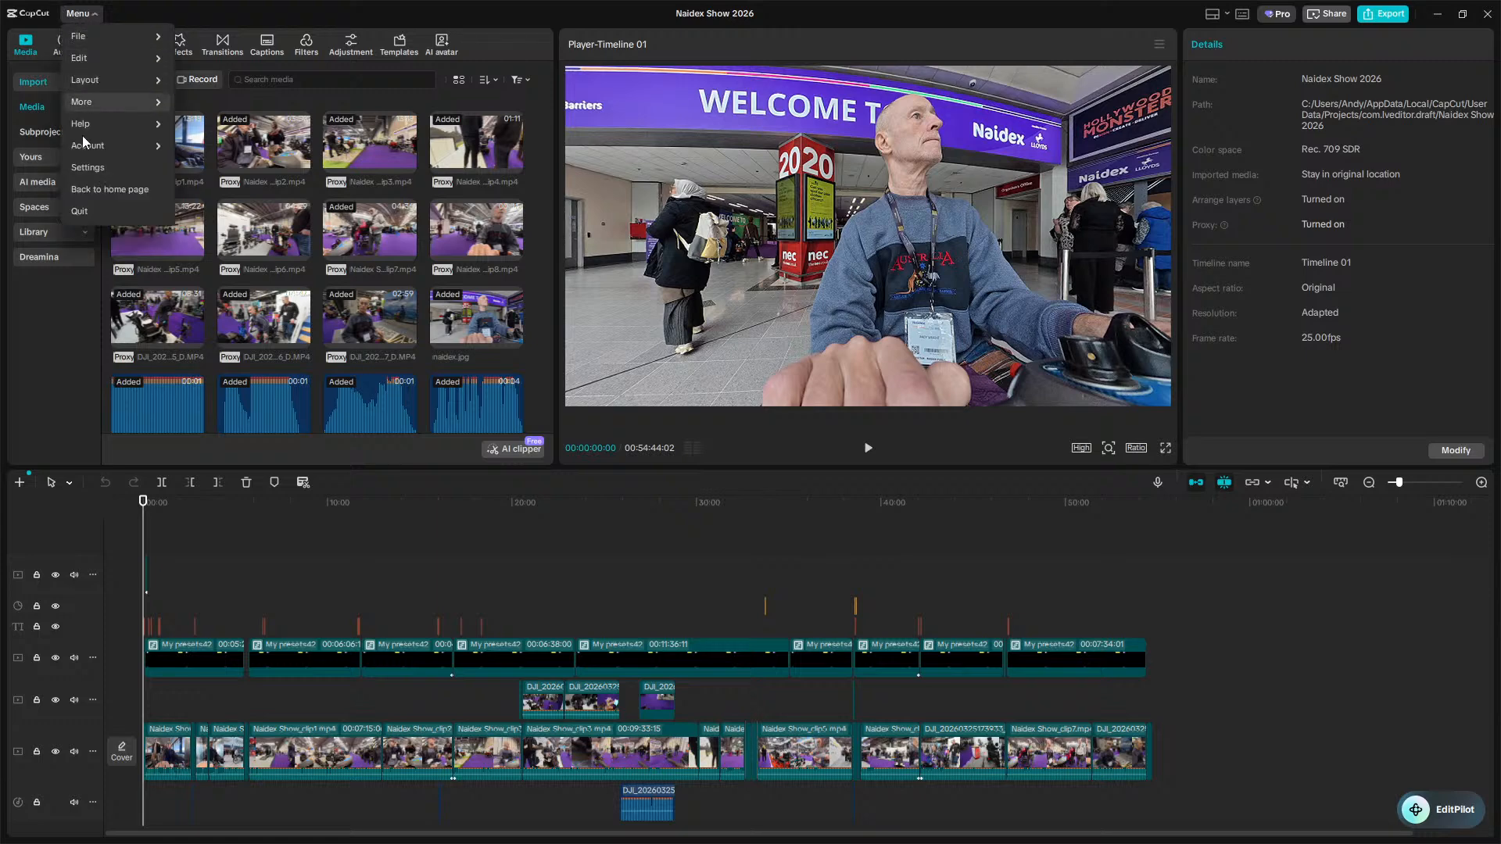
click(86, 196)
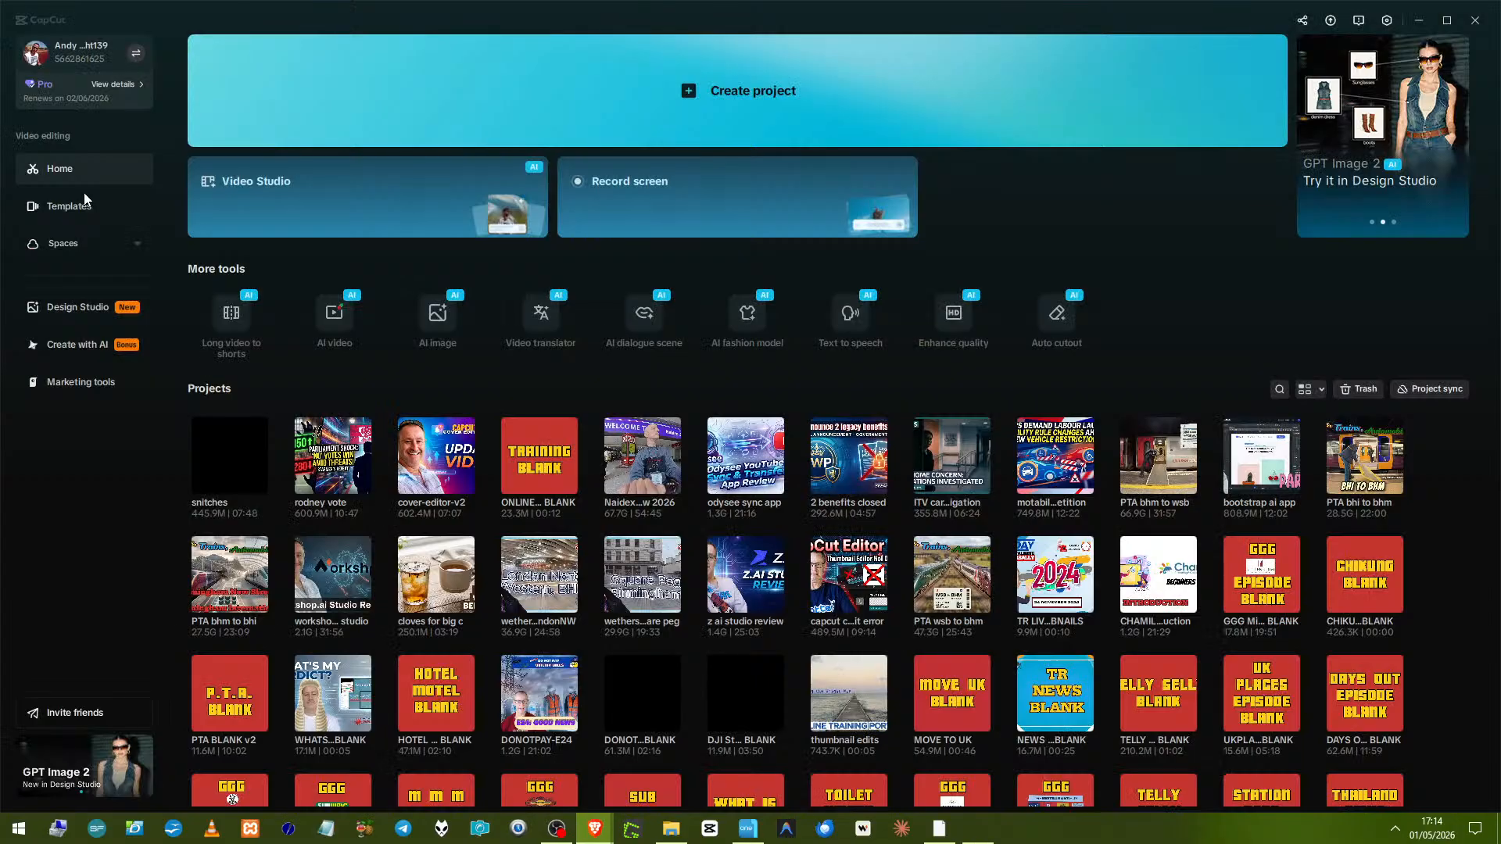